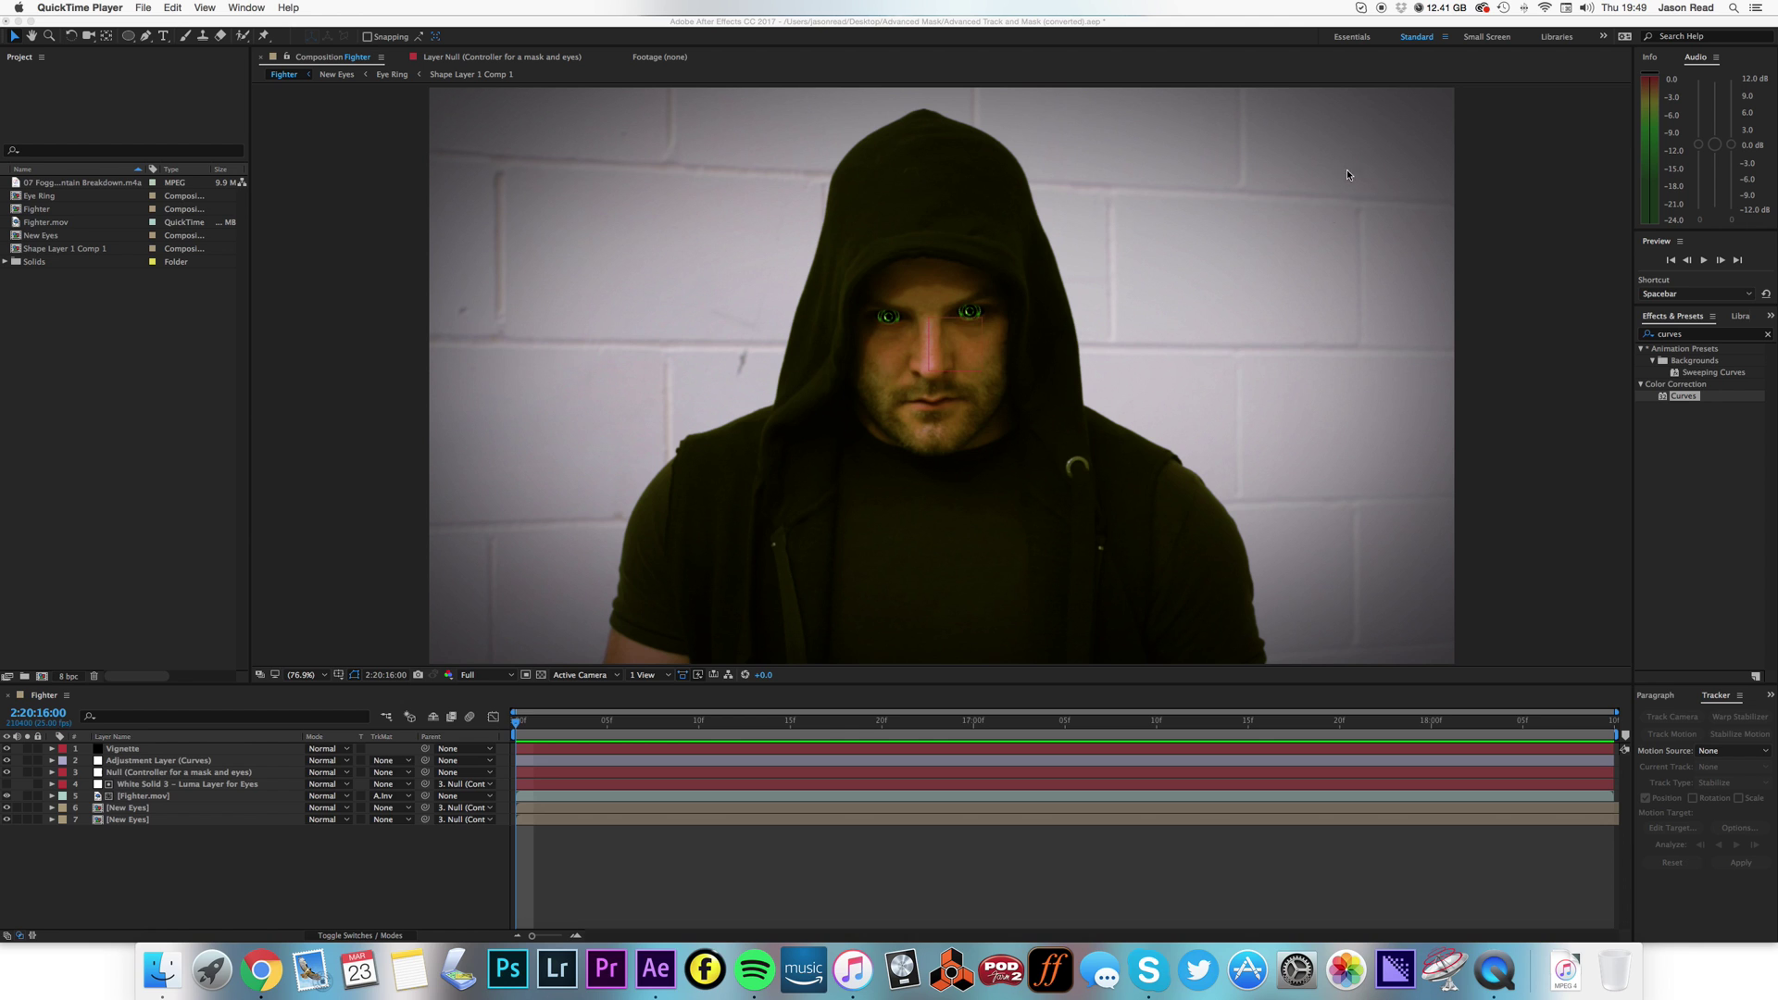
Preview the existing Fighter composition in After Effects
{"action": "left_click", "coordinate": [536, 728]}
{"action": "key", "text": "space"}
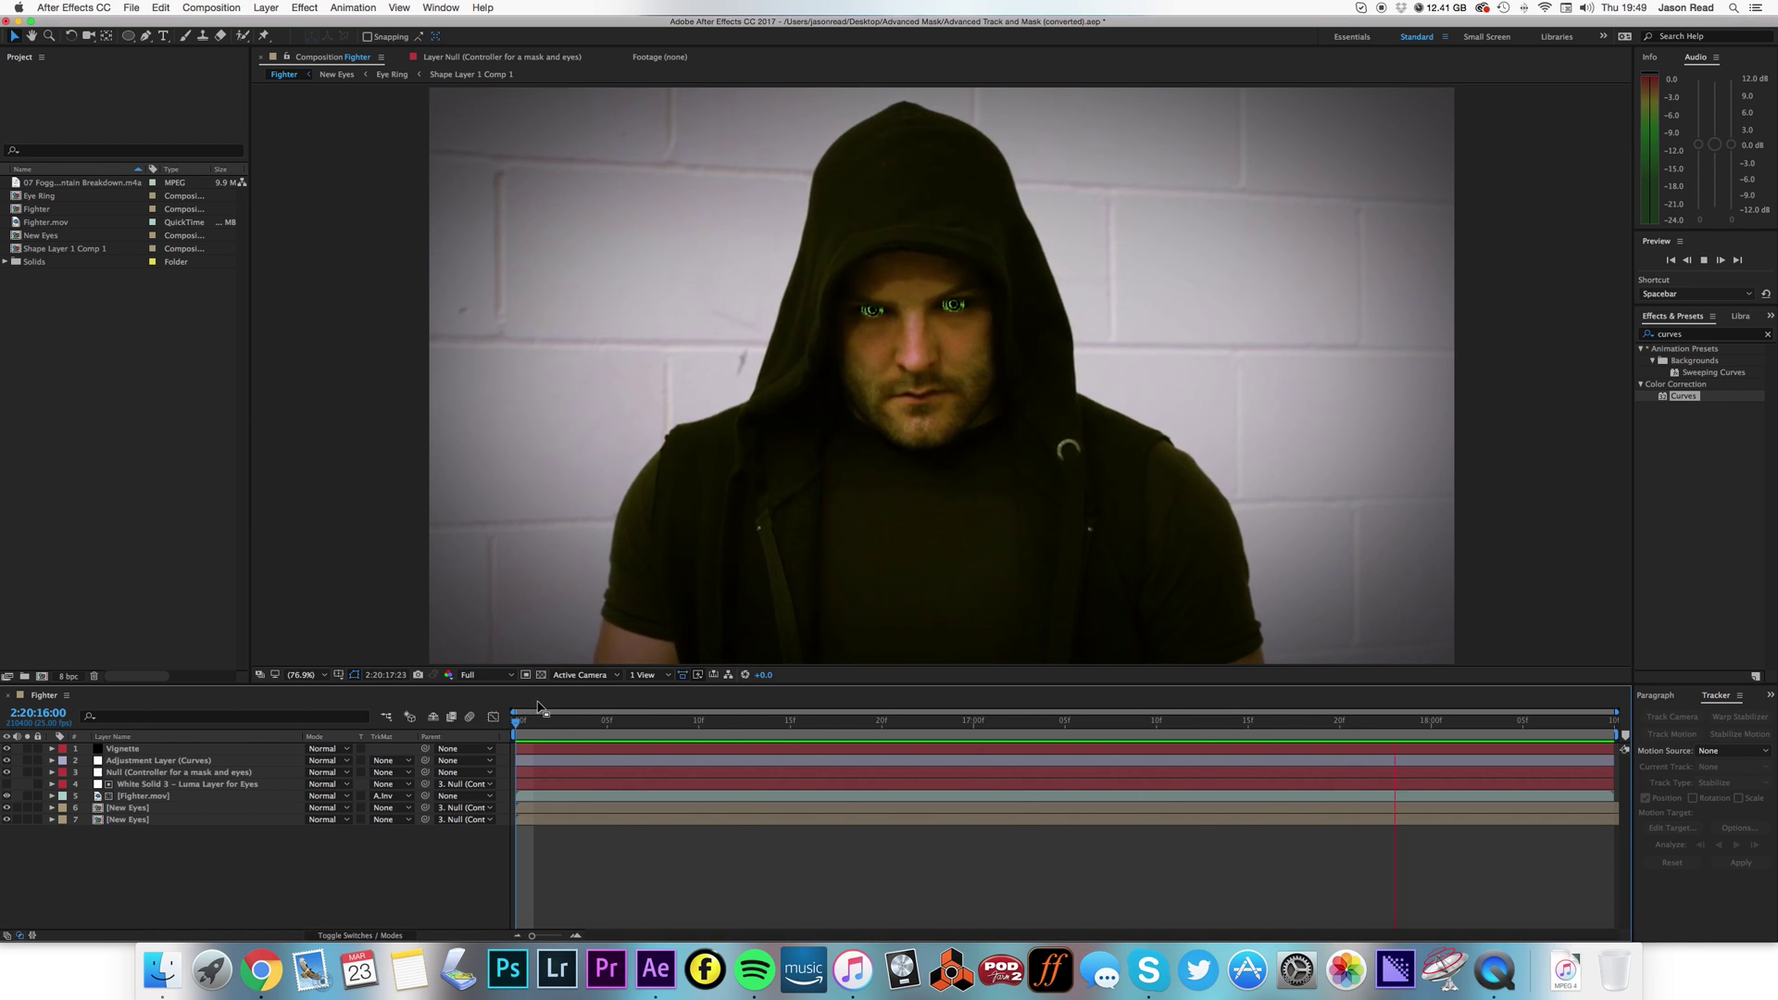
{"action": "key", "text": "space"}
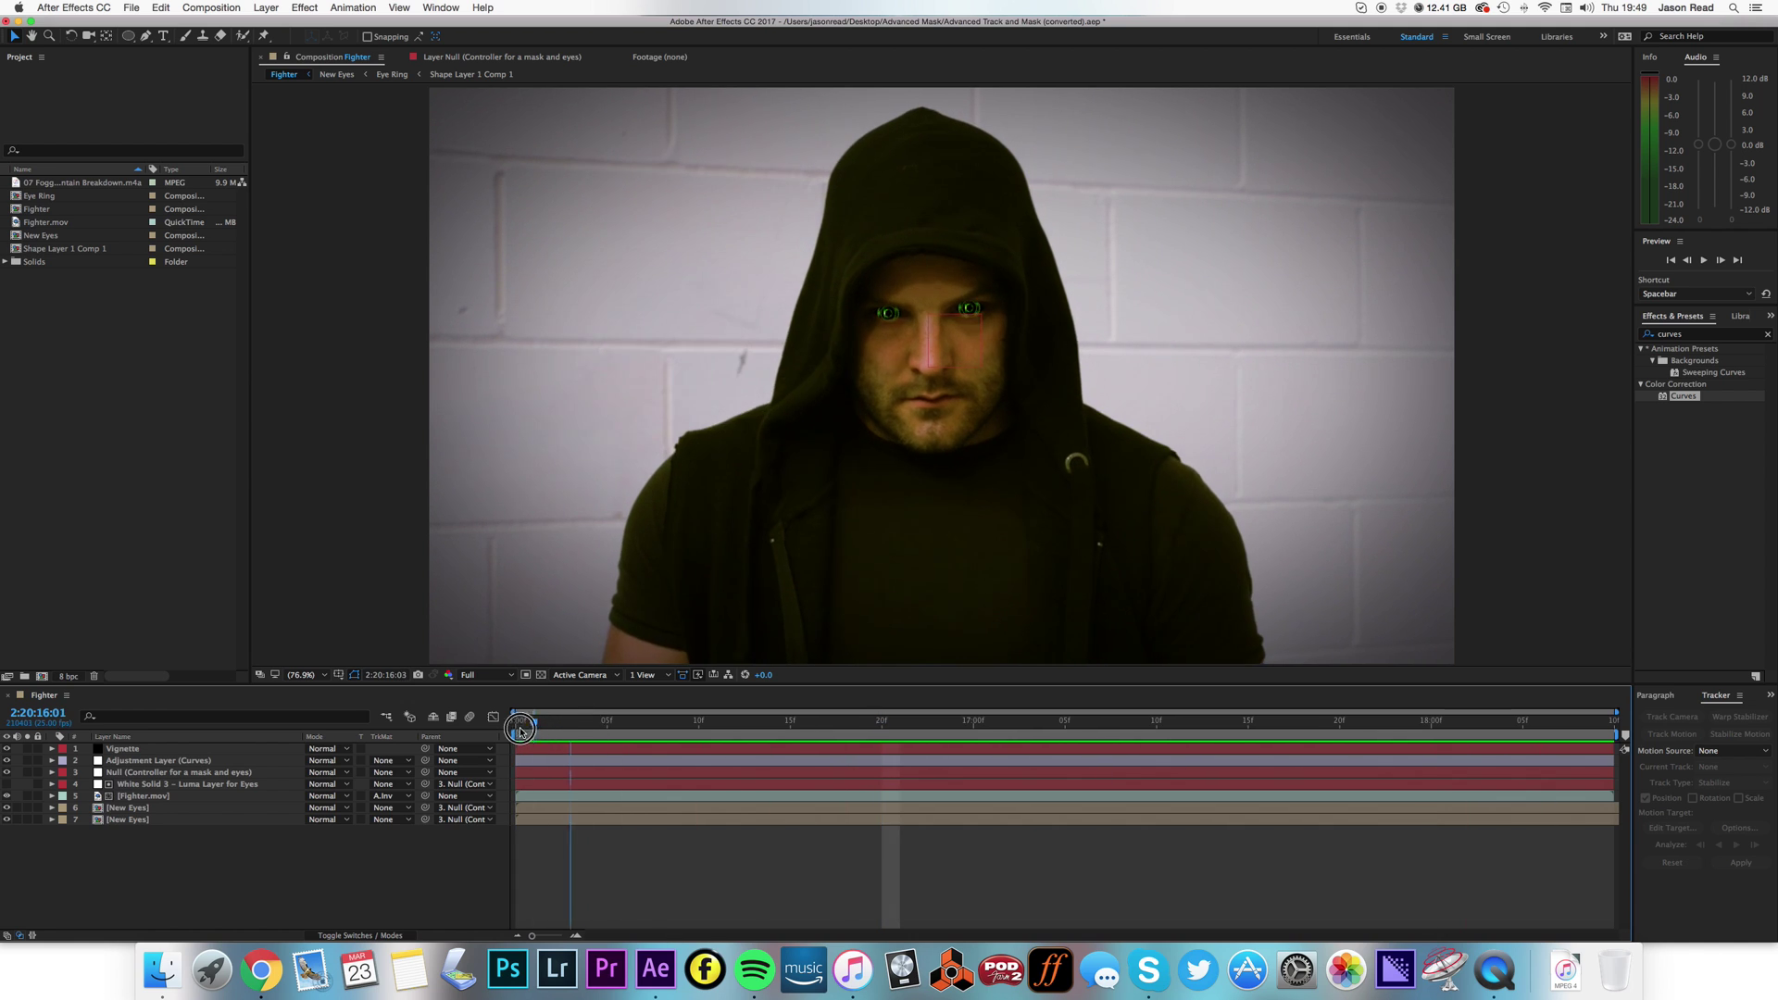
{"action": "left_click", "coordinate": [209, 514]}
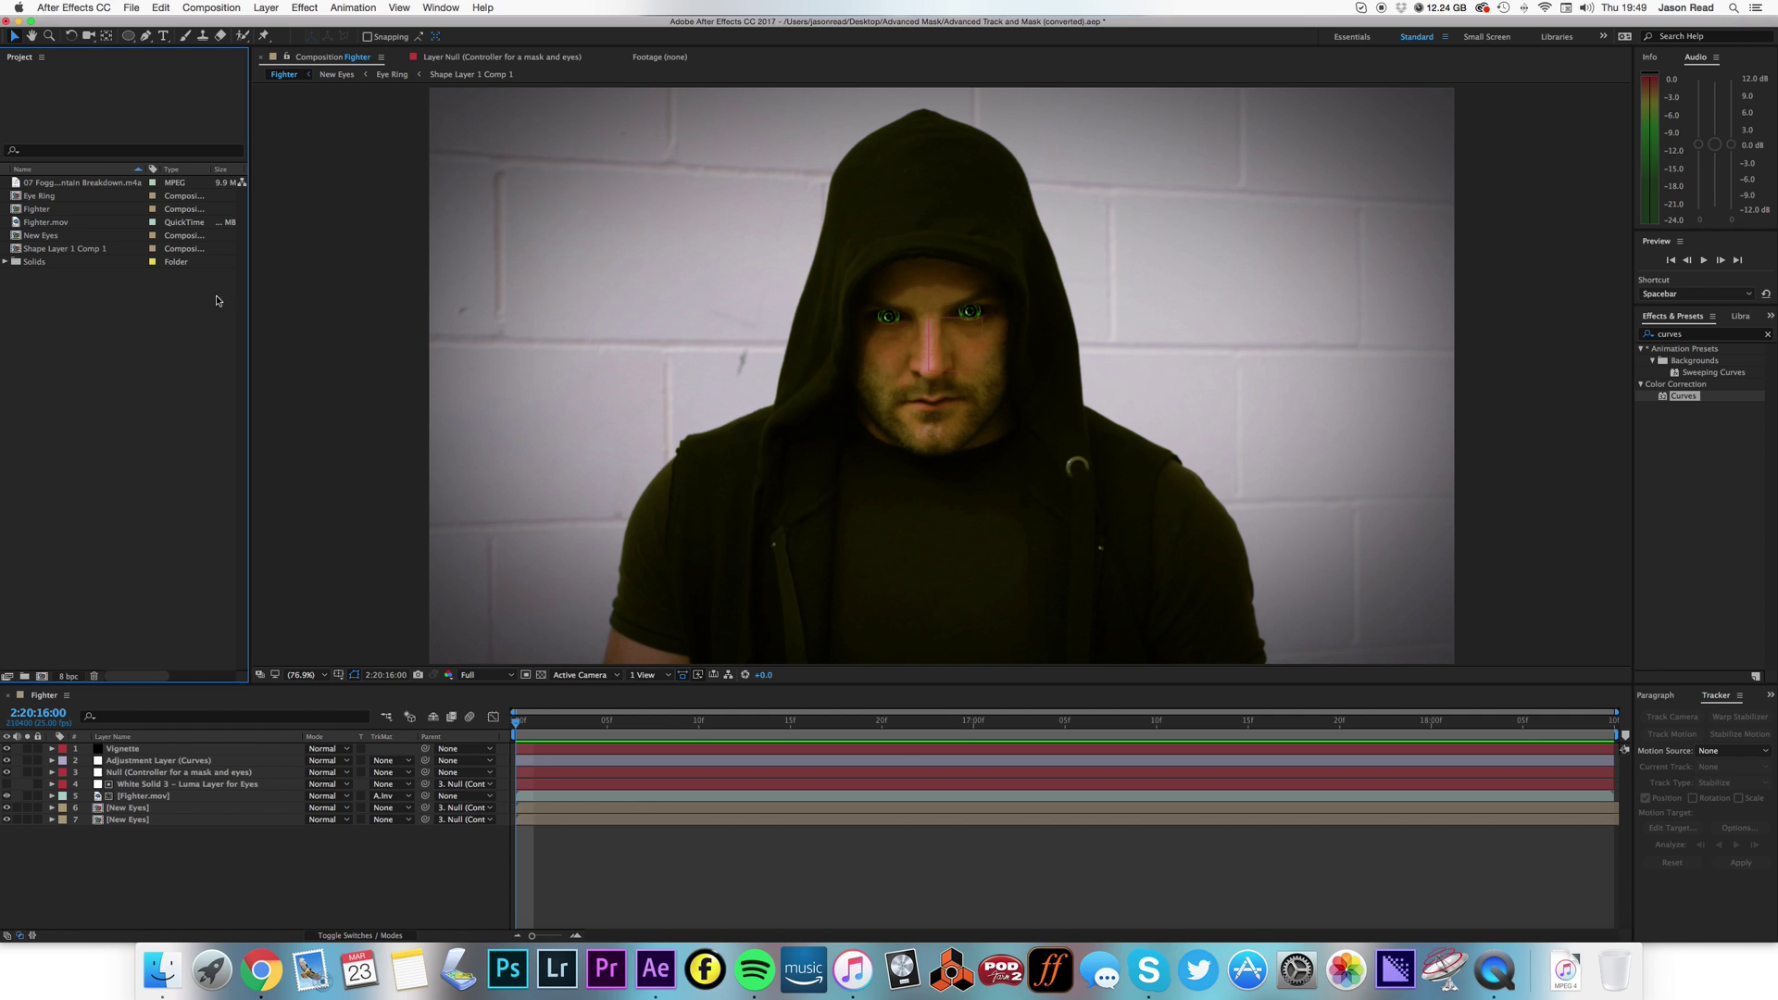
Create a new 200 × 200 px composition named Eyes 2
{"action": "left_click", "coordinate": [239, 9]}
{"action": "left_click", "coordinate": [237, 22]}
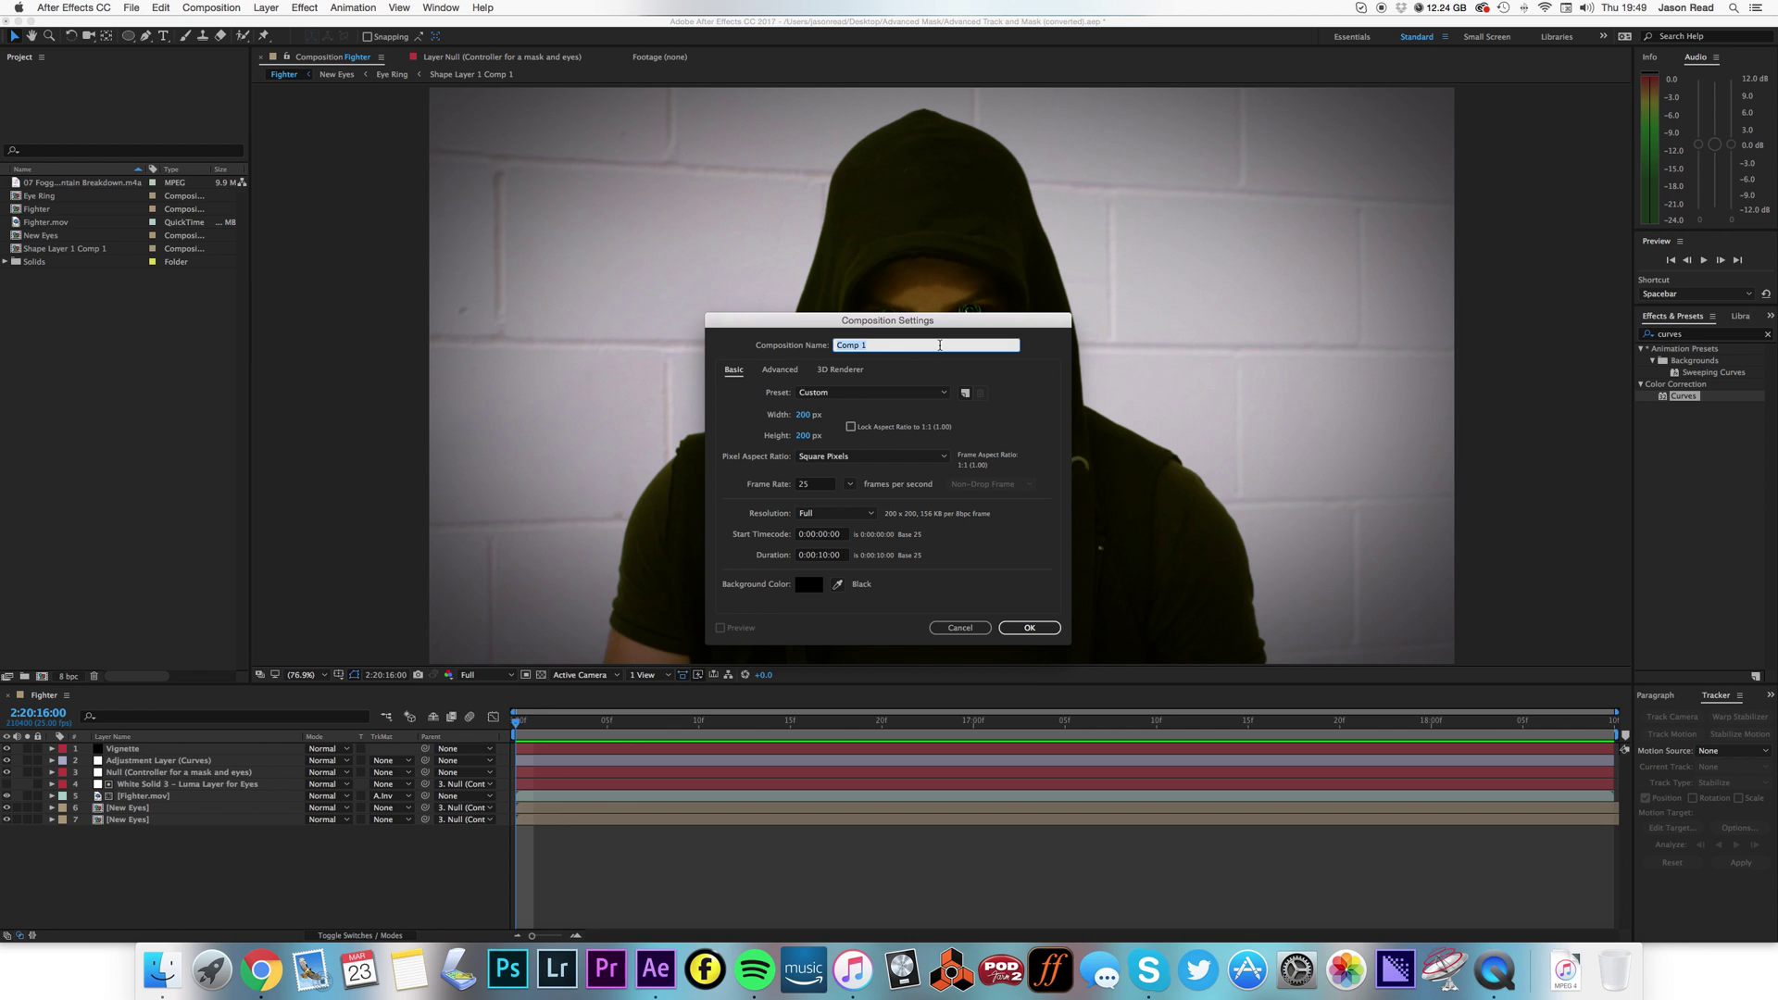
{"action": "type", "text": "Eyes 2"}
{"action": "left_click", "coordinate": [1028, 628]}
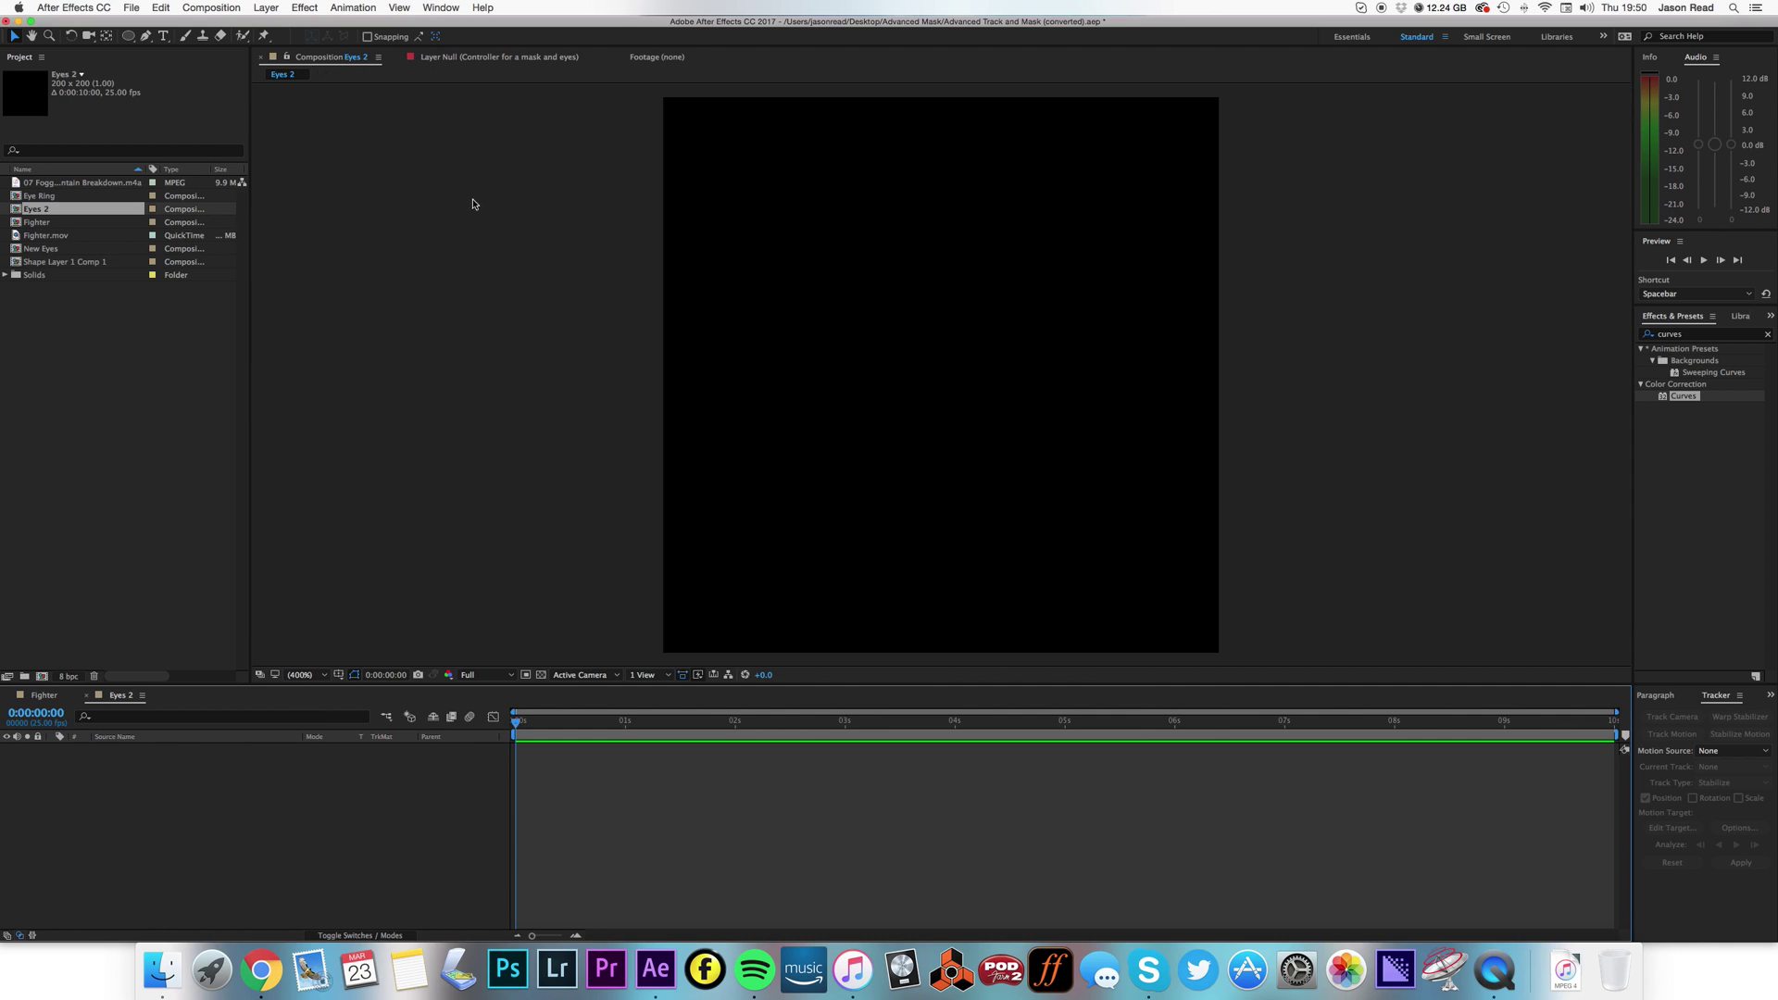
Add a black solid layer named Background
{"action": "left_click", "coordinate": [259, 6]}
{"action": "mouse_move", "coordinate": [277, 24]}
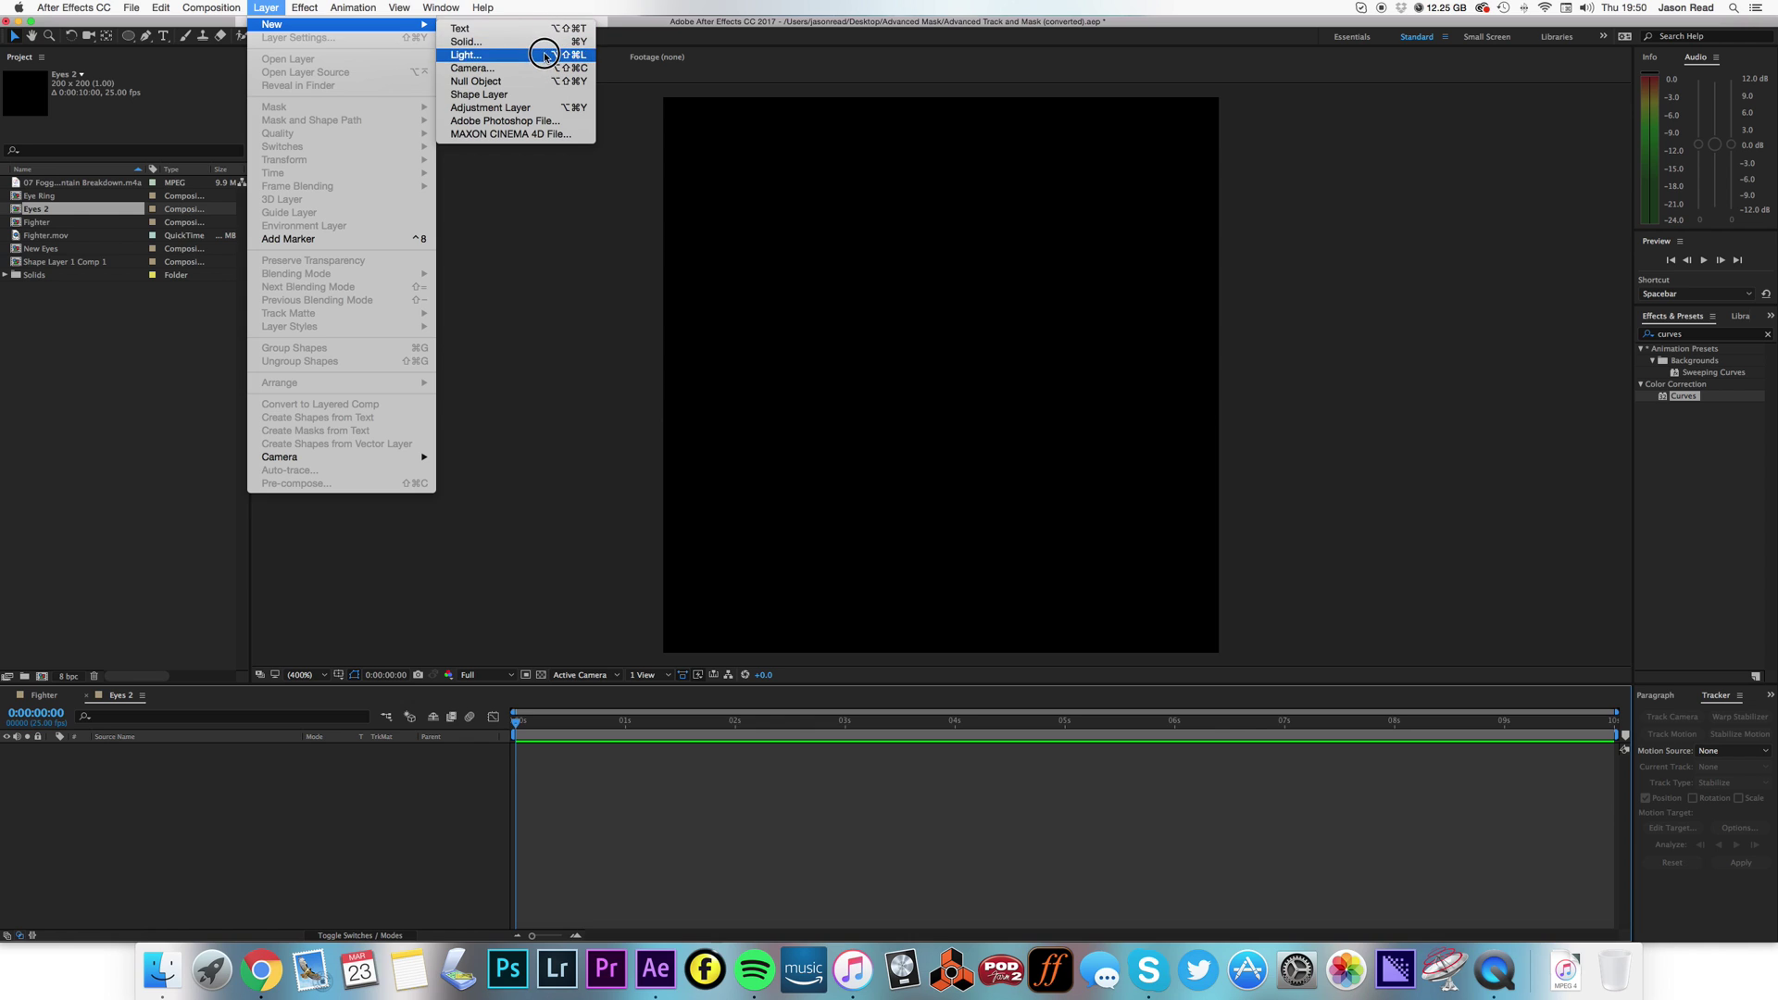
{"action": "left_click", "coordinate": [549, 42]}
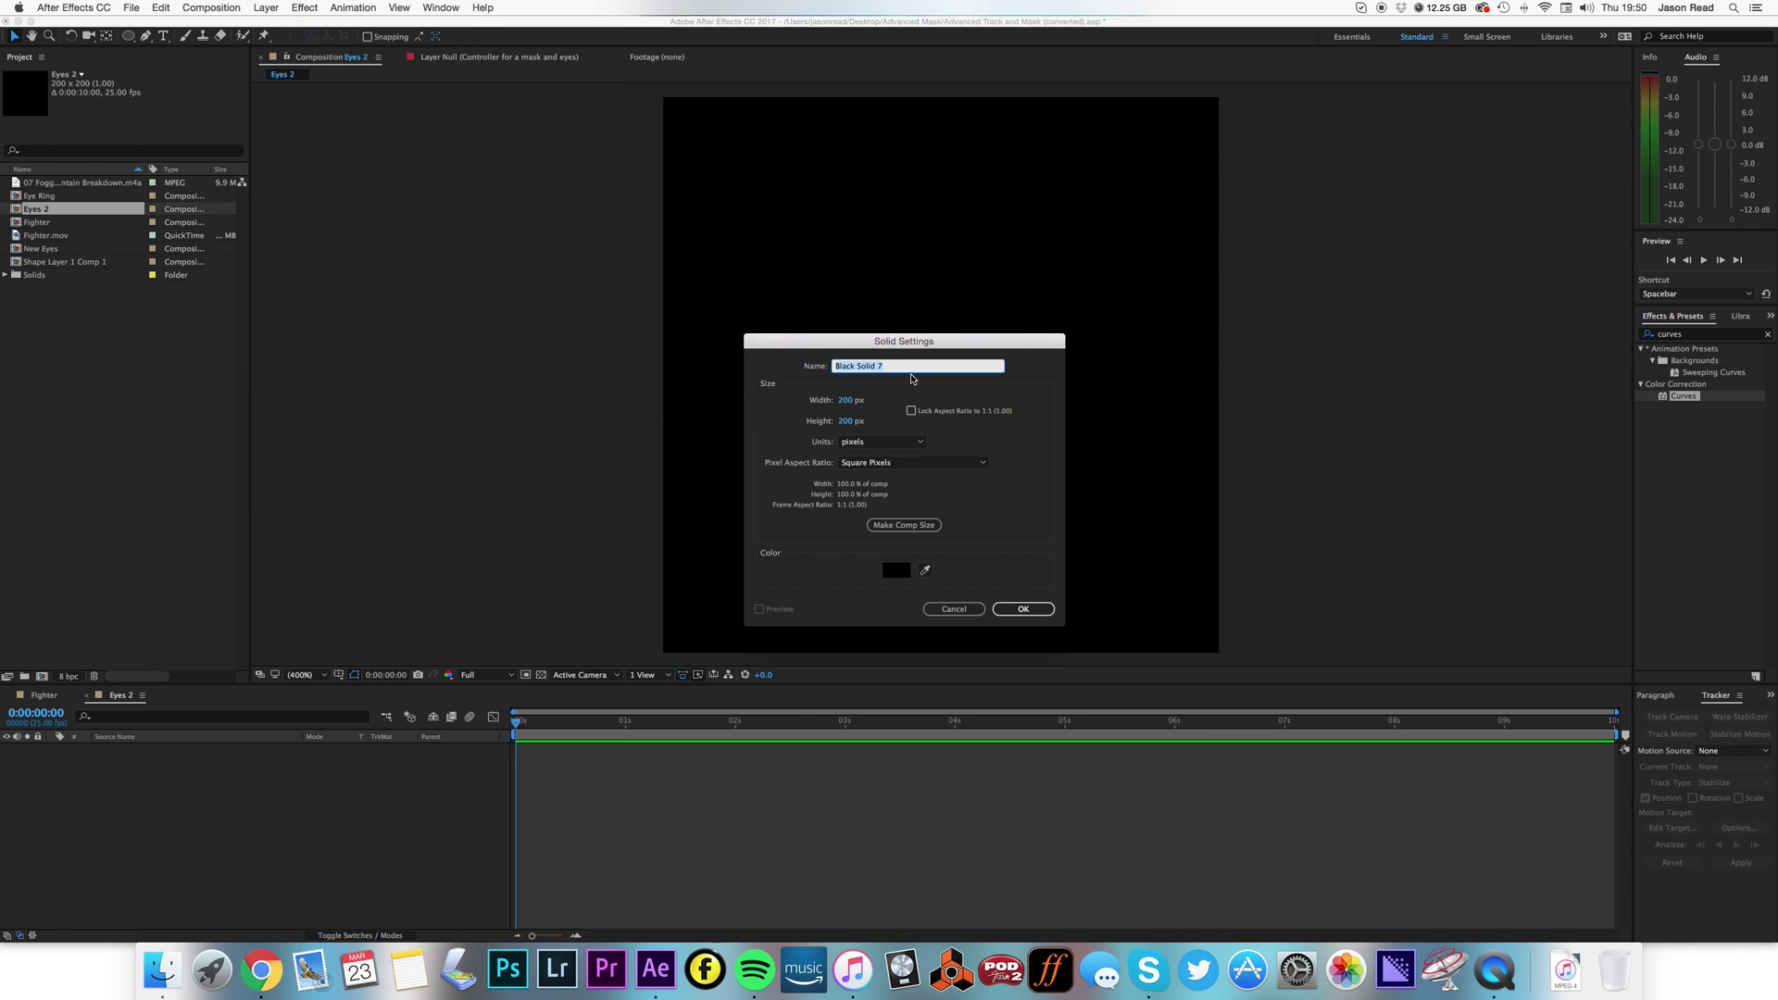
{"action": "type", "text": "Background"}
{"action": "left_click", "coordinate": [1041, 612]}
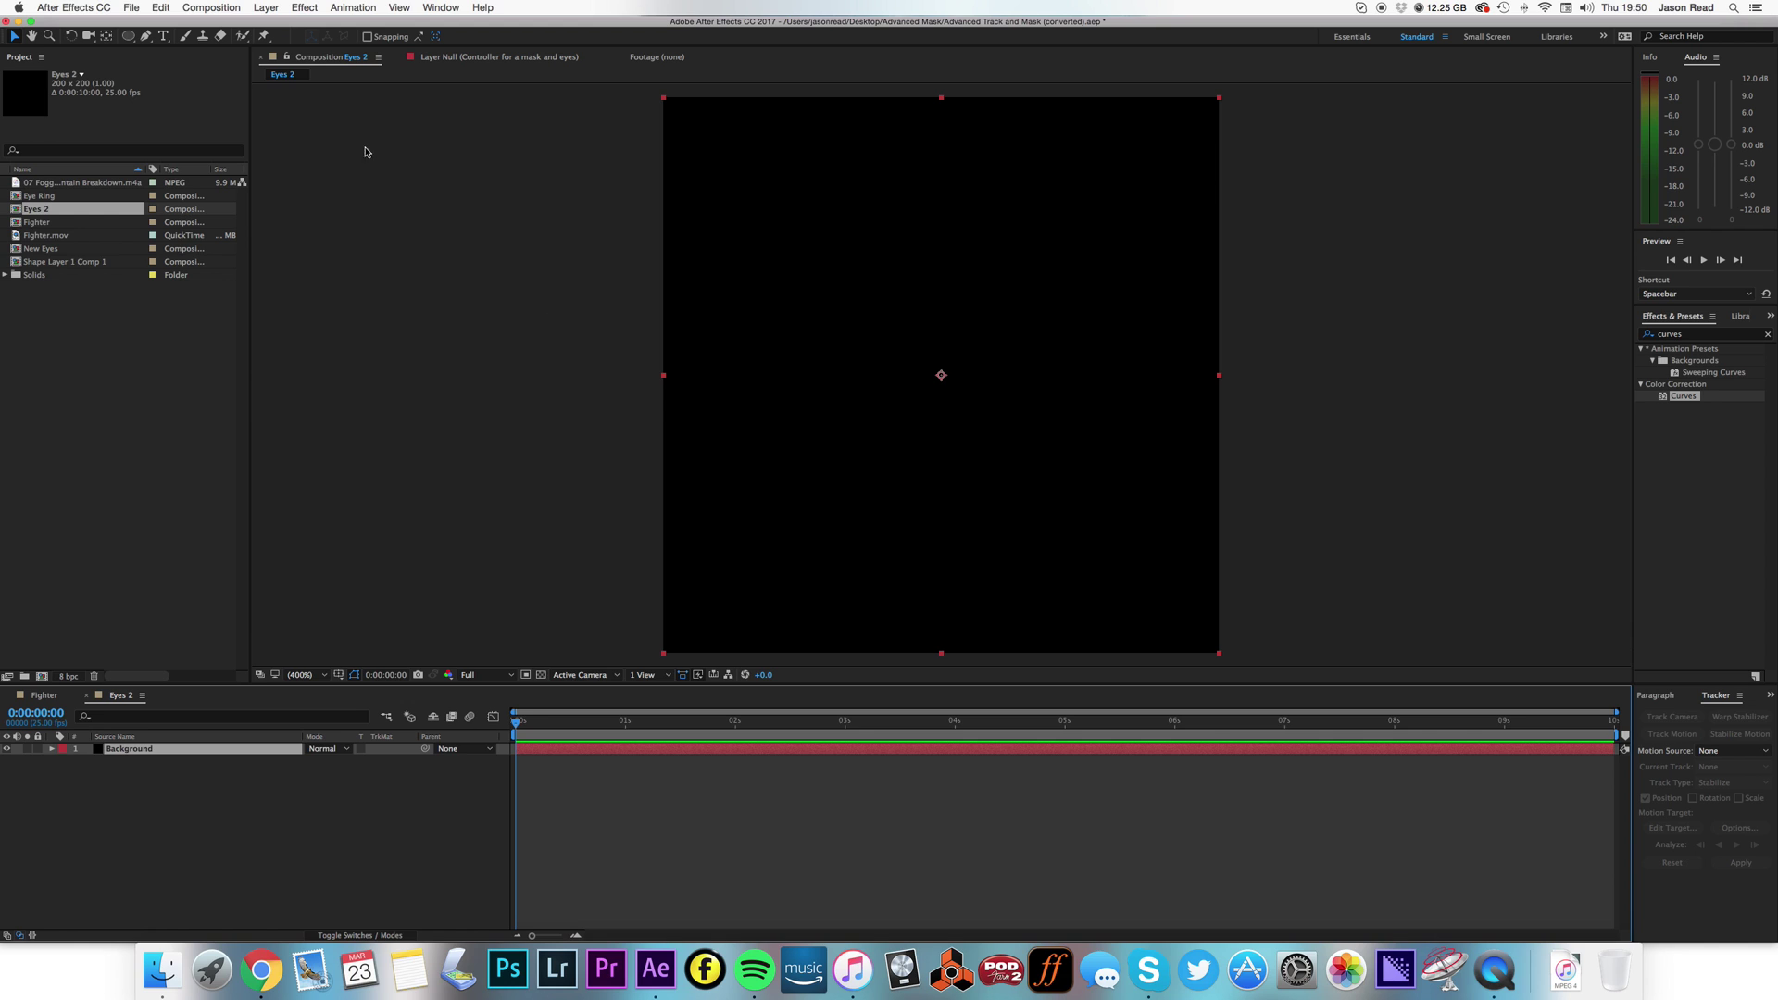
Add a second black solid layer named Eye Ring
{"action": "left_click", "coordinate": [266, 8]}
{"action": "mouse_move", "coordinate": [278, 24]}
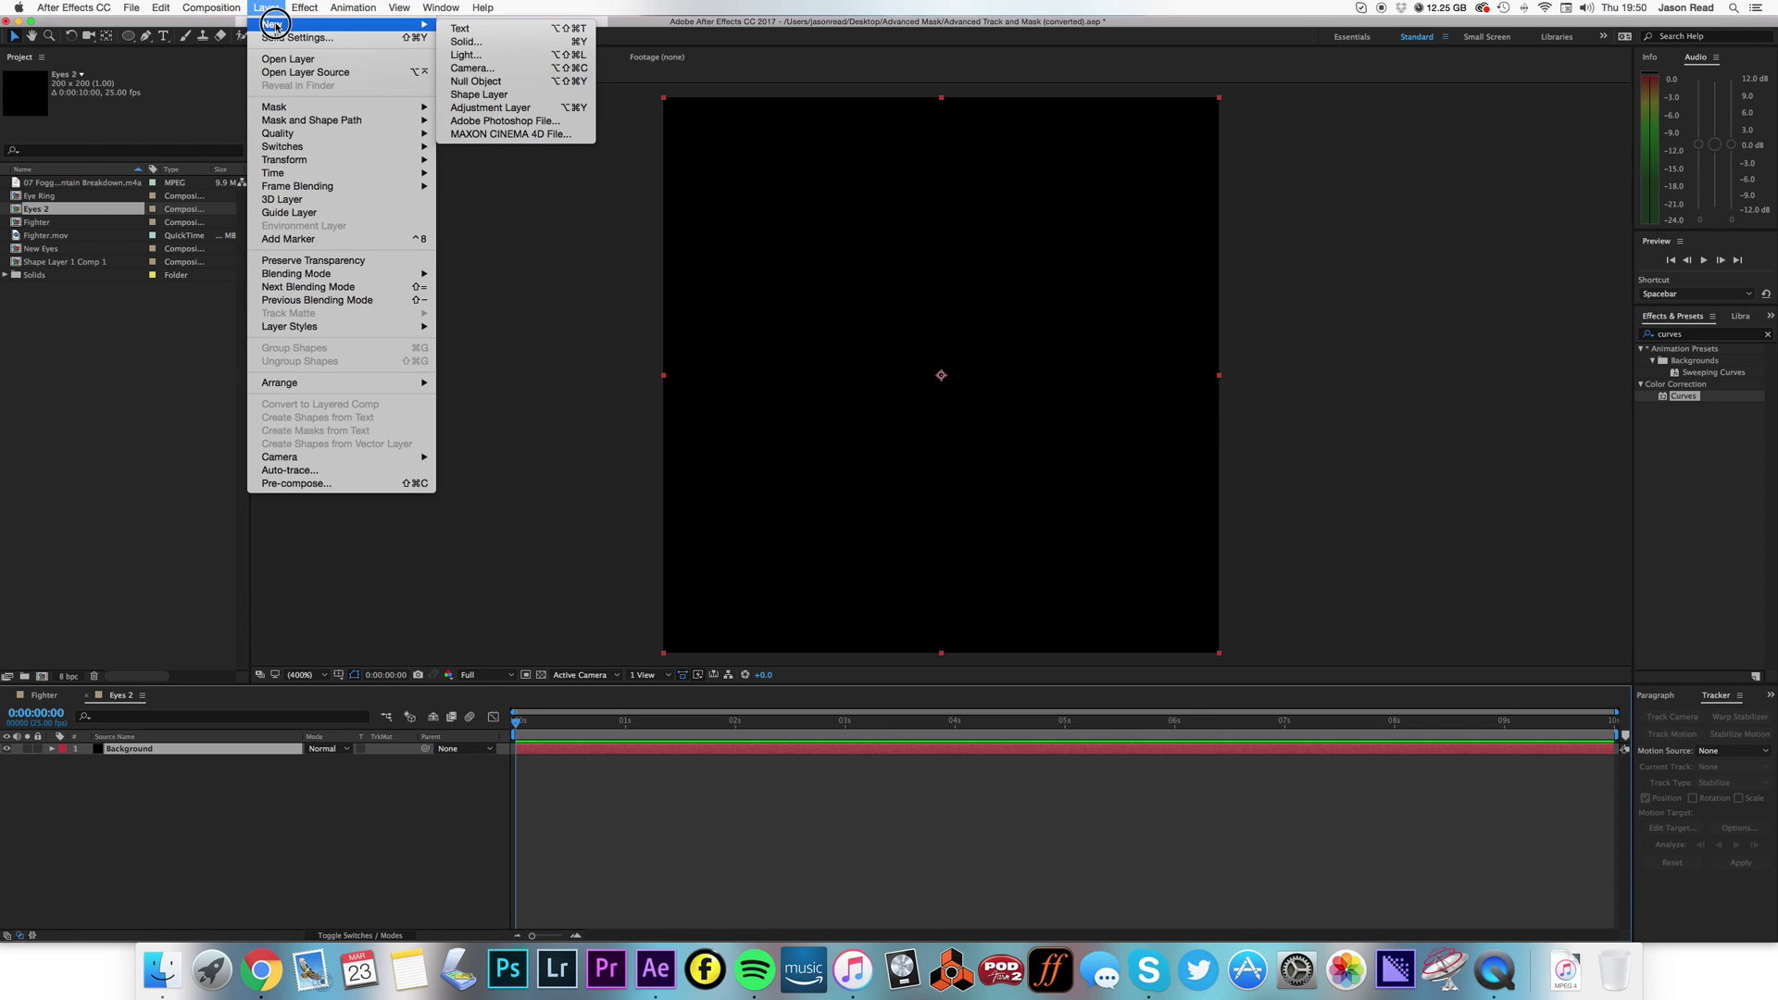
{"action": "left_click", "coordinate": [538, 50]}
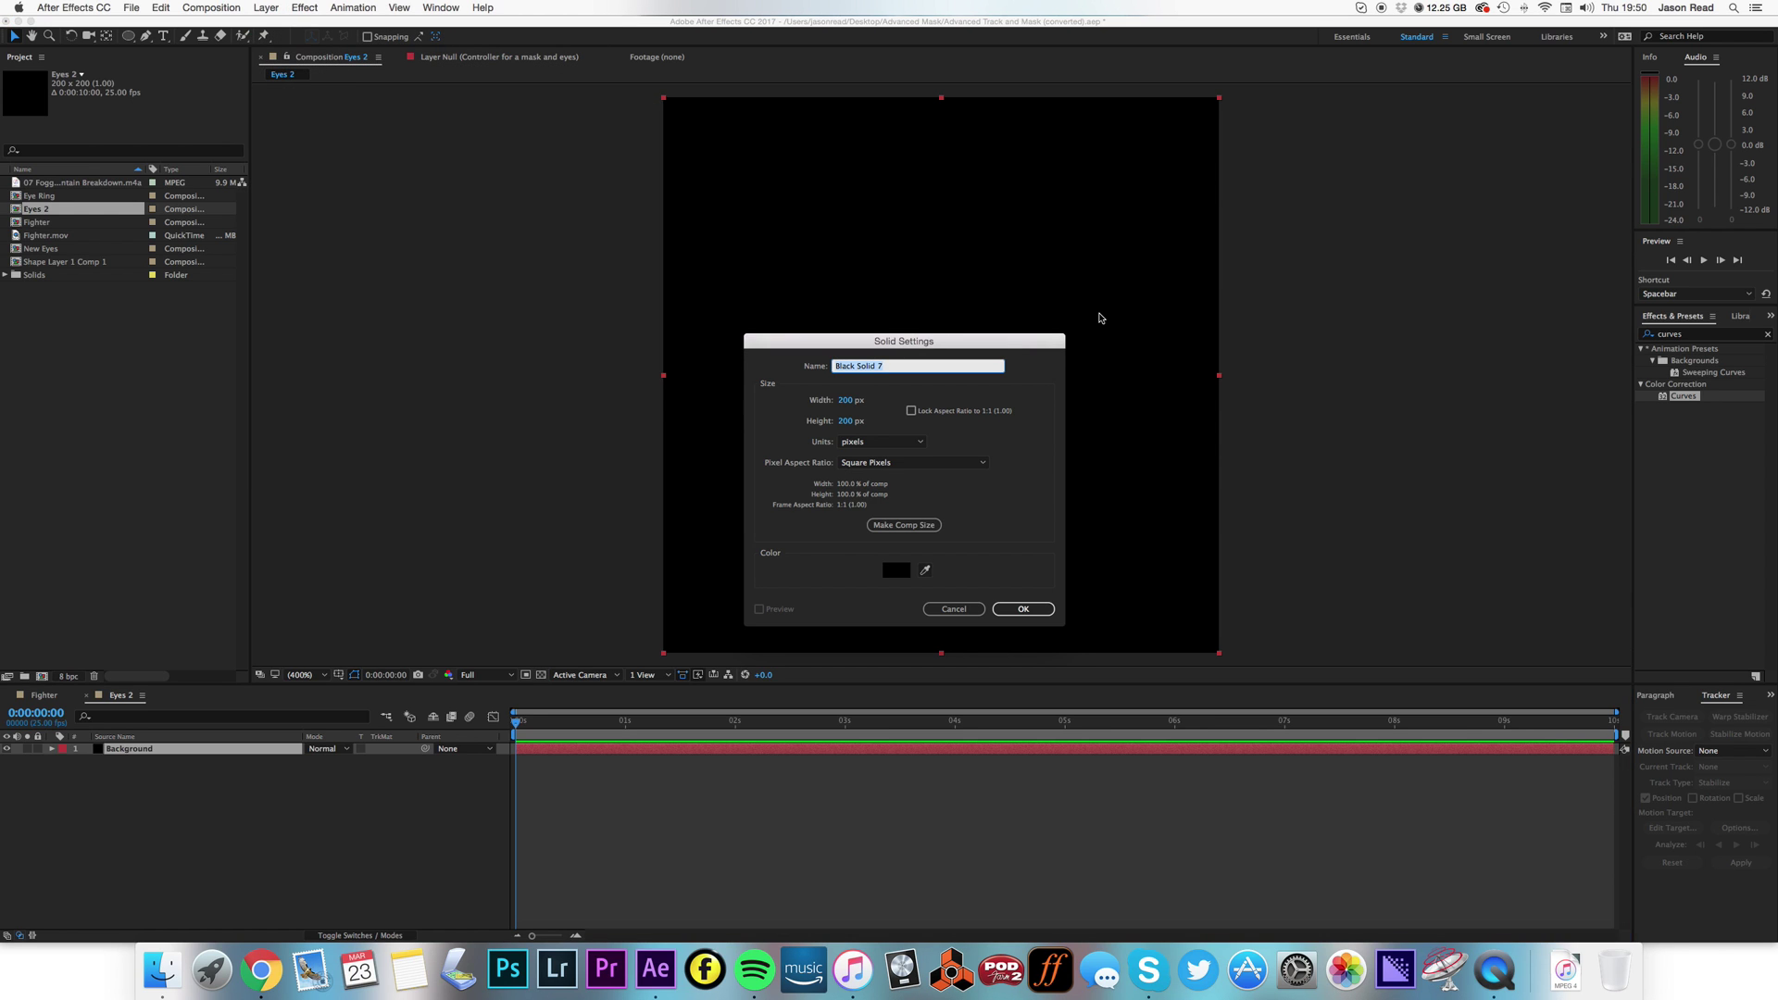
{"action": "type", "text": "Eye Ring"}
{"action": "left_click", "coordinate": [1023, 610]}
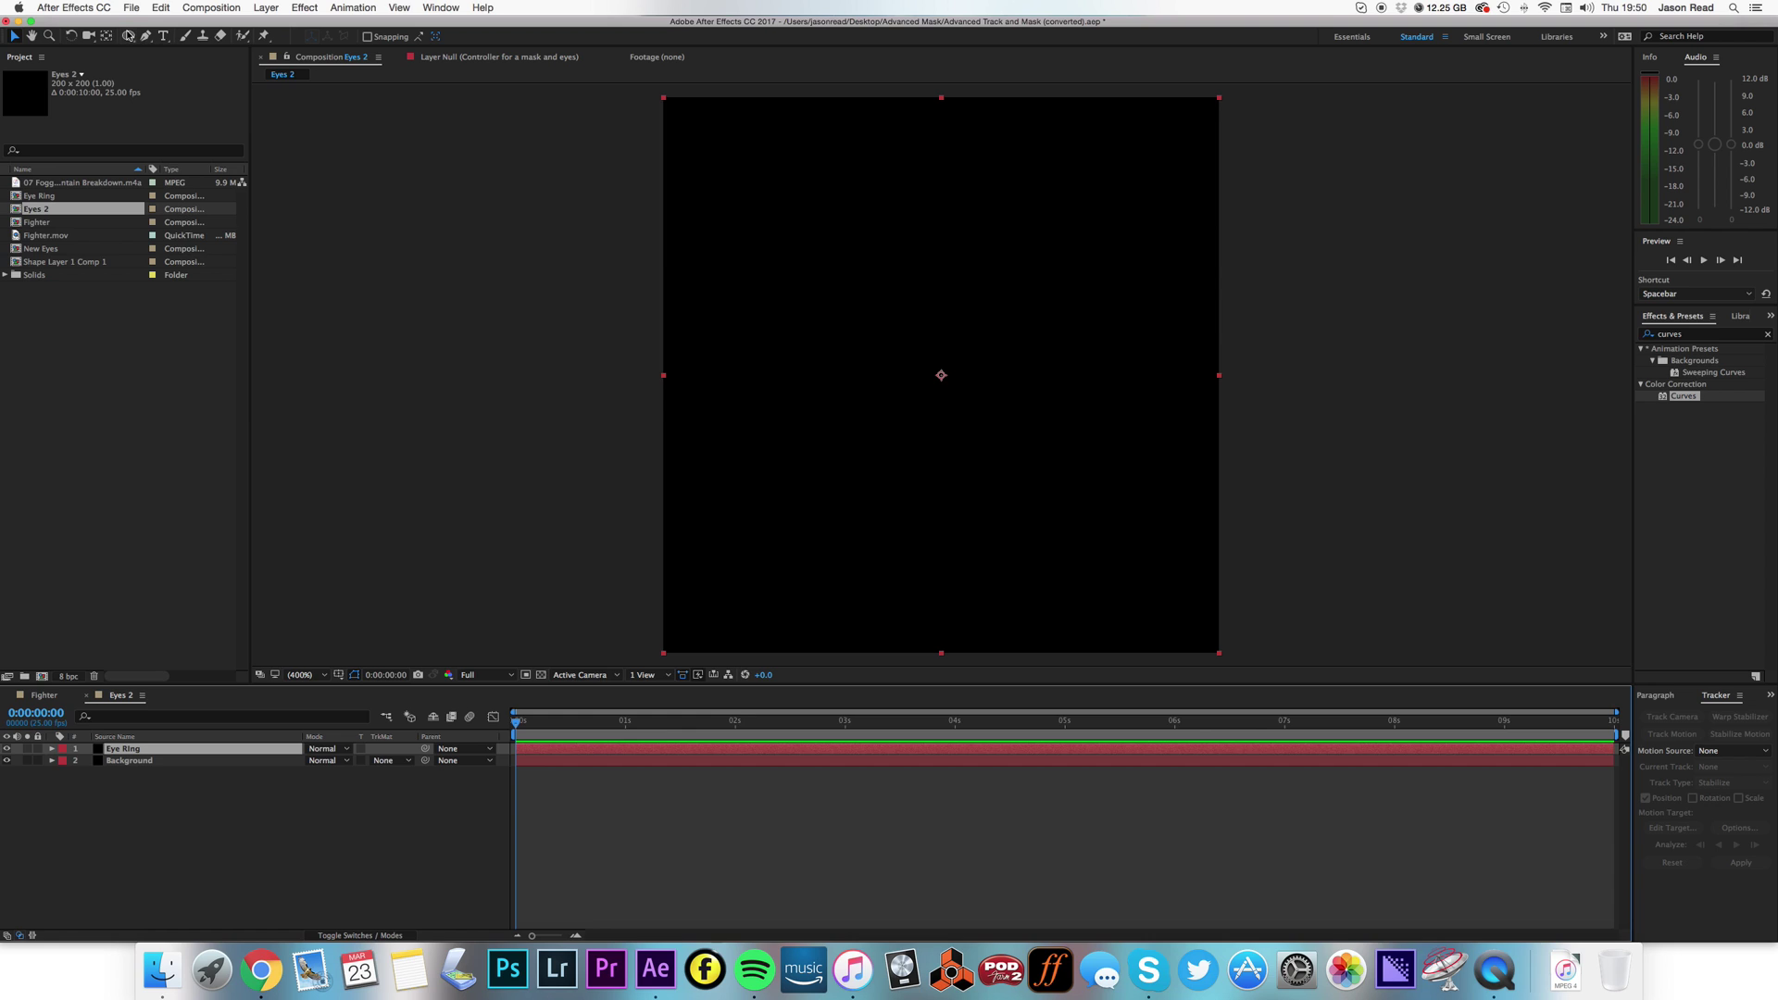
Draw Mask 1 on Eye Ring as a perfect circle from the comp centre, nearly filling the frame
{"action": "left_click", "coordinate": [128, 36]}
{"action": "left_click_drag", "start_coordinate": [128, 35], "coordinate": [209, 71]}
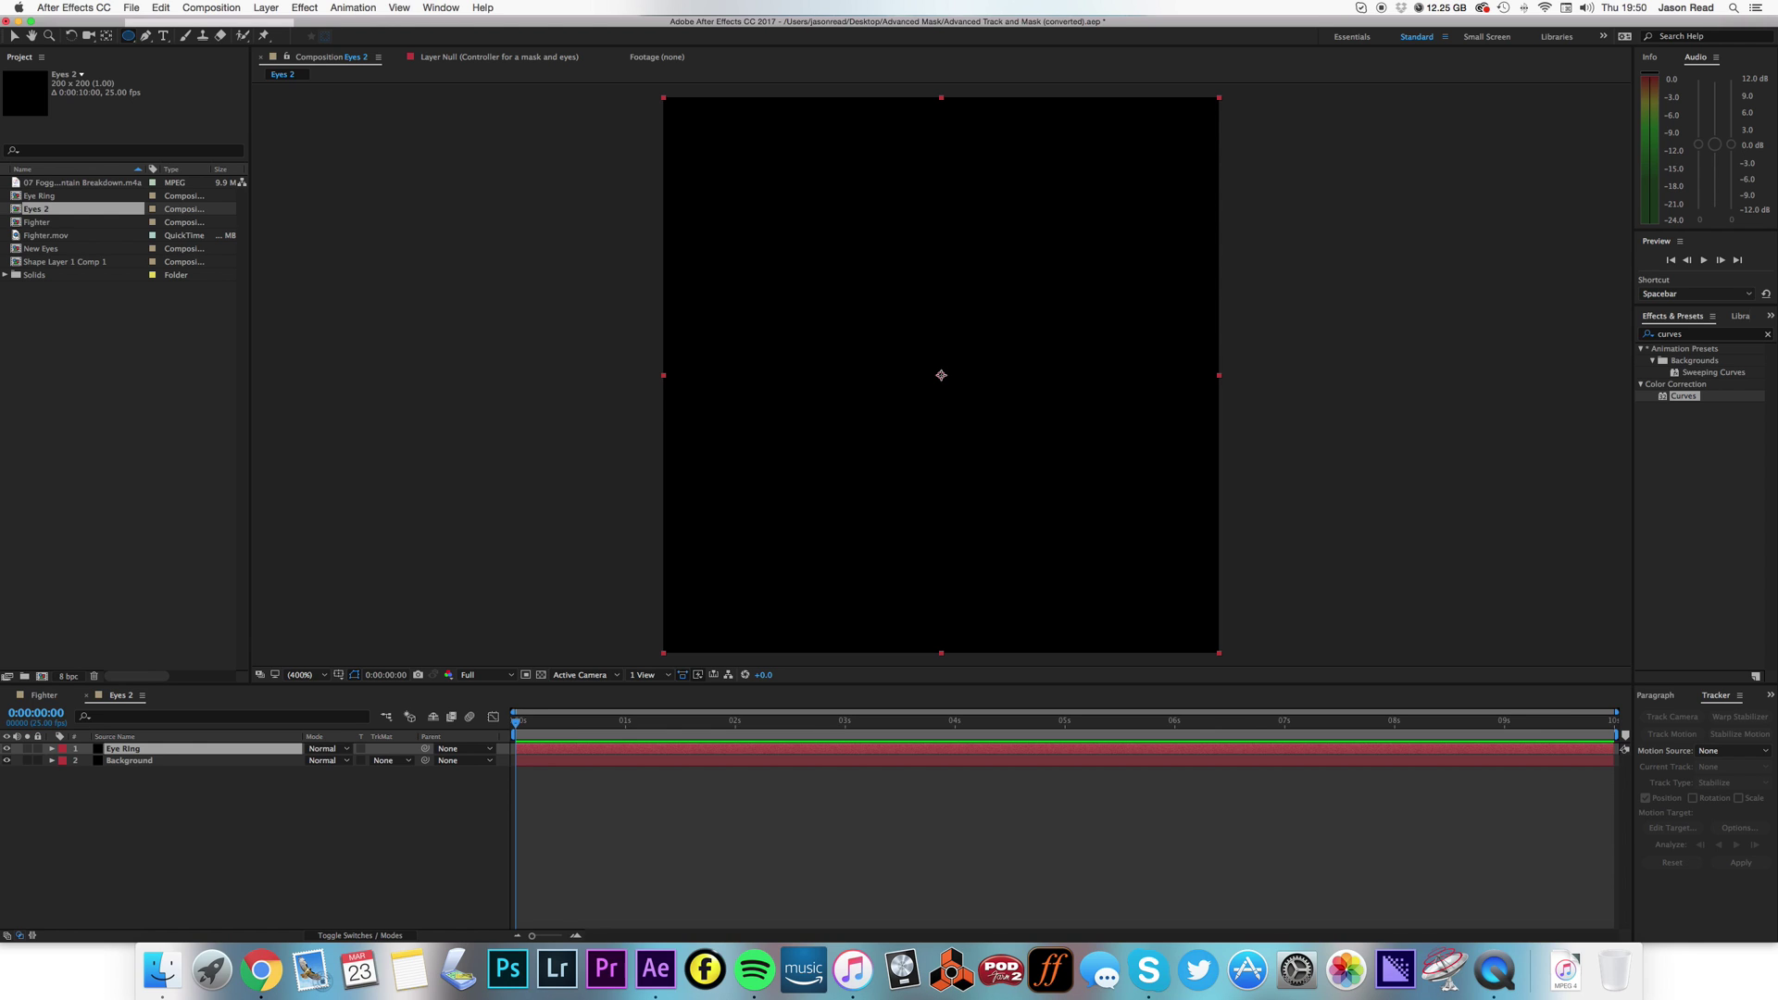
{"action": "left_click_drag", "start_coordinate": [940, 375], "coordinate": [1032, 443]}
{"action": "key", "text": "shift"}
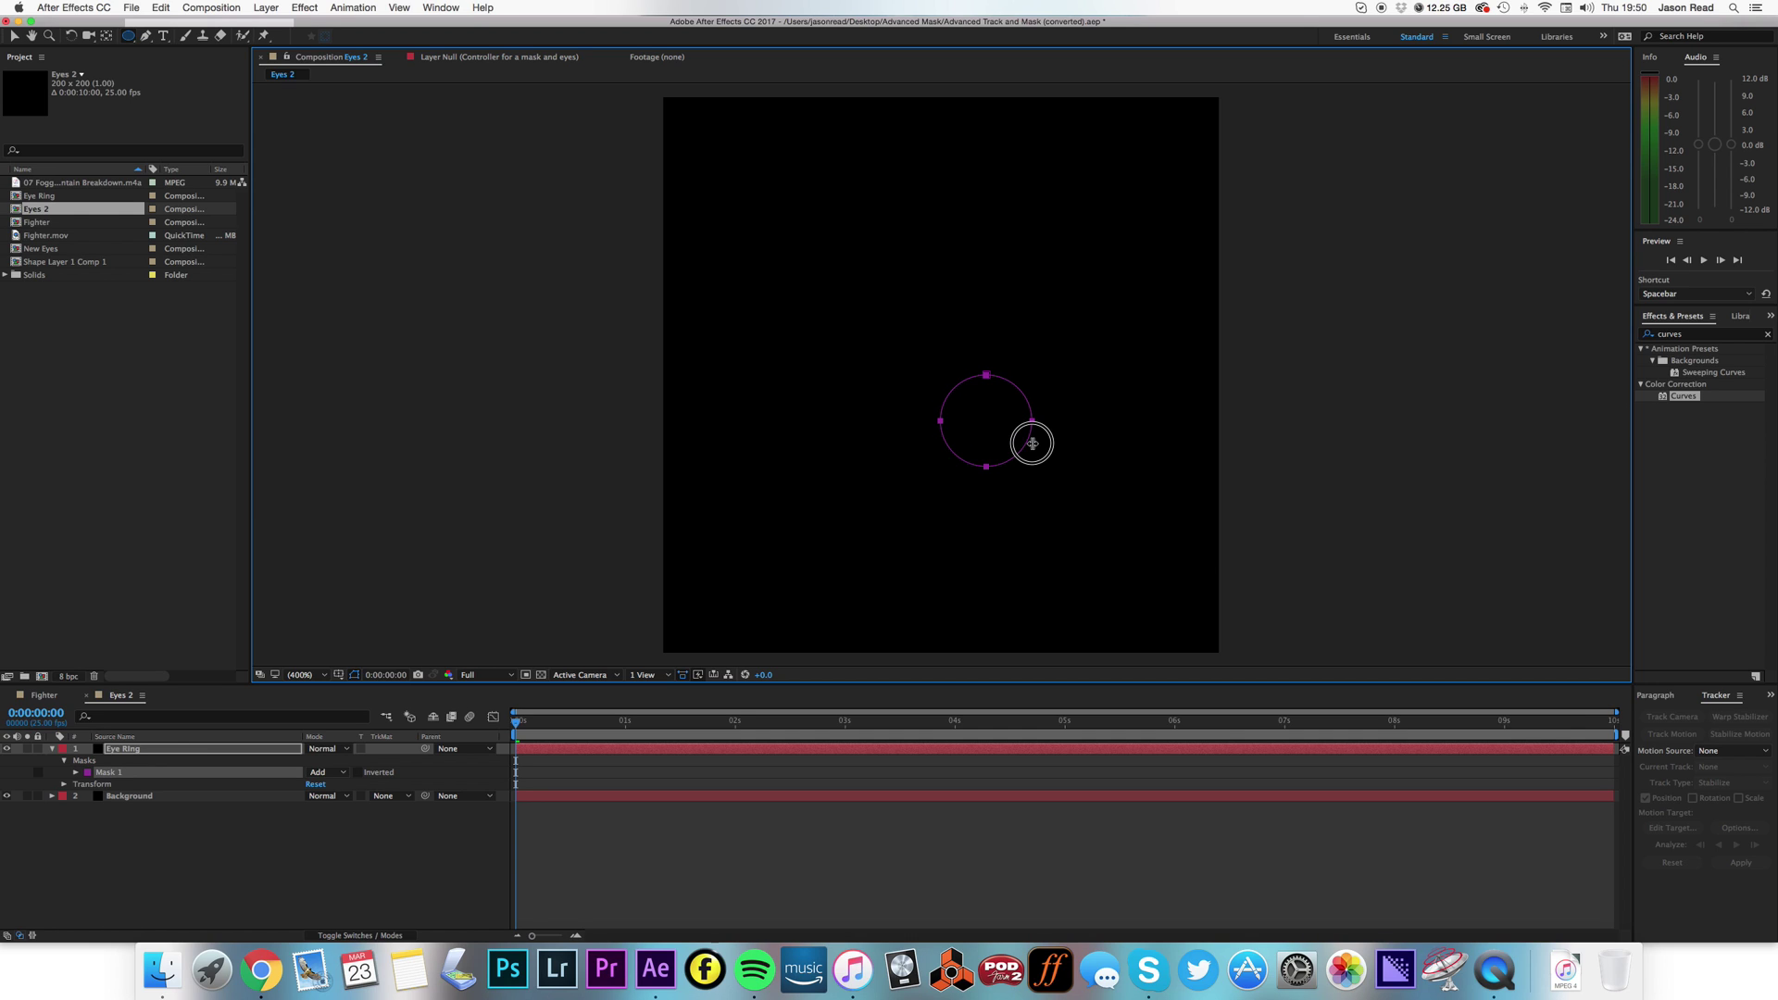
{"action": "key", "text": "super"}
{"action": "left_click_drag", "start_coordinate": [1032, 444], "coordinate": [1149, 466]}
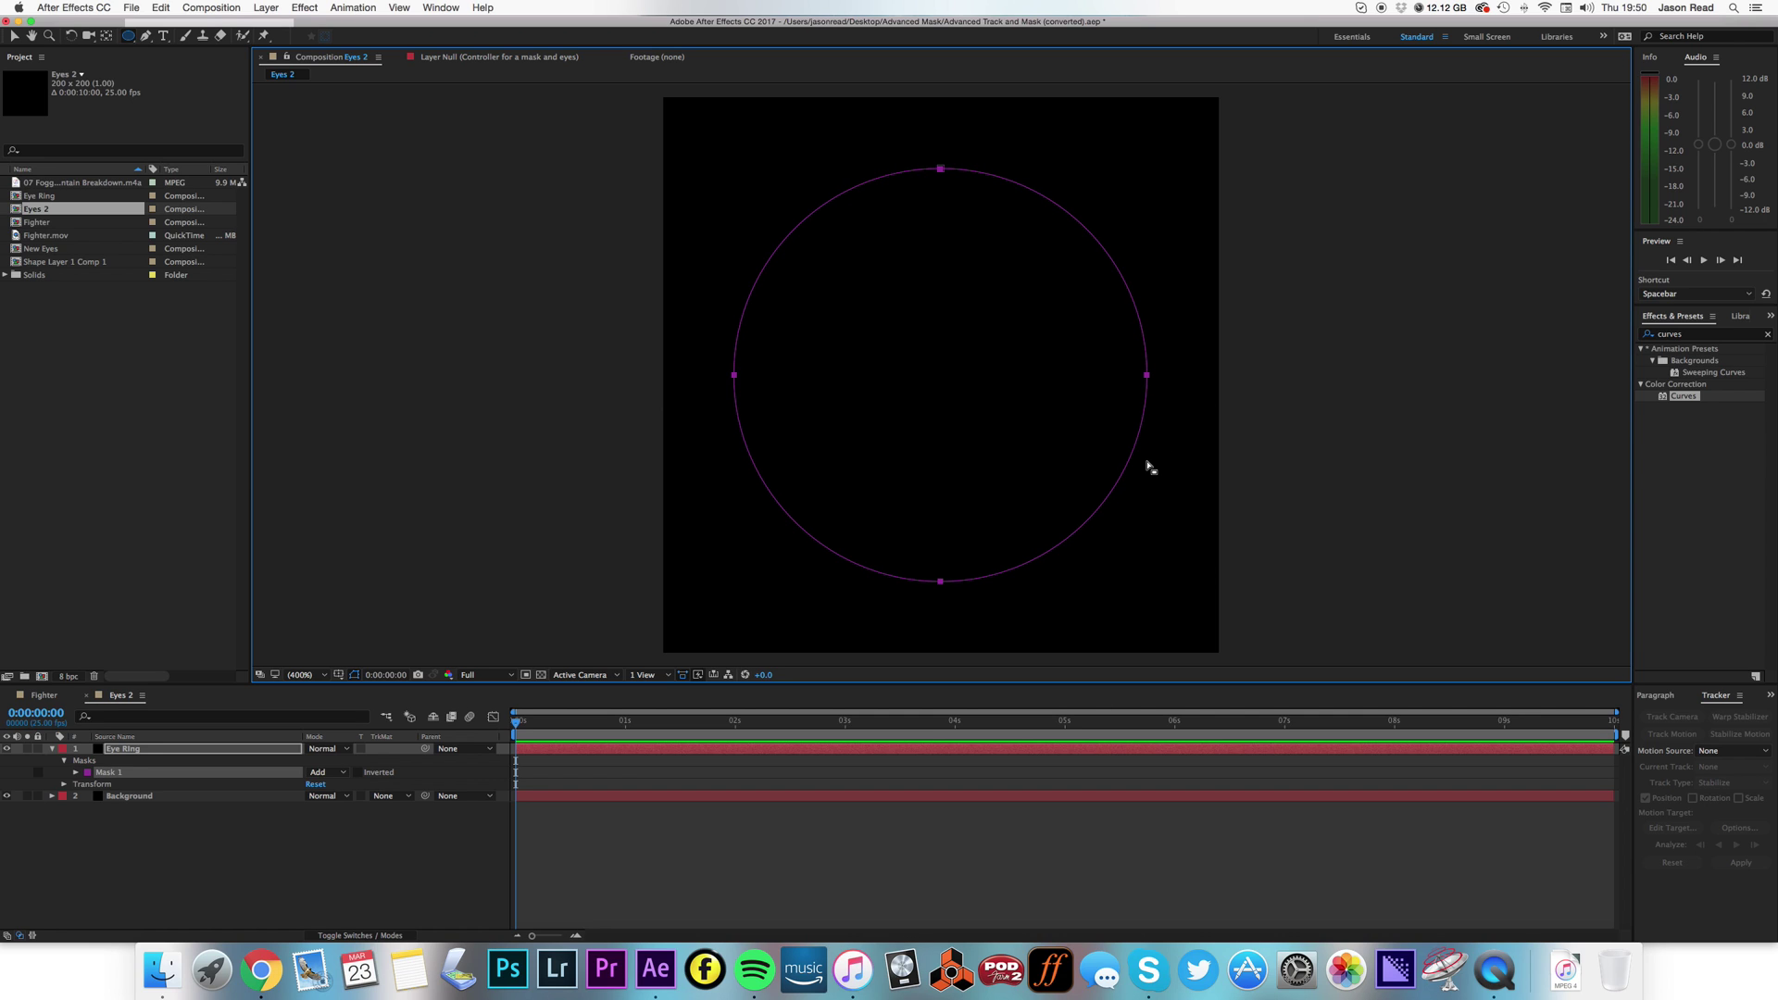
Apply the Audio Spectrum effect to the Eye Ring layer
{"action": "left_click", "coordinate": [1767, 334]}
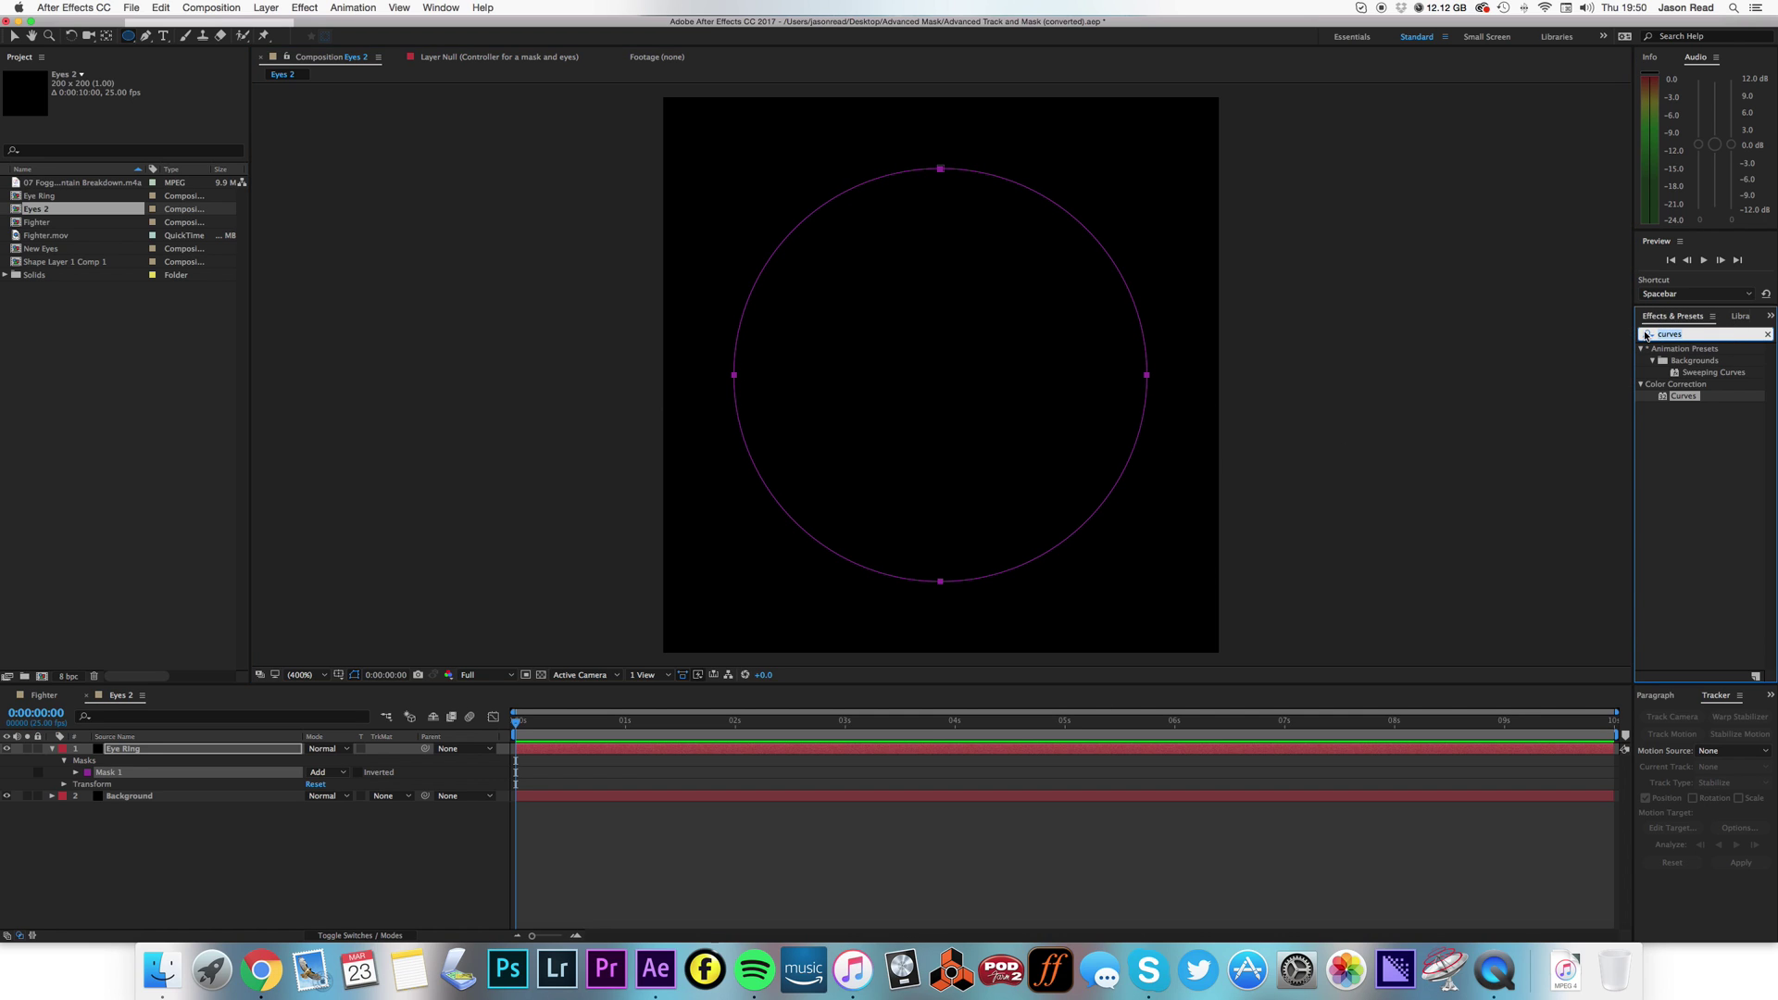
{"action": "type", "text": "audiu"}
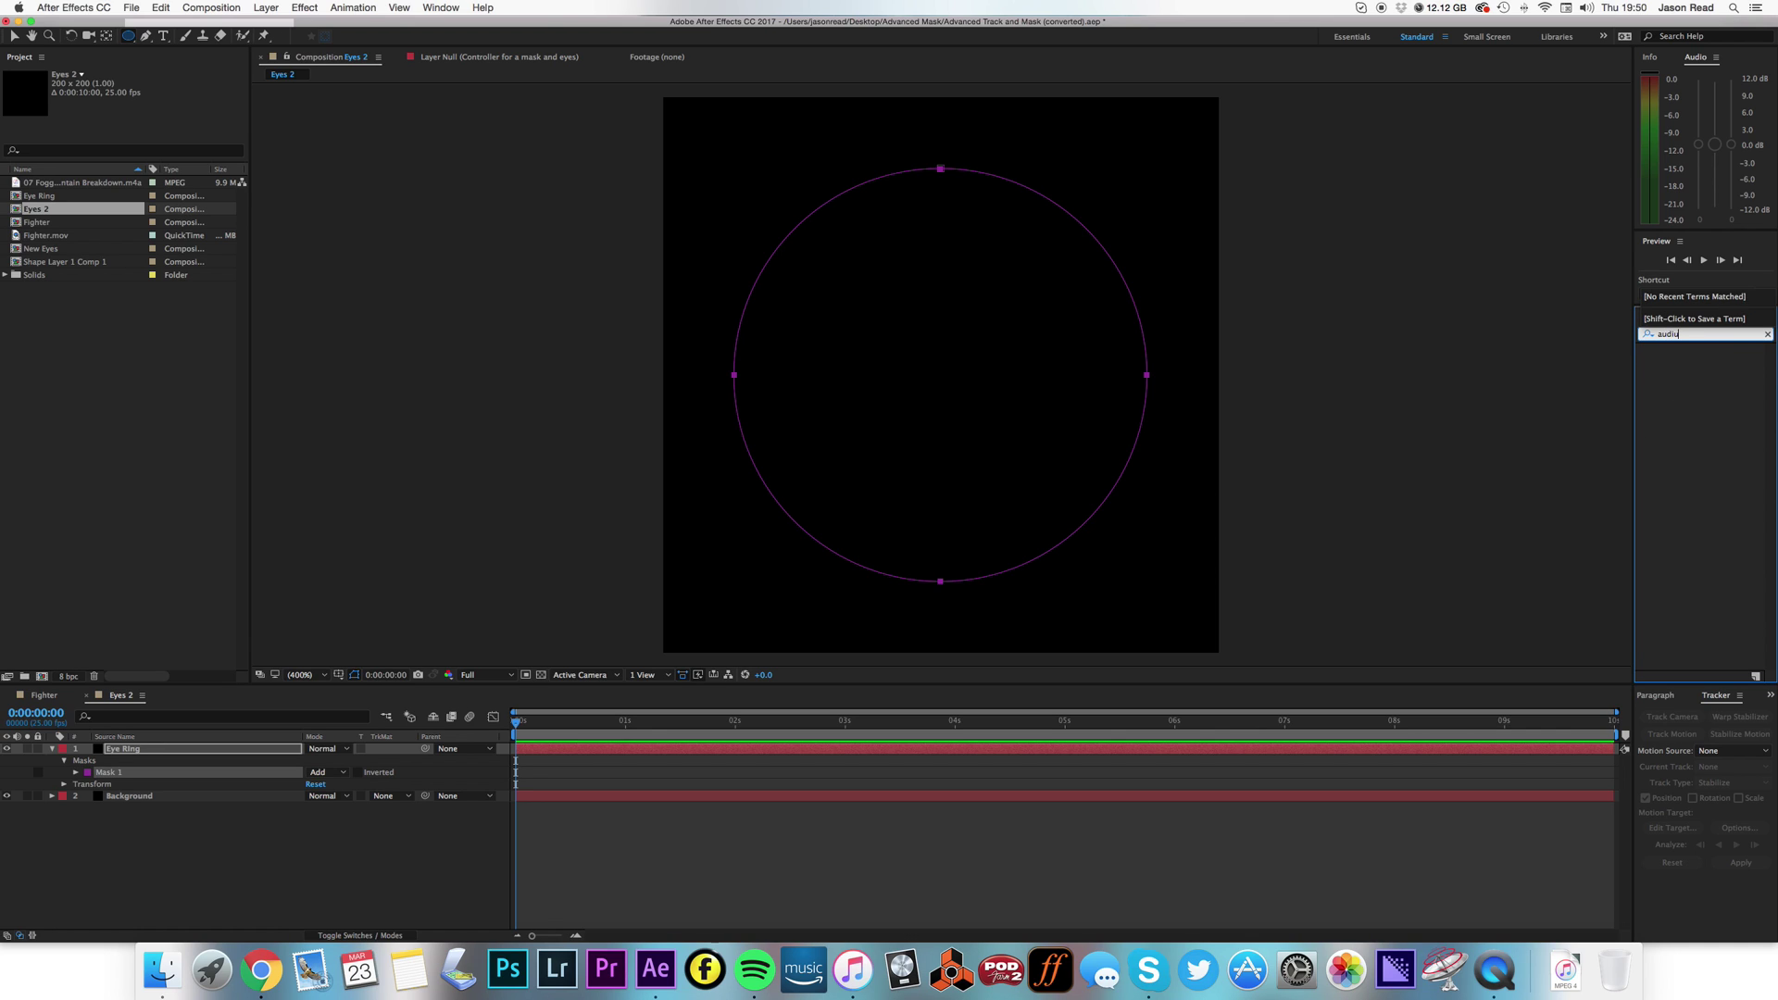
{"action": "key", "text": "BackSpace"}
{"action": "key", "text": "BackSpace"}
{"action": "left_click_drag", "start_coordinate": [1696, 360], "coordinate": [1254, 752]}
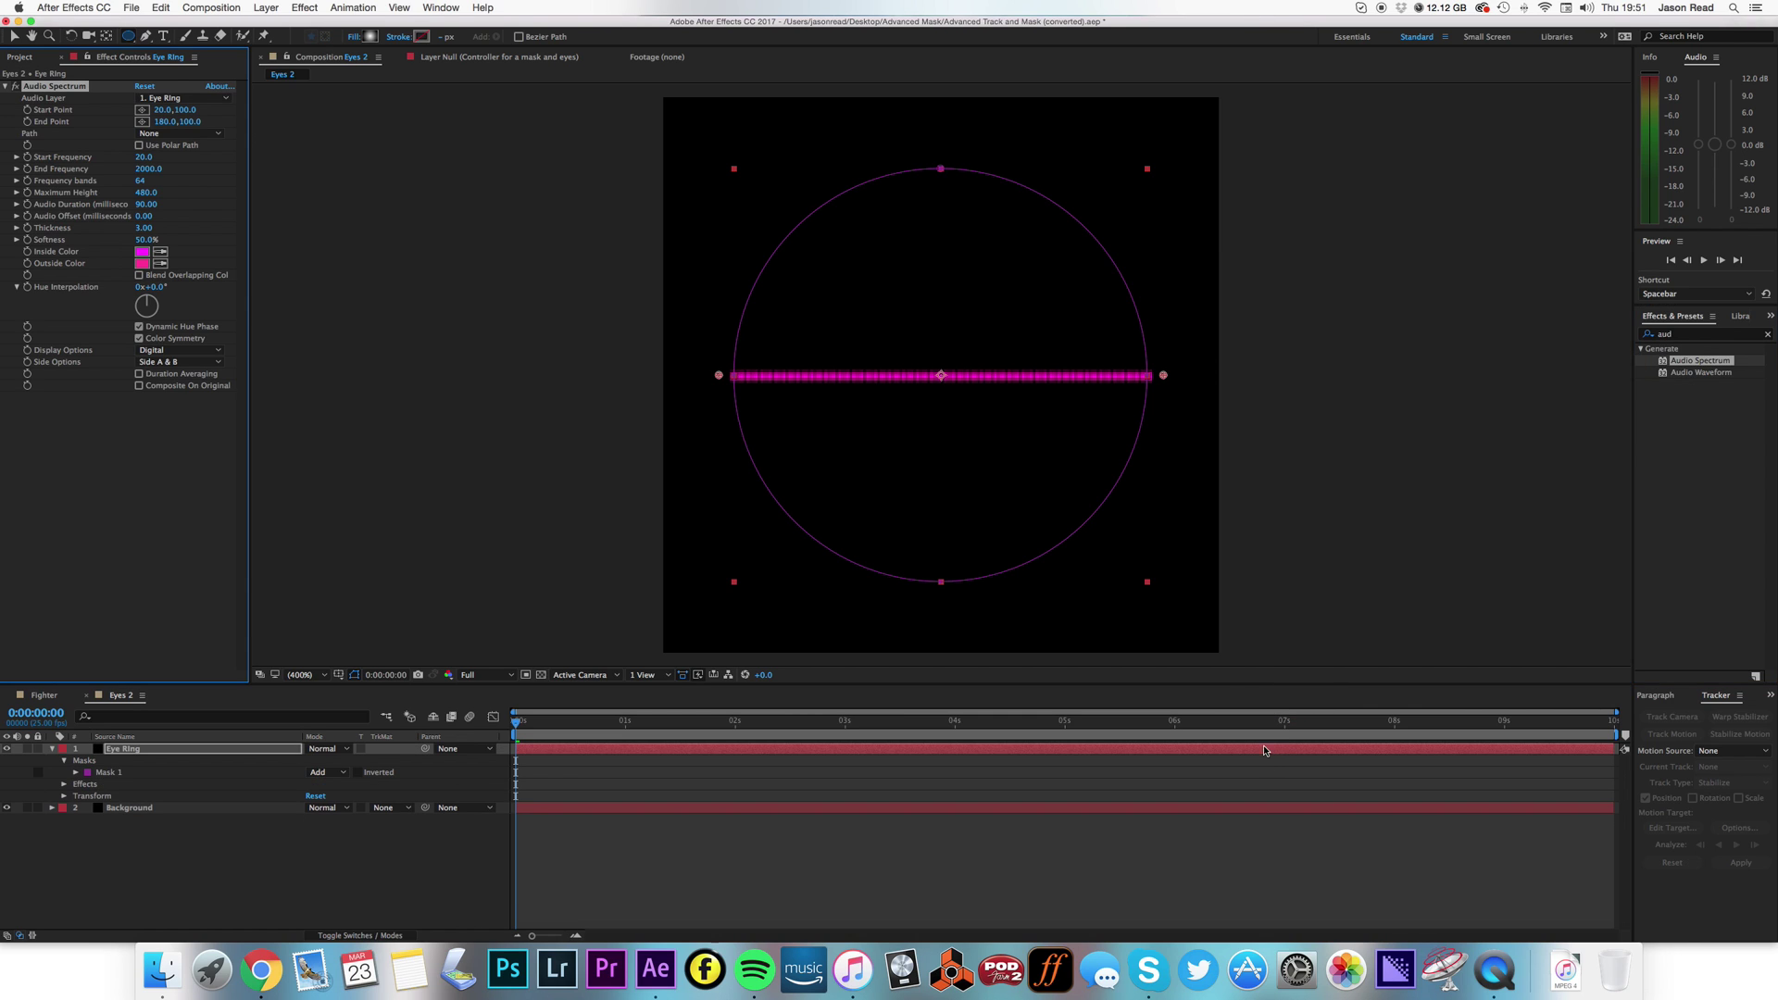
{"action": "key", "text": "v"}
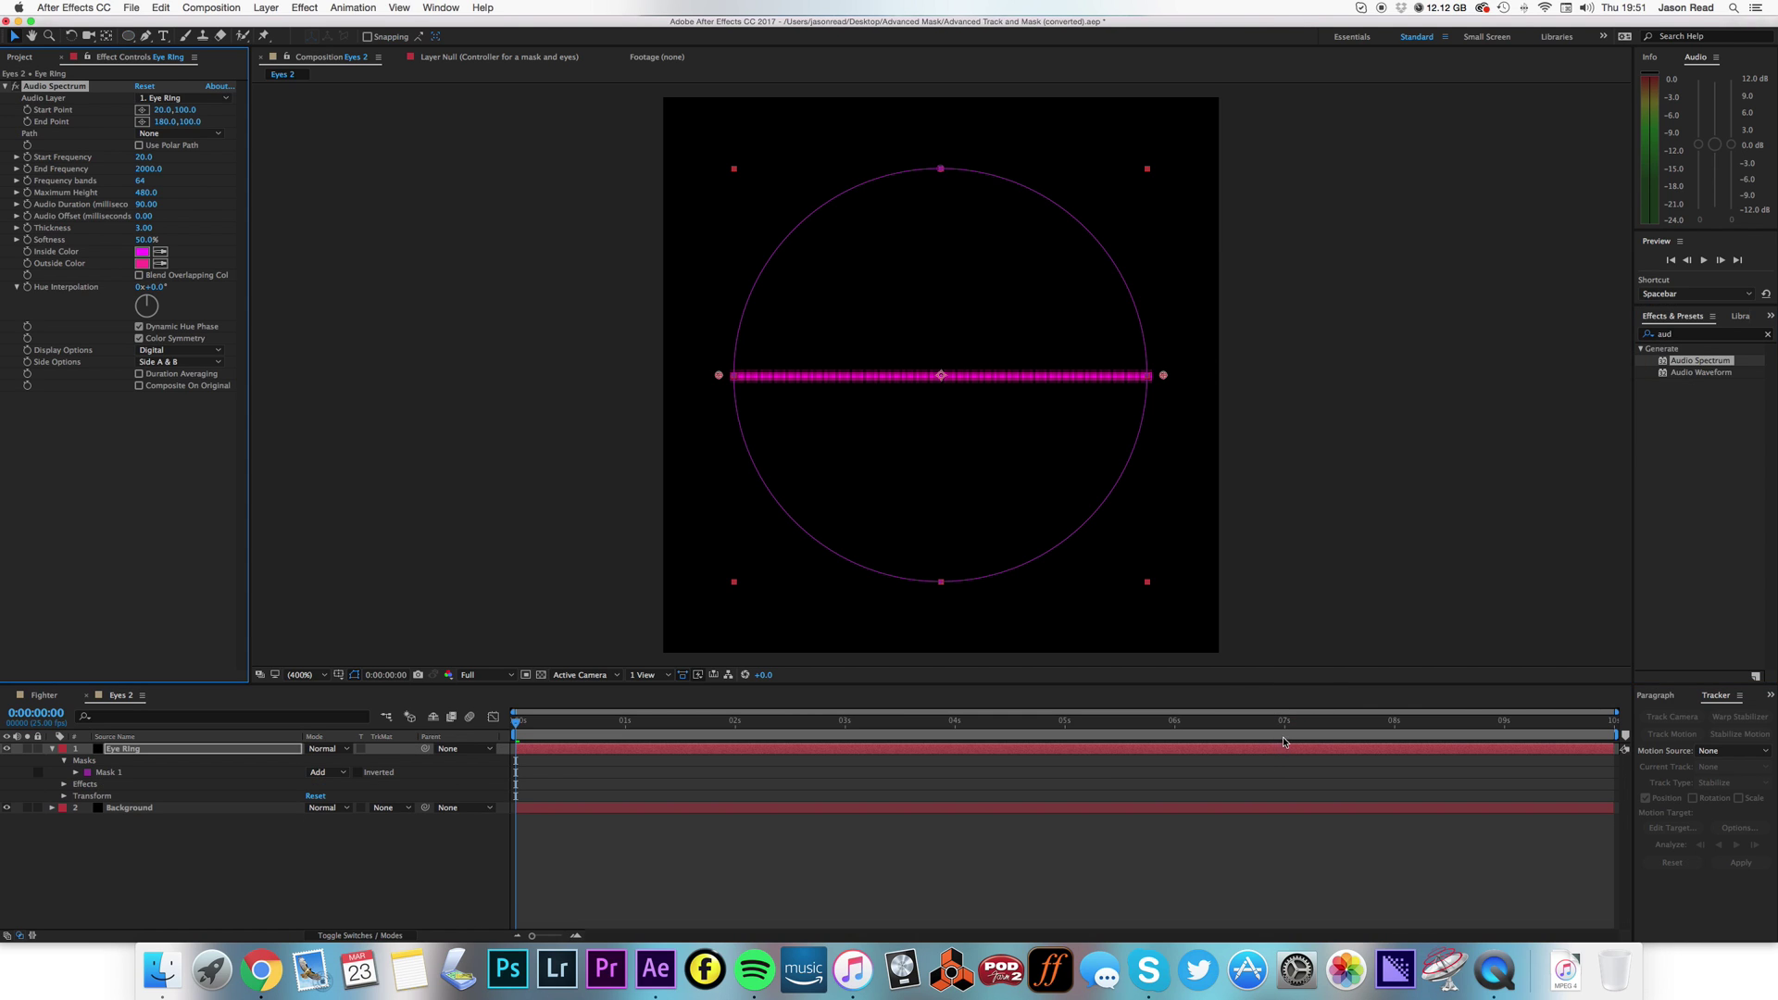
Add the Foggy Mountain Breakdown audio to Eyes 2 and preview it
{"action": "left_click", "coordinate": [20, 57]}
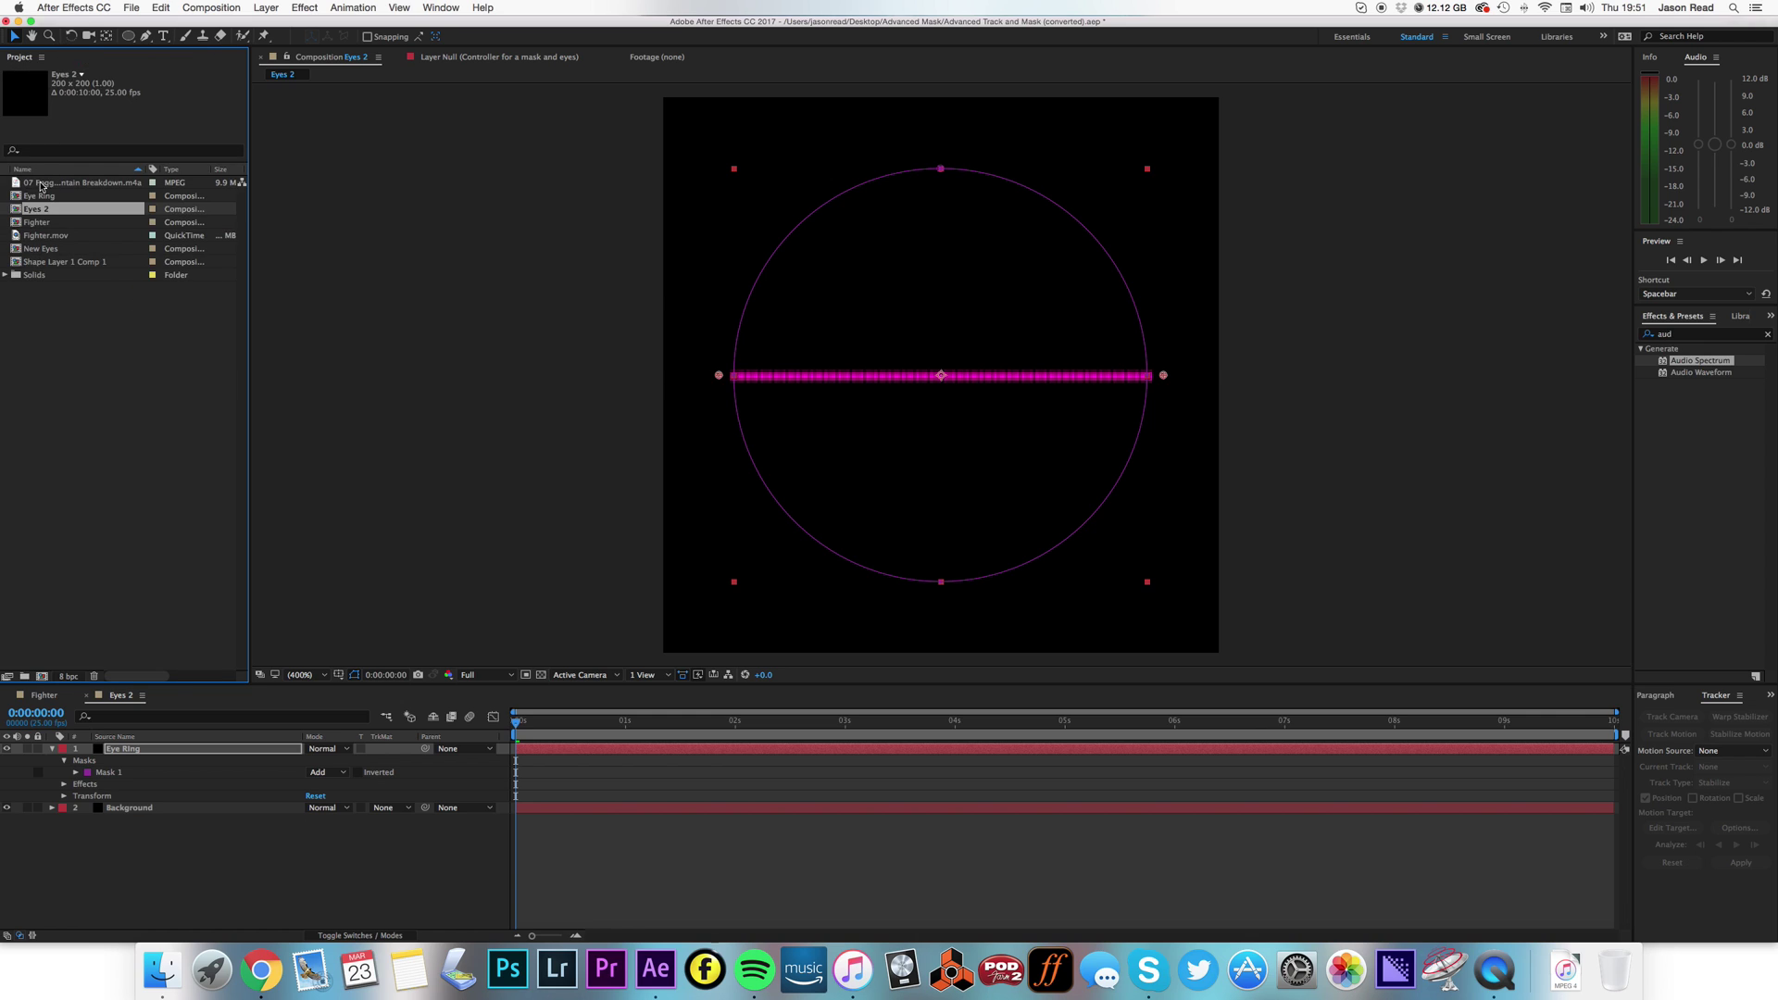
{"action": "left_click_drag", "start_coordinate": [41, 187], "coordinate": [412, 822]}
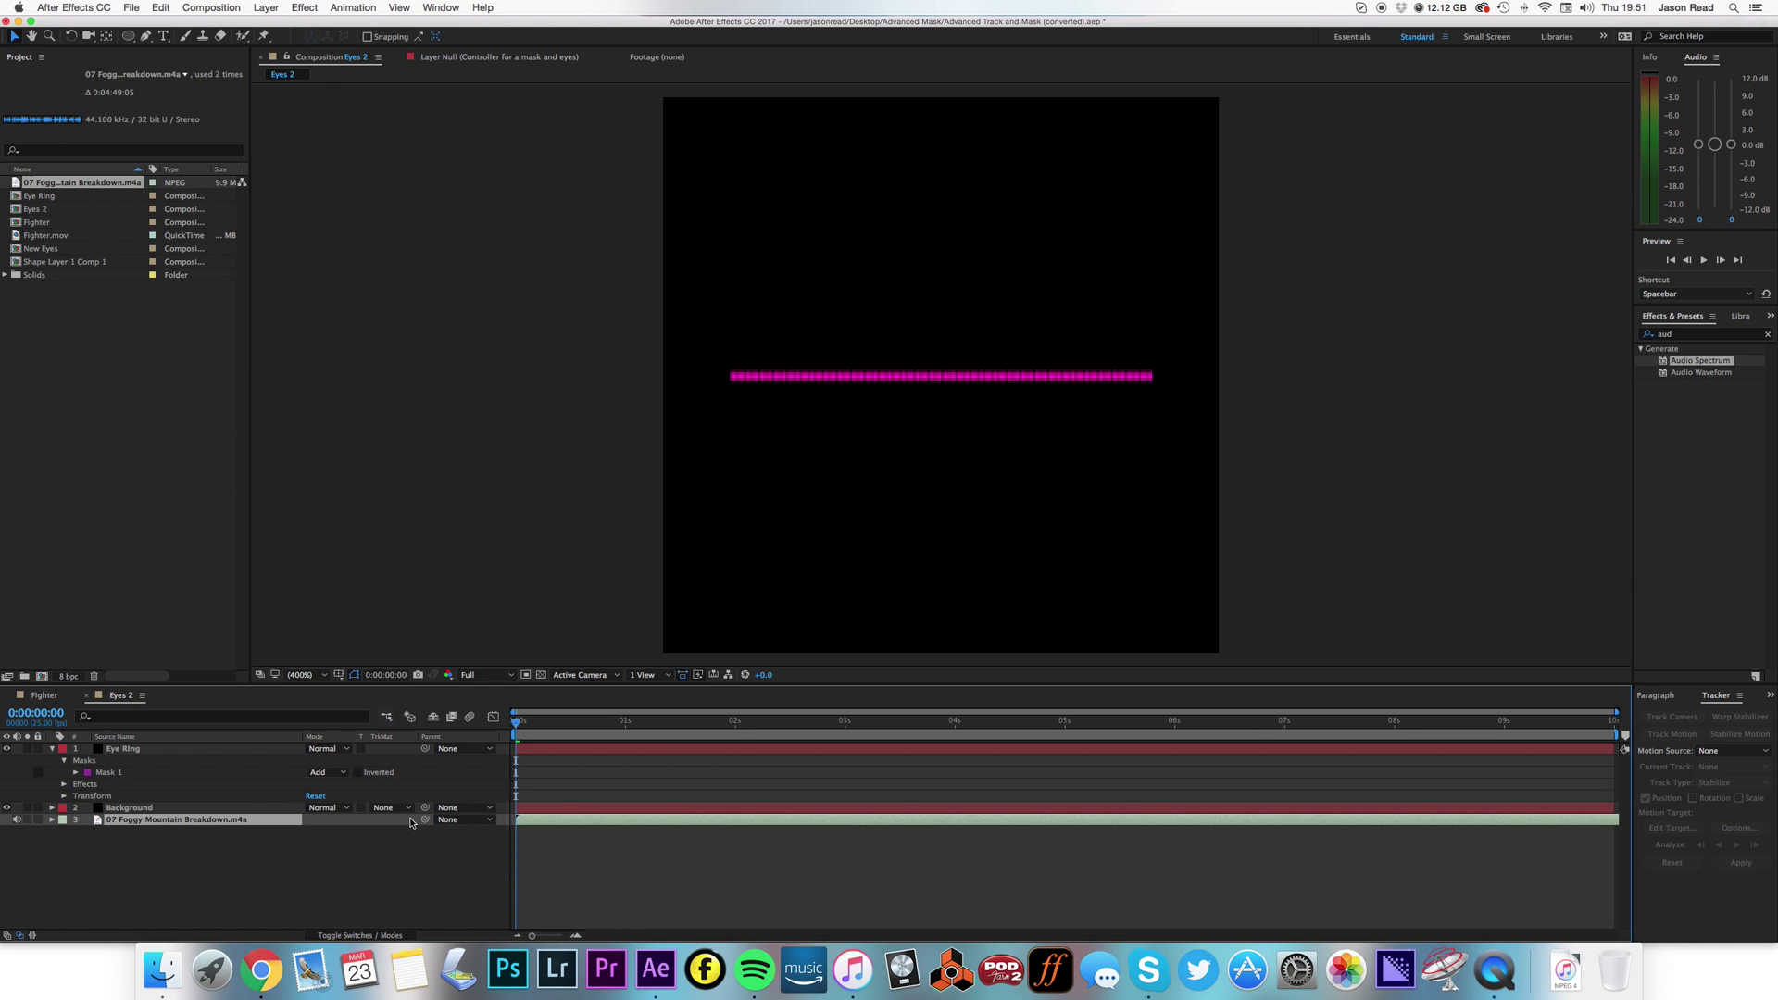
{"action": "key", "text": "space"}
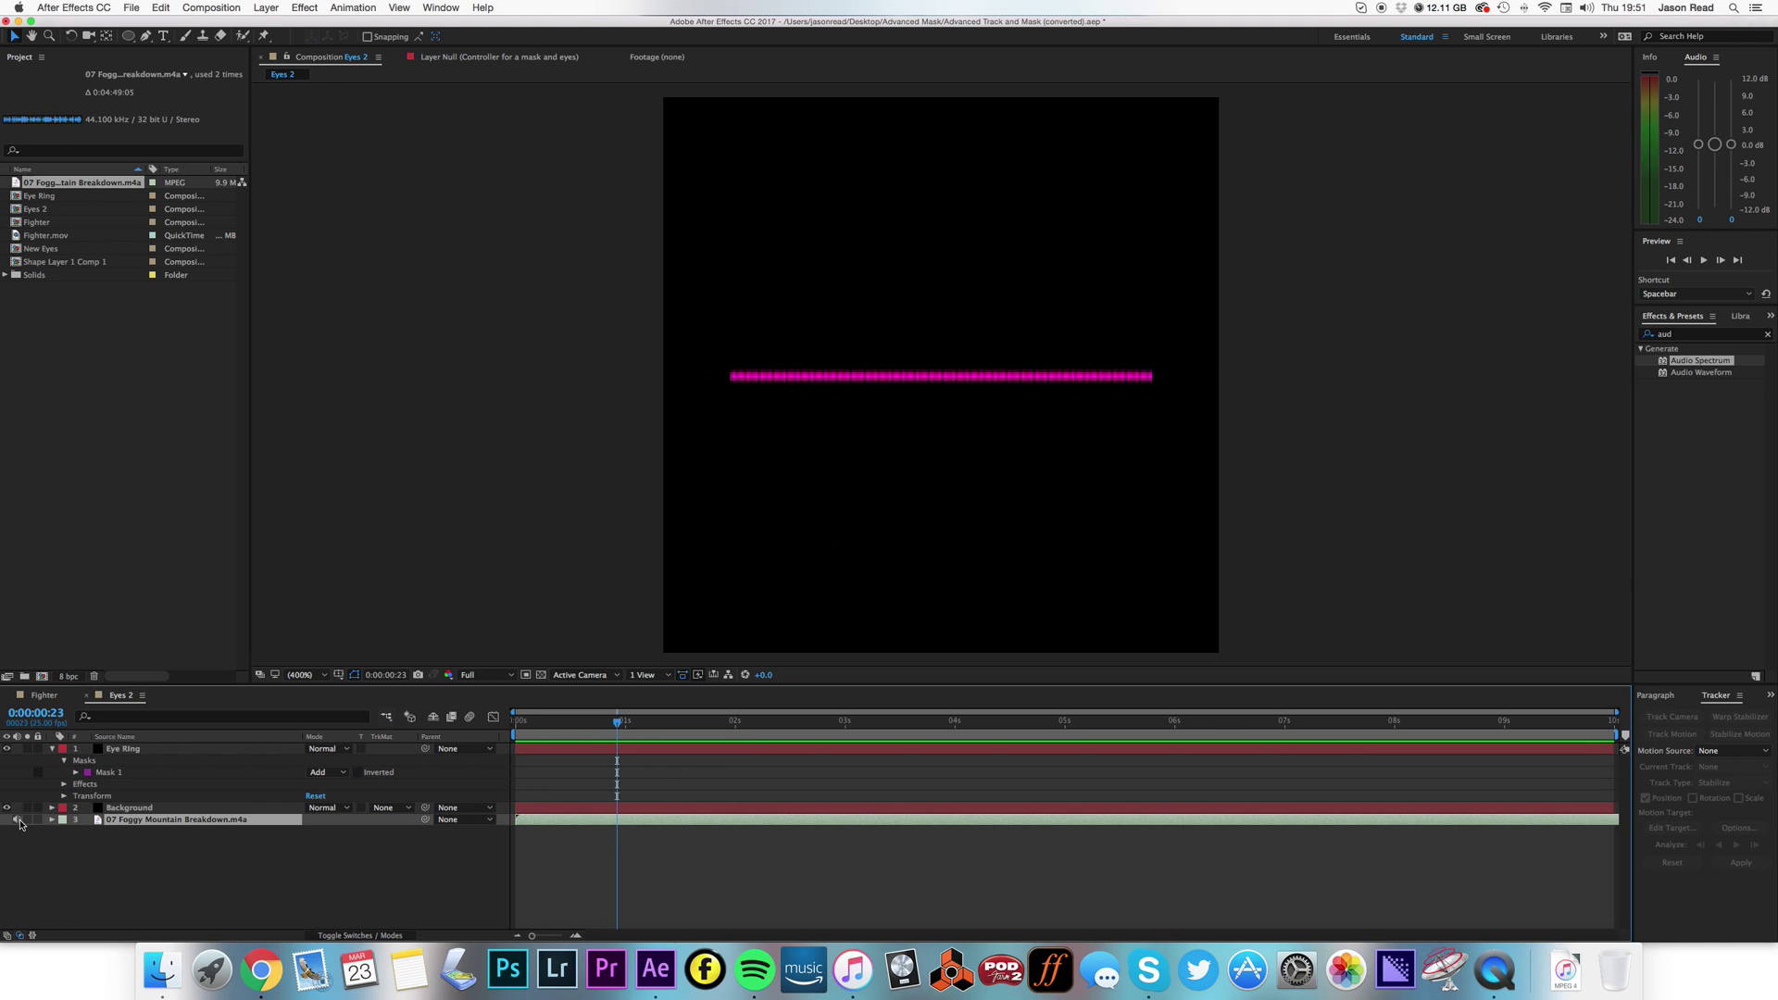
{"action": "left_click_drag", "start_coordinate": [574, 727], "coordinate": [500, 726]}
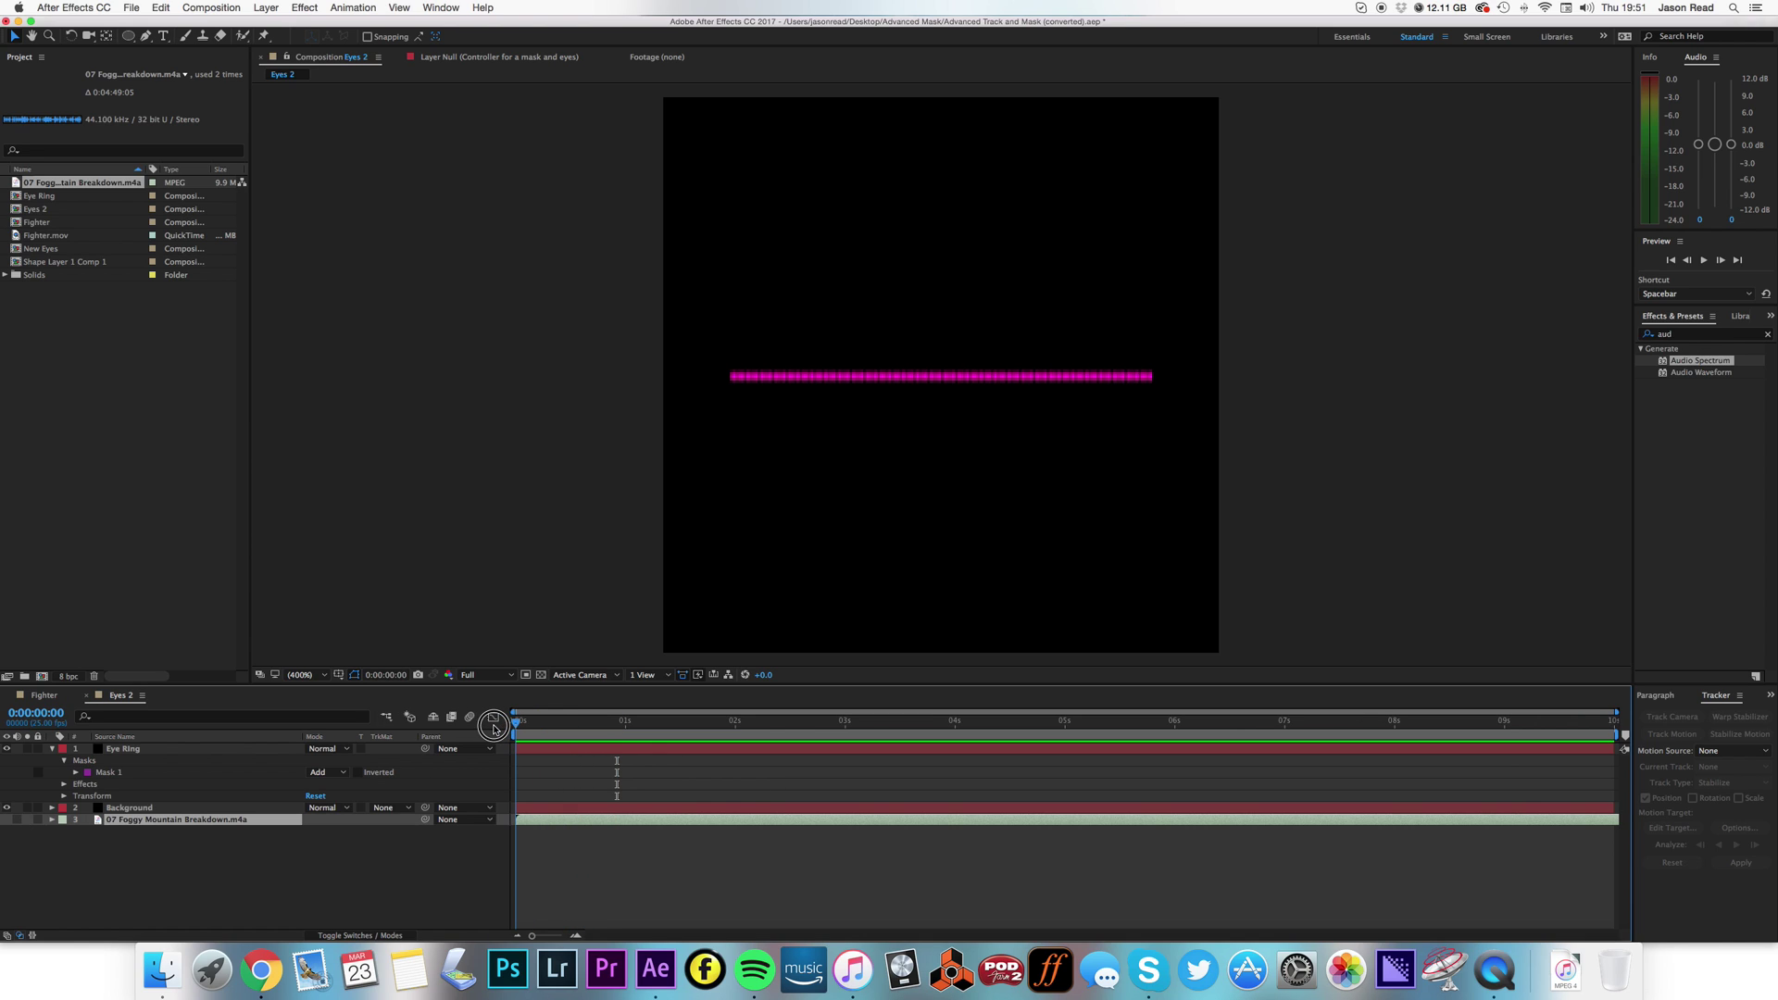
Set Audio Spectrum's Audio Layer to the Foggy Mountain Breakdown track and preview
{"action": "left_click", "coordinate": [563, 746]}
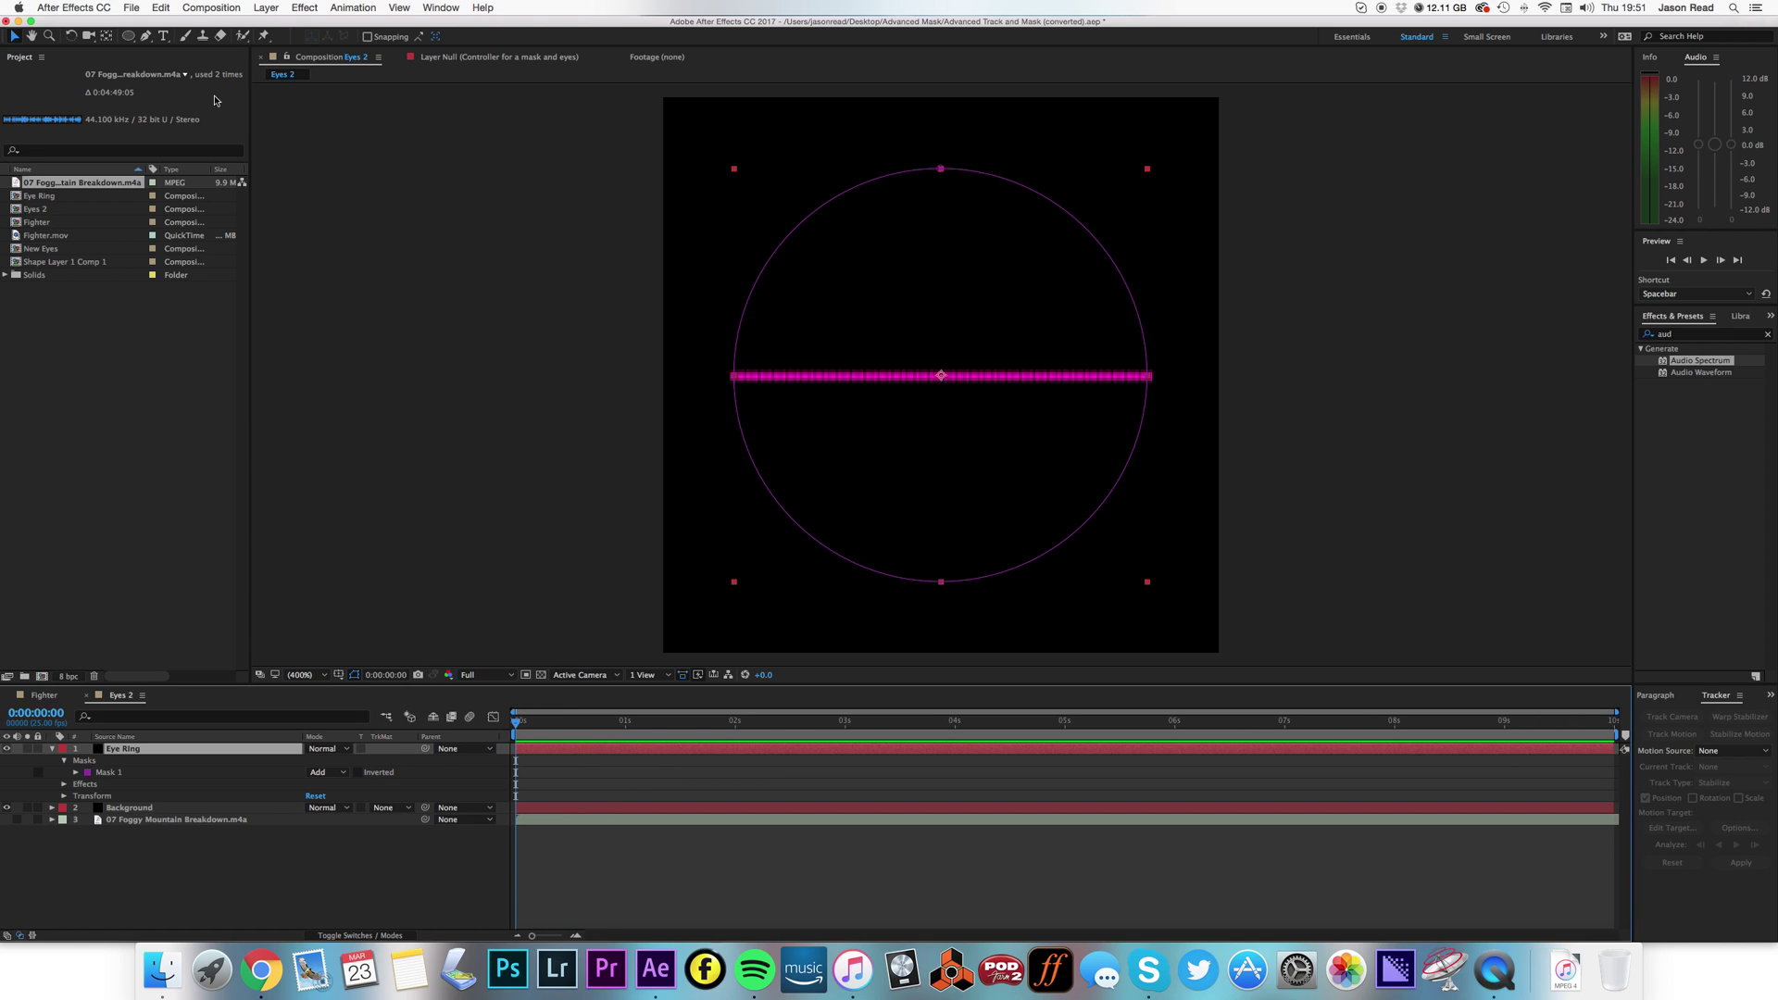
{"action": "left_click", "coordinate": [85, 783]}
{"action": "left_click", "coordinate": [64, 783]}
{"action": "double_click", "coordinate": [94, 800]}
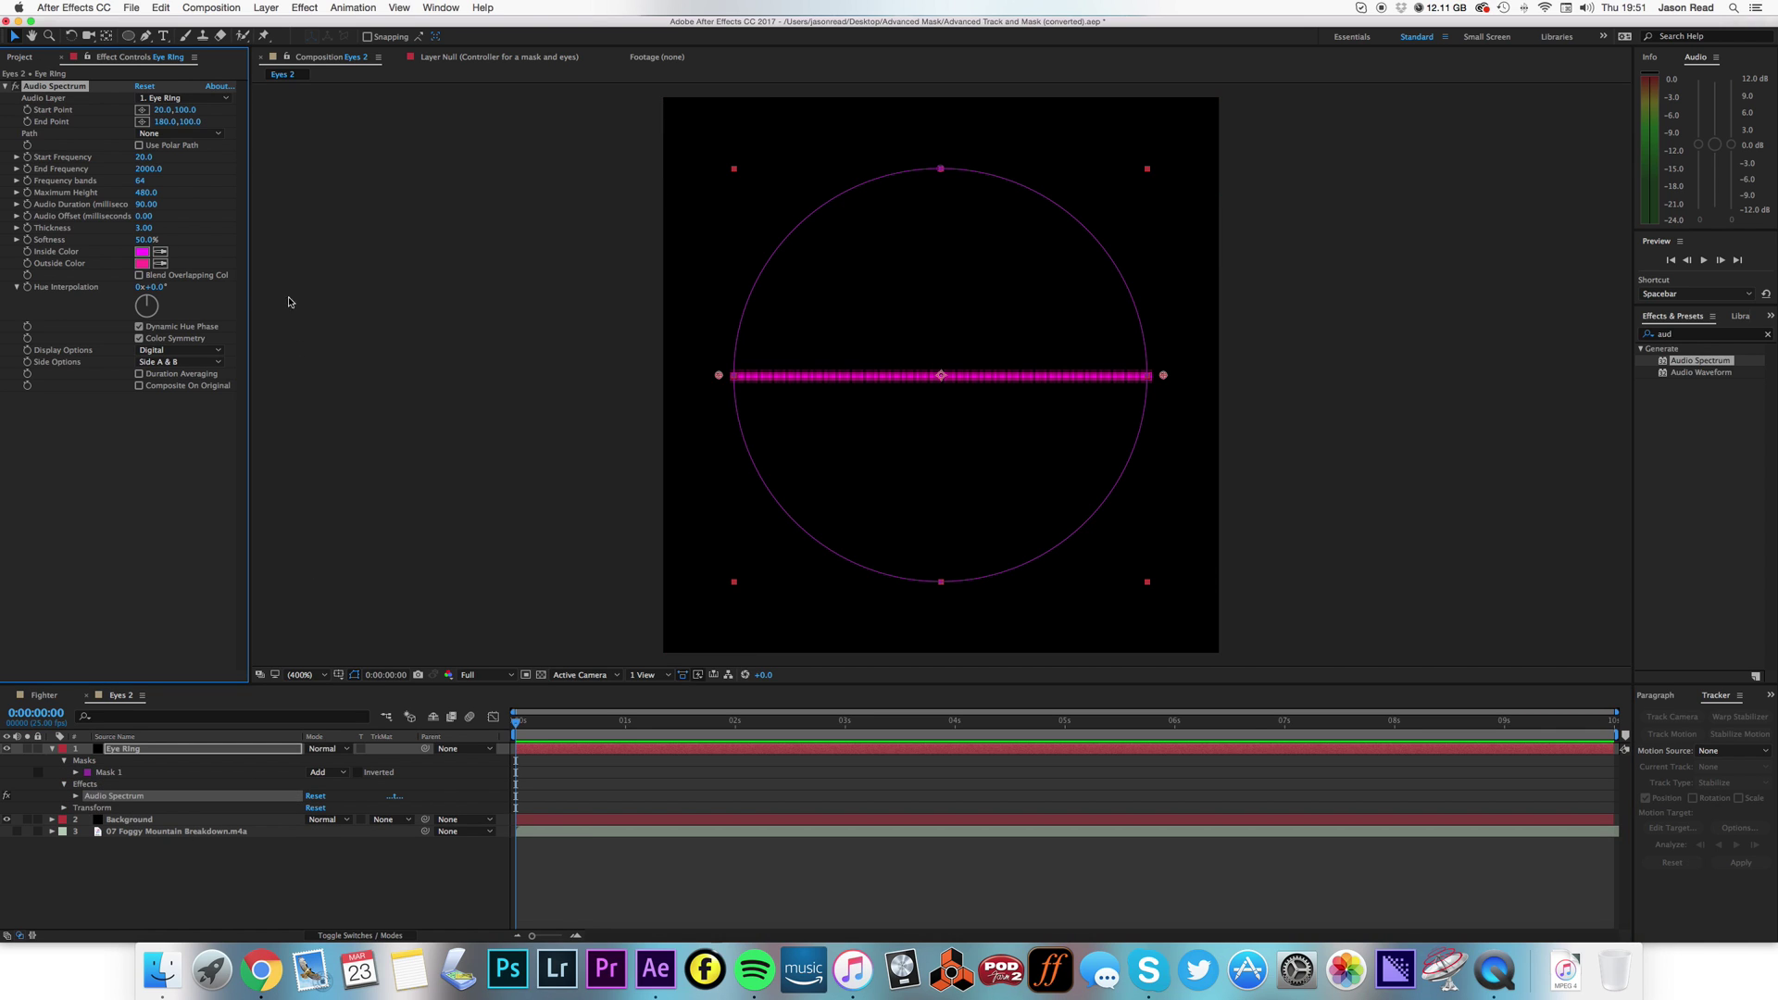
{"action": "left_click", "coordinate": [175, 98]}
{"action": "left_click", "coordinate": [185, 159]}
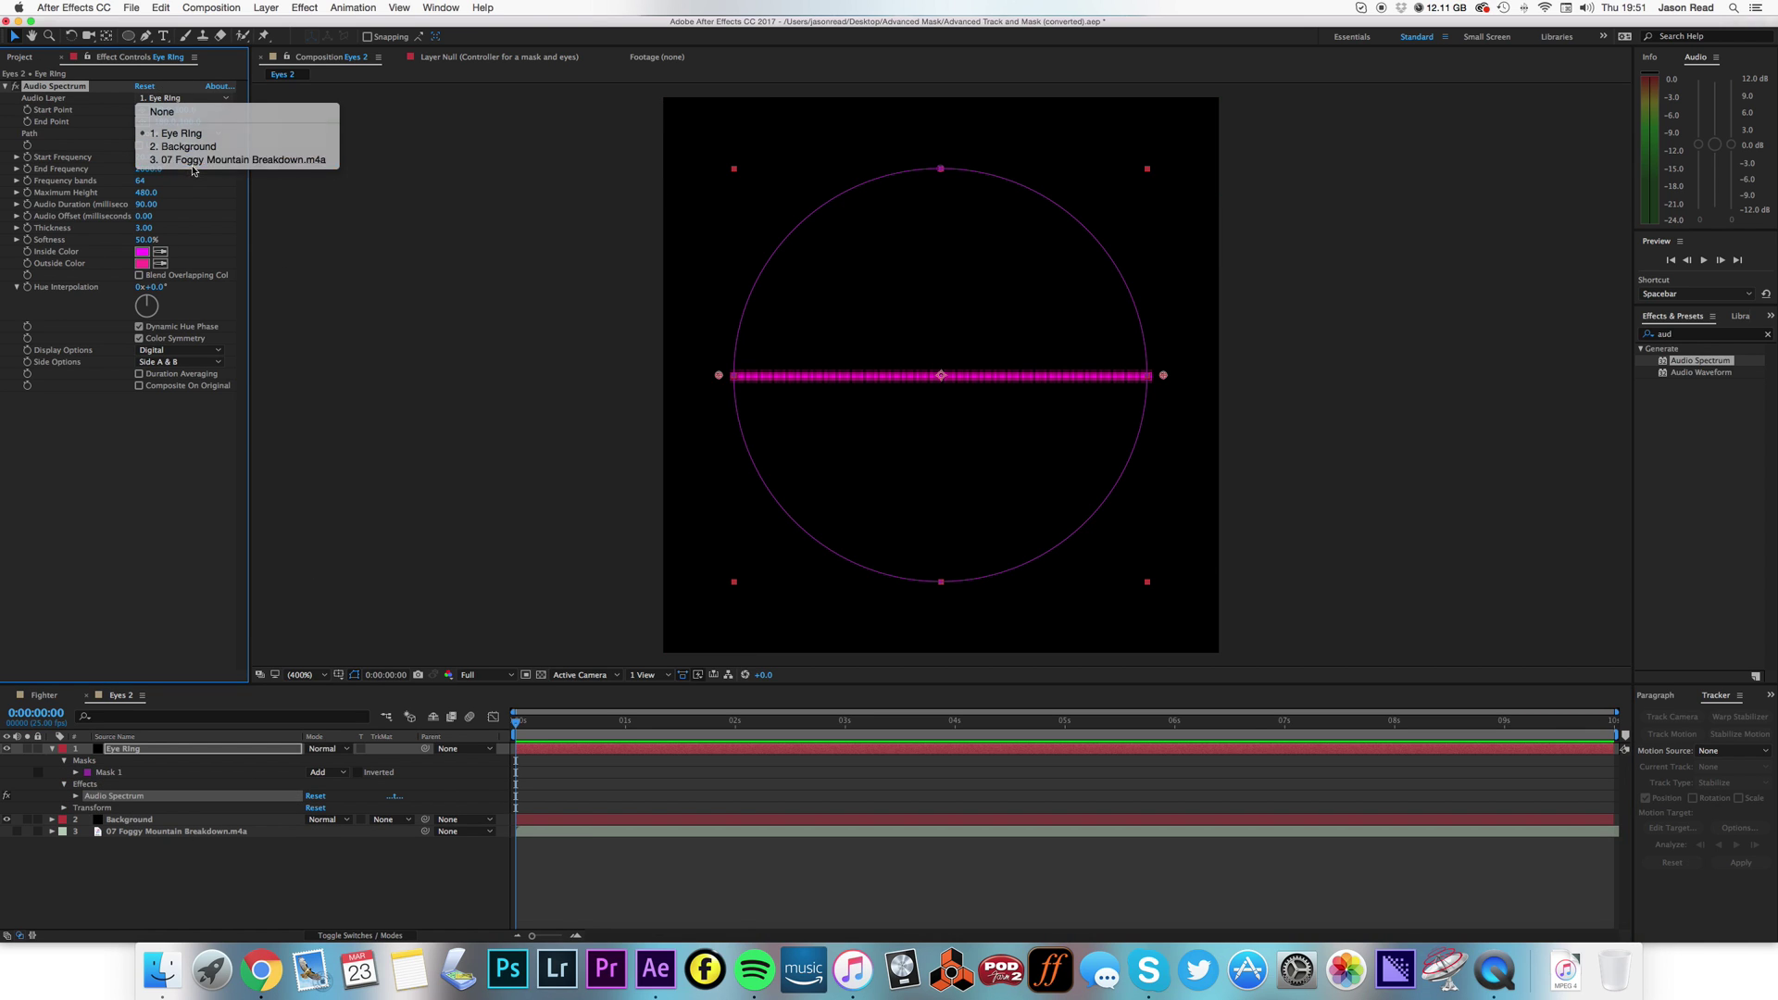
{"action": "key", "text": "space"}
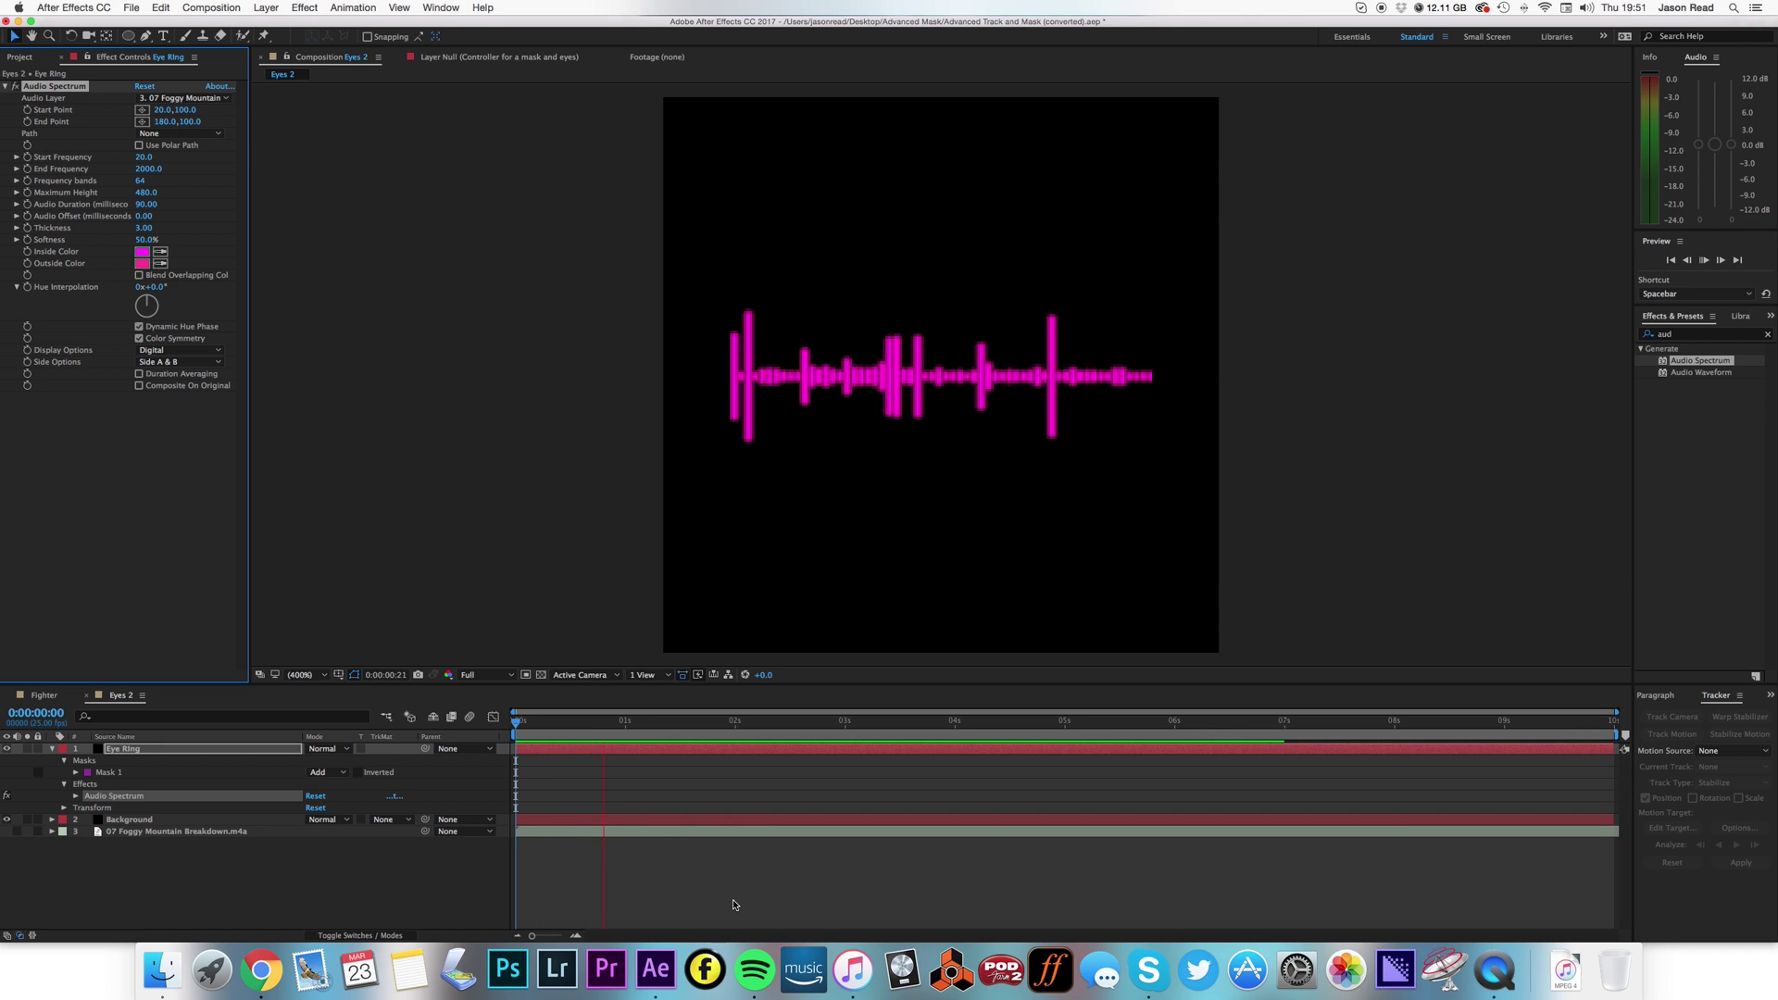
{"action": "key", "text": "space"}
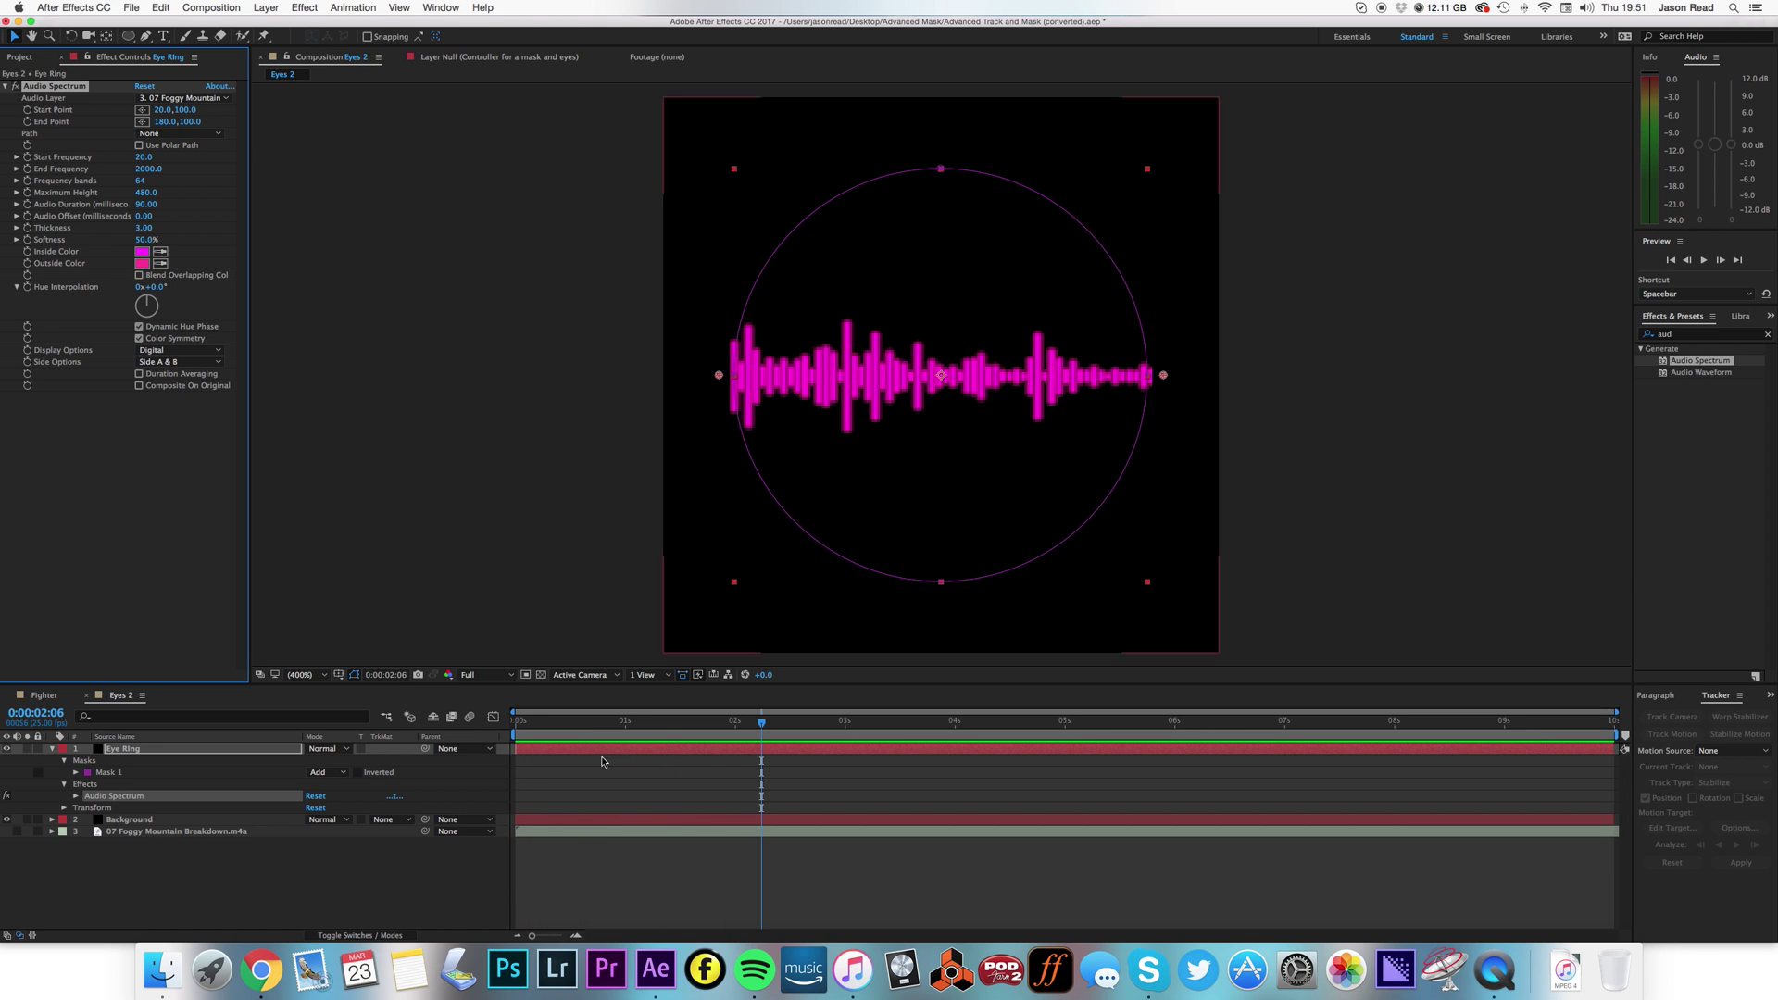
Wrap the Audio Spectrum around Mask 1 and set Mask 1's mode to None
{"action": "left_click", "coordinate": [170, 136]}
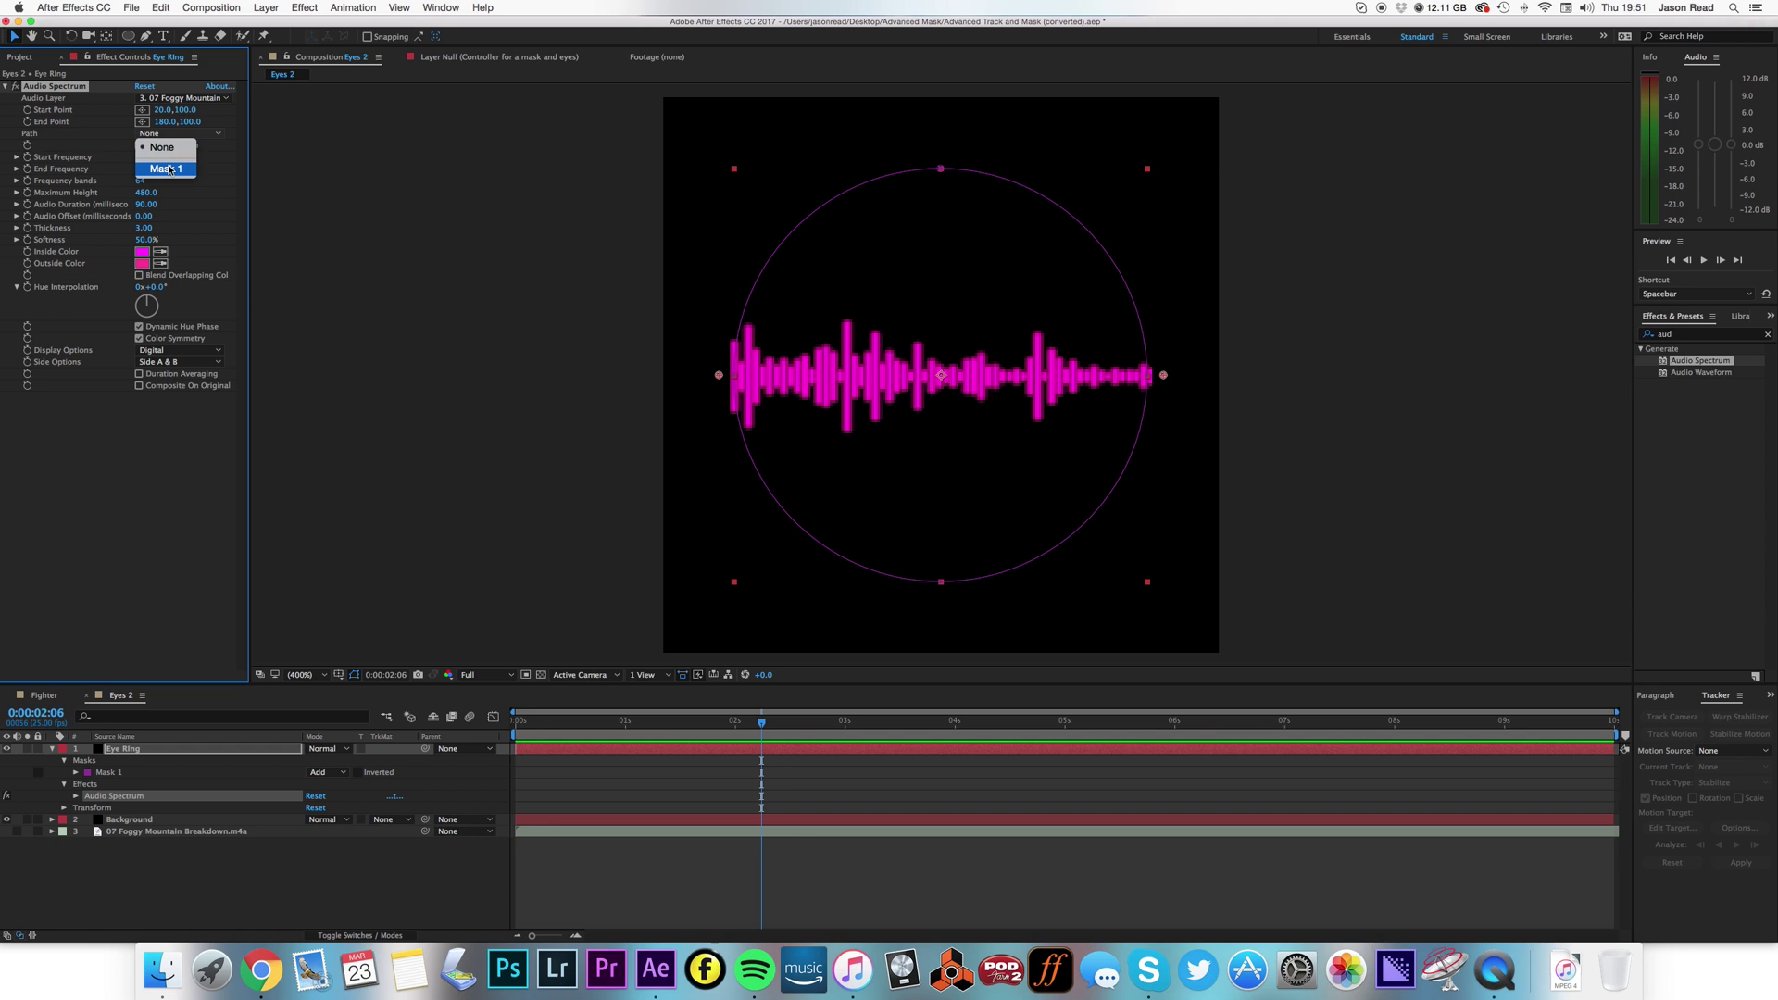
{"action": "left_click", "coordinate": [170, 169]}
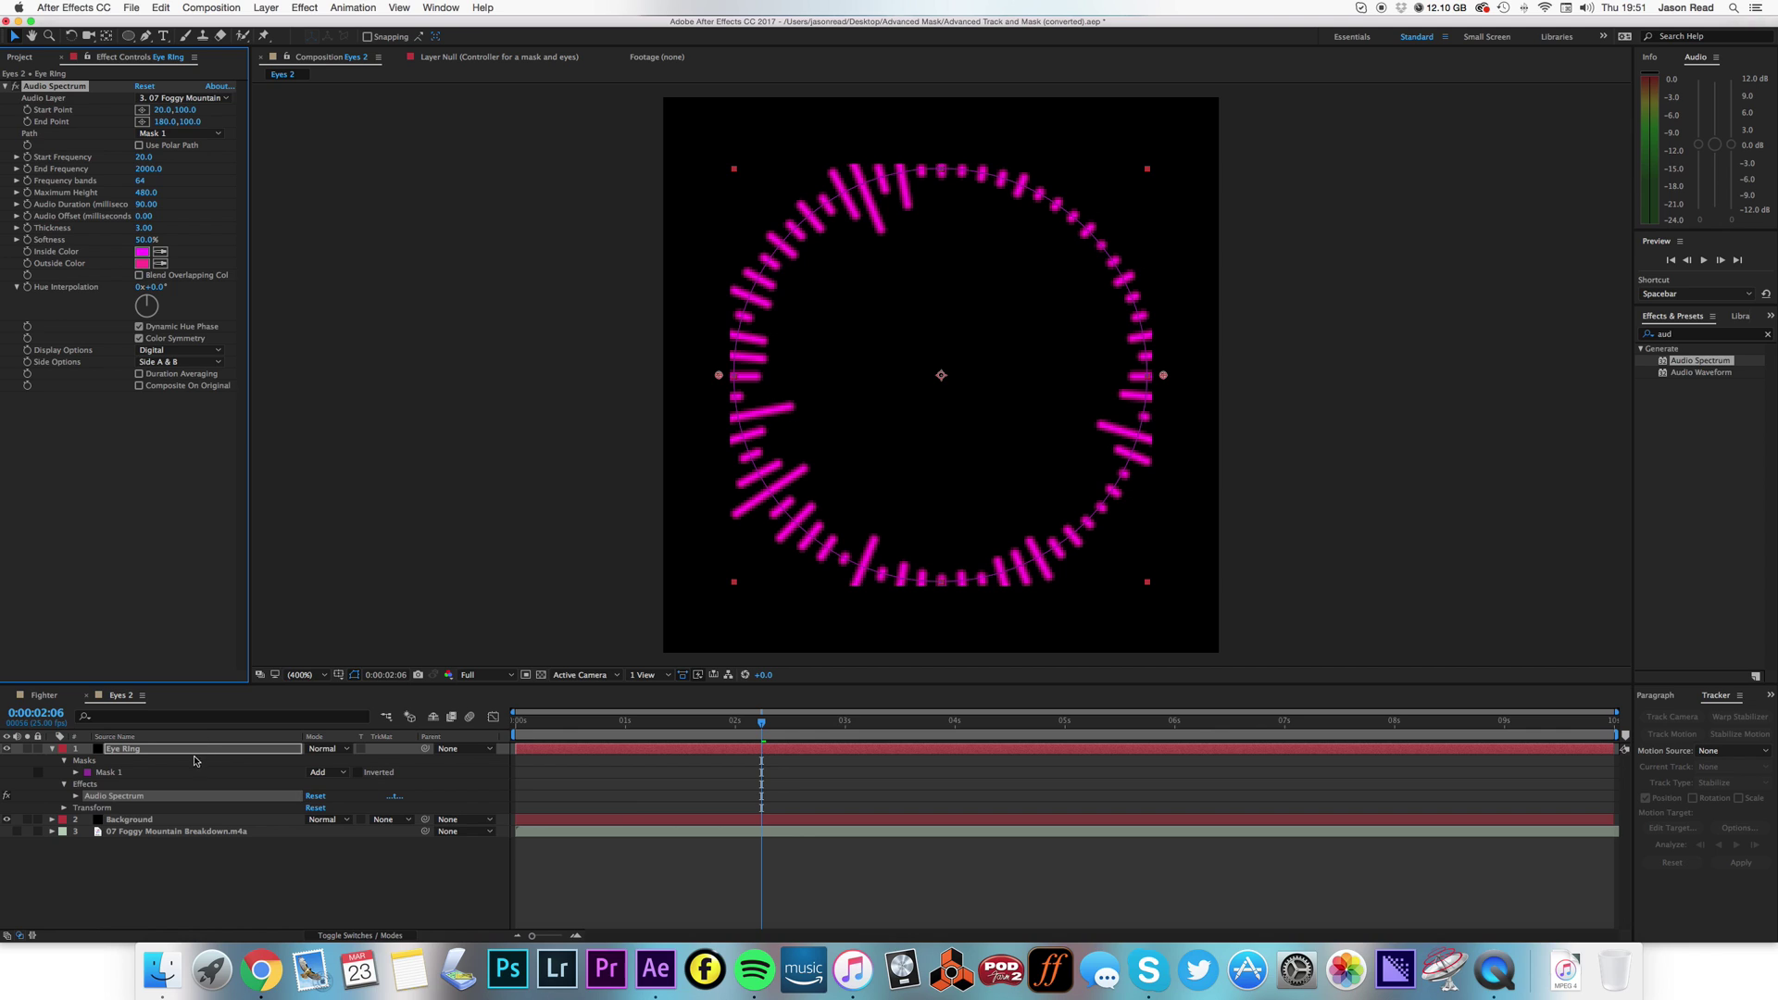
{"action": "left_click", "coordinate": [322, 772]}
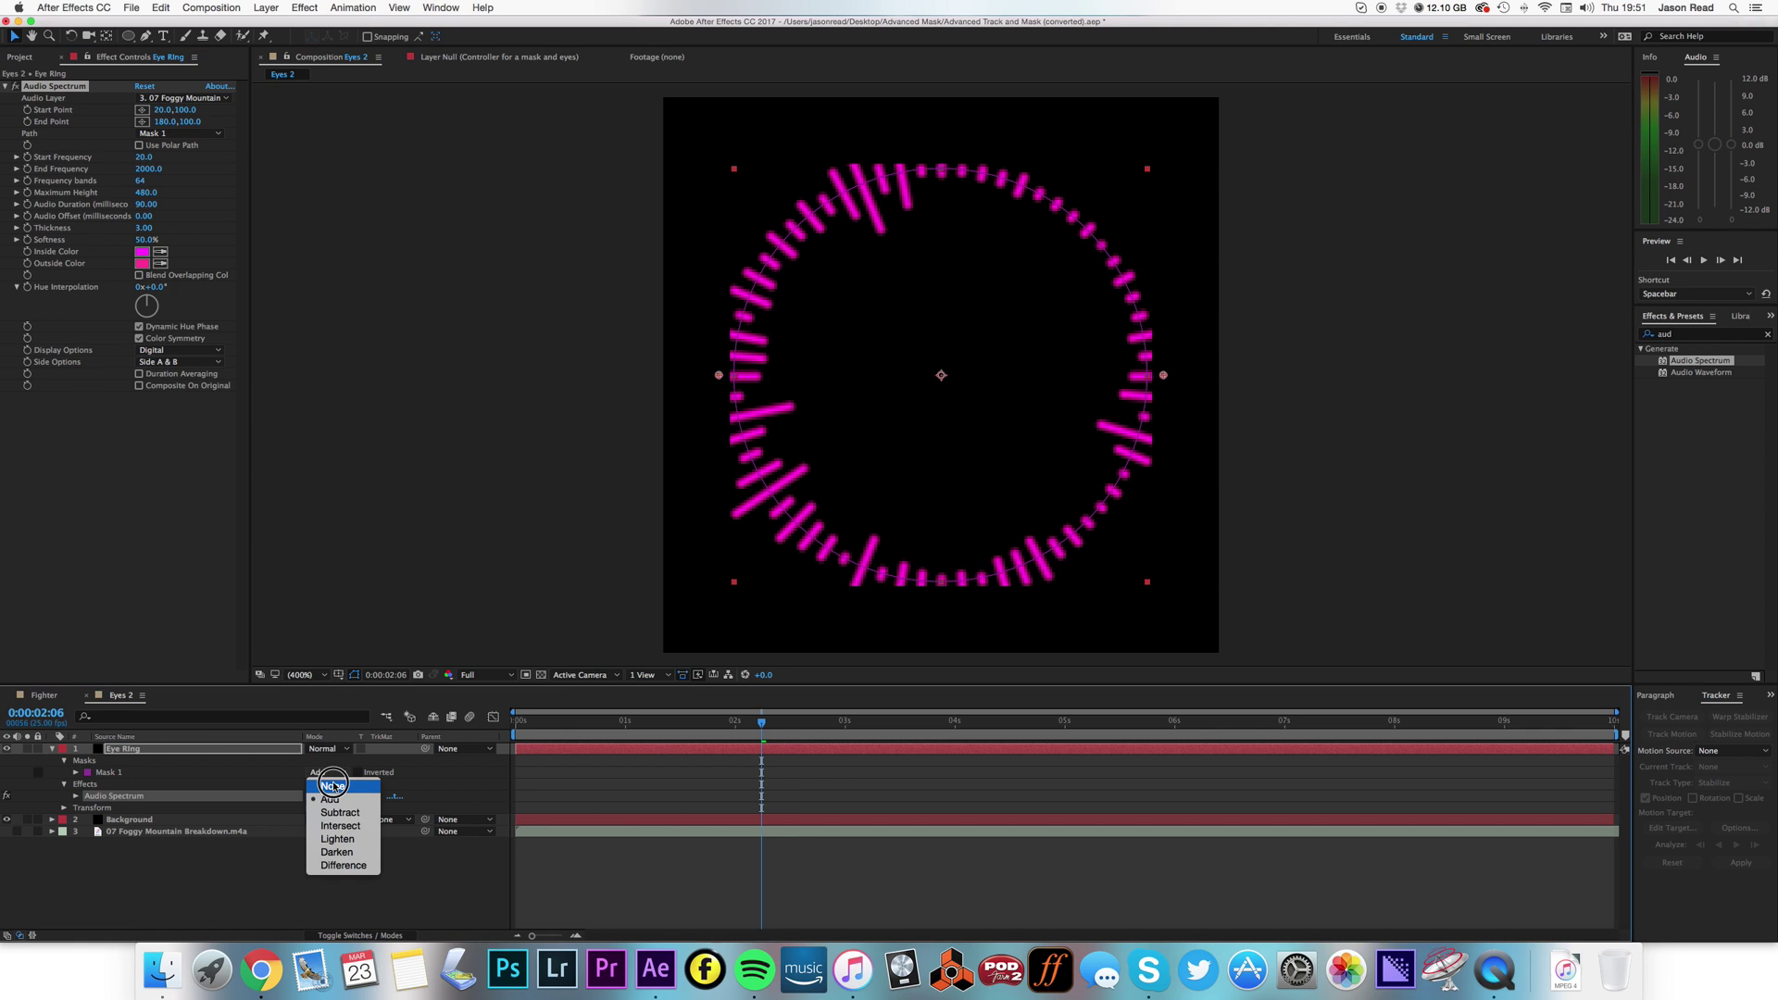
{"action": "left_click", "coordinate": [333, 786]}
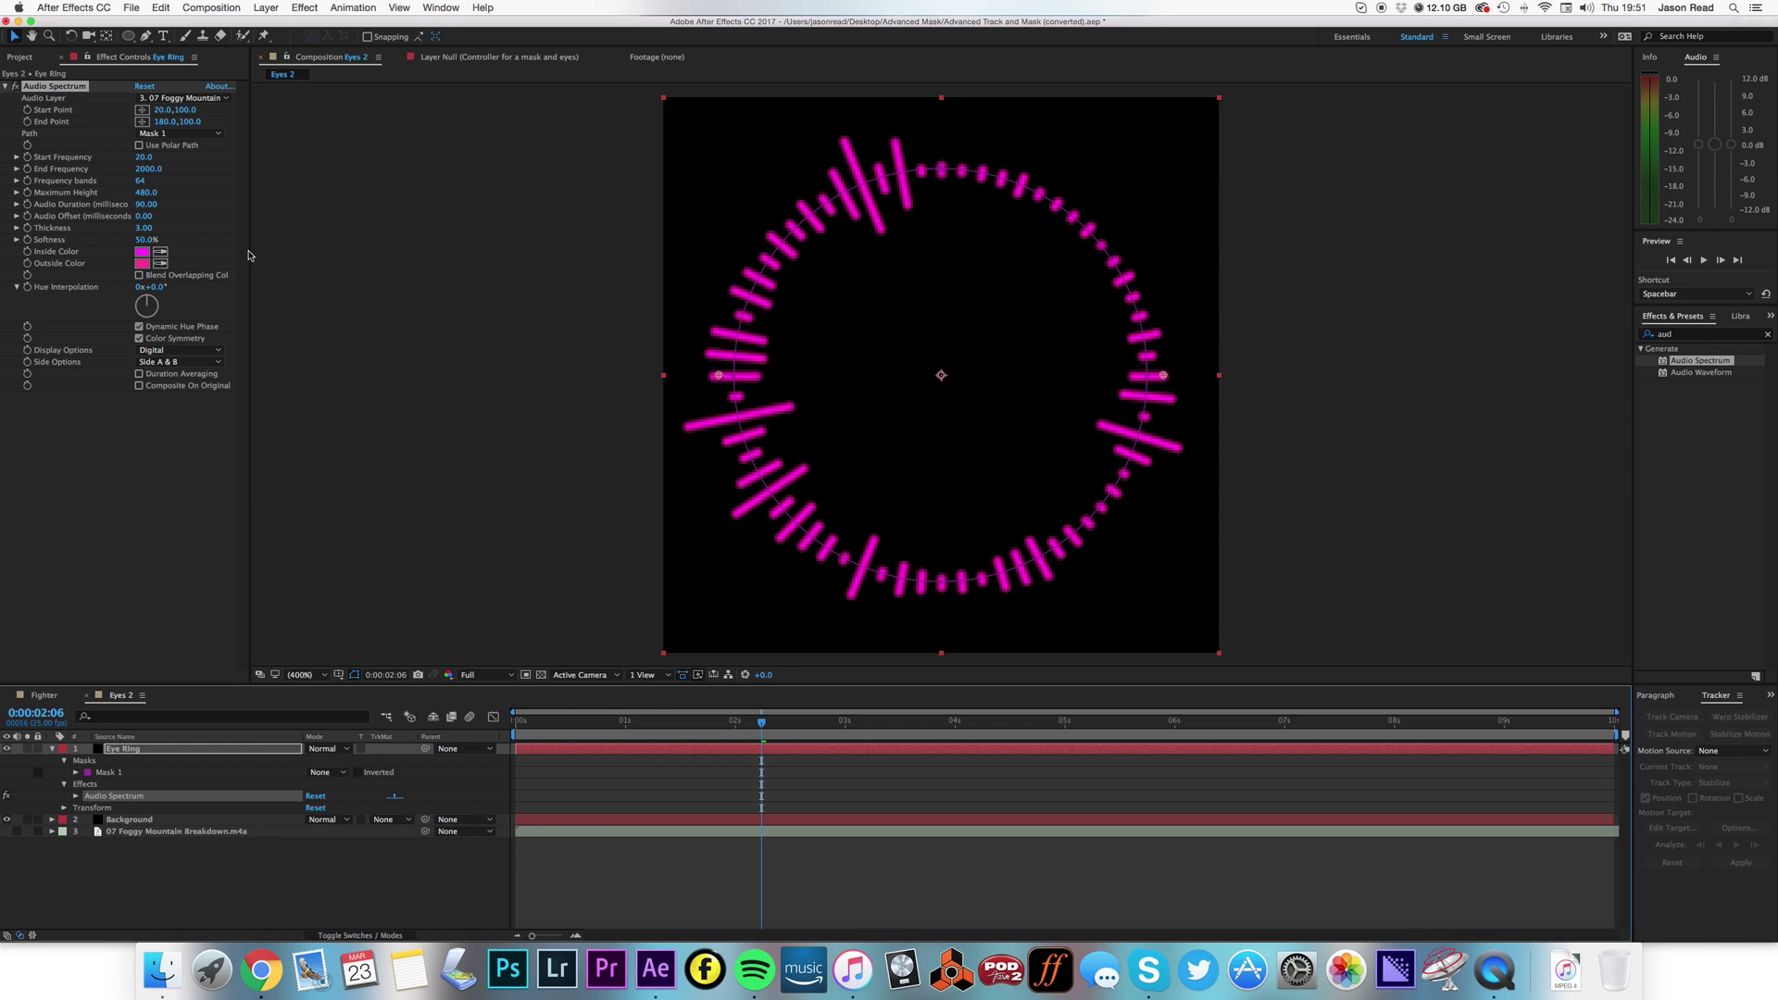
Set the Audio Spectrum's Outside Color to white
{"action": "left_click", "coordinate": [143, 265]}
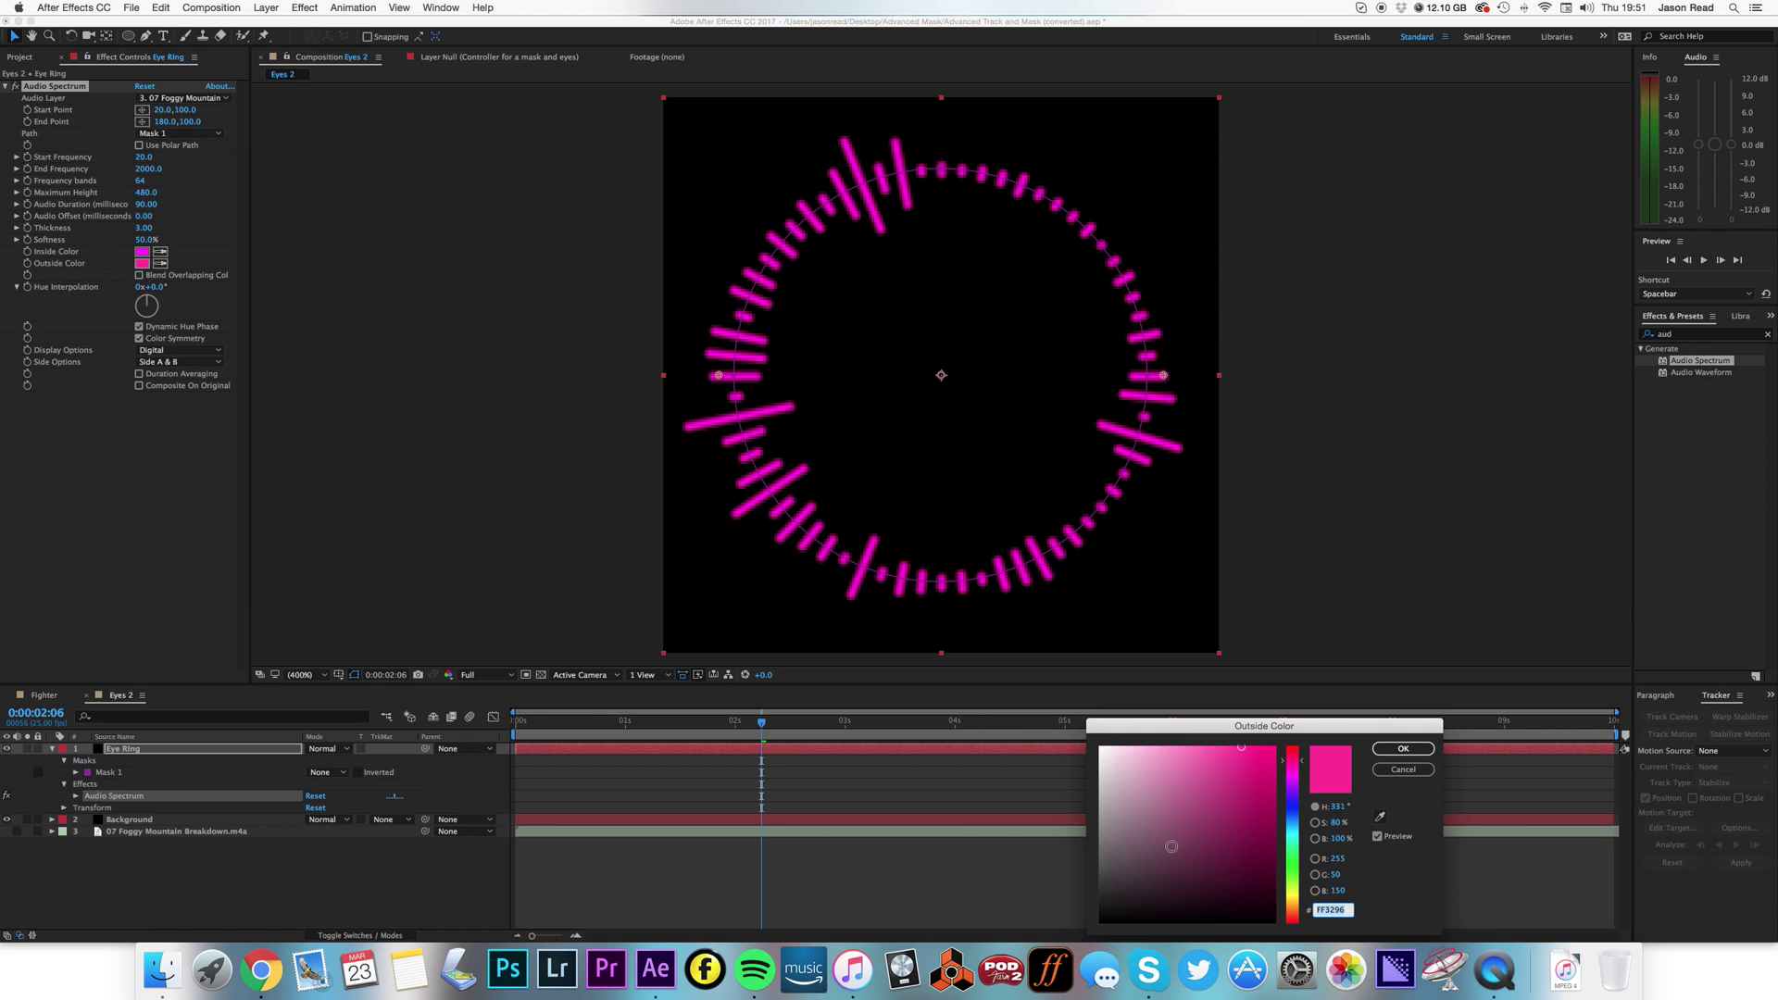
{"action": "mouse_move", "coordinate": [1115, 813]}
{"action": "left_mouse_down"}
{"action": "mouse_move", "coordinate": [1077, 802]}
{"action": "mouse_move", "coordinate": [1032, 699]}
{"action": "left_mouse_up"}
{"action": "left_click", "coordinate": [1403, 748]}
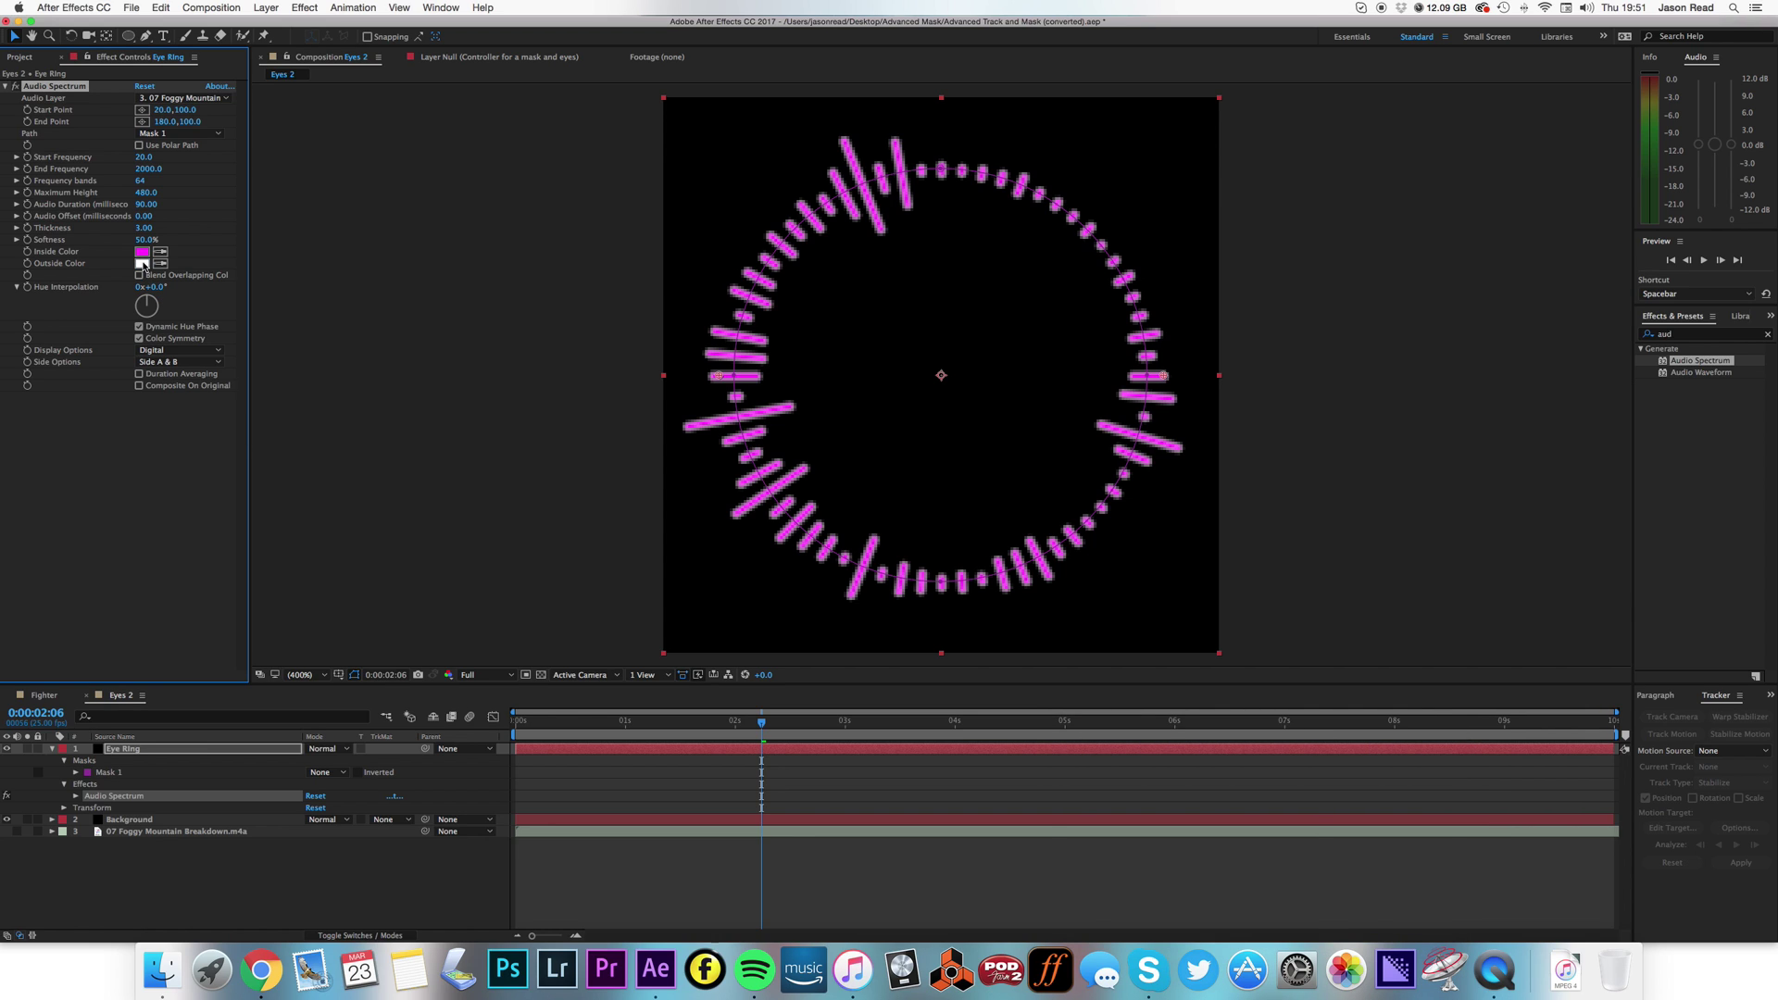
Set the Audio Spectrum's Inside Color to grey 969696
{"action": "left_click", "coordinate": [141, 251]}
{"action": "mouse_move", "coordinate": [1109, 773]}
{"action": "left_mouse_down"}
{"action": "mouse_move", "coordinate": [1087, 775]}
{"action": "mouse_move", "coordinate": [1084, 820]}
{"action": "left_mouse_up"}
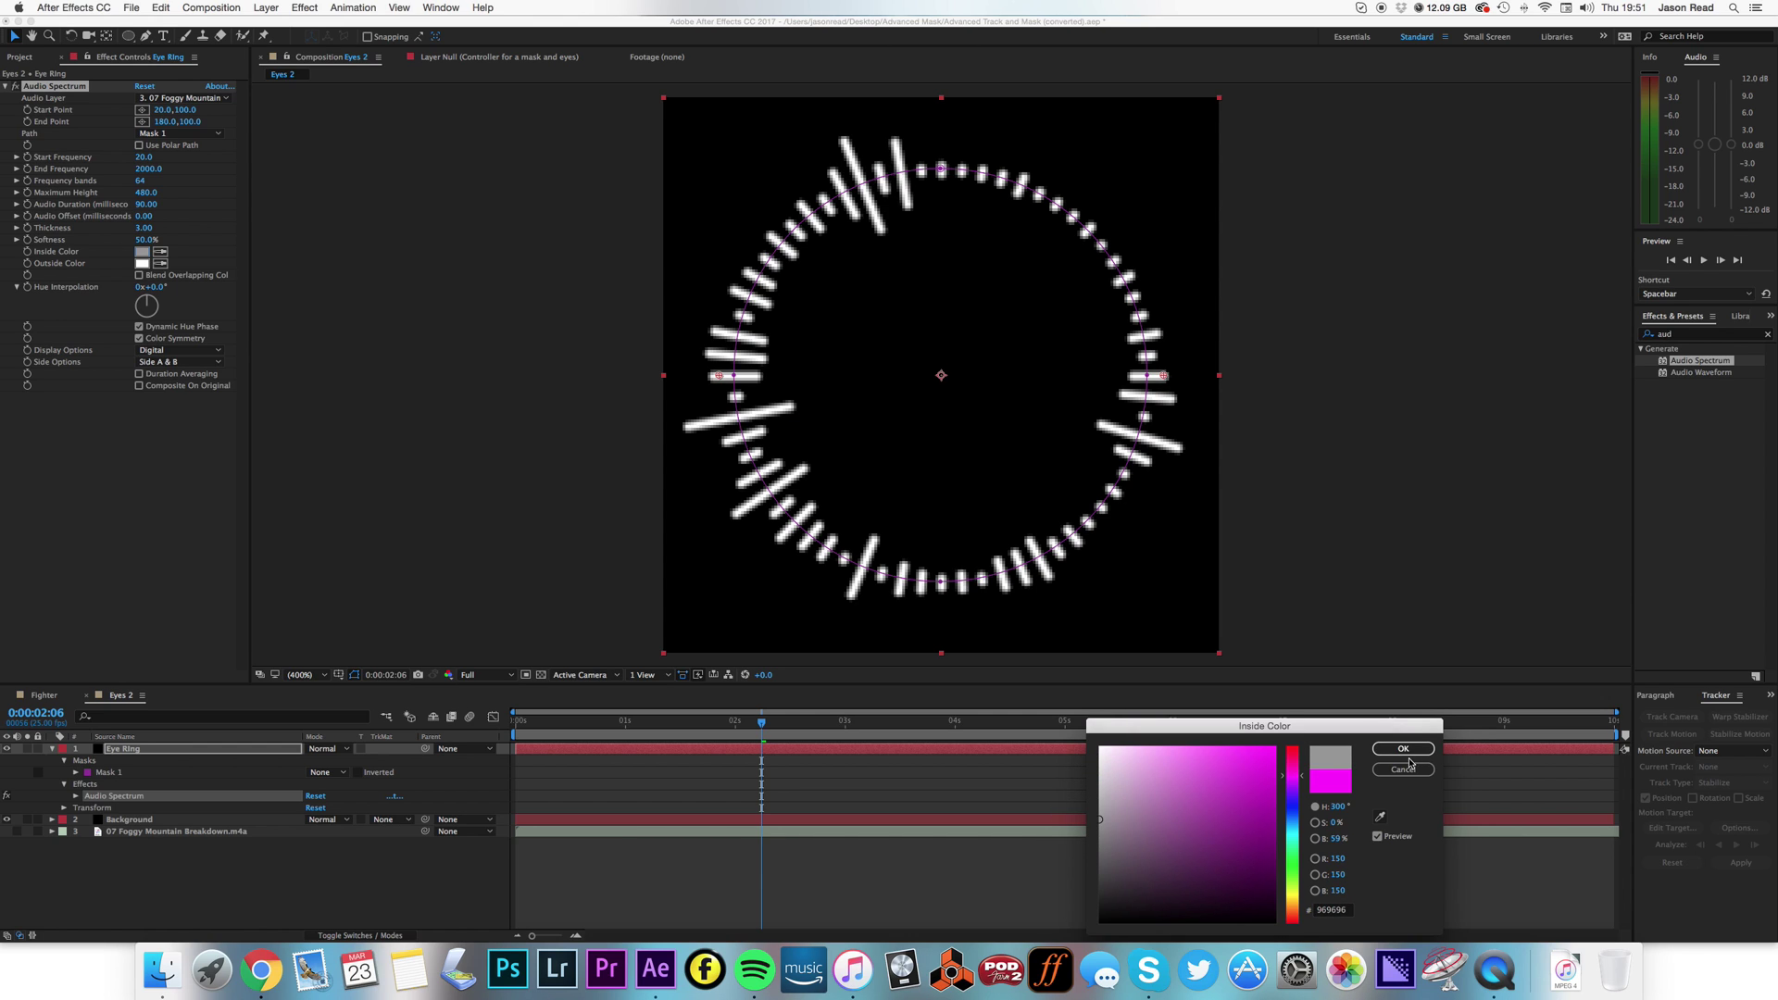
{"action": "left_click", "coordinate": [1402, 752]}
{"action": "mouse_move", "coordinate": [519, 727]}
{"action": "left_mouse_down"}
{"action": "mouse_move", "coordinate": [493, 726]}
{"action": "mouse_move", "coordinate": [665, 727]}
{"action": "mouse_move", "coordinate": [507, 728]}
{"action": "left_mouse_up"}
Give Eye Ring's Rotation the expression time*40 and preview the spinning ring
{"action": "key", "text": "r"}
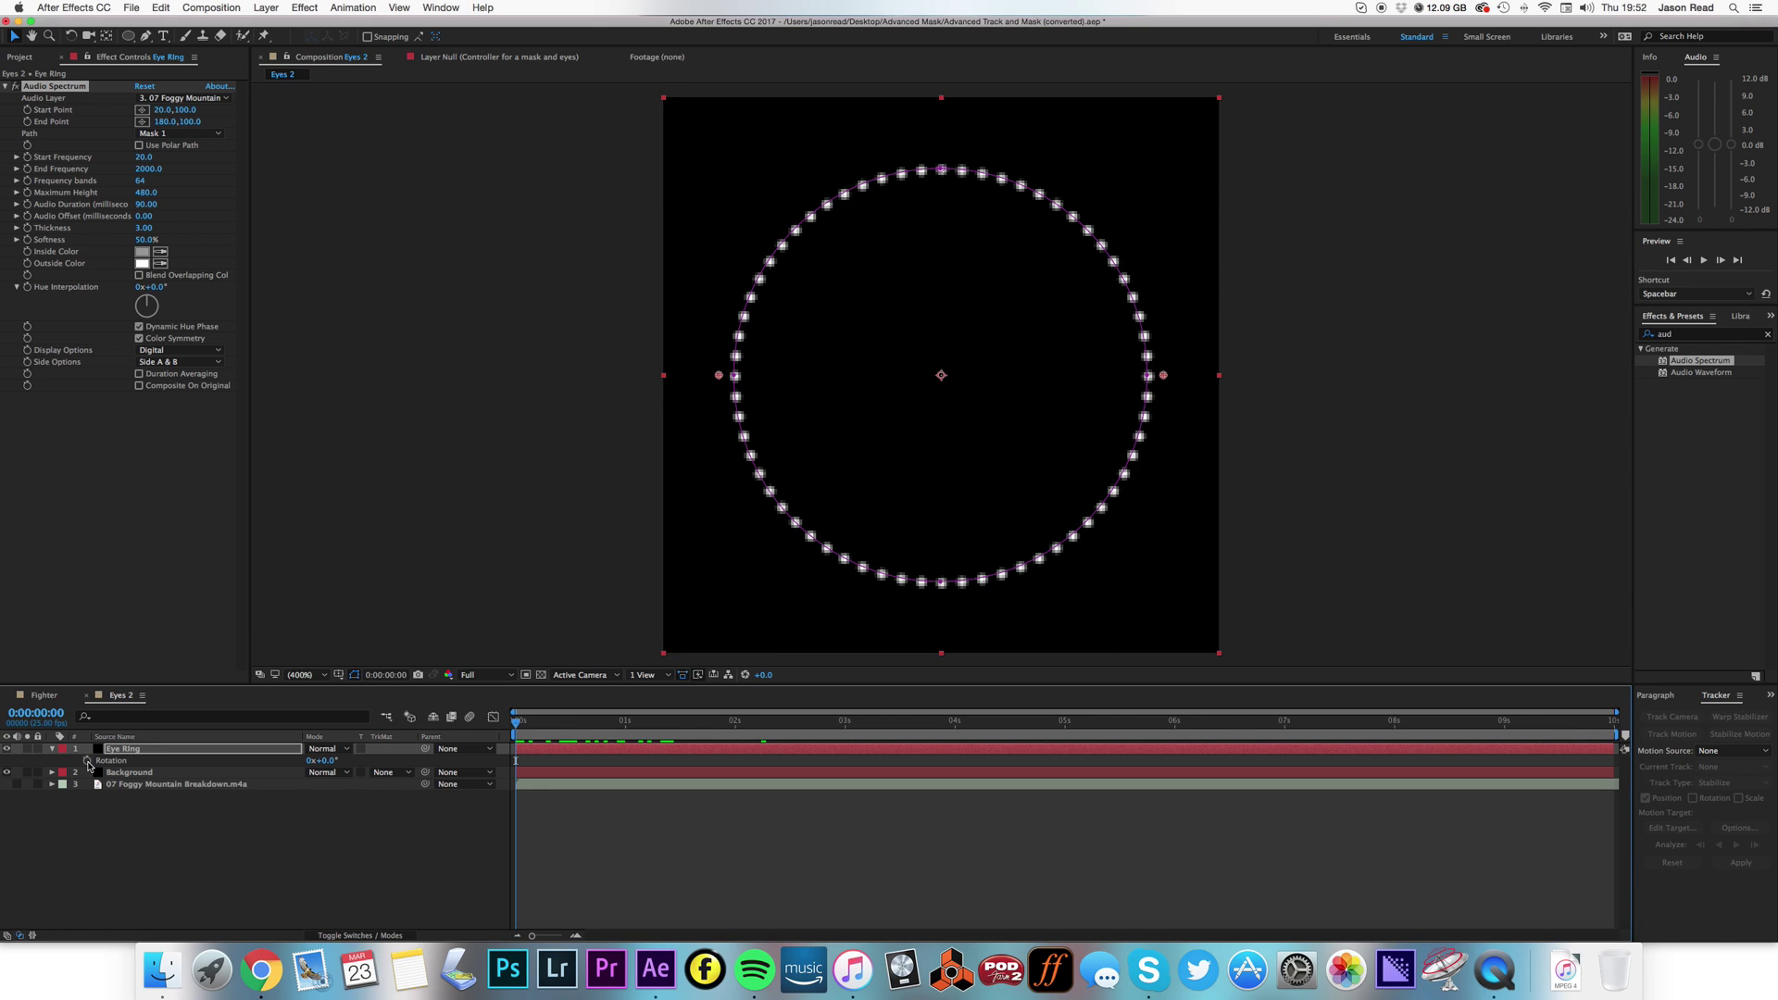
{"action": "left_click", "coordinate": [88, 761], "text": "alt"}
{"action": "type", "text": "time*40"}
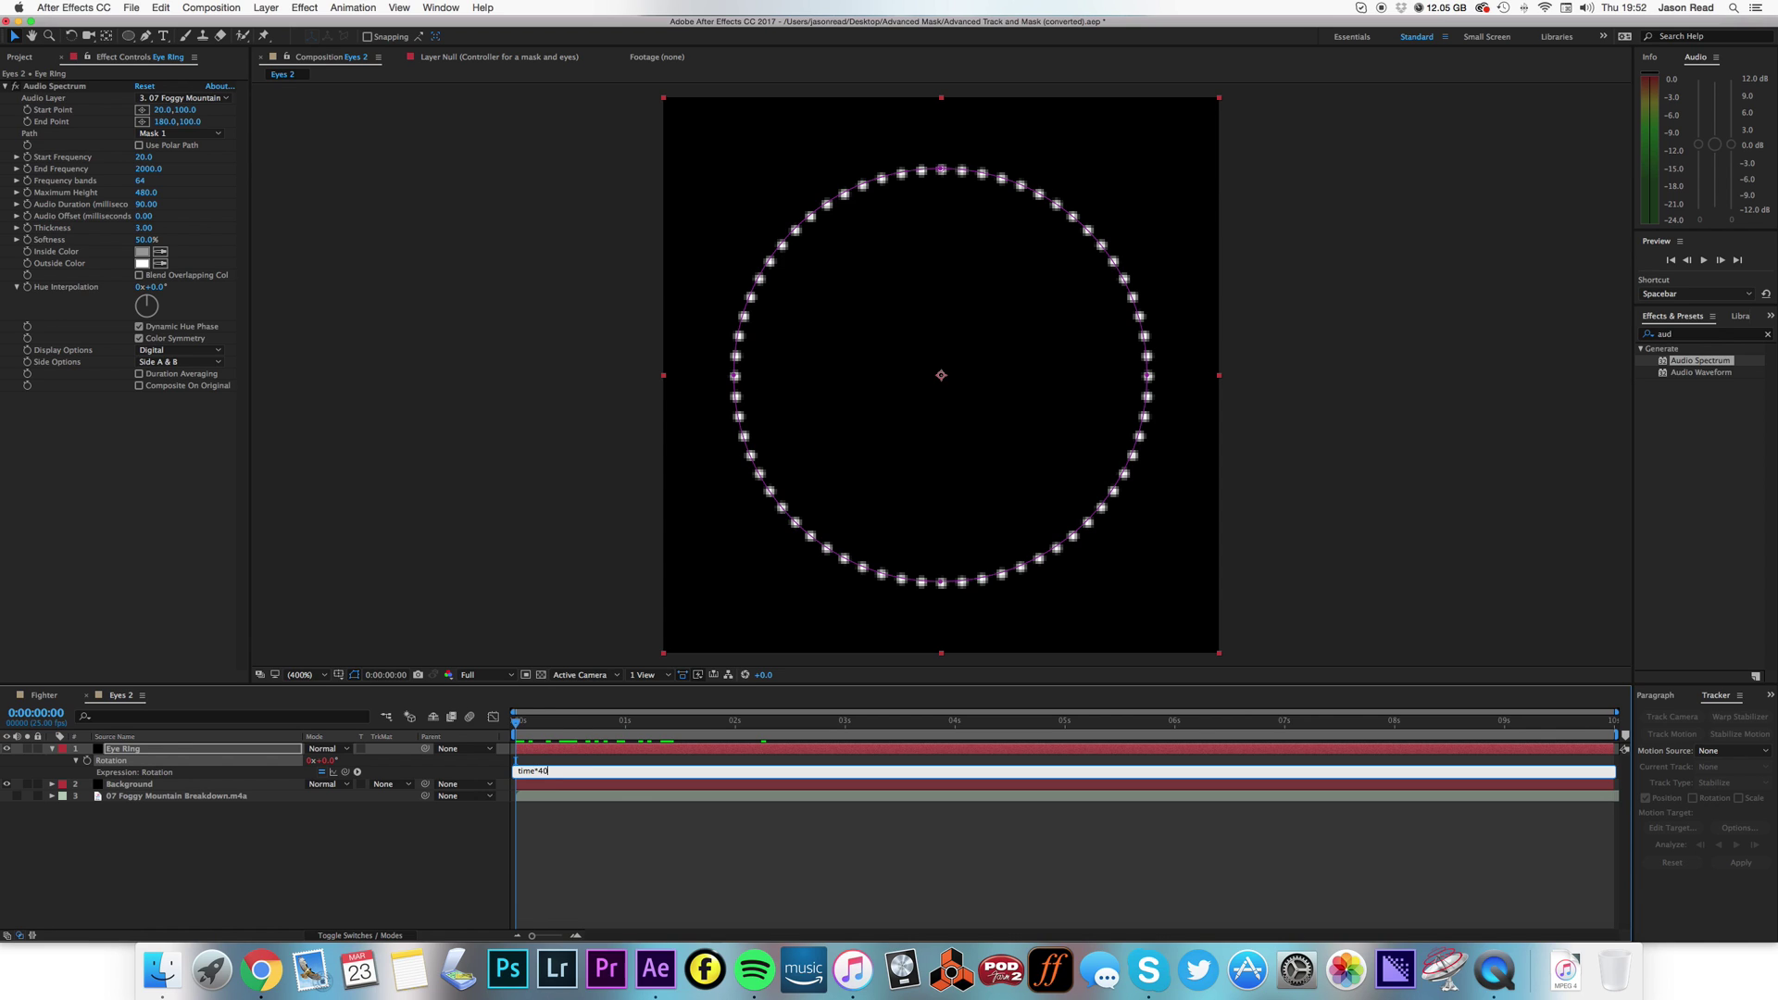
{"action": "left_click", "coordinate": [661, 897]}
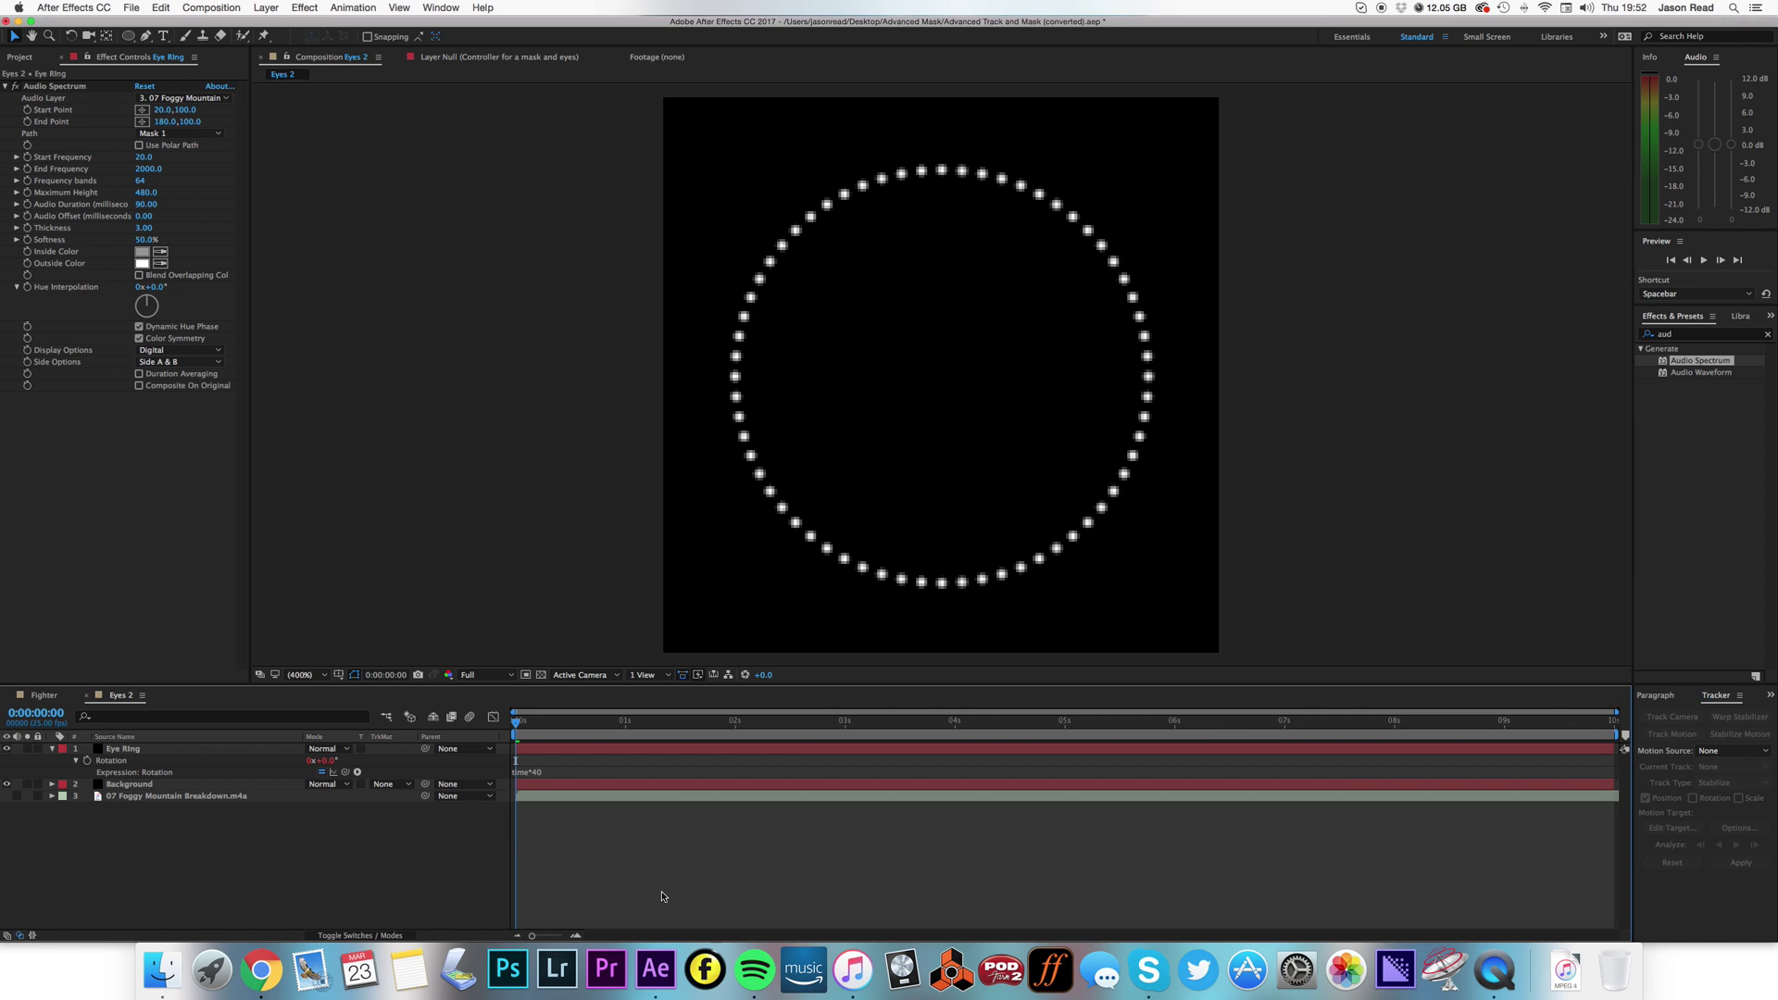
{"action": "key", "text": "space"}
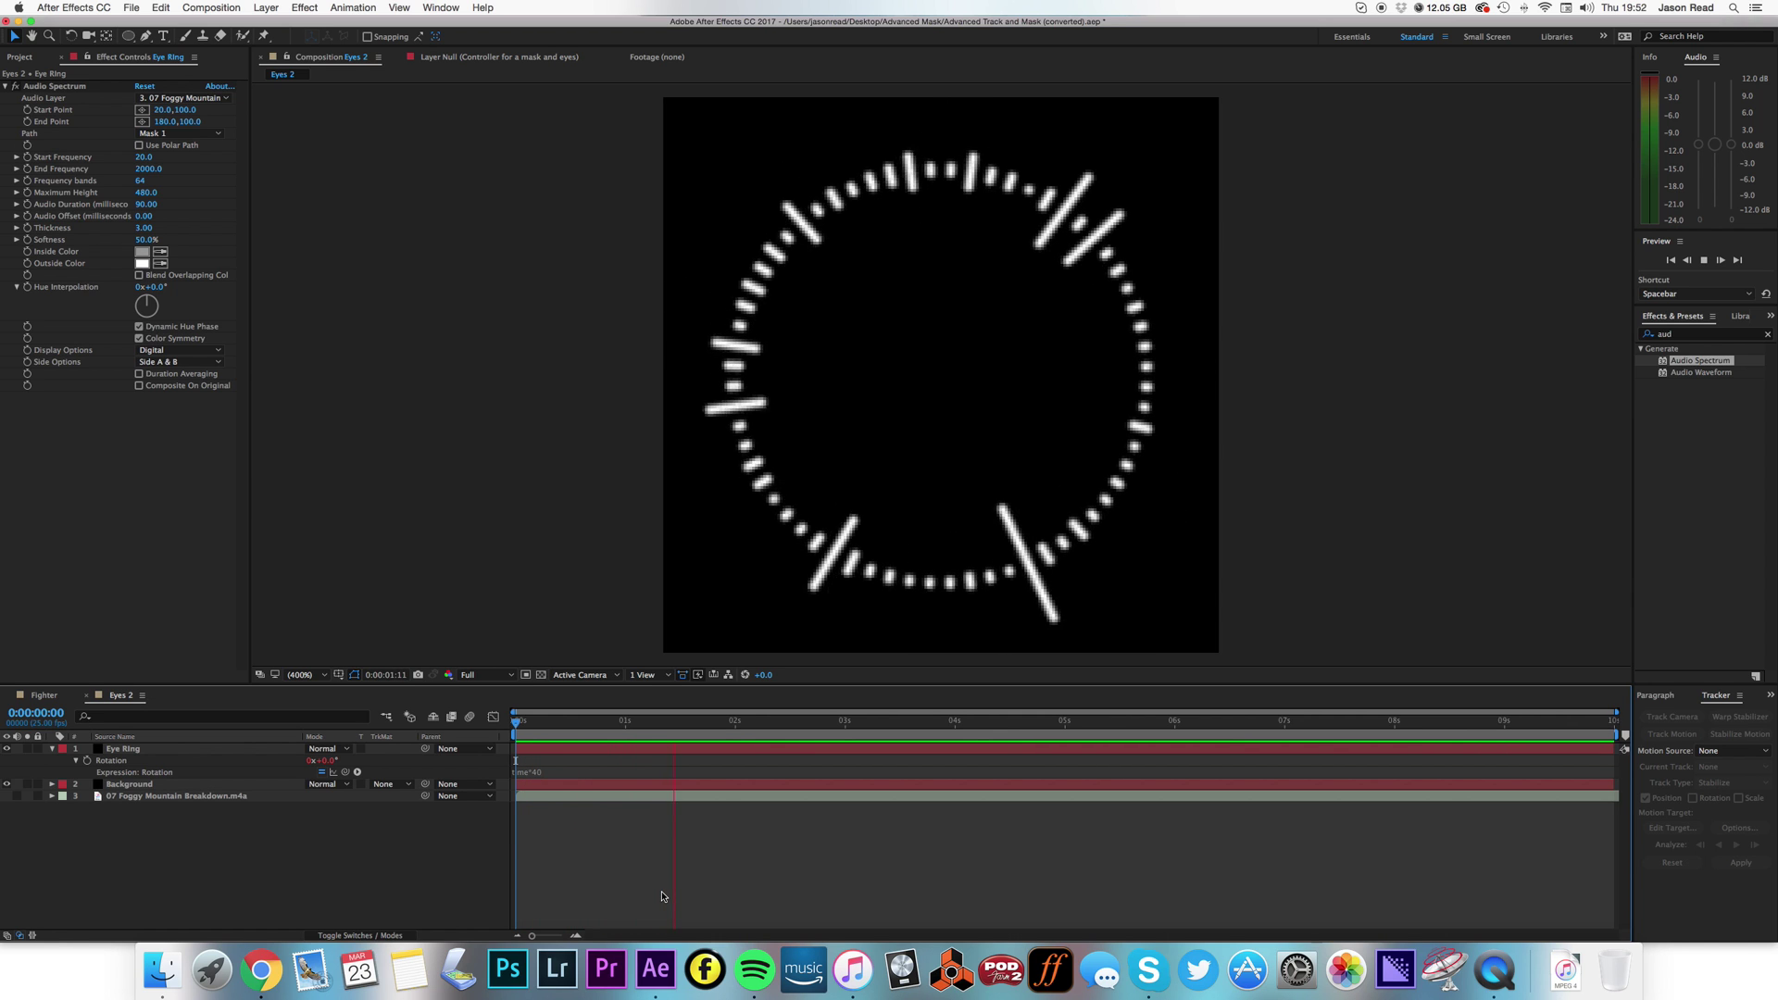
{"action": "key", "text": "space"}
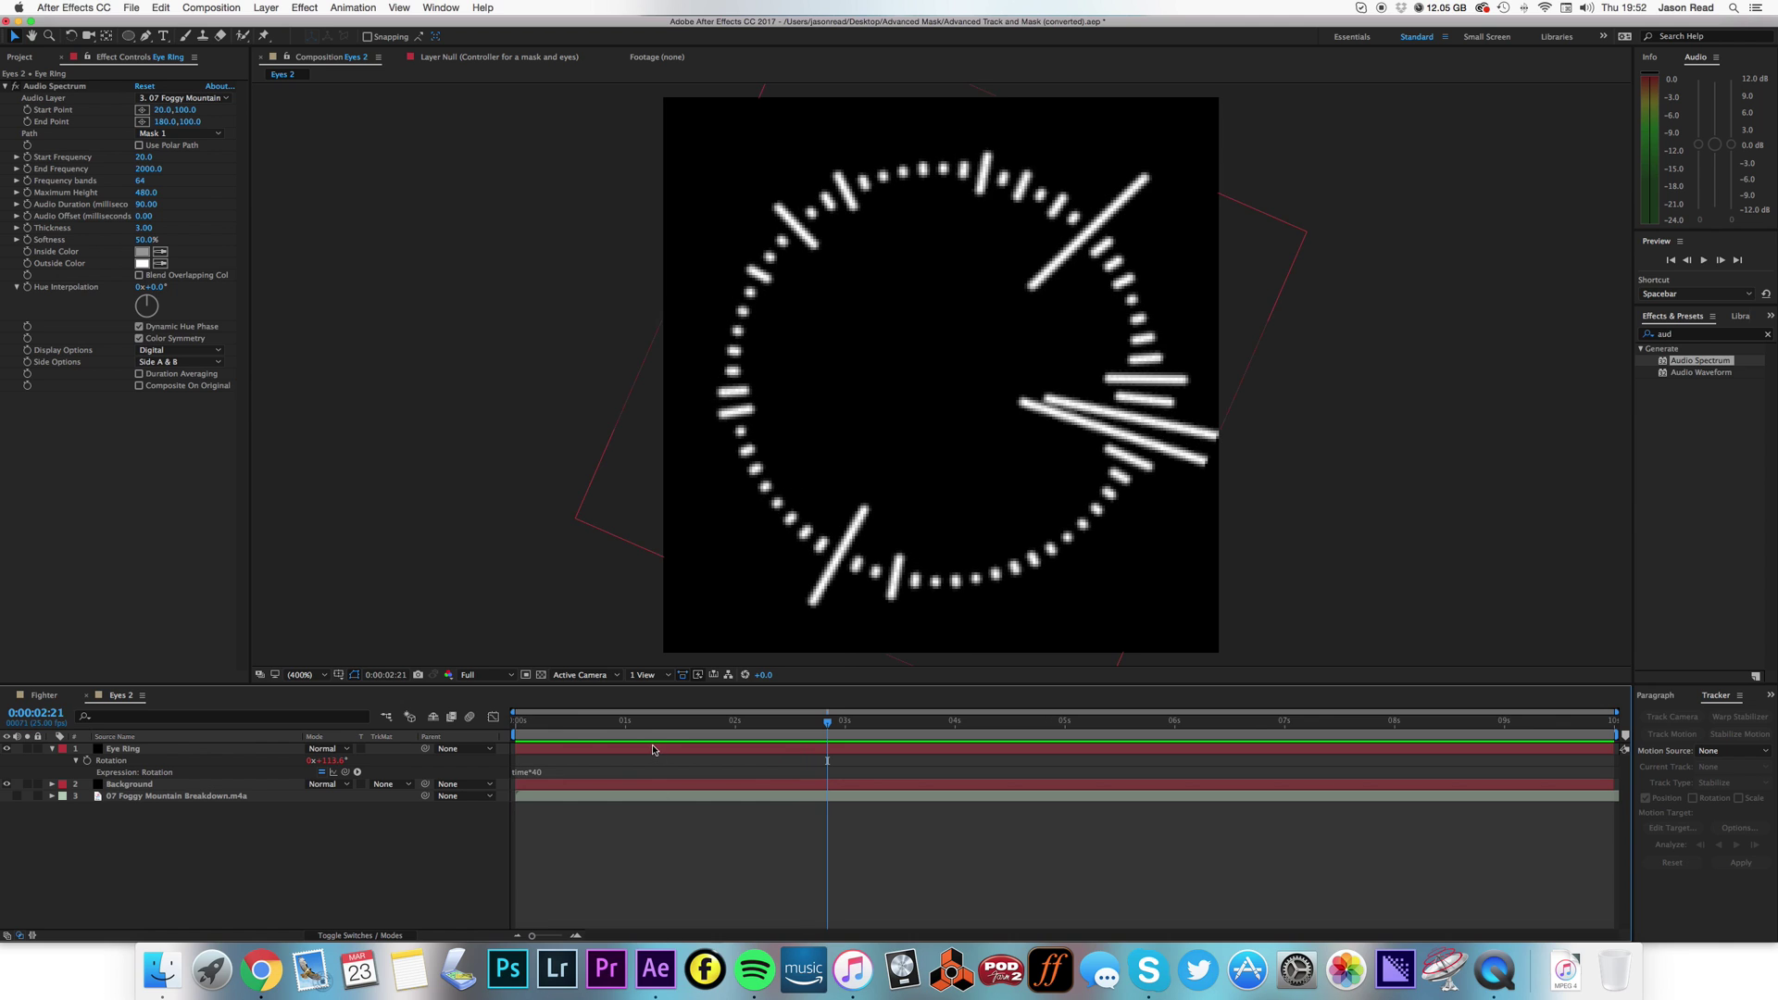
{"action": "key", "text": "space"}
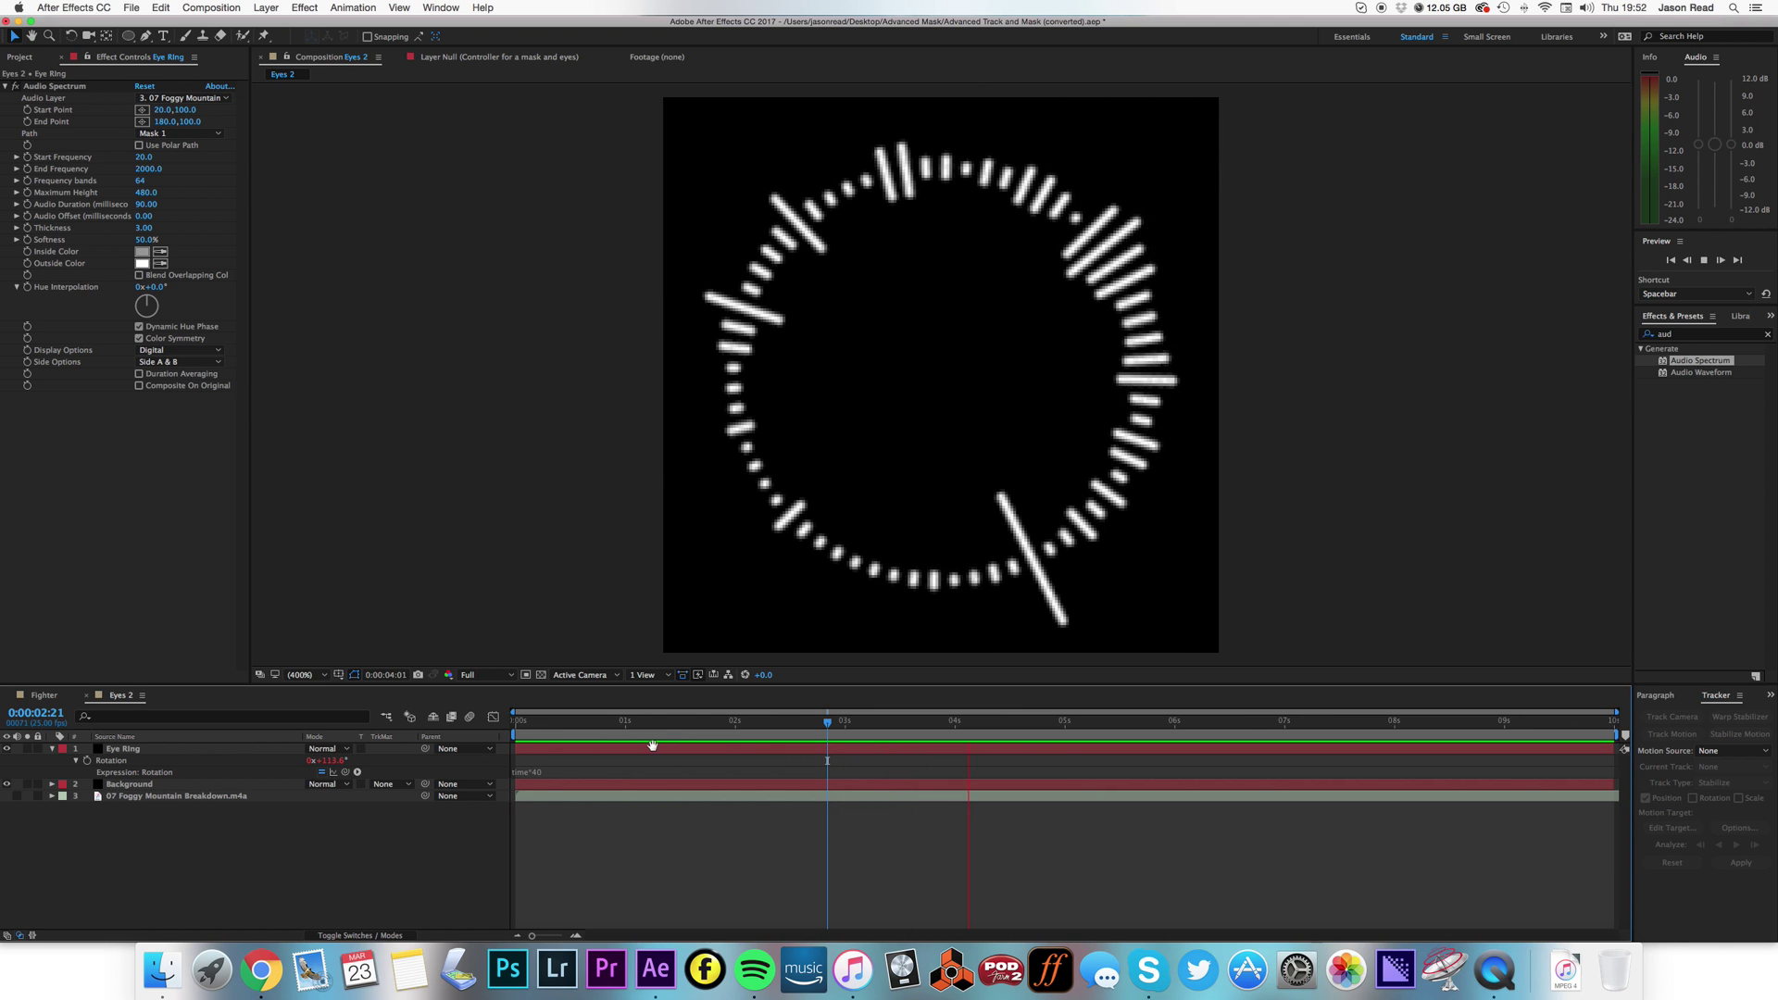
Duplicate Eye Ring and scale the copy to 34% as an inner ring
{"action": "left_click", "coordinate": [653, 750]}
{"action": "key", "text": "ctrl+d"}
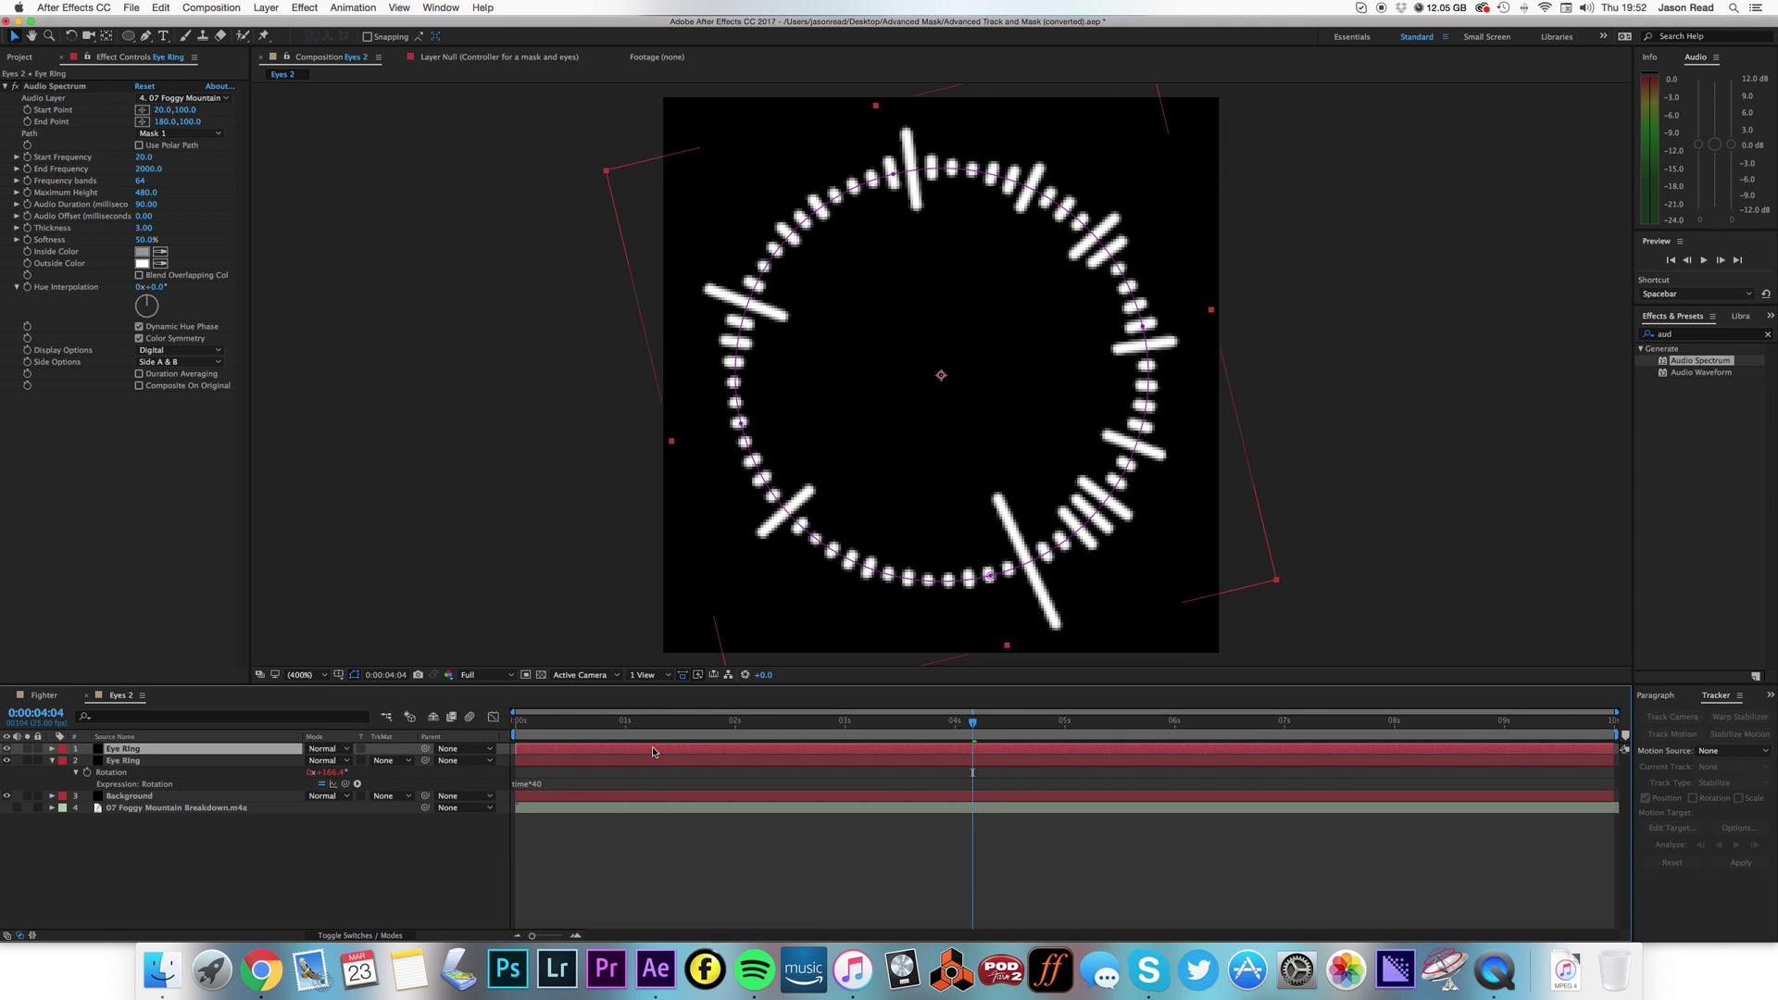
{"action": "key", "text": "s"}
{"action": "left_click_drag", "start_coordinate": [326, 760], "coordinate": [287, 767]}
{"action": "key", "text": "Return"}
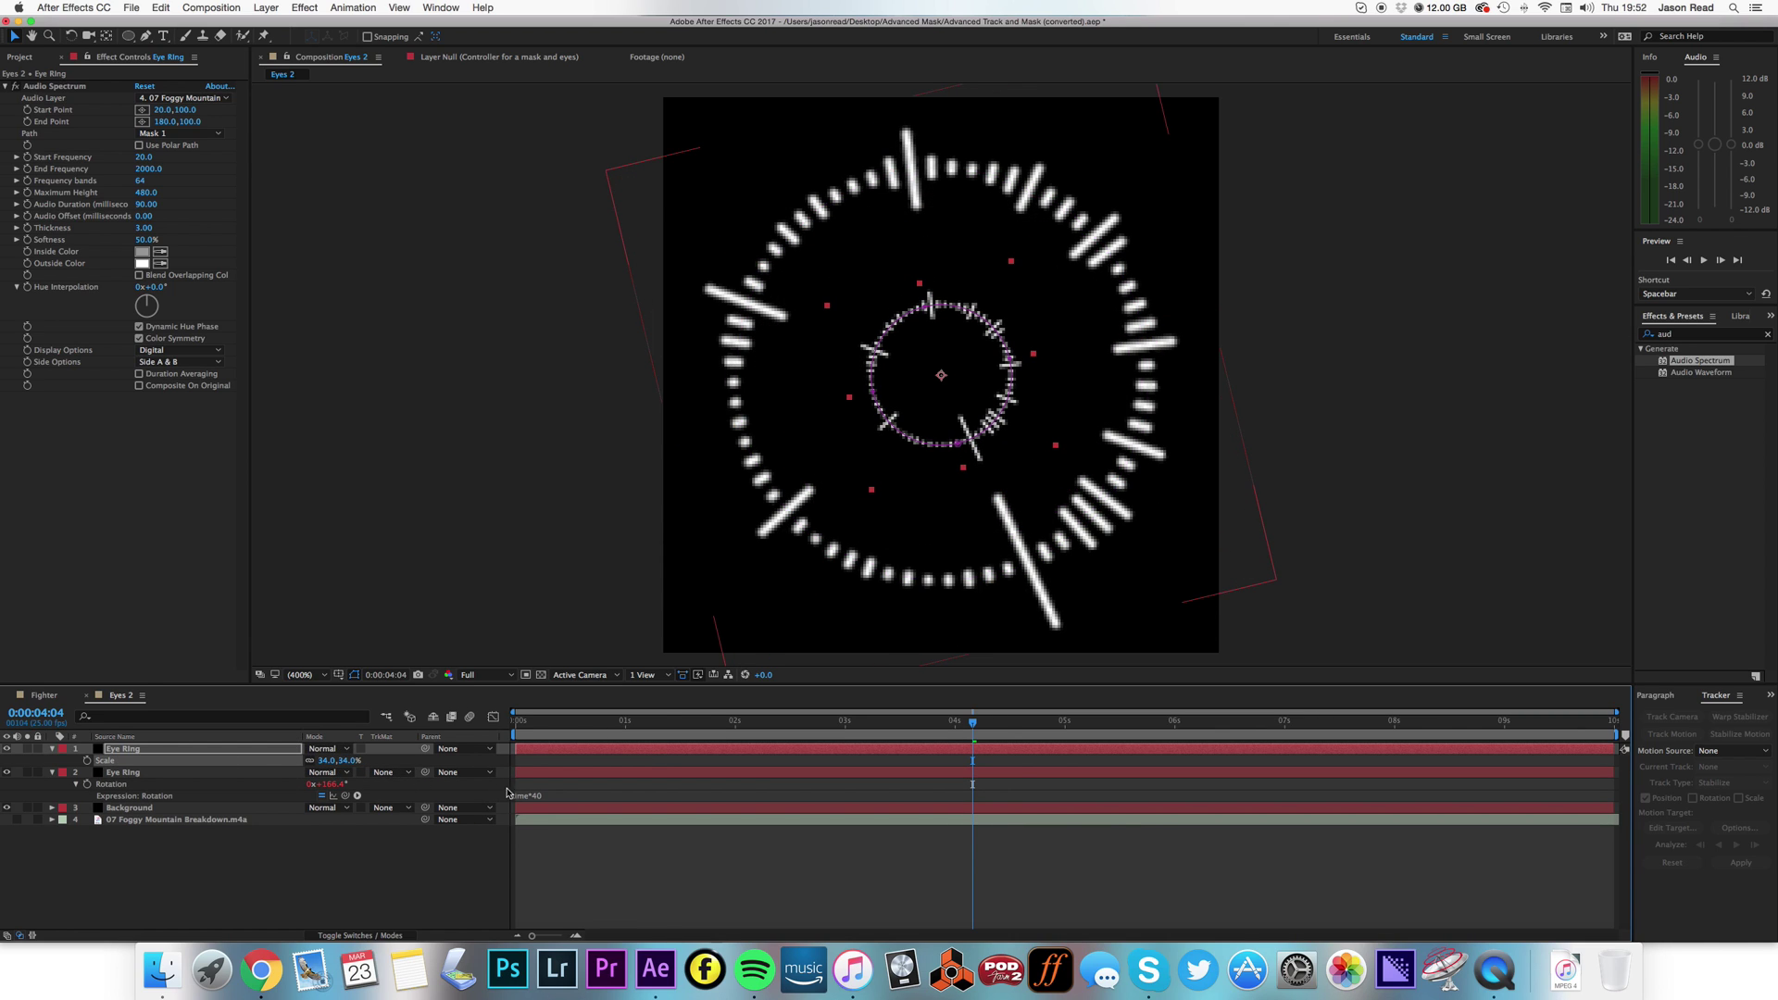
Duplicate again at 65% scale and change its rotation expression to time*-40
{"action": "key", "text": "Return"}
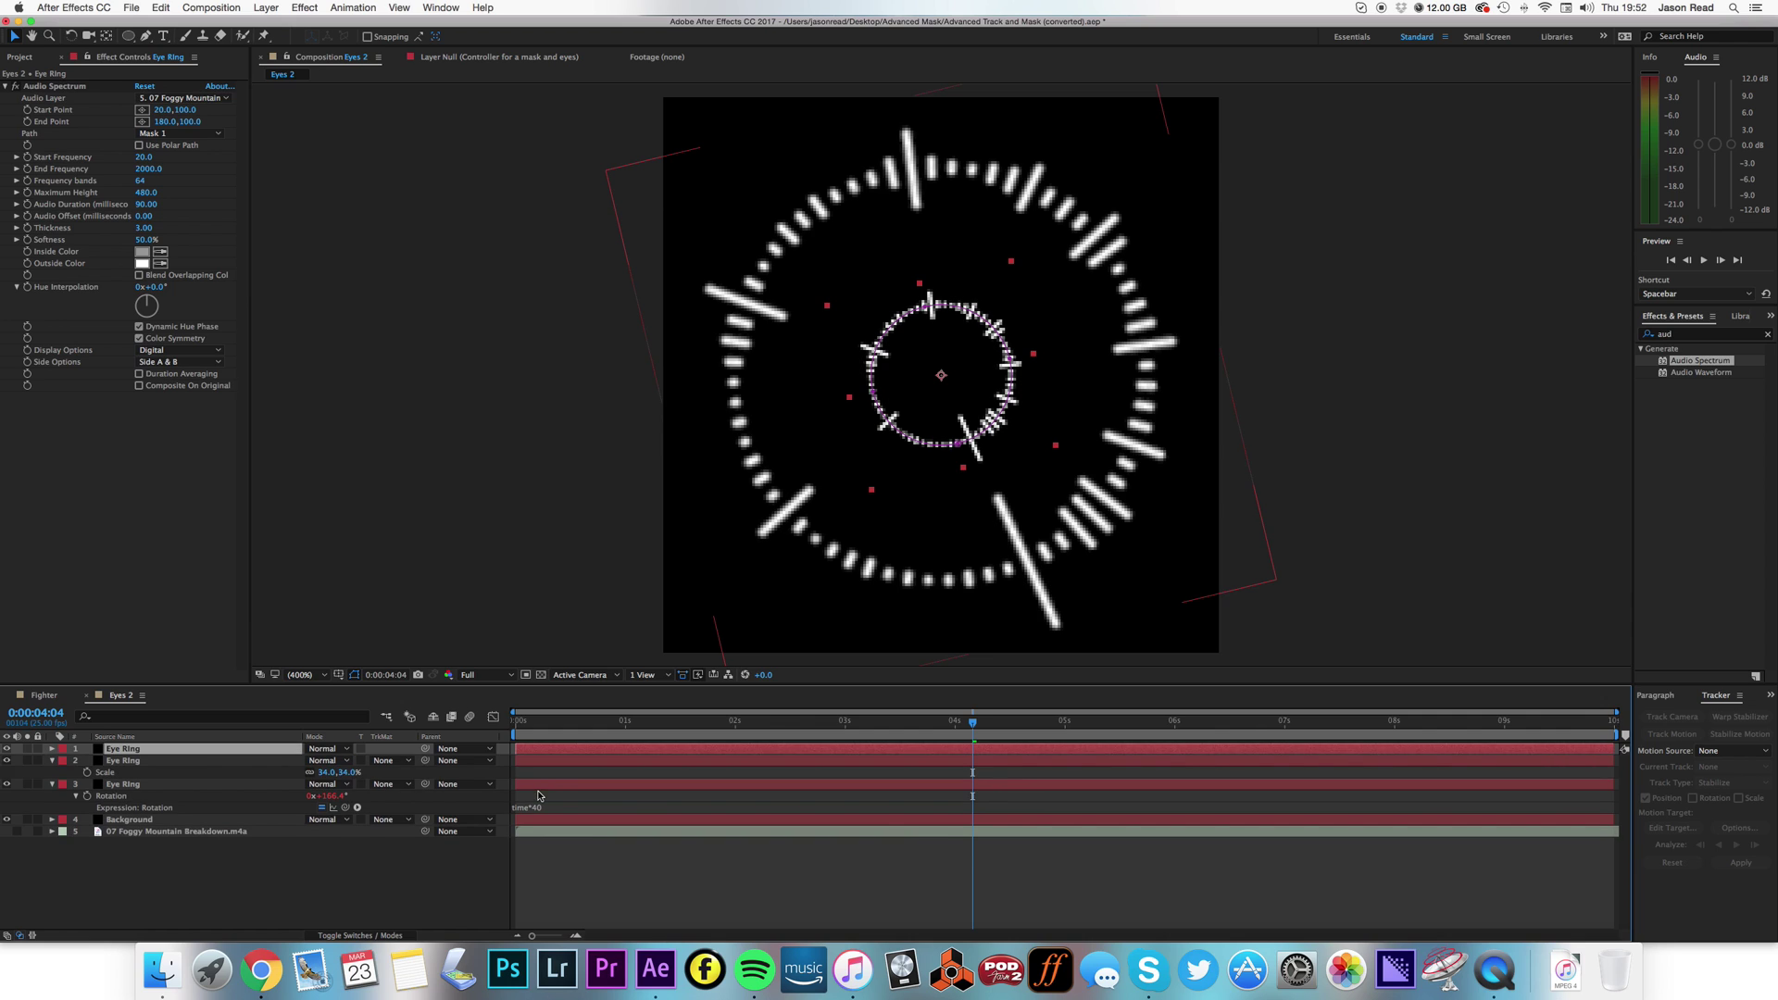
{"action": "key", "text": "ctrl+d"}
{"action": "left_click_drag", "start_coordinate": [341, 760], "coordinate": [354, 766]}
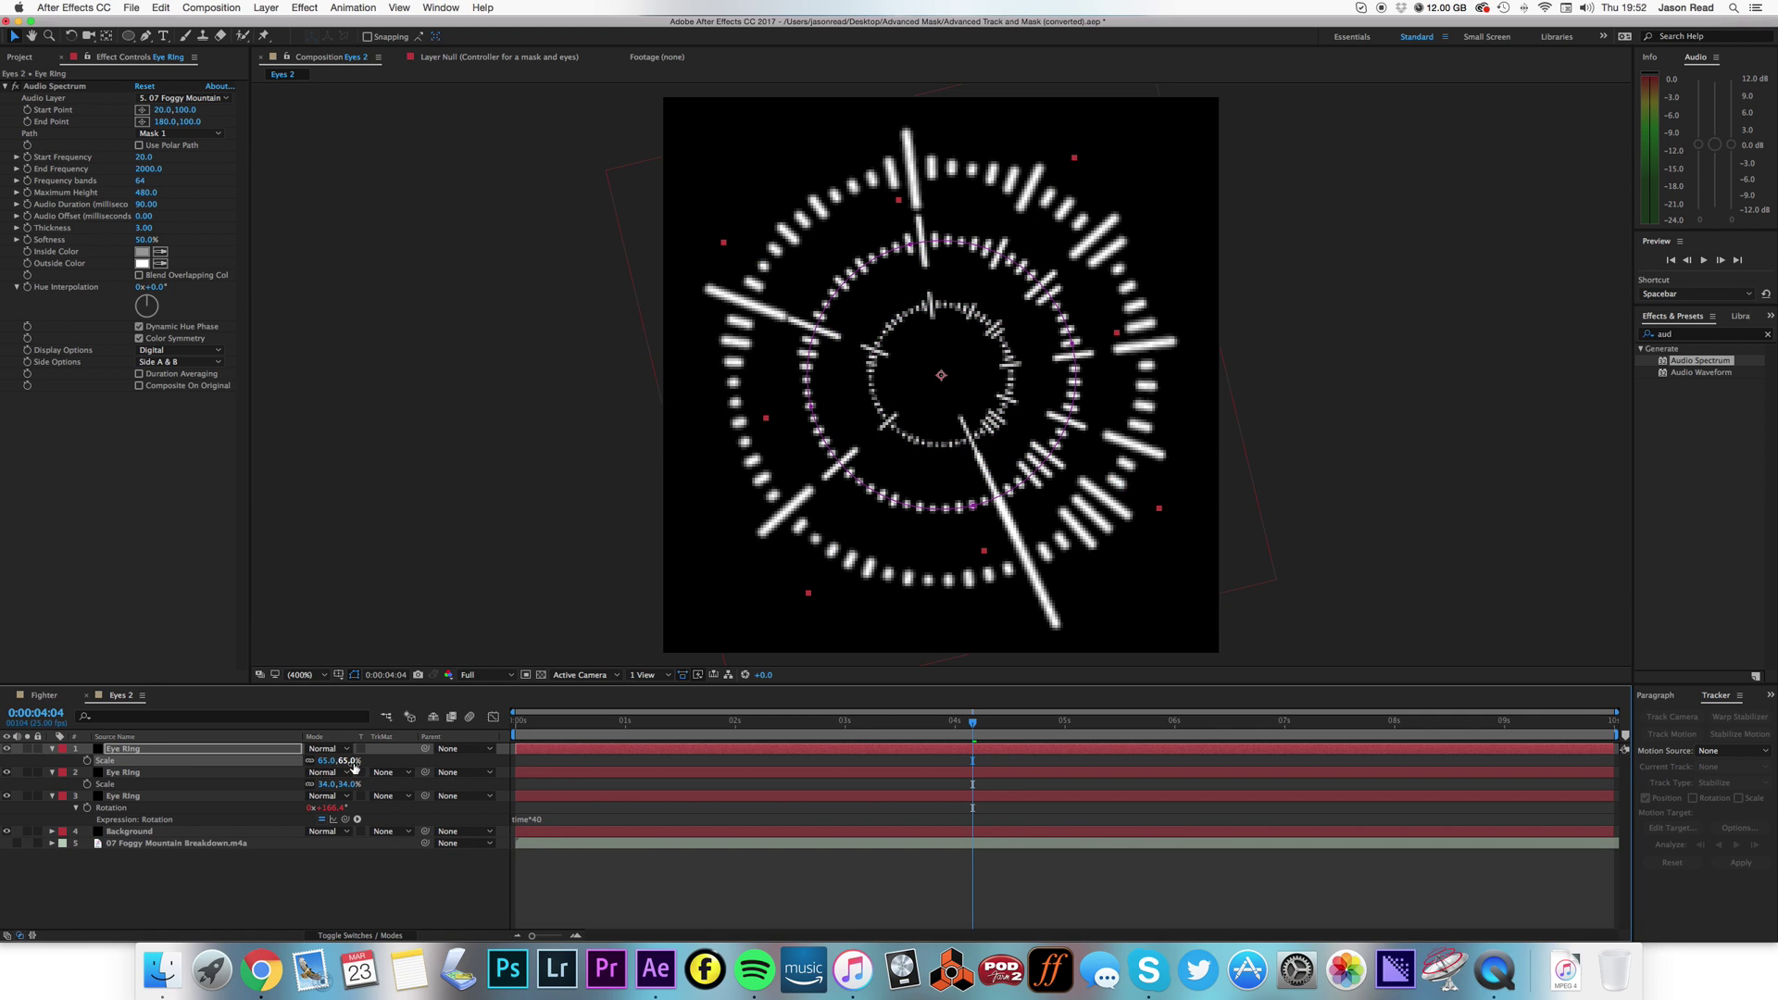
{"action": "key", "text": "r"}
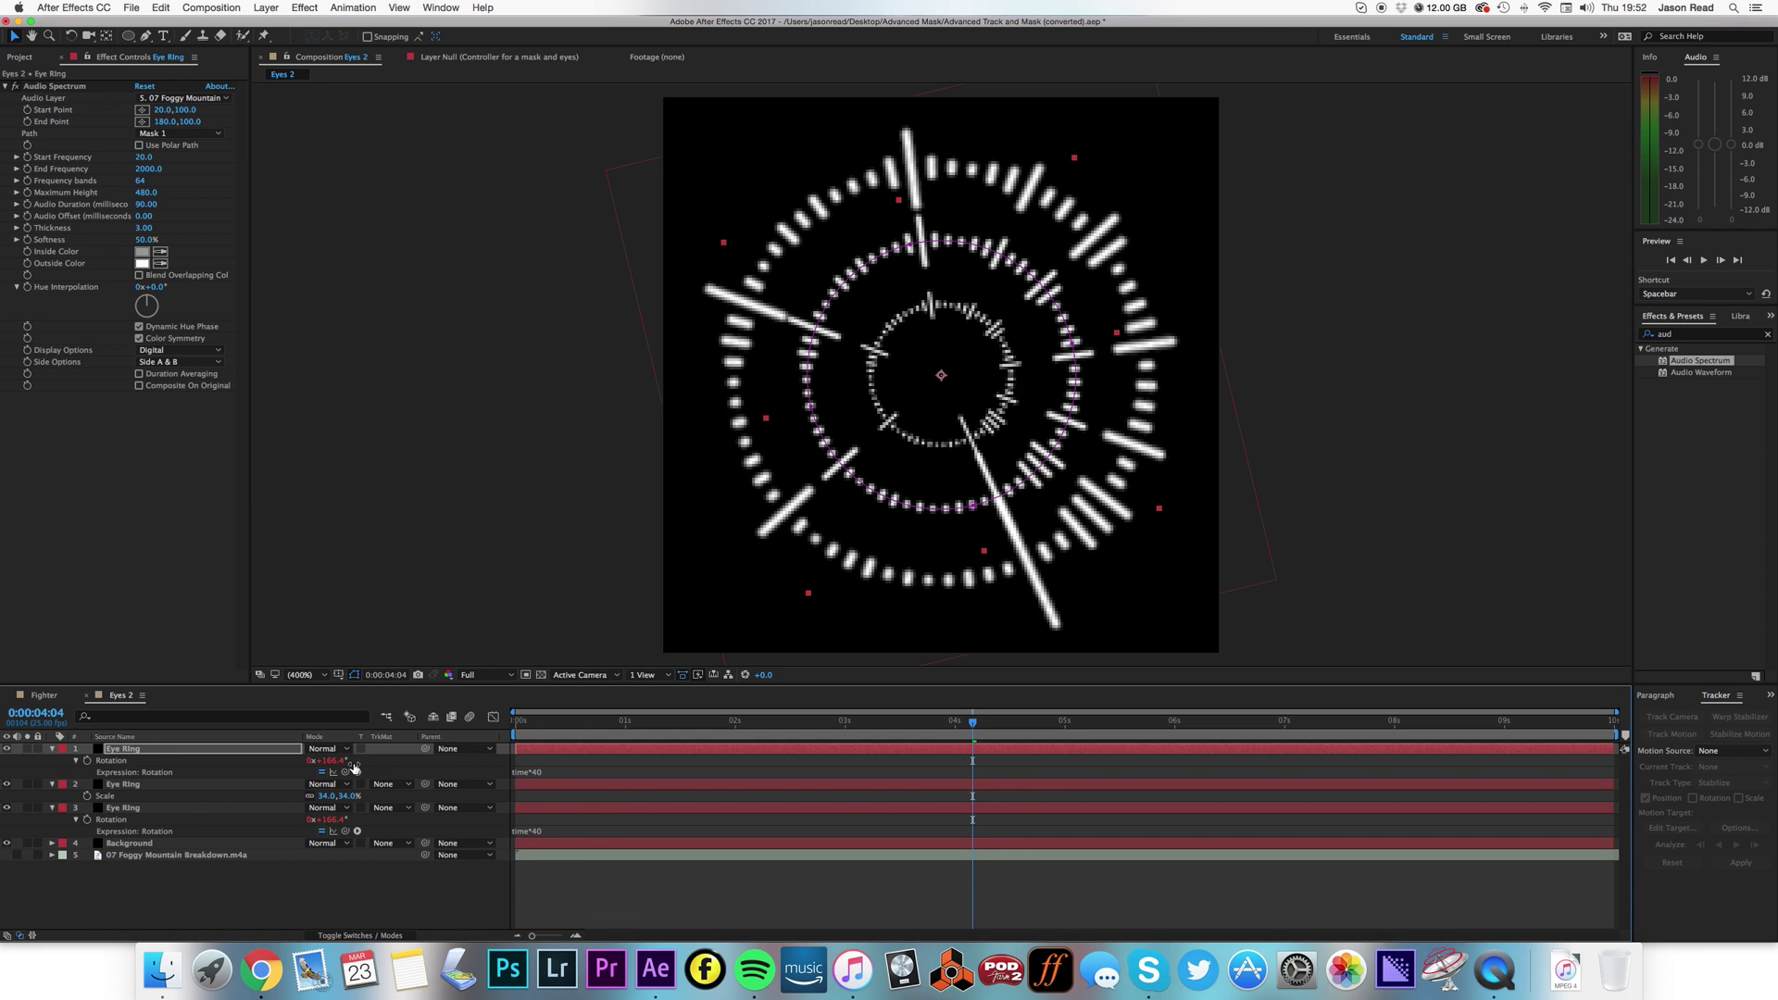
{"action": "left_click", "coordinate": [530, 772]}
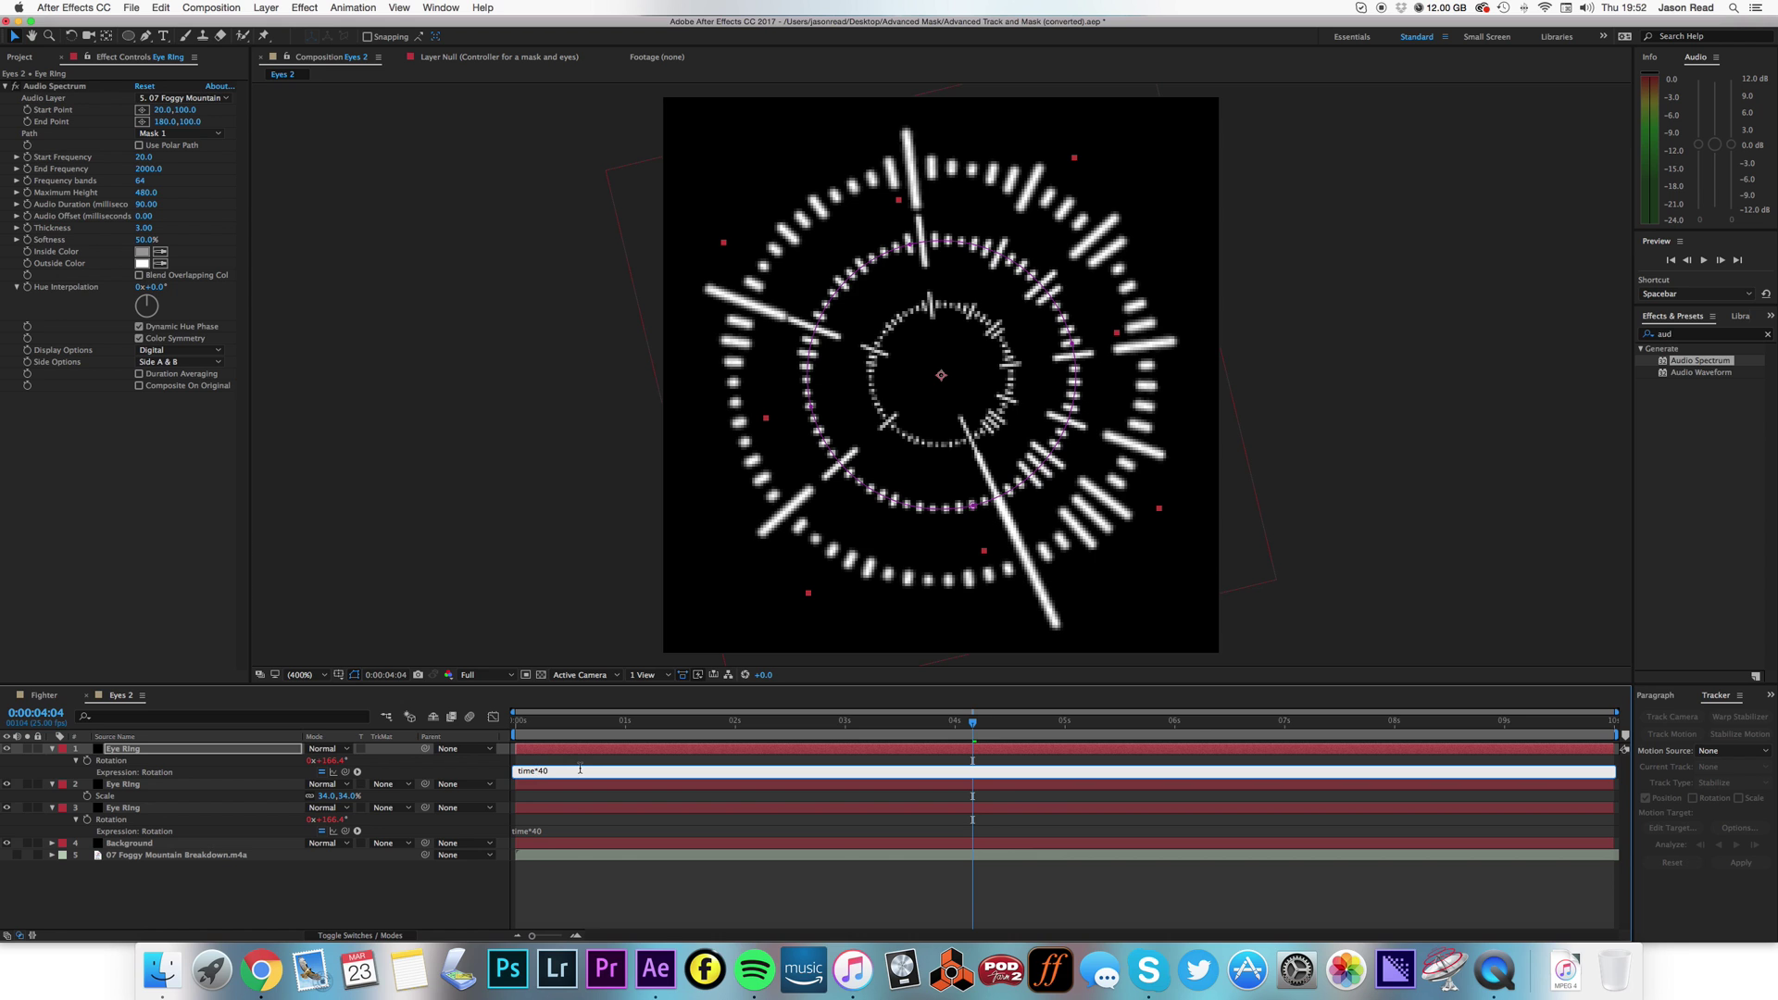
{"action": "left_click", "coordinate": [639, 896]}
Preview the three concentric rings and collapse their layer properties
{"action": "key", "text": "space"}
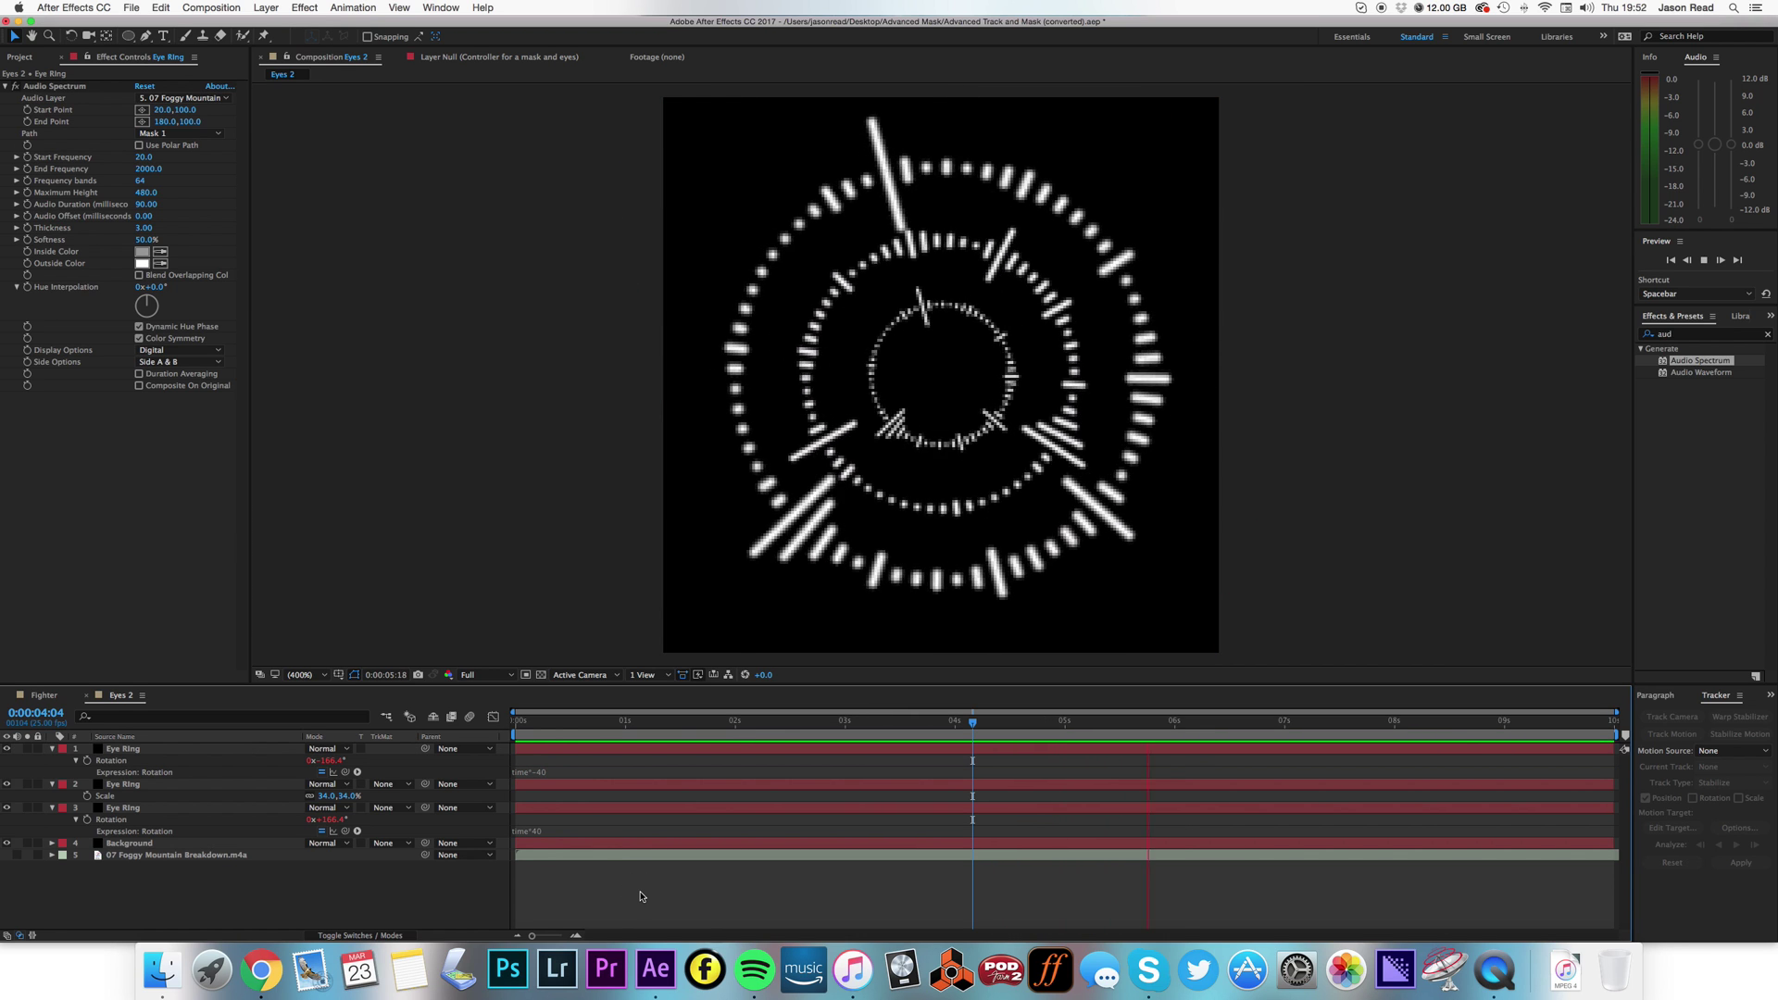
{"action": "key", "text": "space"}
{"action": "left_click", "coordinate": [52, 749]}
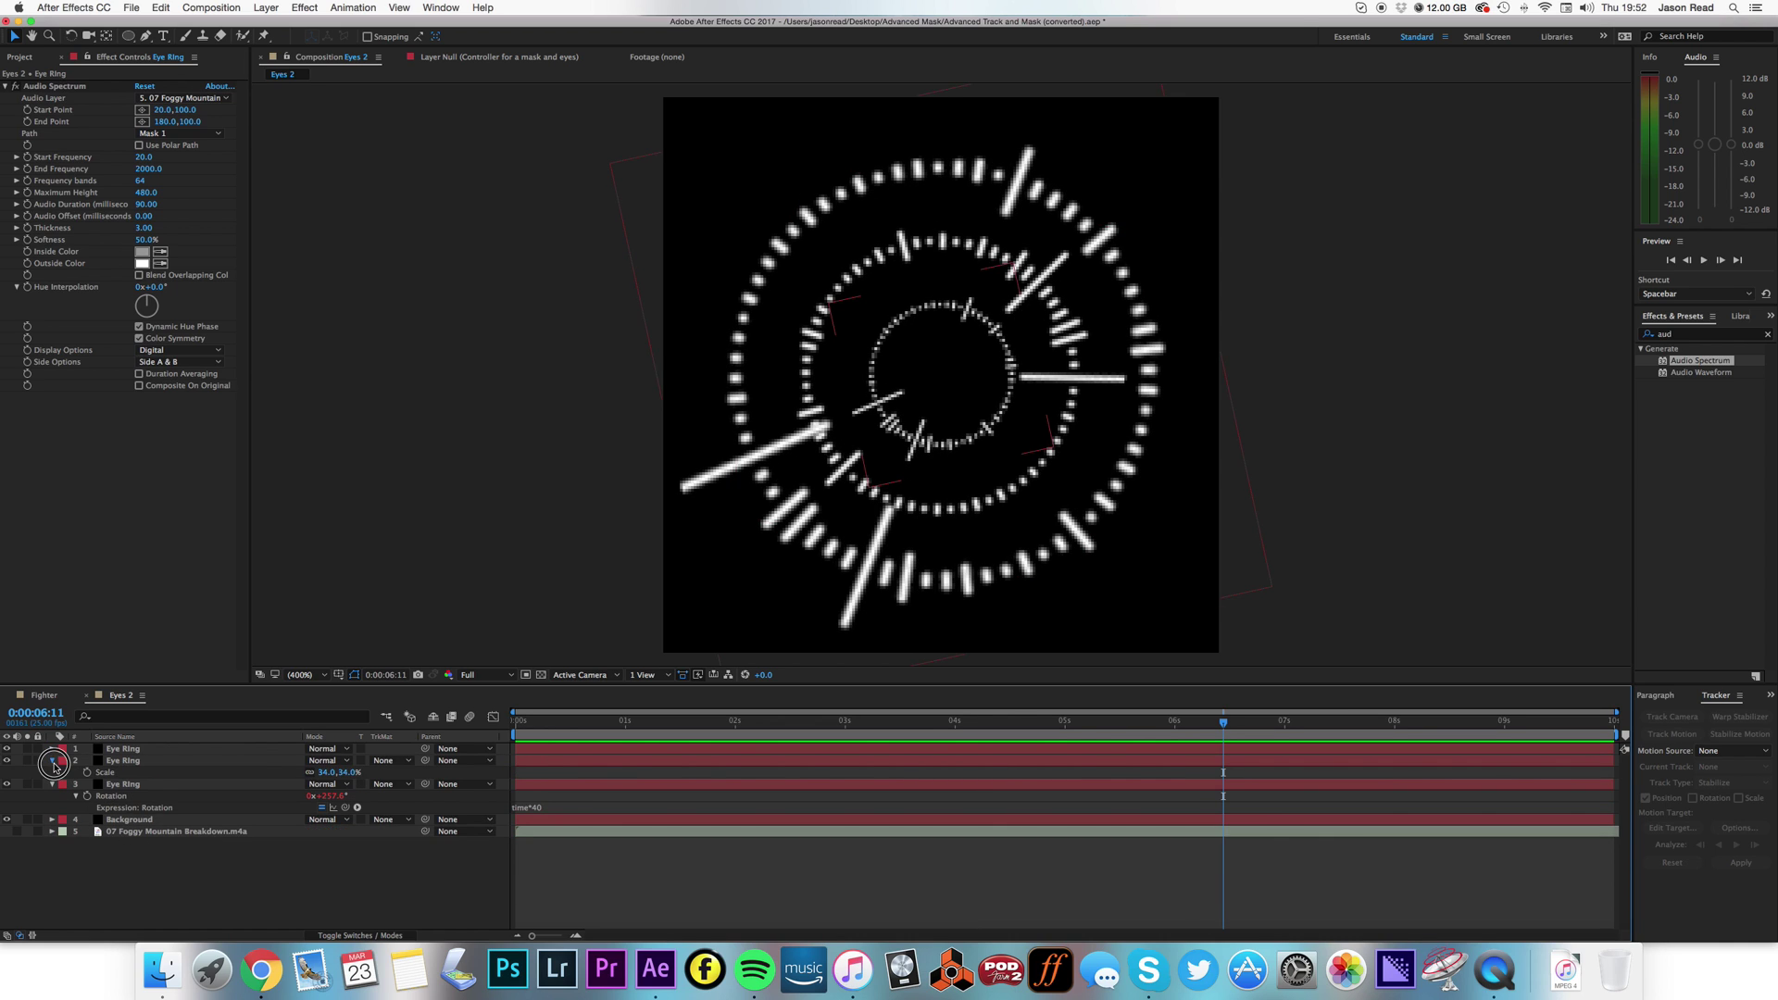
{"action": "left_click", "coordinate": [52, 760]}
{"action": "left_click", "coordinate": [52, 773]}
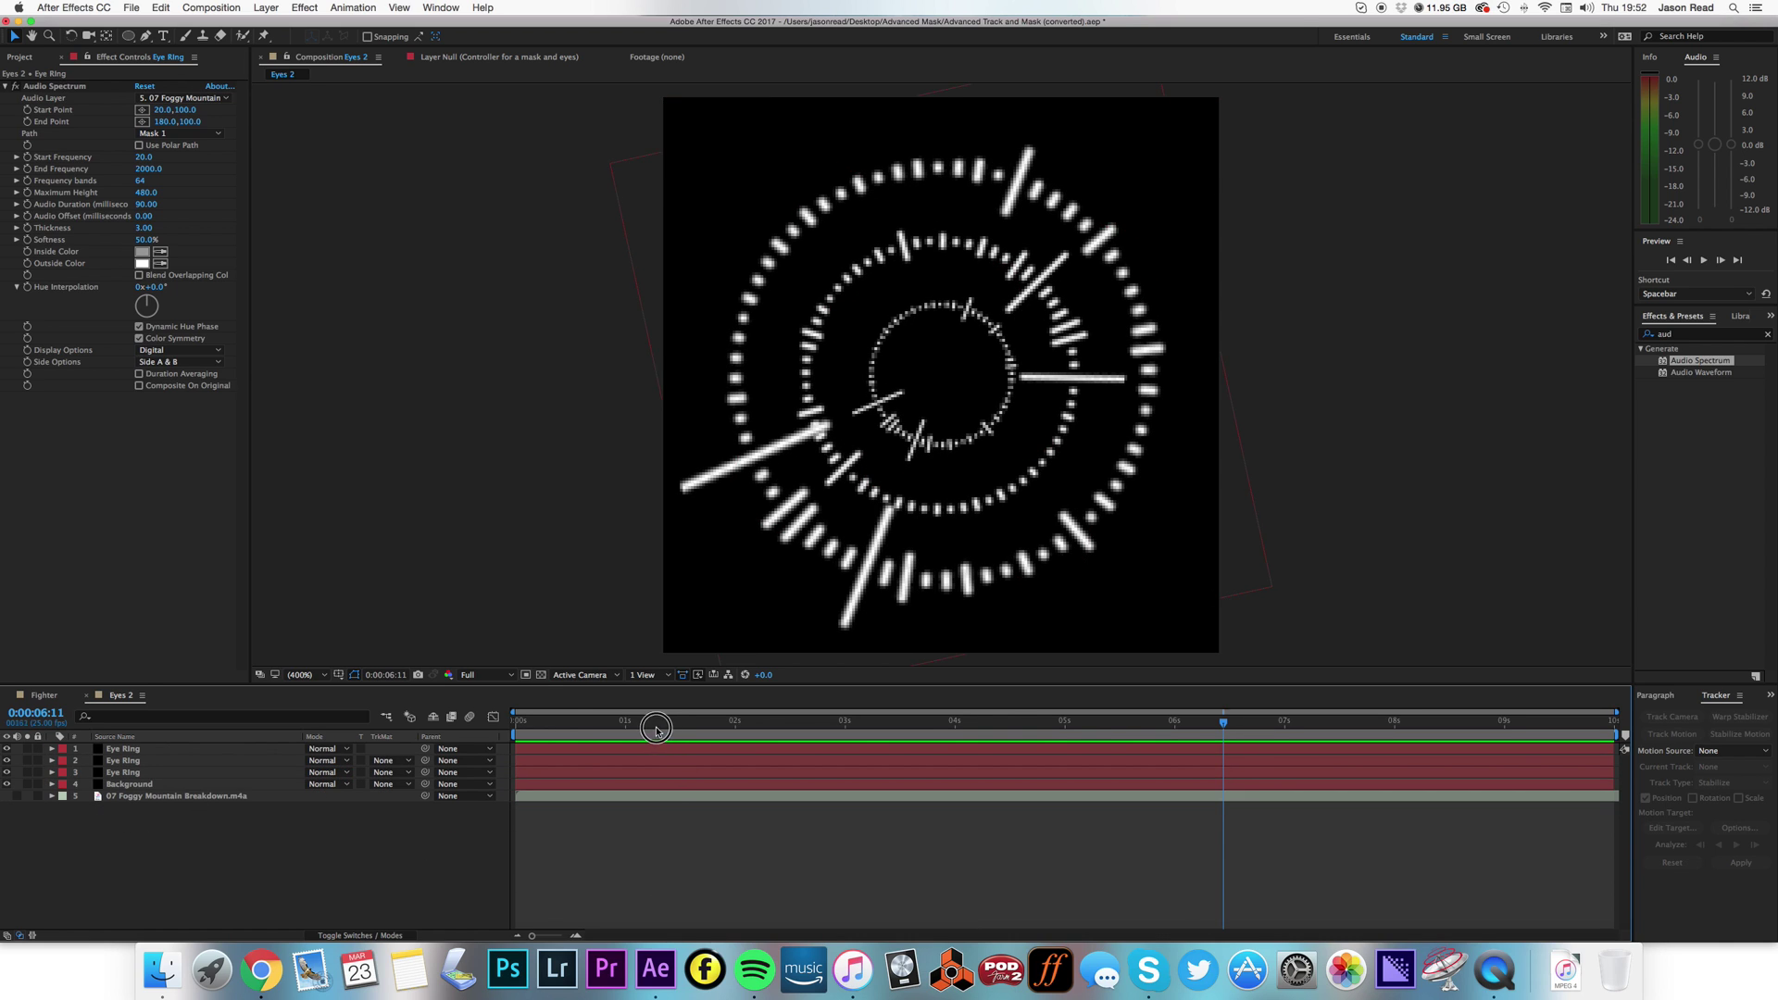
Draw a centred gradient-filled circle and pull its radial gradient inward to soften it
{"action": "key", "text": "Home"}
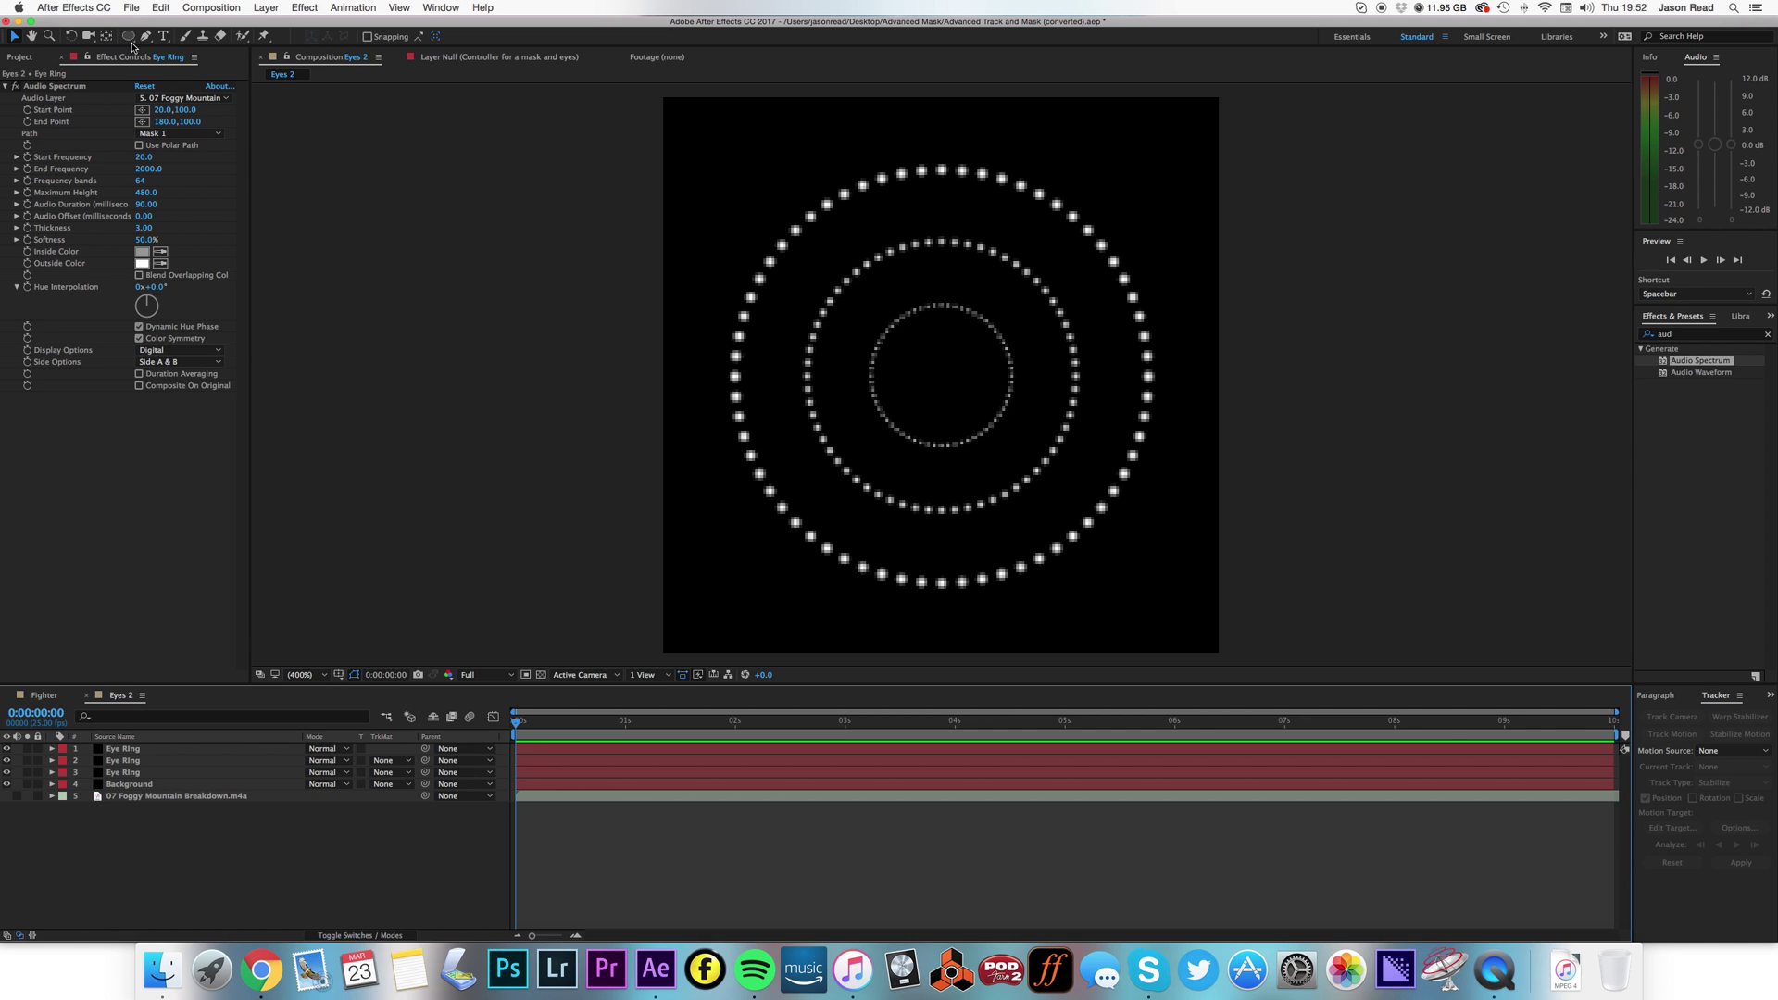
{"action": "left_click", "coordinate": [130, 37]}
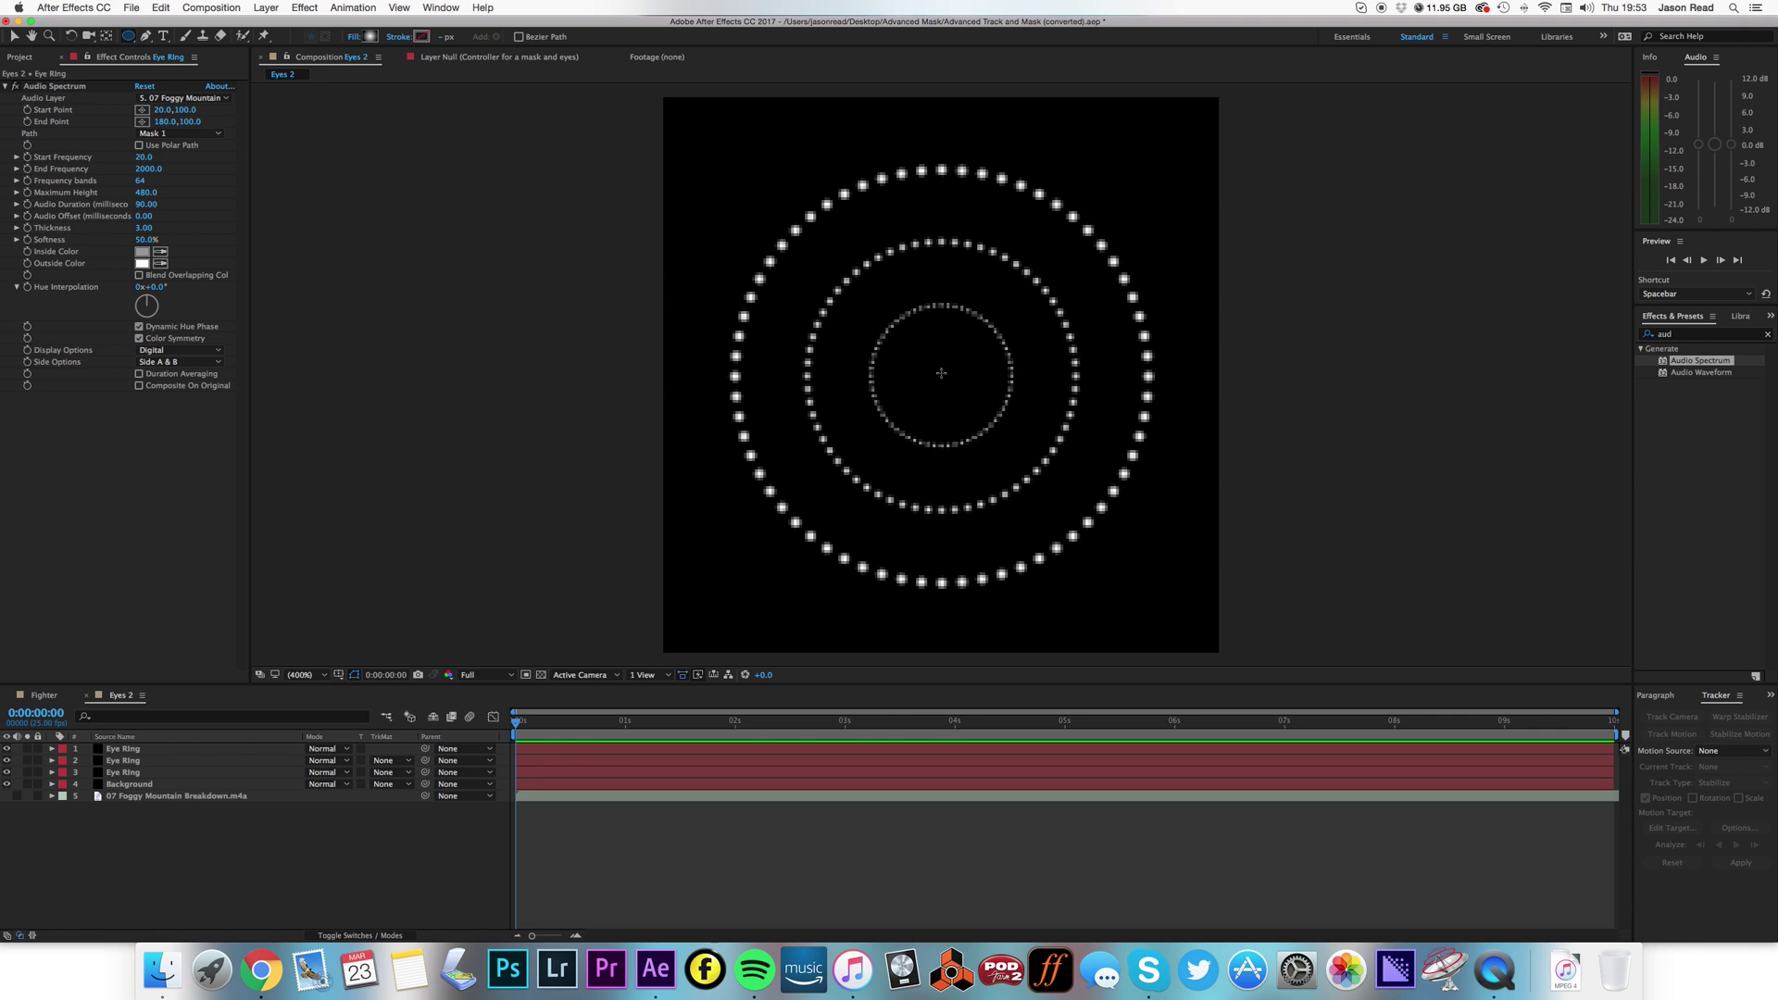
{"action": "left_click_drag", "start_coordinate": [941, 373], "coordinate": [1031, 397]}
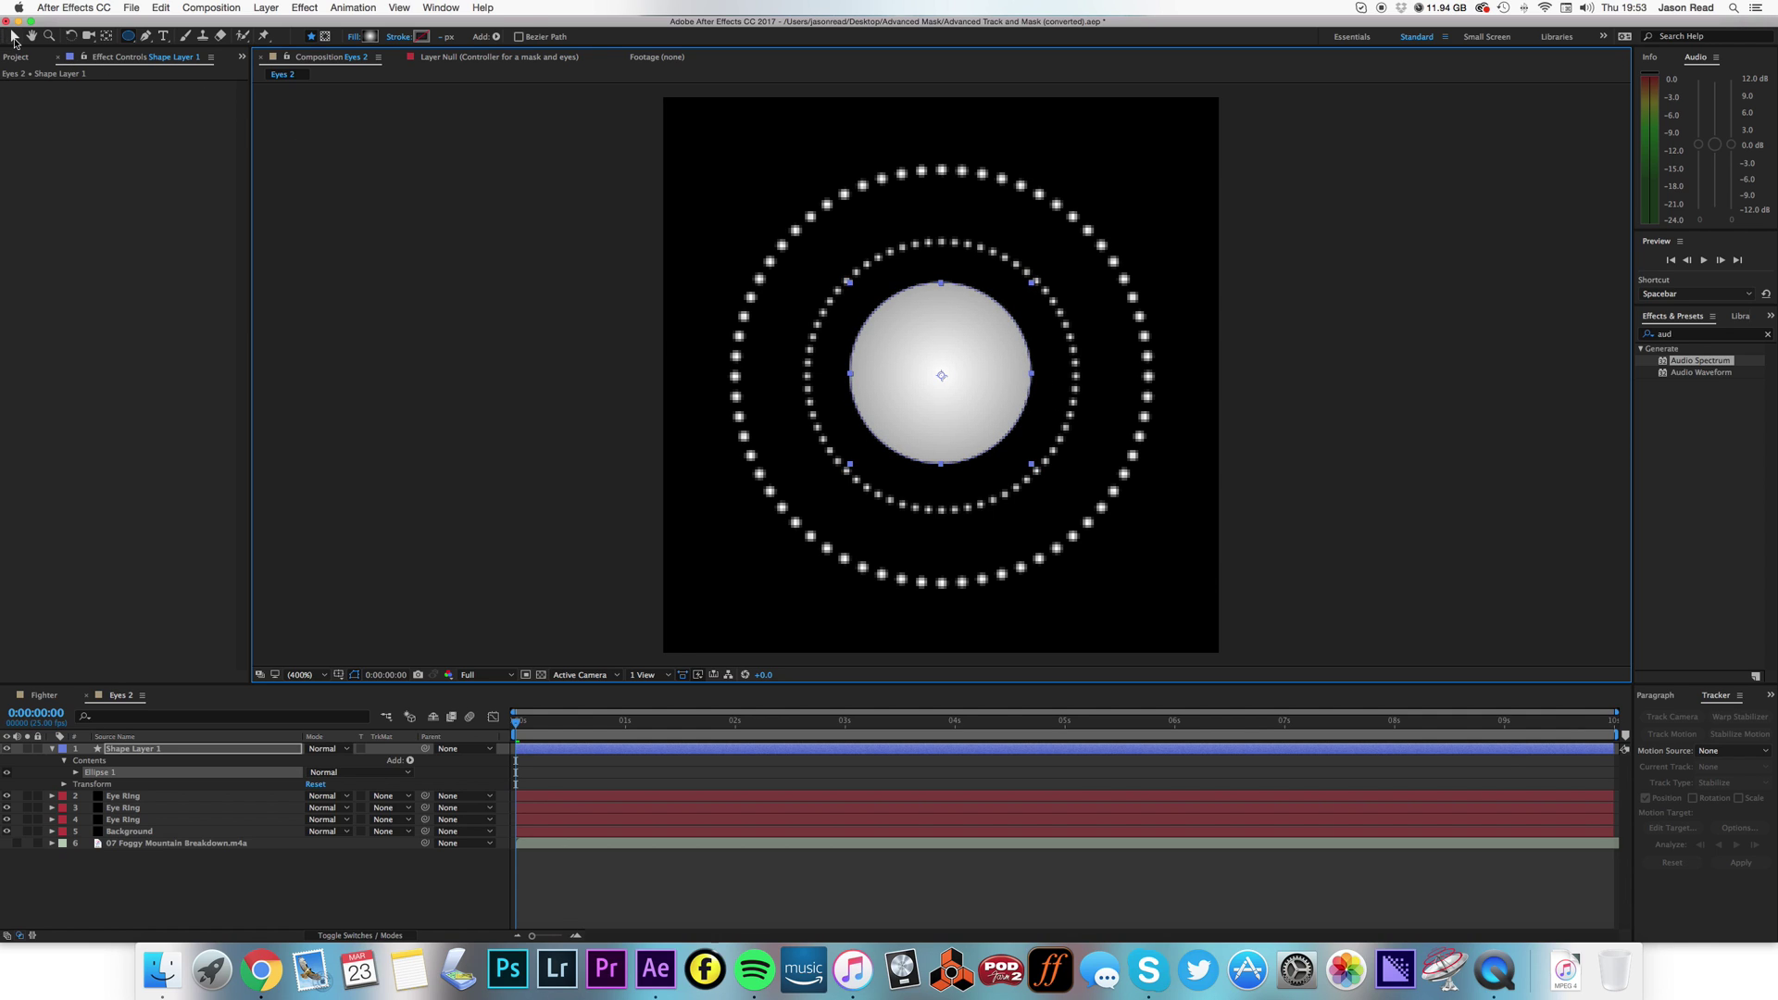
{"action": "left_click", "coordinate": [14, 37]}
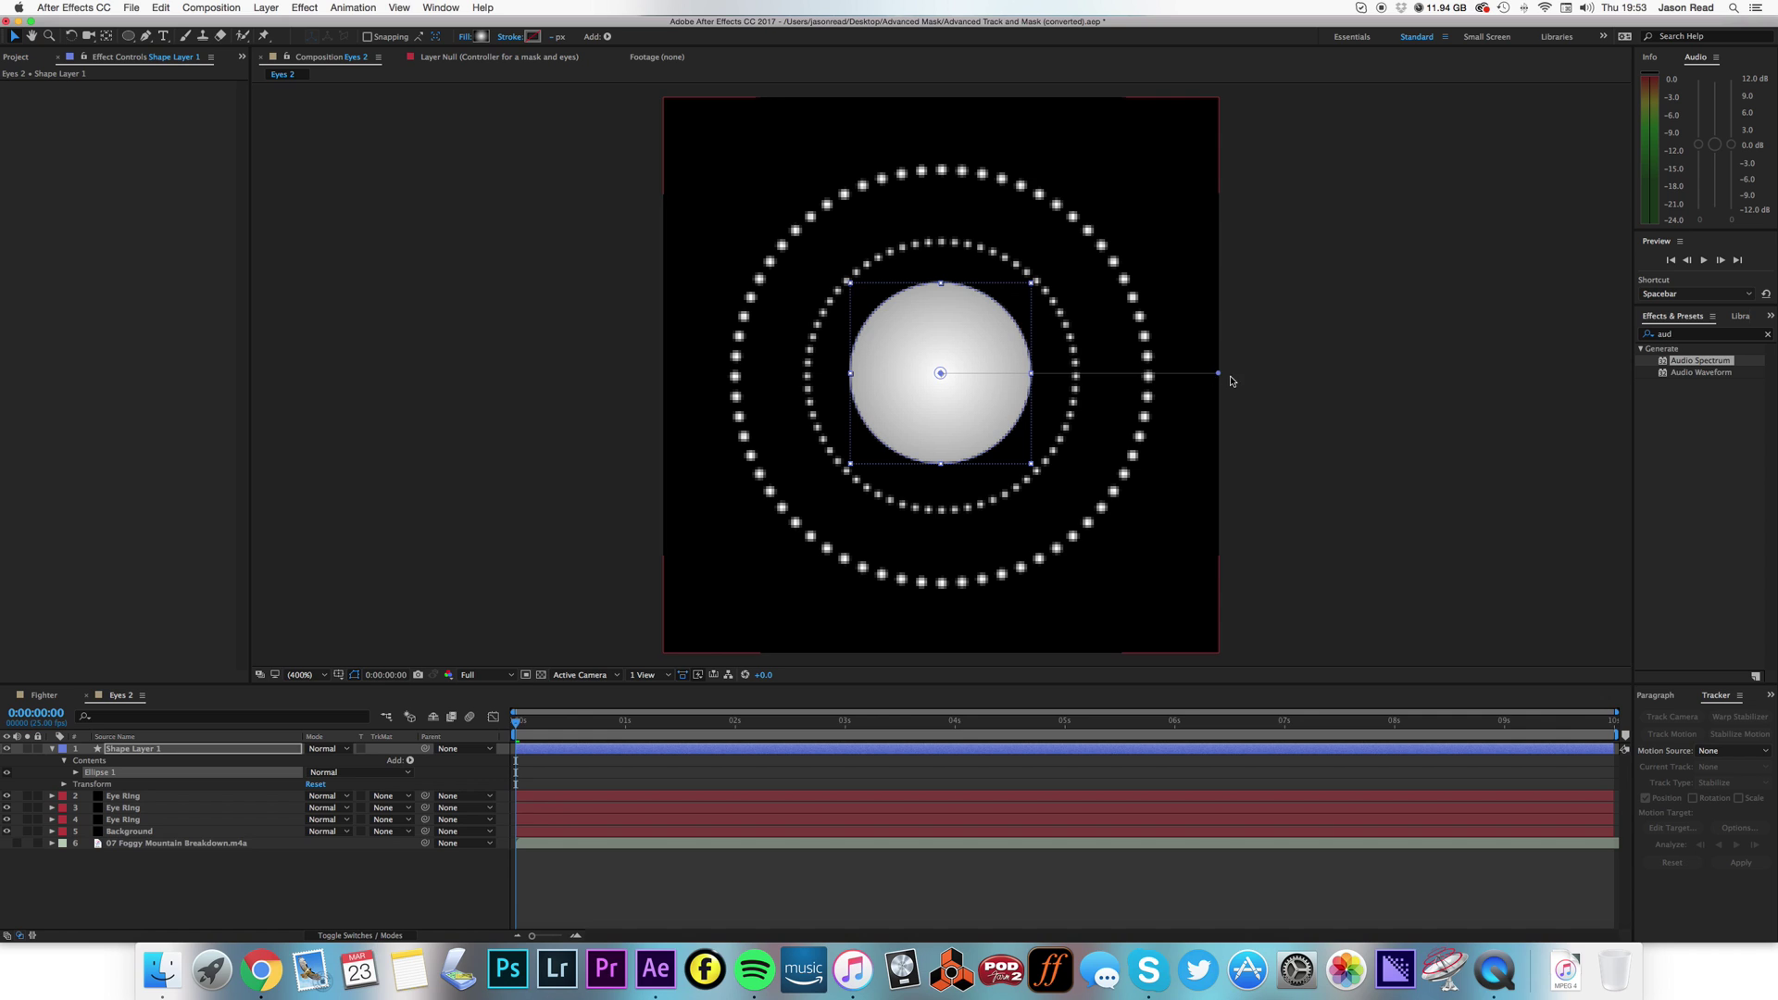
{"action": "left_click_drag", "start_coordinate": [1219, 375], "coordinate": [1018, 371]}
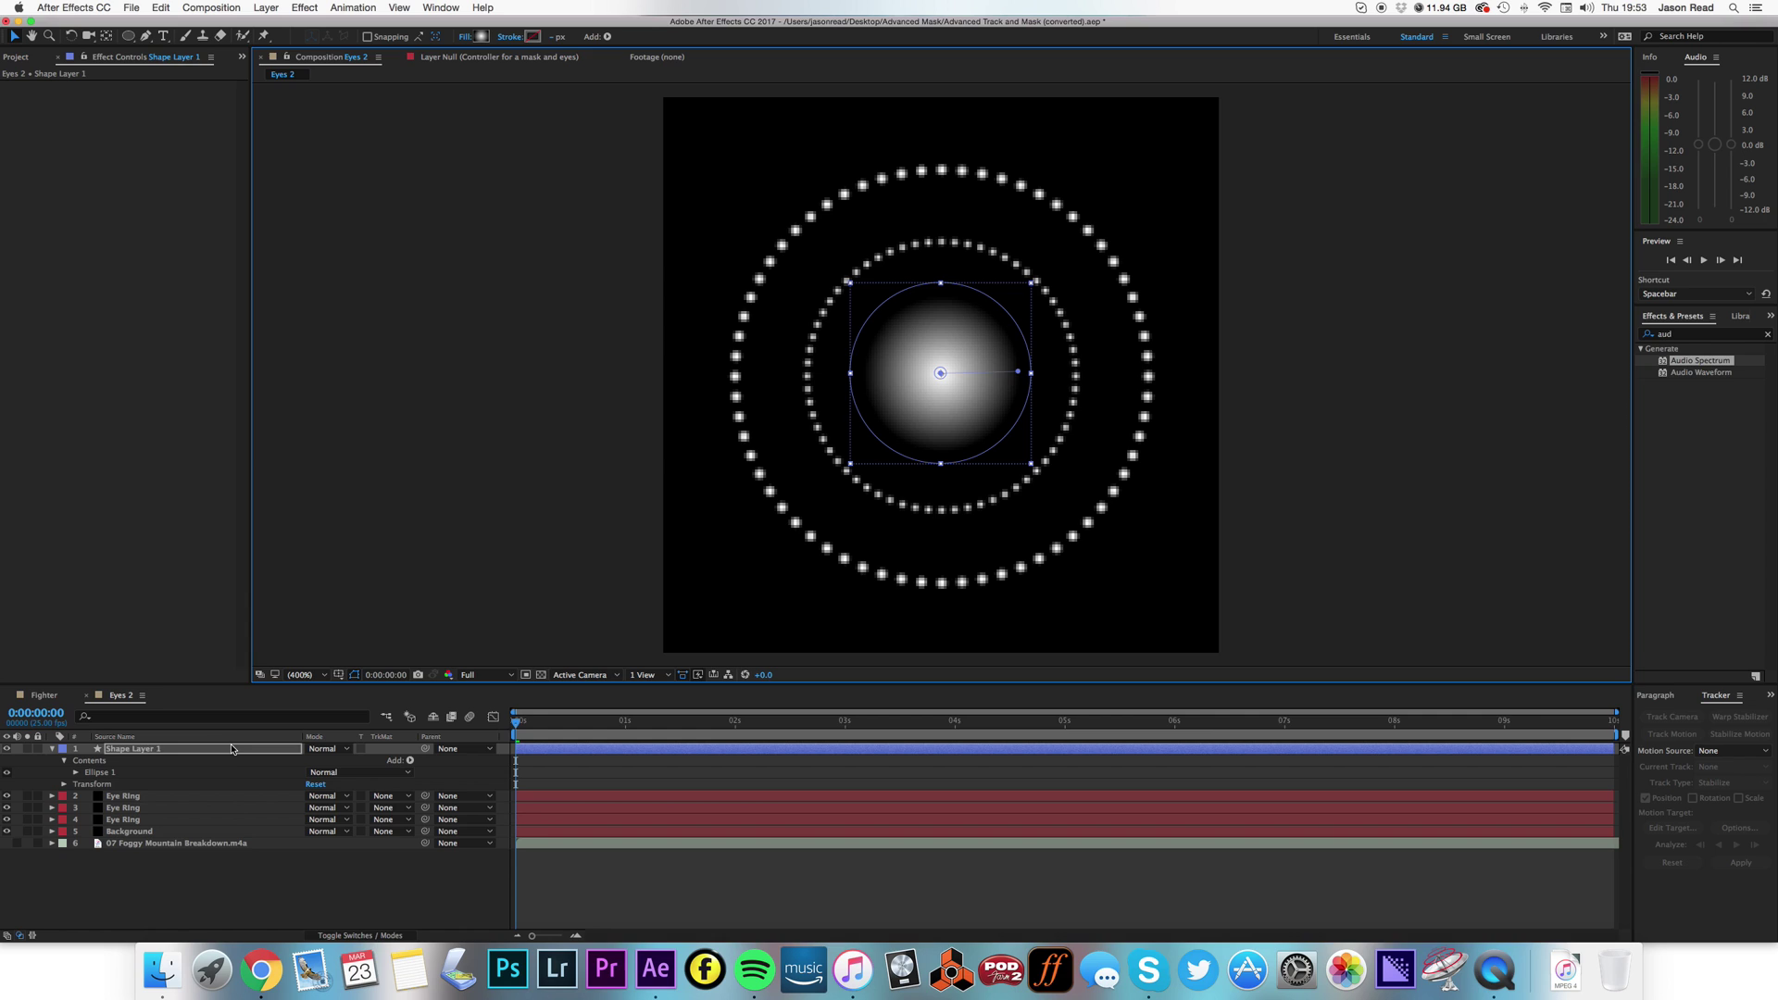
Move Shape Layer 1 below the three Eye Ring layers, centre it, and preview
{"action": "left_click_drag", "start_coordinate": [231, 748], "coordinate": [233, 823]}
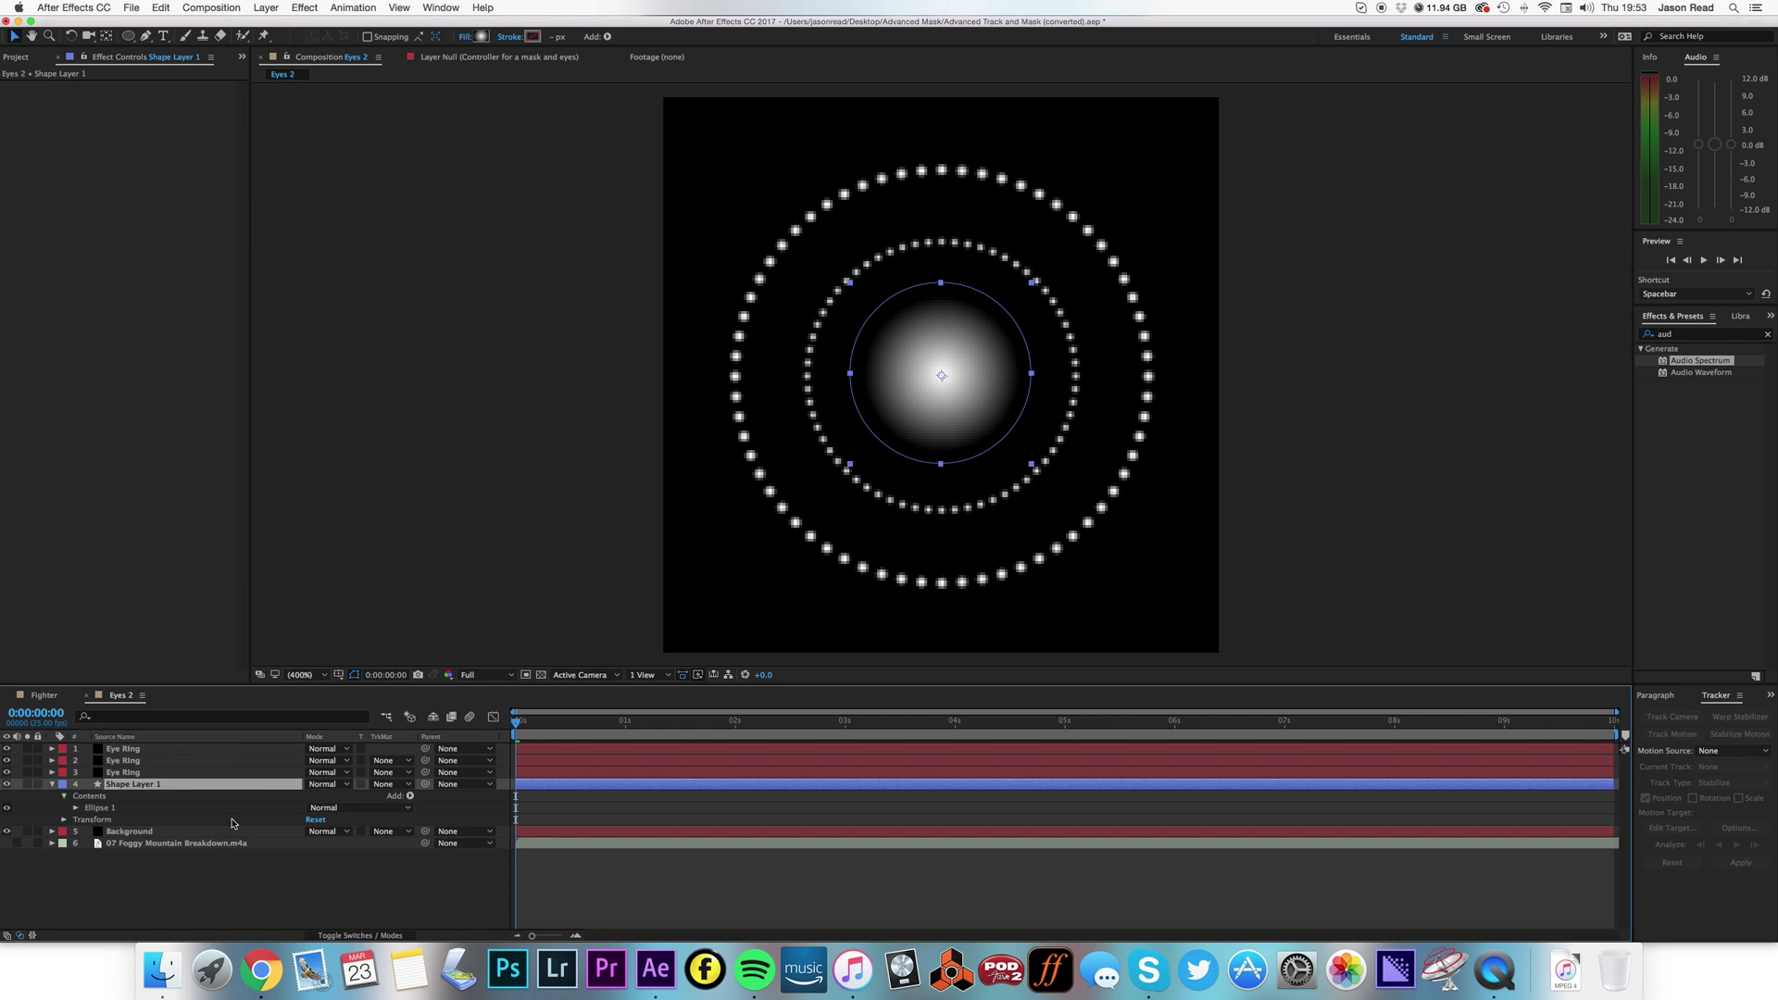
{"action": "left_click_drag", "start_coordinate": [941, 376], "coordinate": [962, 411]}
{"action": "key", "text": "Return"}
{"action": "left_click", "coordinate": [1027, 798]}
{"action": "key", "text": "space"}
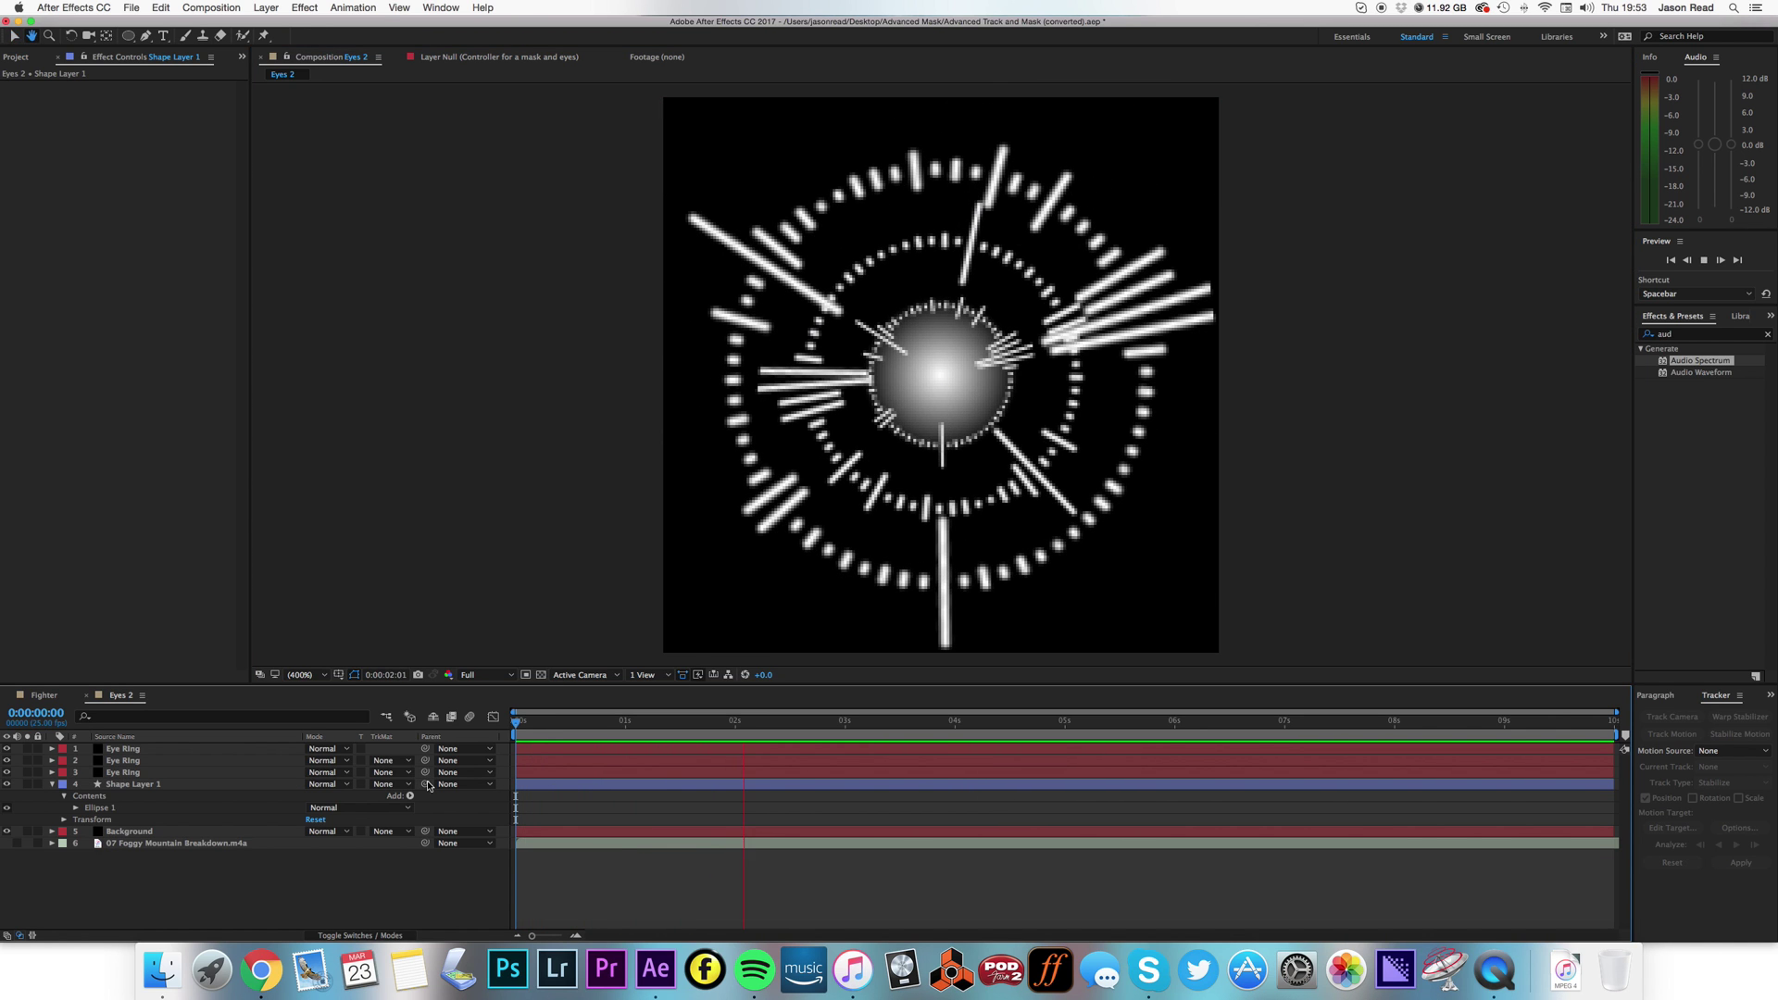
{"action": "key", "text": "space"}
{"action": "left_click", "coordinate": [53, 786]}
Add an adjustment layer to Eyes 2 and apply the Curves effect to it
{"action": "left_click", "coordinate": [52, 784]}
{"action": "left_click", "coordinate": [626, 848]}
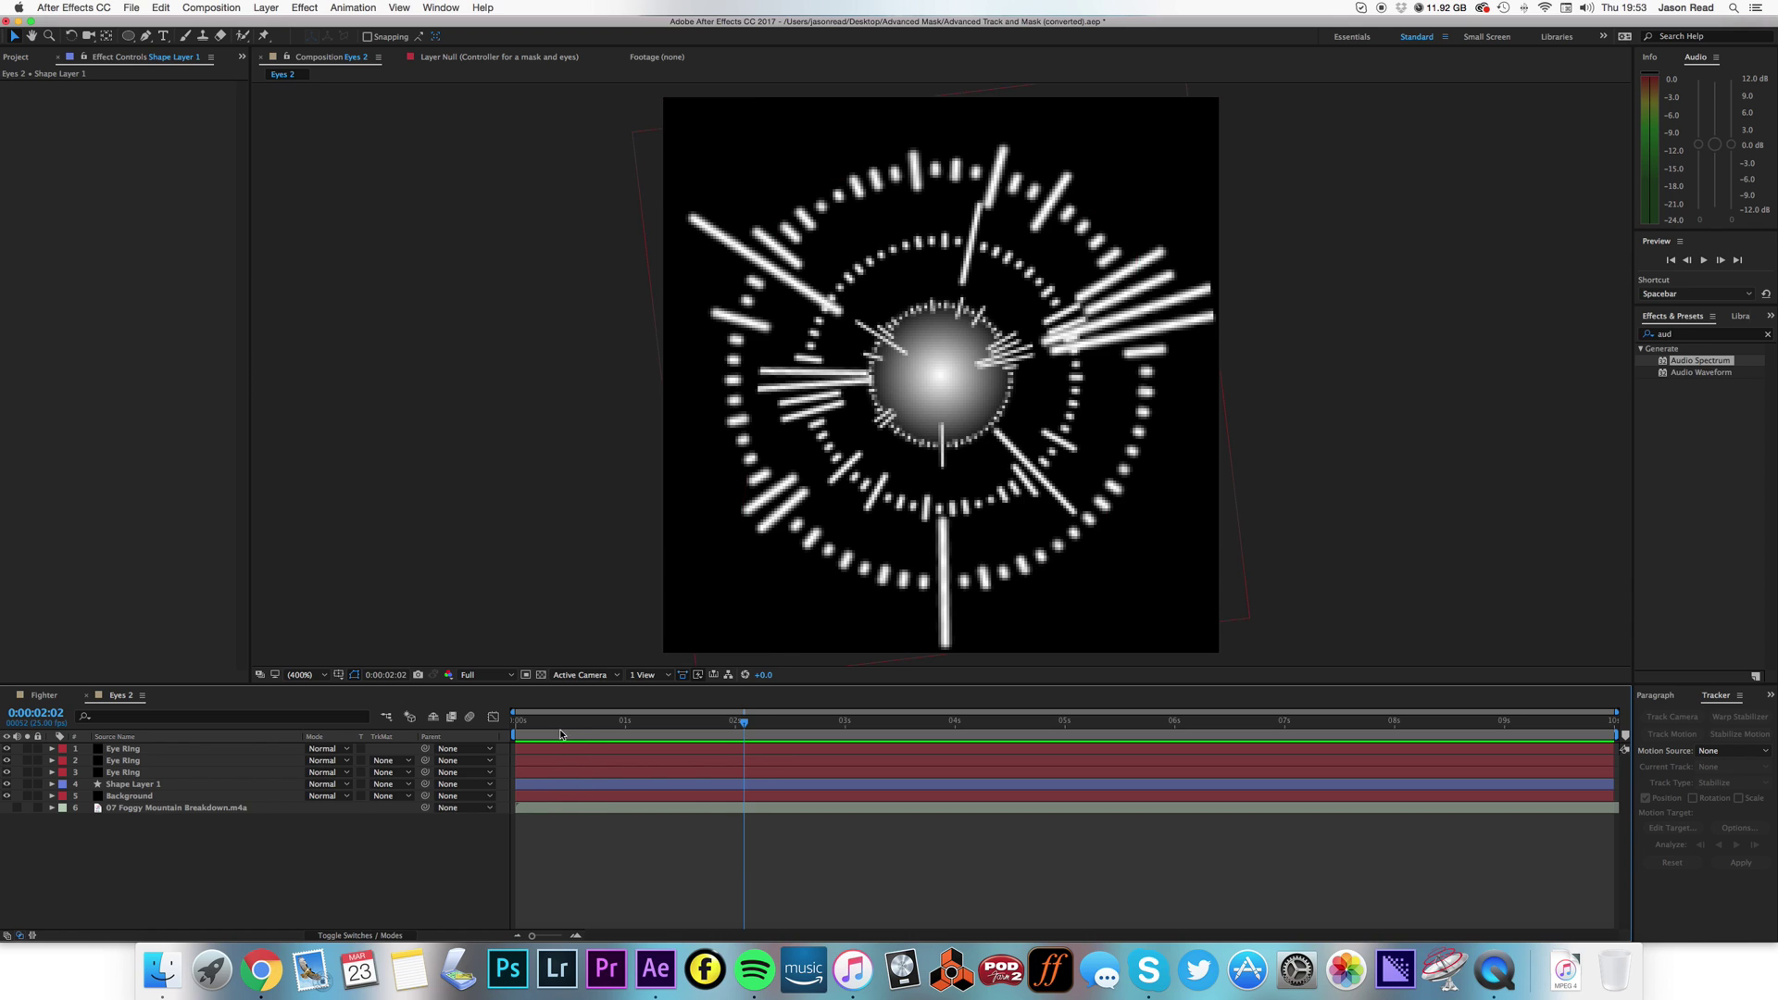
{"action": "left_click_drag", "start_coordinate": [743, 721], "coordinate": [481, 726]}
{"action": "left_click", "coordinate": [259, 10]}
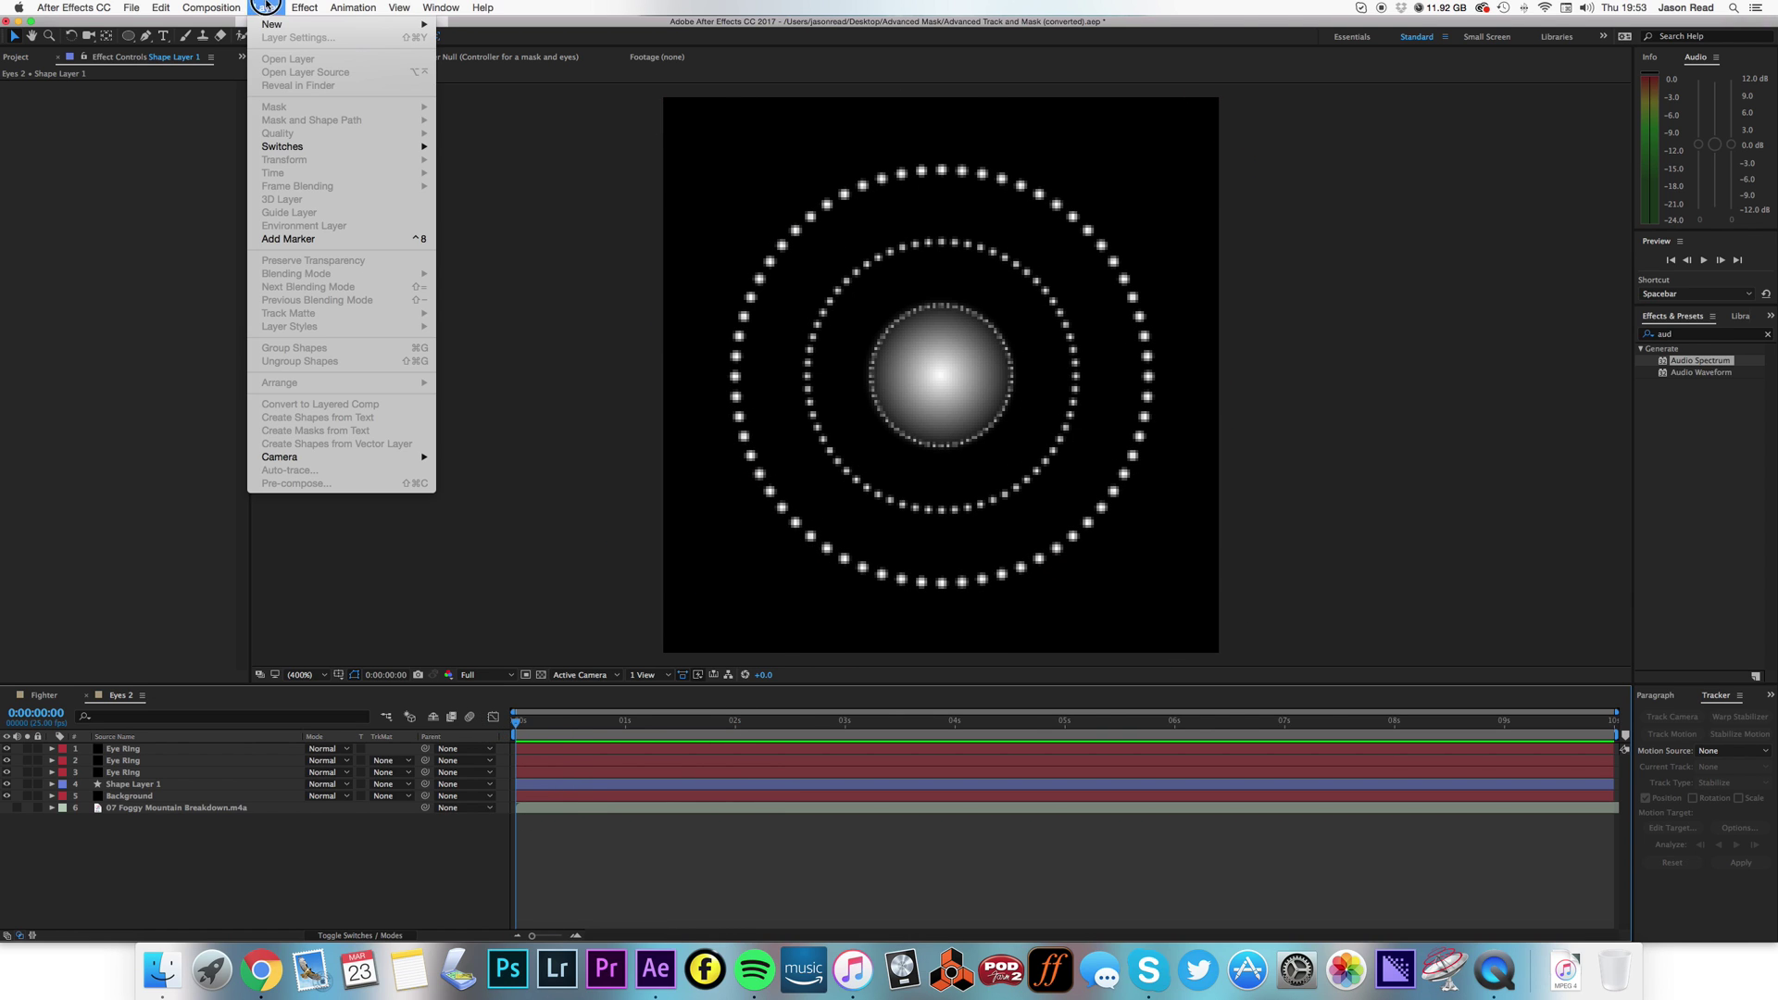
{"action": "mouse_move", "coordinate": [278, 24]}
{"action": "left_click", "coordinate": [524, 108]}
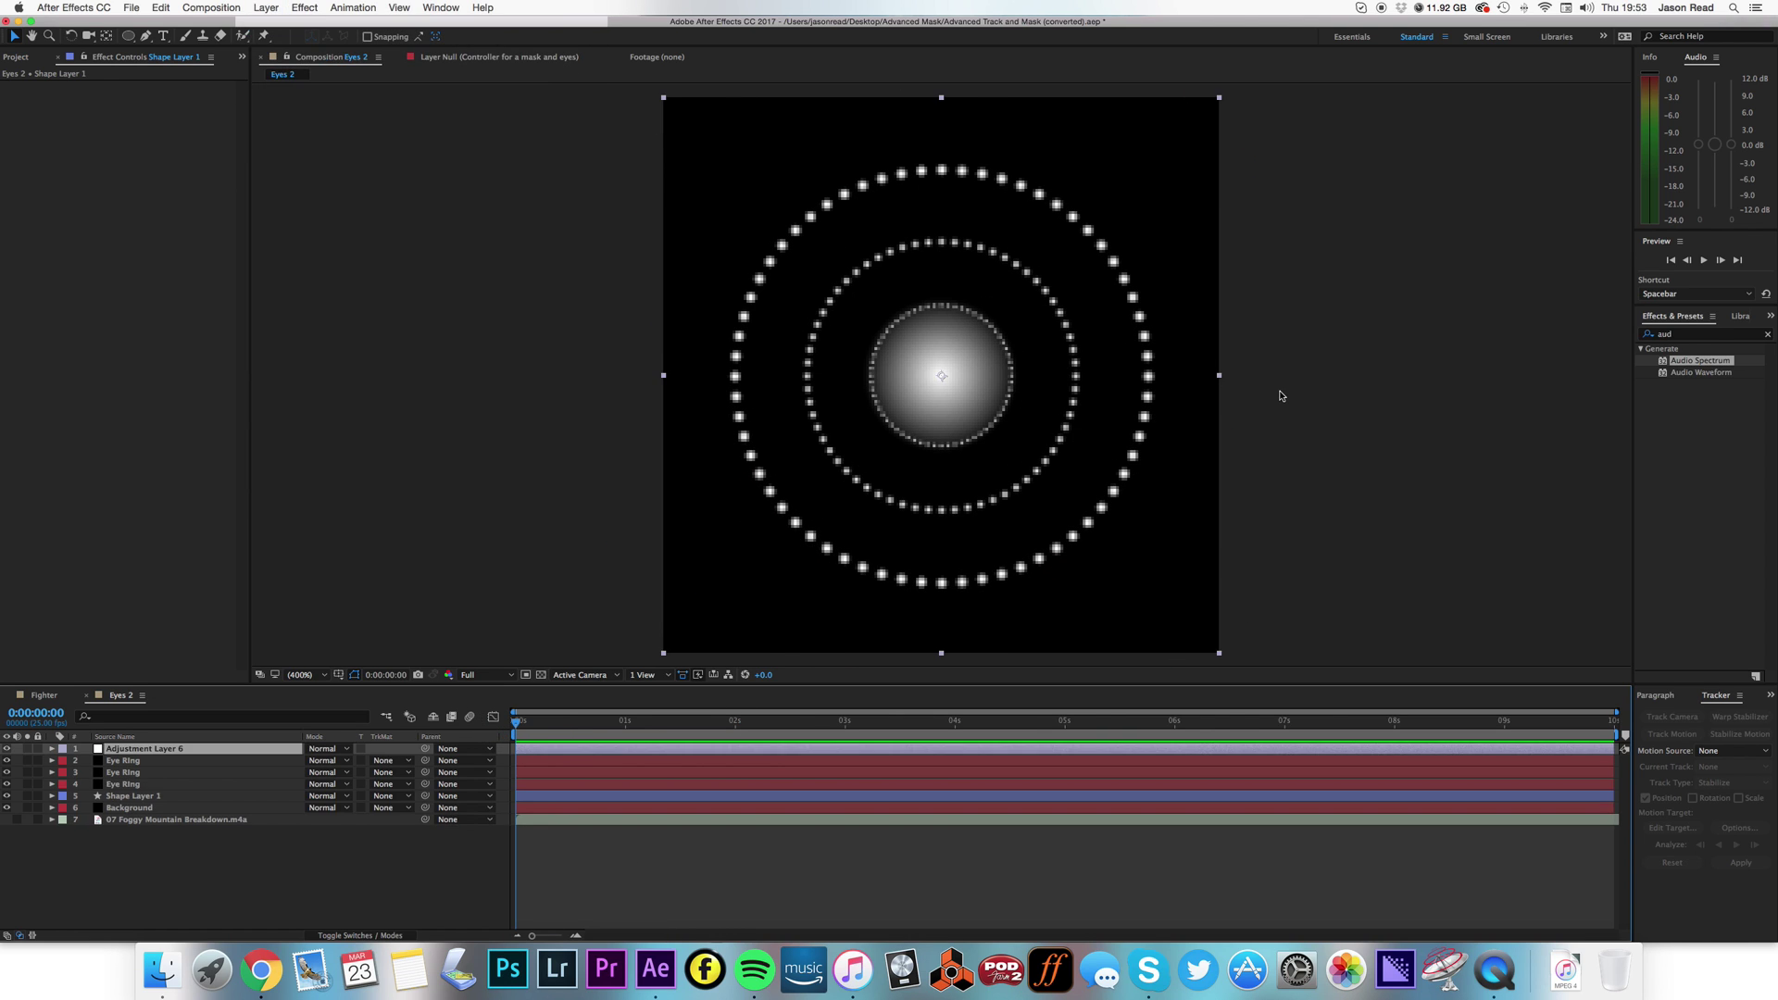
{"action": "left_click", "coordinate": [1648, 335]}
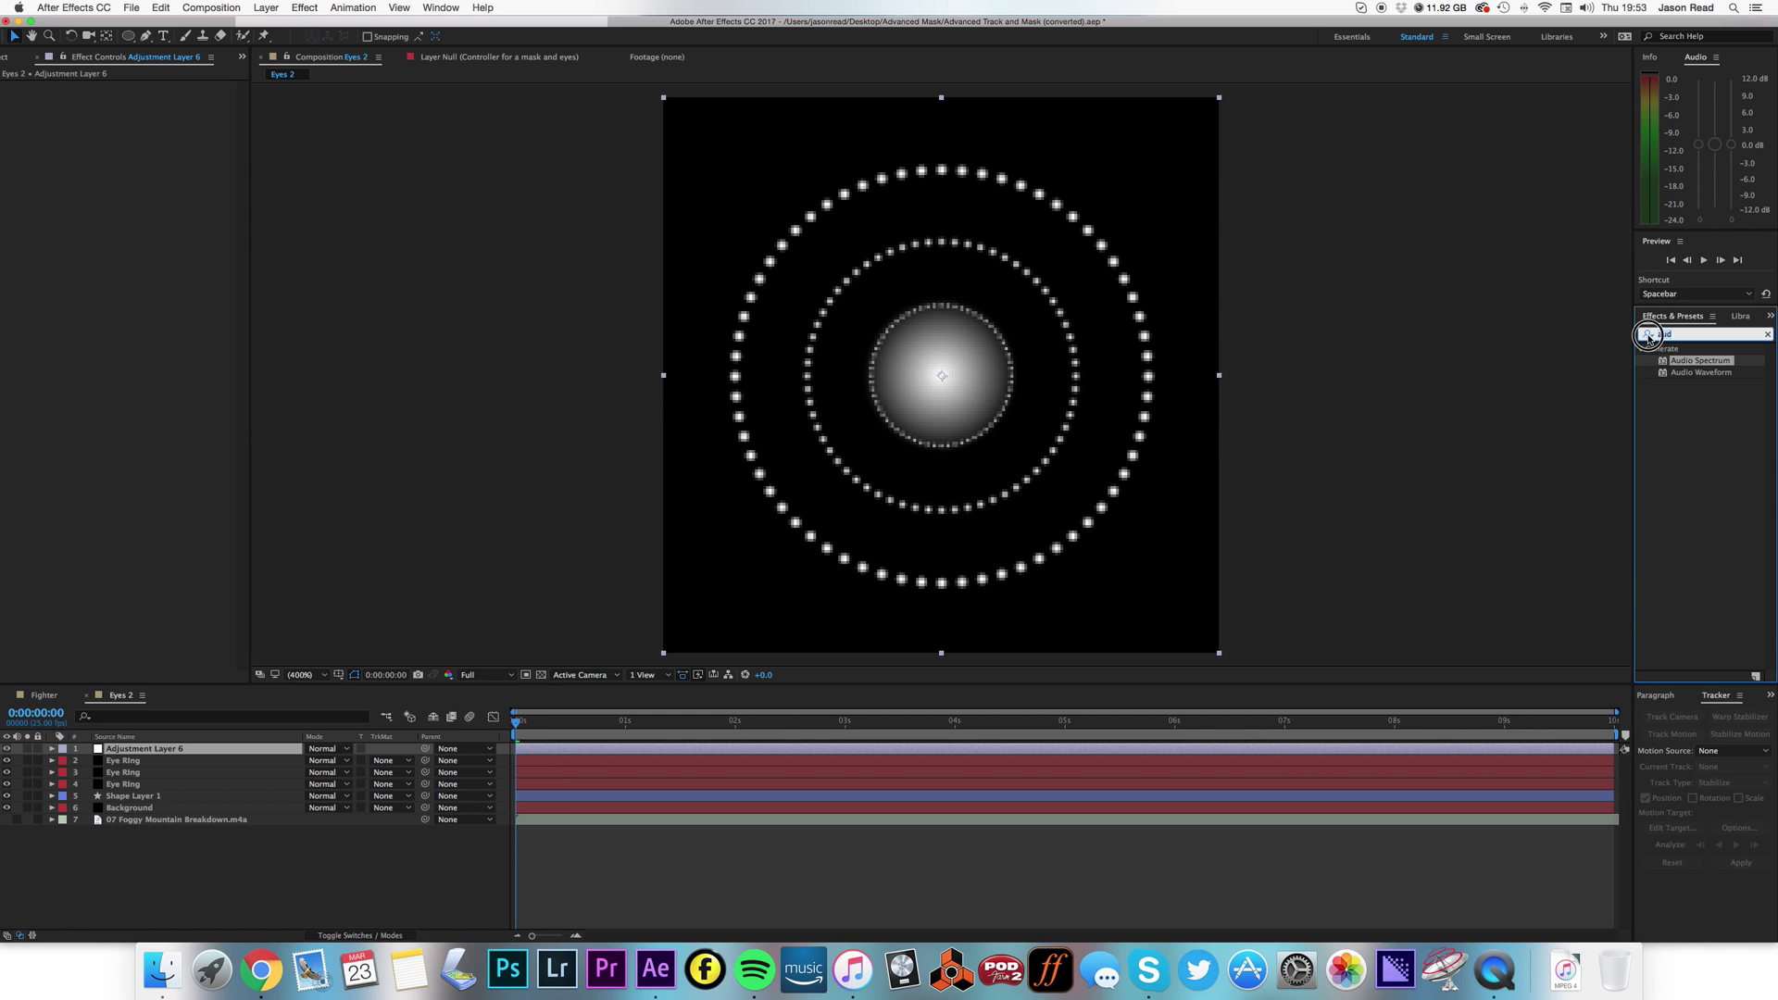
{"action": "type", "text": "curv"}
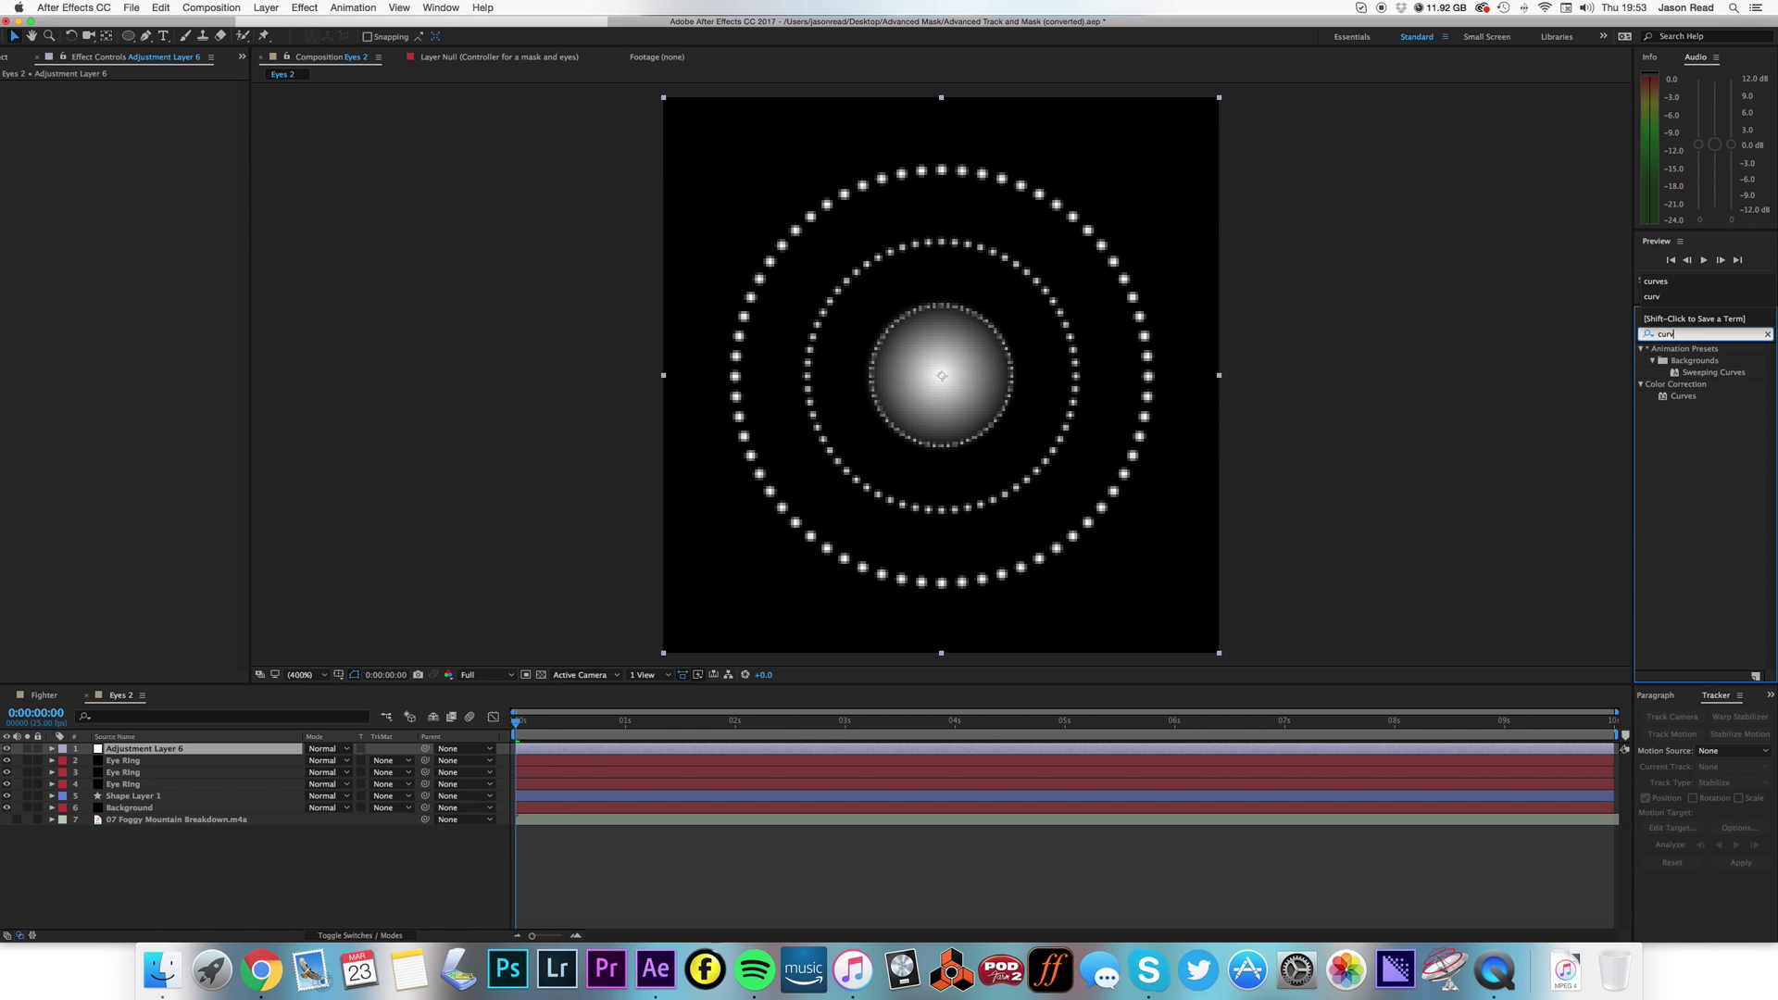
{"action": "left_click_drag", "start_coordinate": [1659, 400], "coordinate": [1028, 750]}
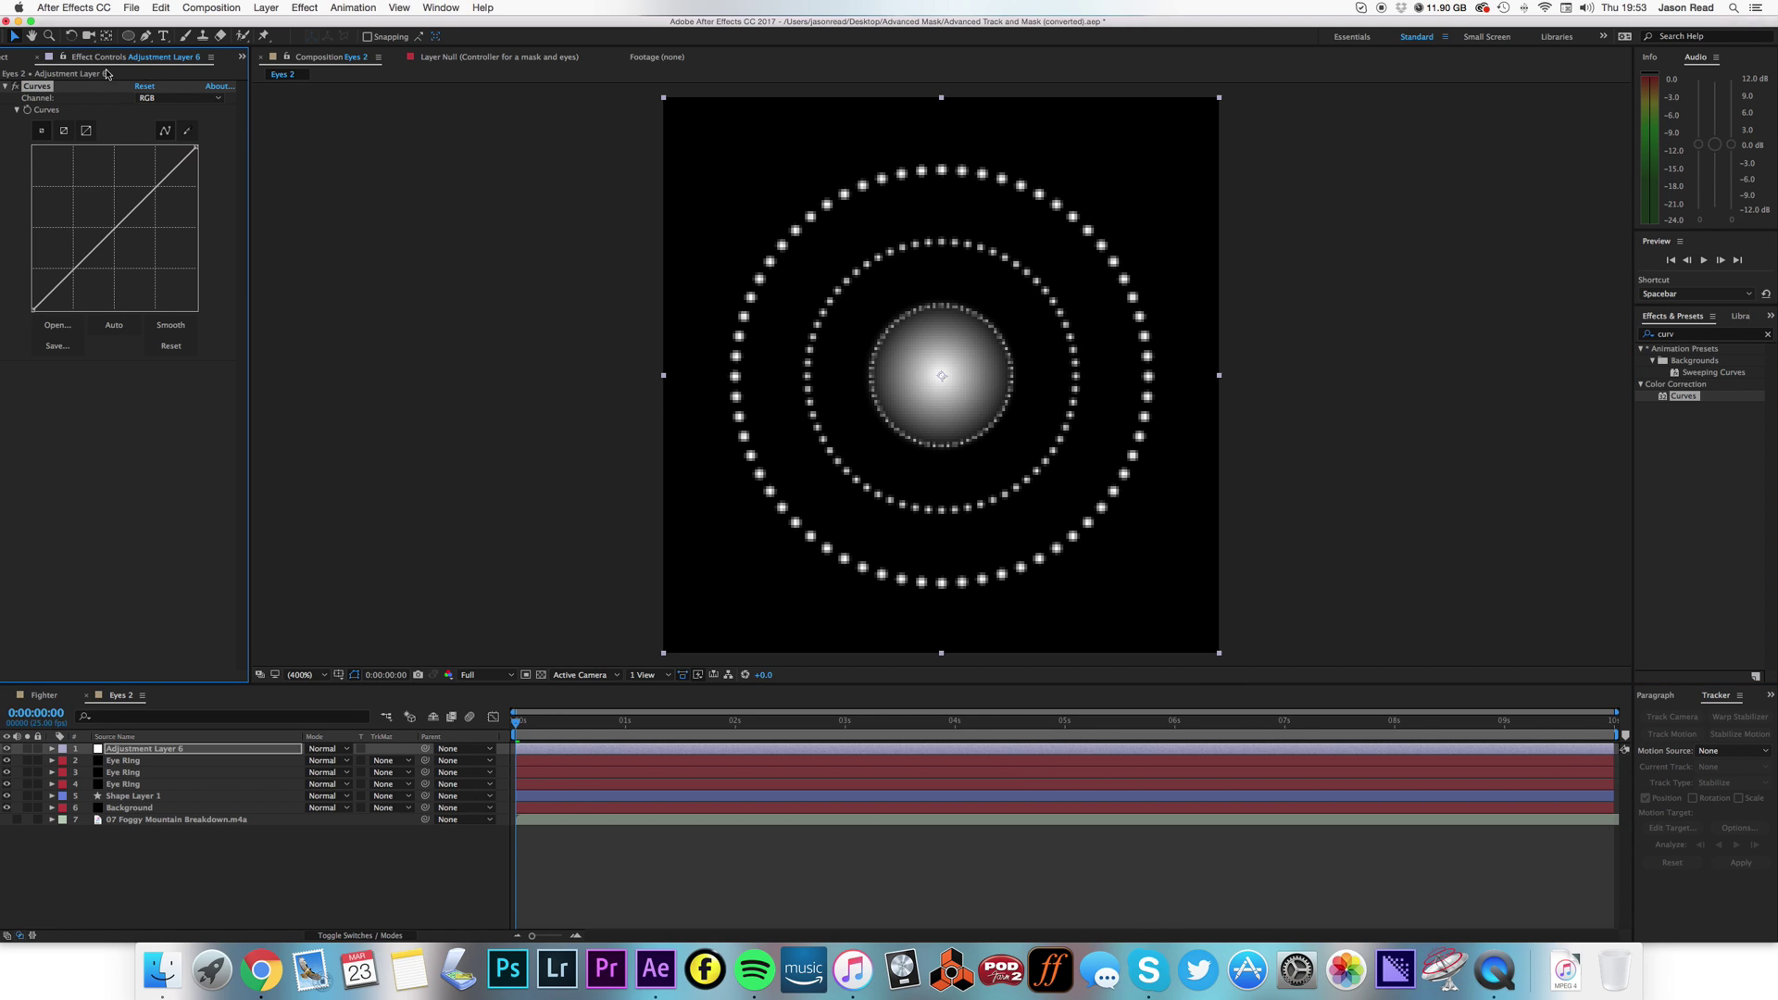
In Curves, lower the Red and Green curves and raise the Blue curve
{"action": "left_click", "coordinate": [190, 98]}
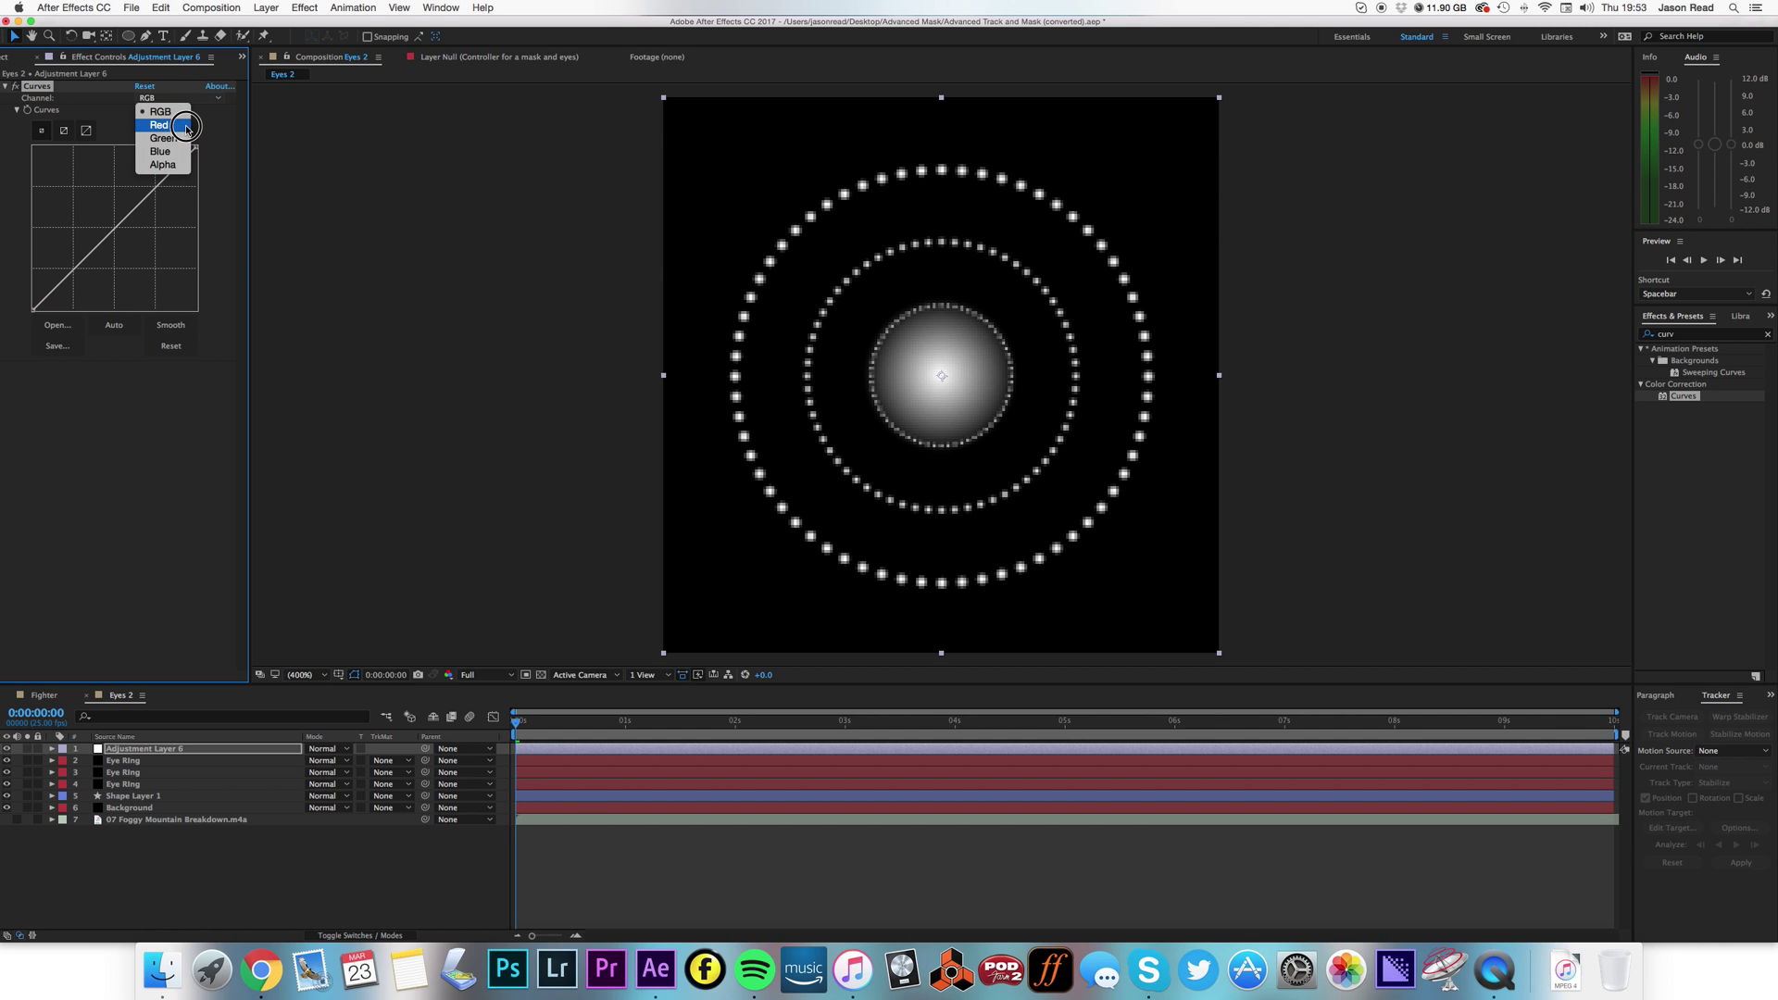
{"action": "left_click", "coordinate": [176, 125]}
{"action": "mouse_move", "coordinate": [119, 222]}
{"action": "left_mouse_down"}
{"action": "mouse_move", "coordinate": [147, 247]}
{"action": "mouse_move", "coordinate": [147, 229]}
{"action": "left_mouse_up"}
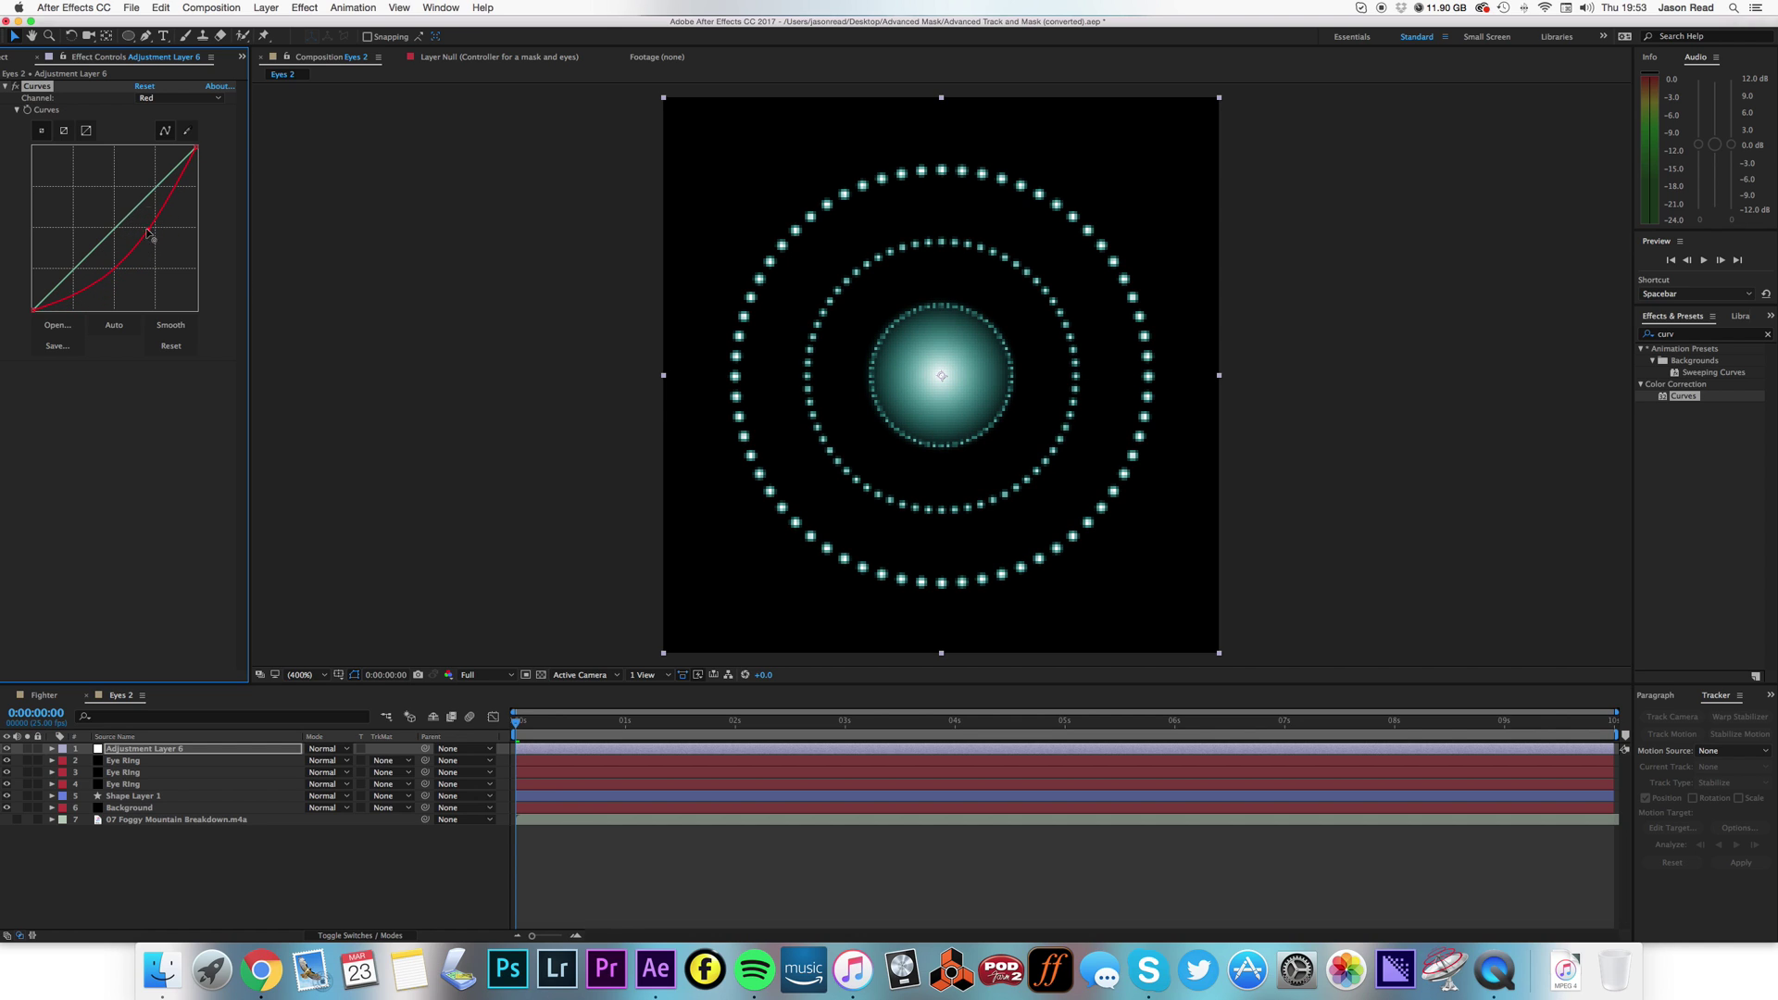
{"action": "left_click", "coordinate": [181, 99]}
{"action": "left_click", "coordinate": [178, 113]}
{"action": "mouse_move", "coordinate": [123, 220]}
{"action": "left_mouse_down"}
{"action": "mouse_move", "coordinate": [151, 246]}
{"action": "mouse_move", "coordinate": [133, 231]}
{"action": "left_mouse_up"}
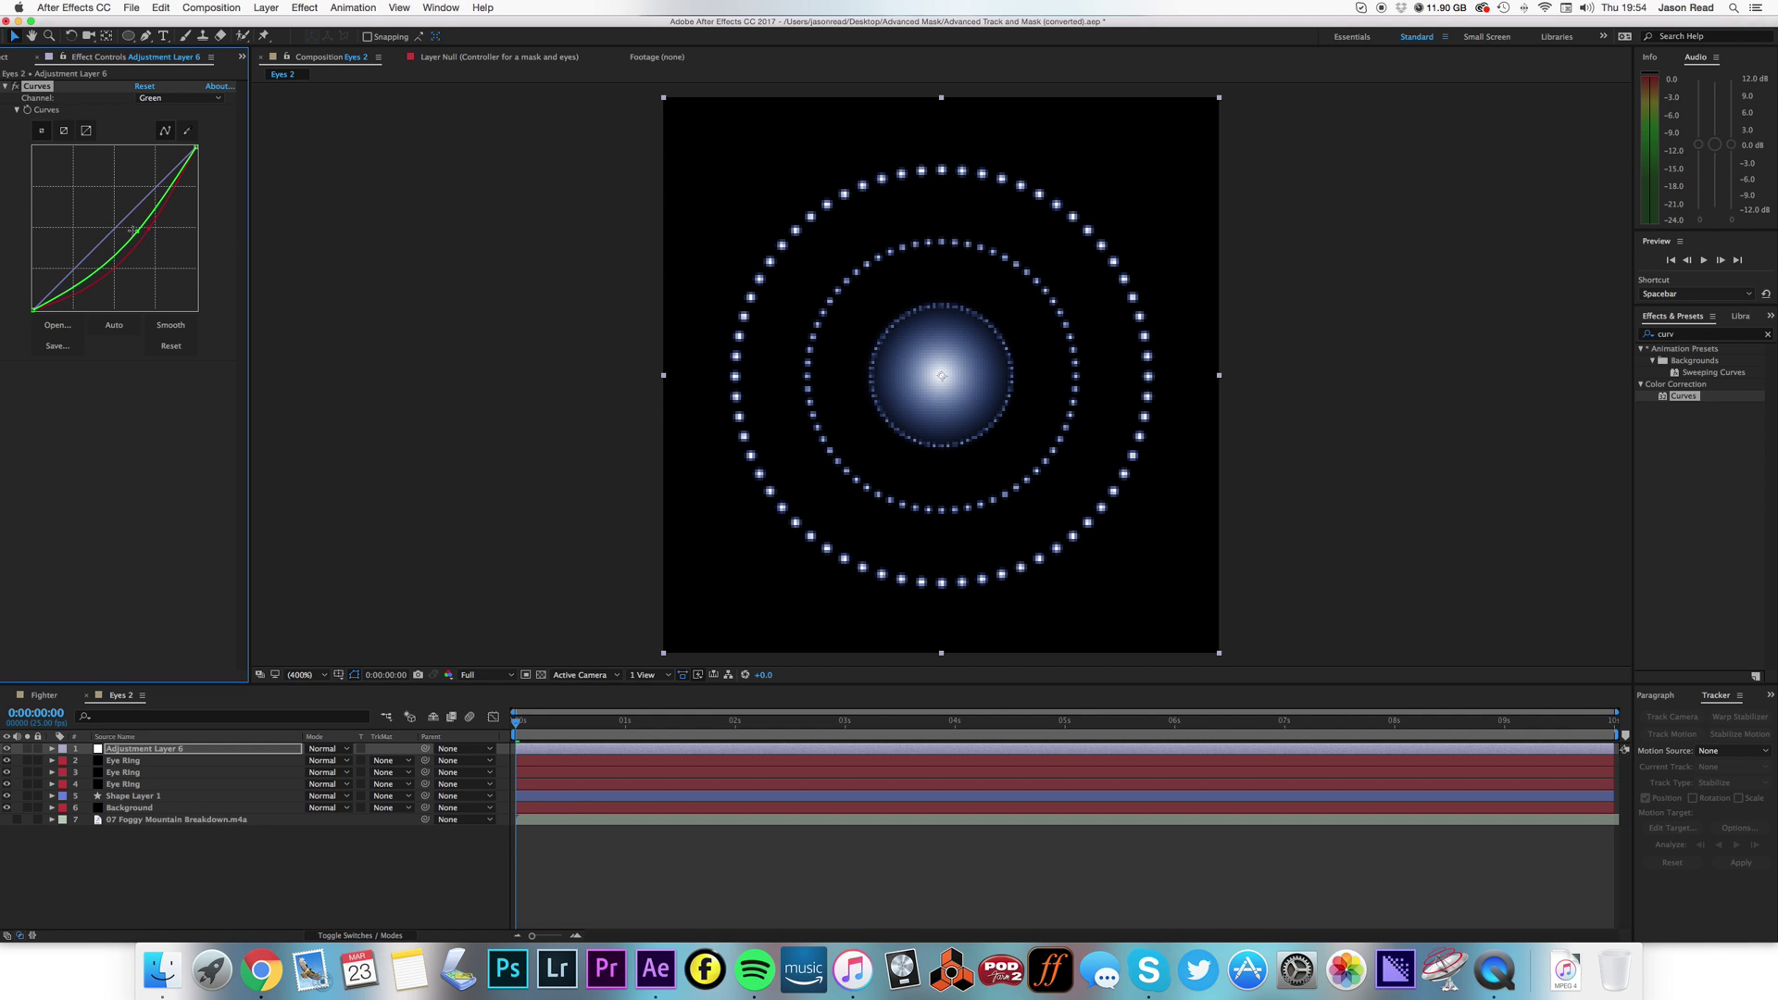
{"action": "left_click", "coordinate": [169, 98]}
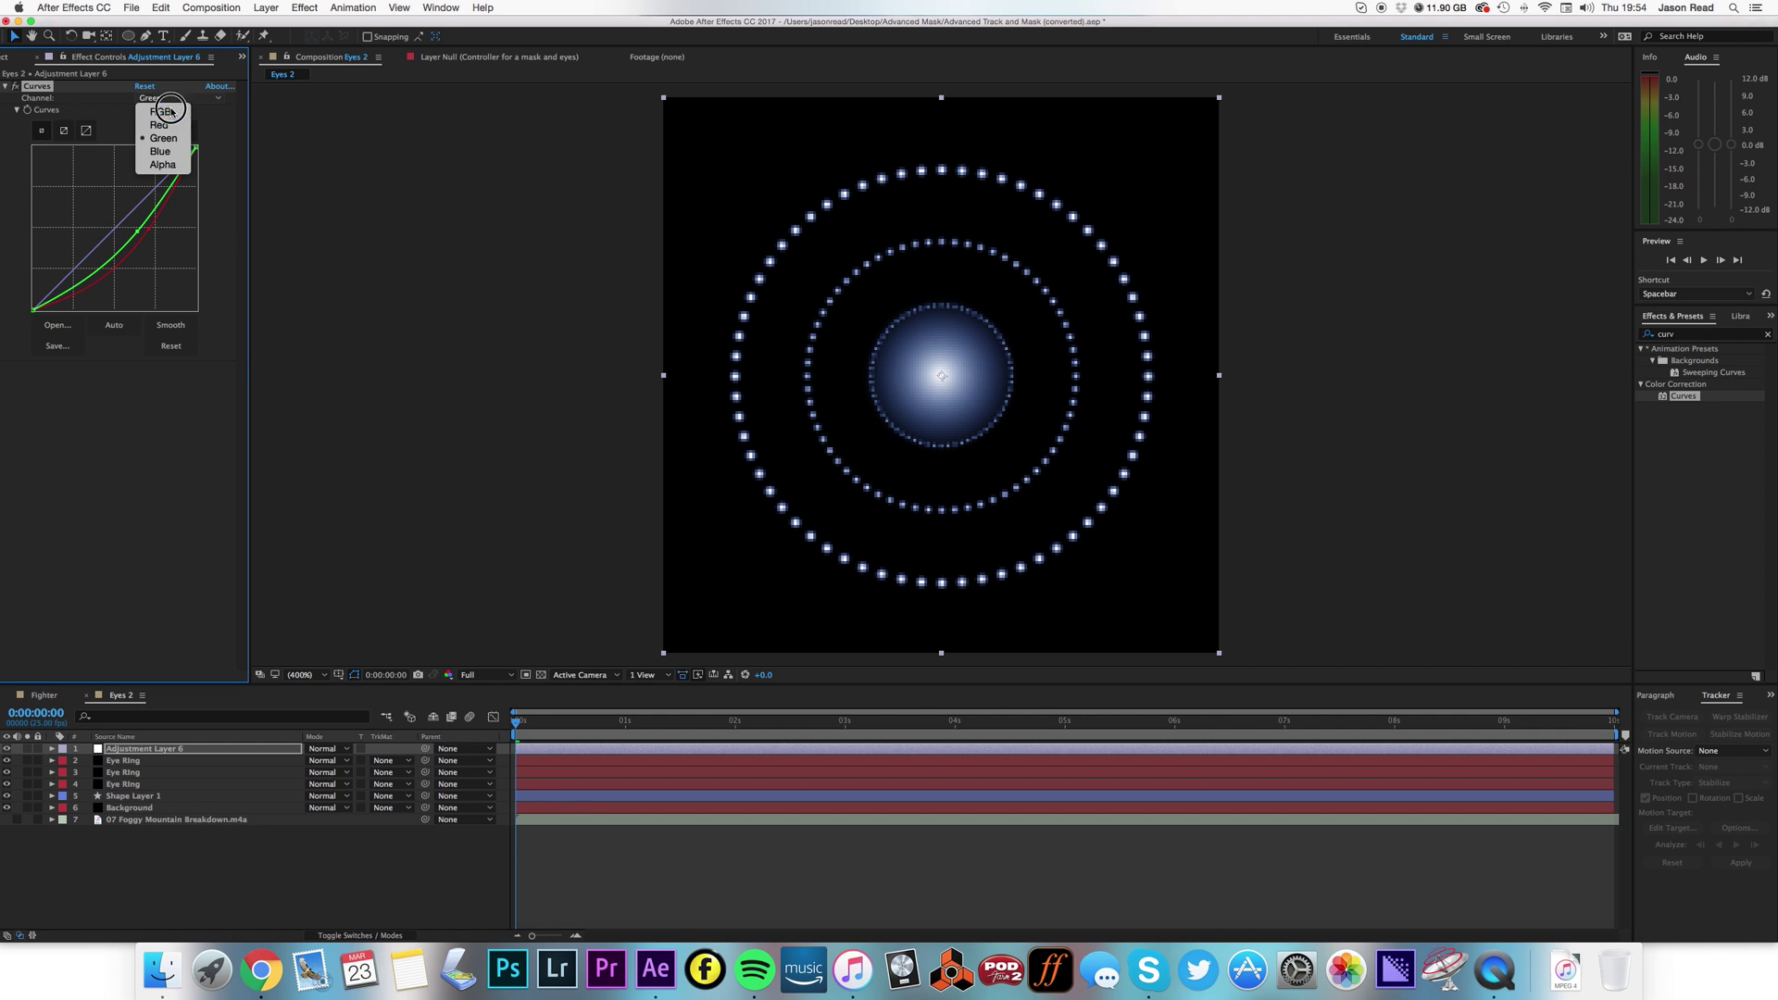
{"action": "left_click", "coordinate": [174, 164]}
{"action": "left_click", "coordinate": [174, 99]}
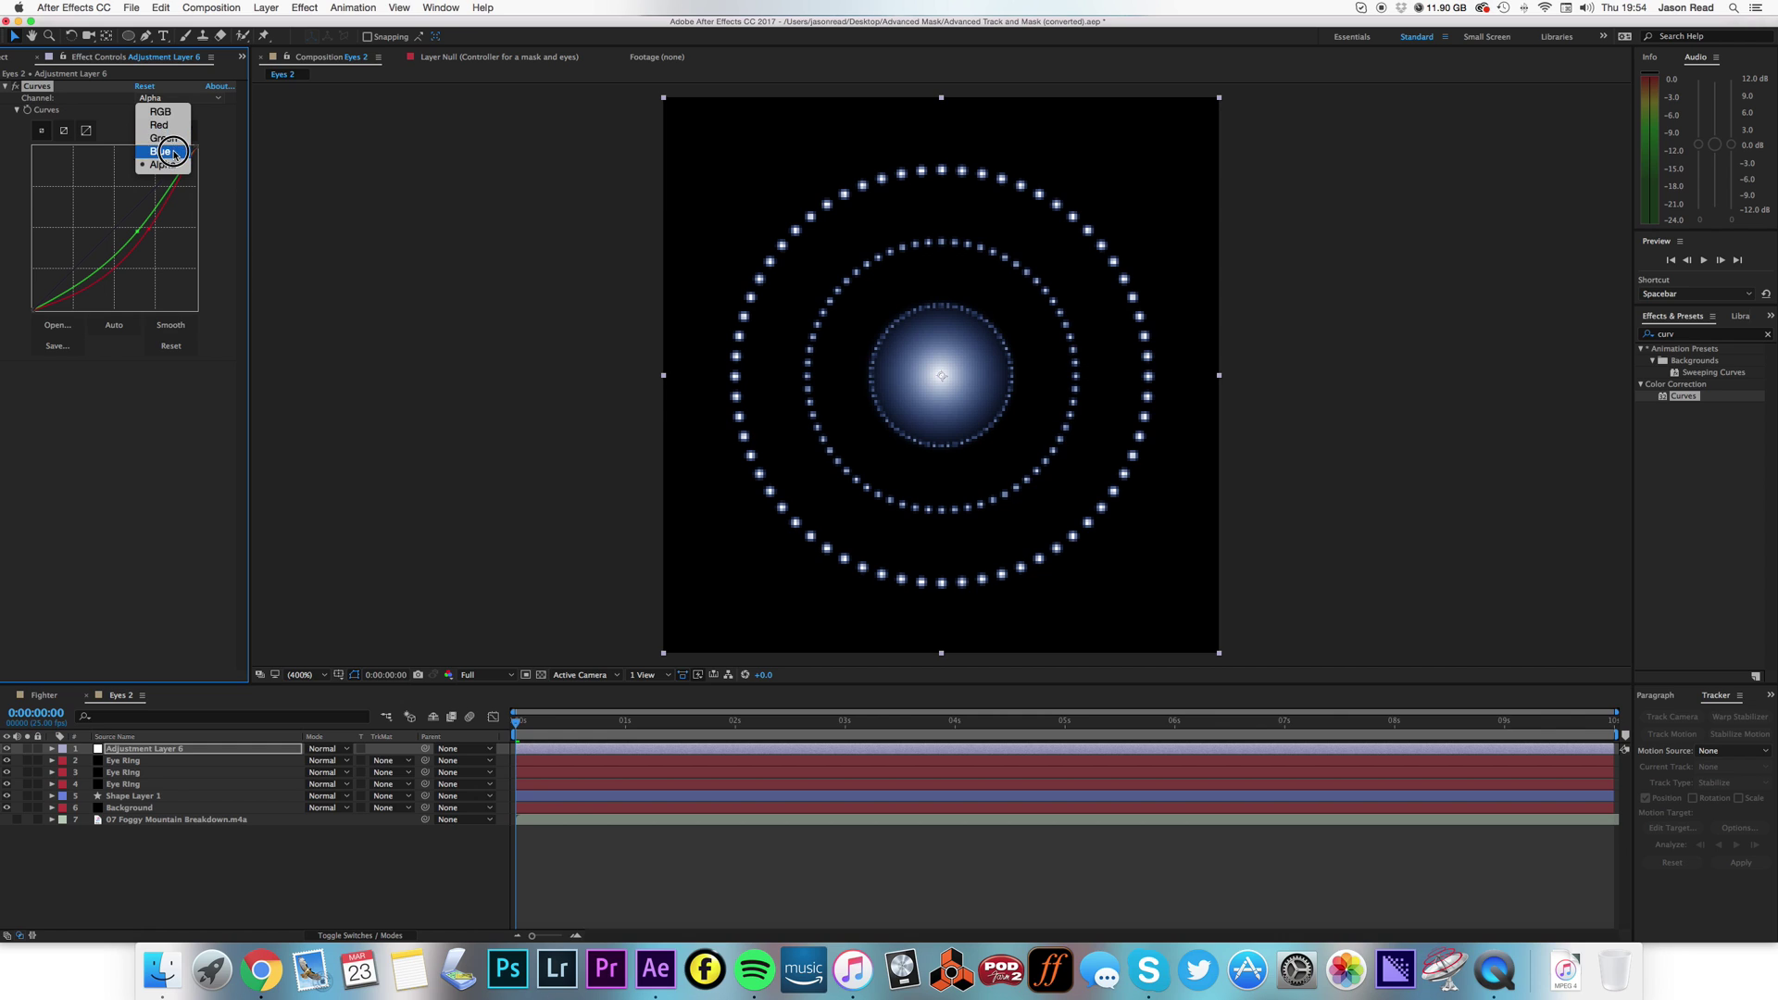
{"action": "left_click", "coordinate": [172, 151]}
{"action": "left_click_drag", "start_coordinate": [126, 220], "coordinate": [107, 206]}
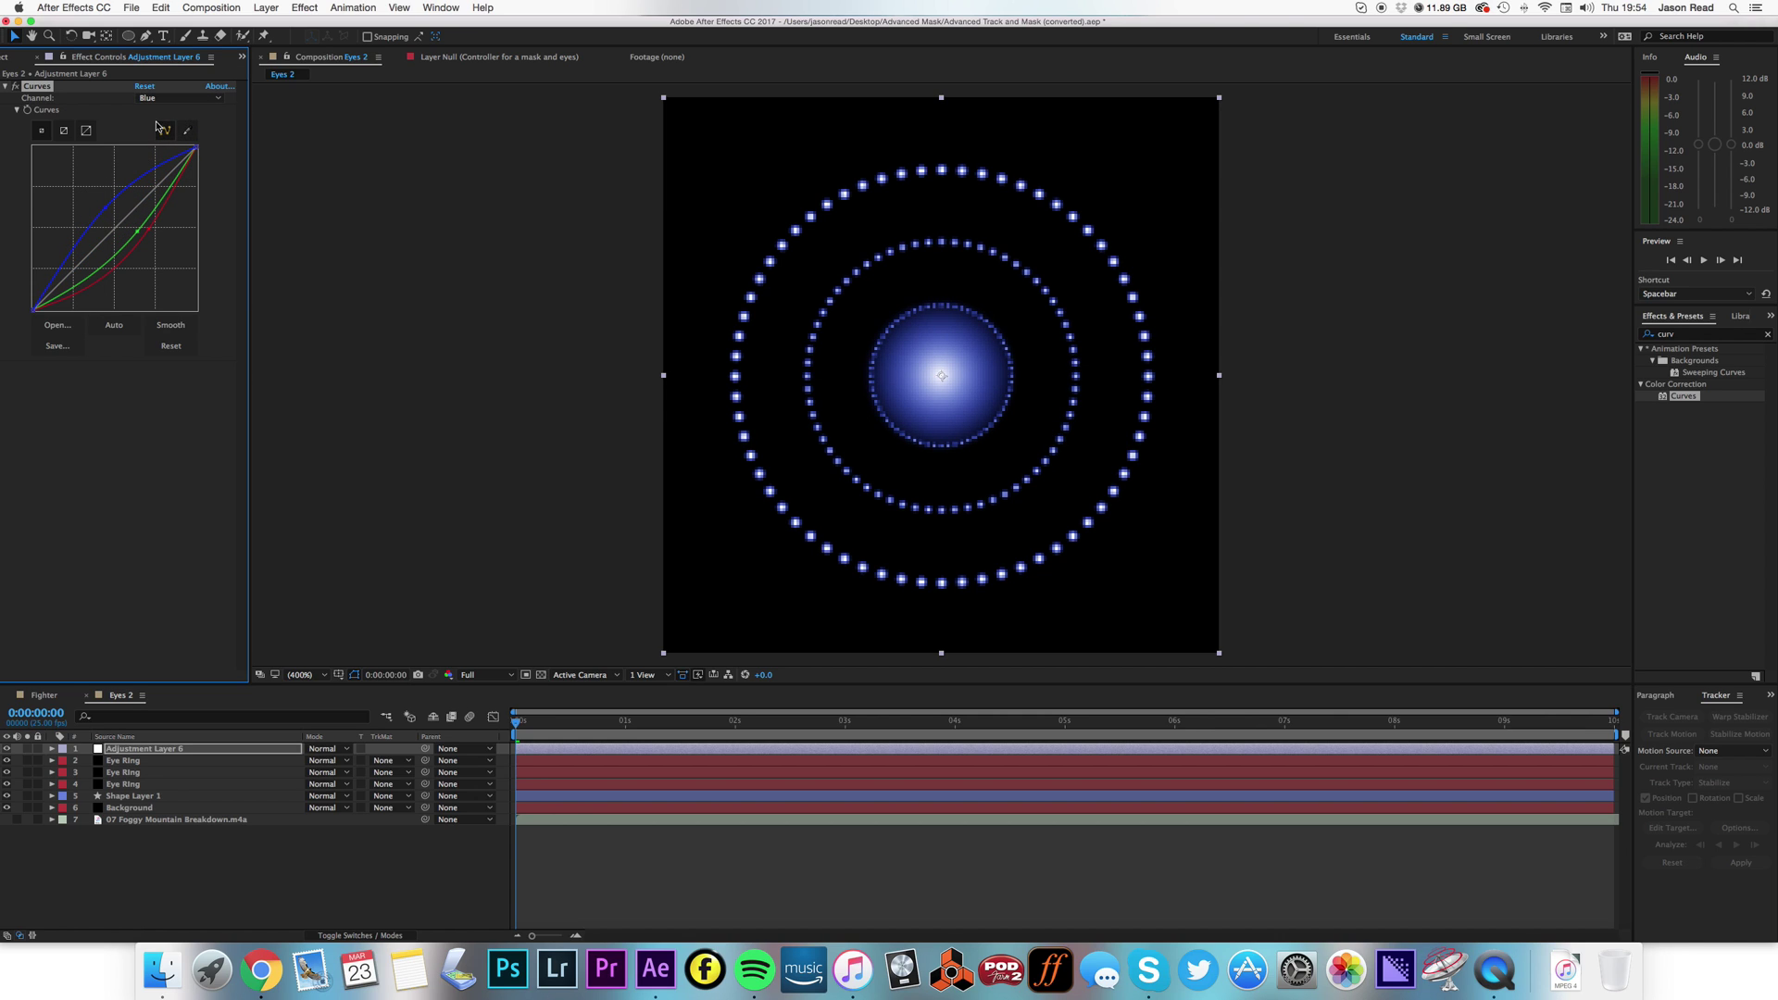
Bend the RGB curve to darken shadows and brighten highlights, then preview at 100%
{"action": "left_click", "coordinate": [176, 98]}
{"action": "left_click", "coordinate": [173, 115]}
{"action": "left_click_drag", "start_coordinate": [73, 270], "coordinate": [72, 280]}
{"action": "left_click_drag", "start_coordinate": [139, 211], "coordinate": [139, 174]}
{"action": "left_click", "coordinate": [308, 675]}
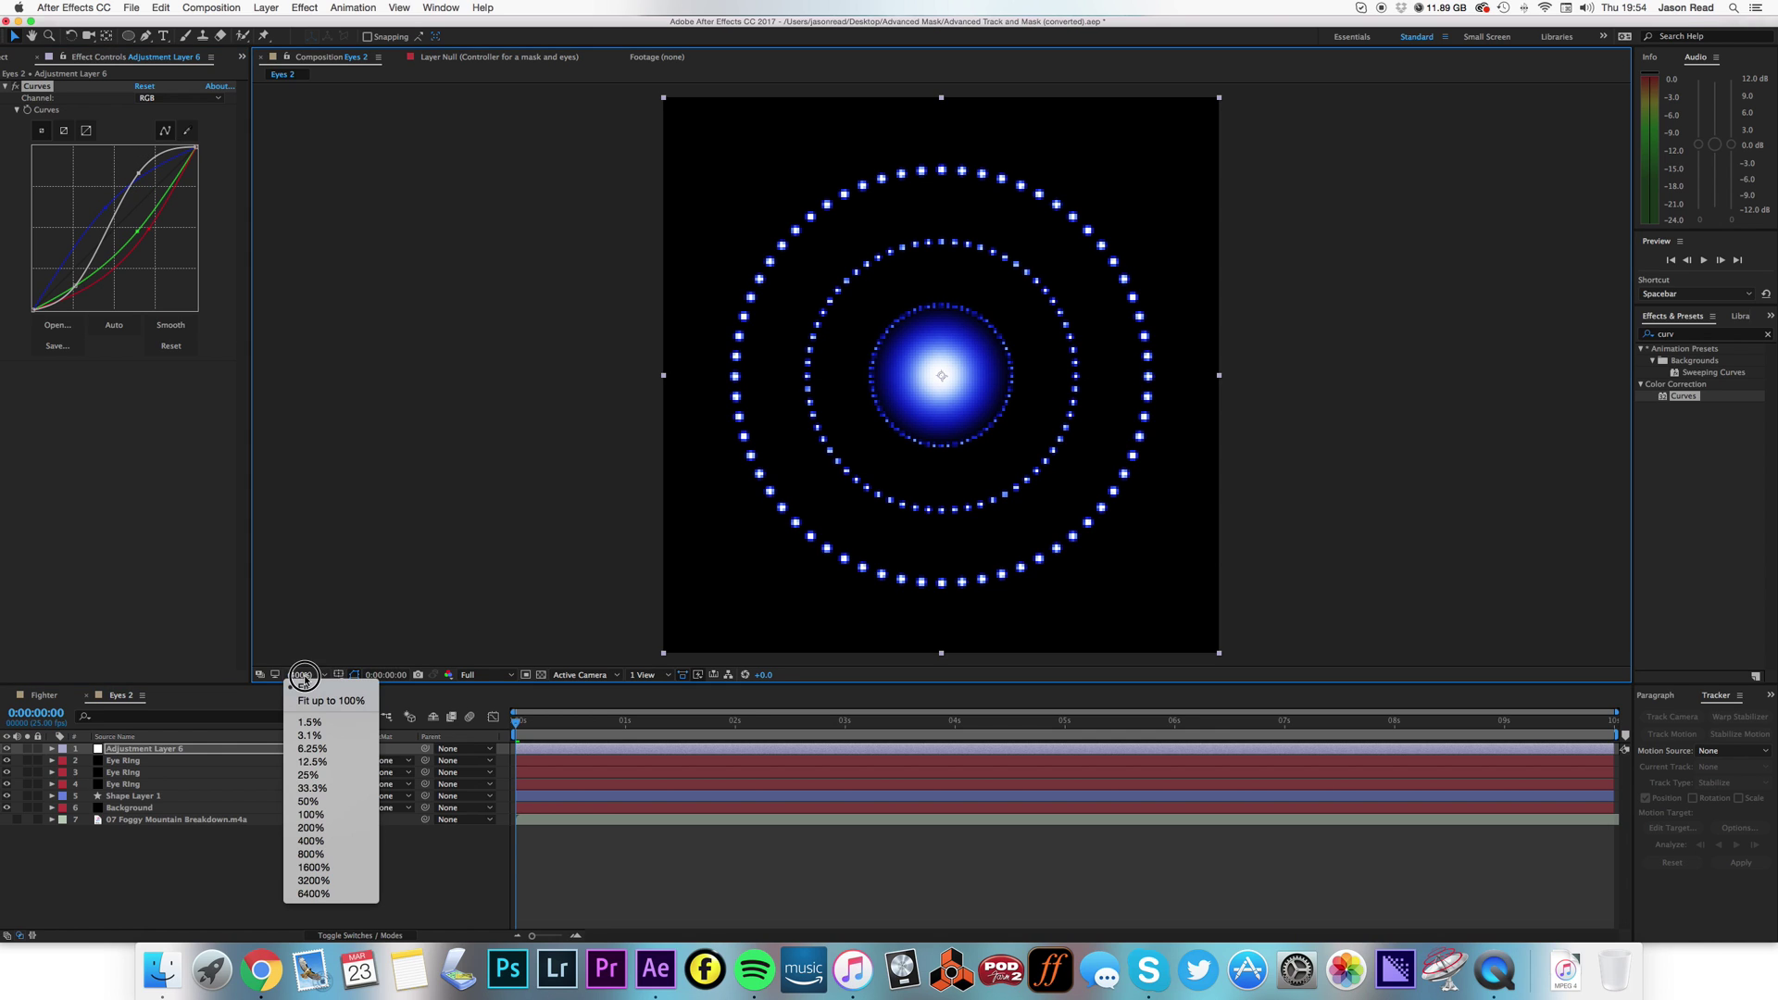
{"action": "left_click", "coordinate": [340, 701]}
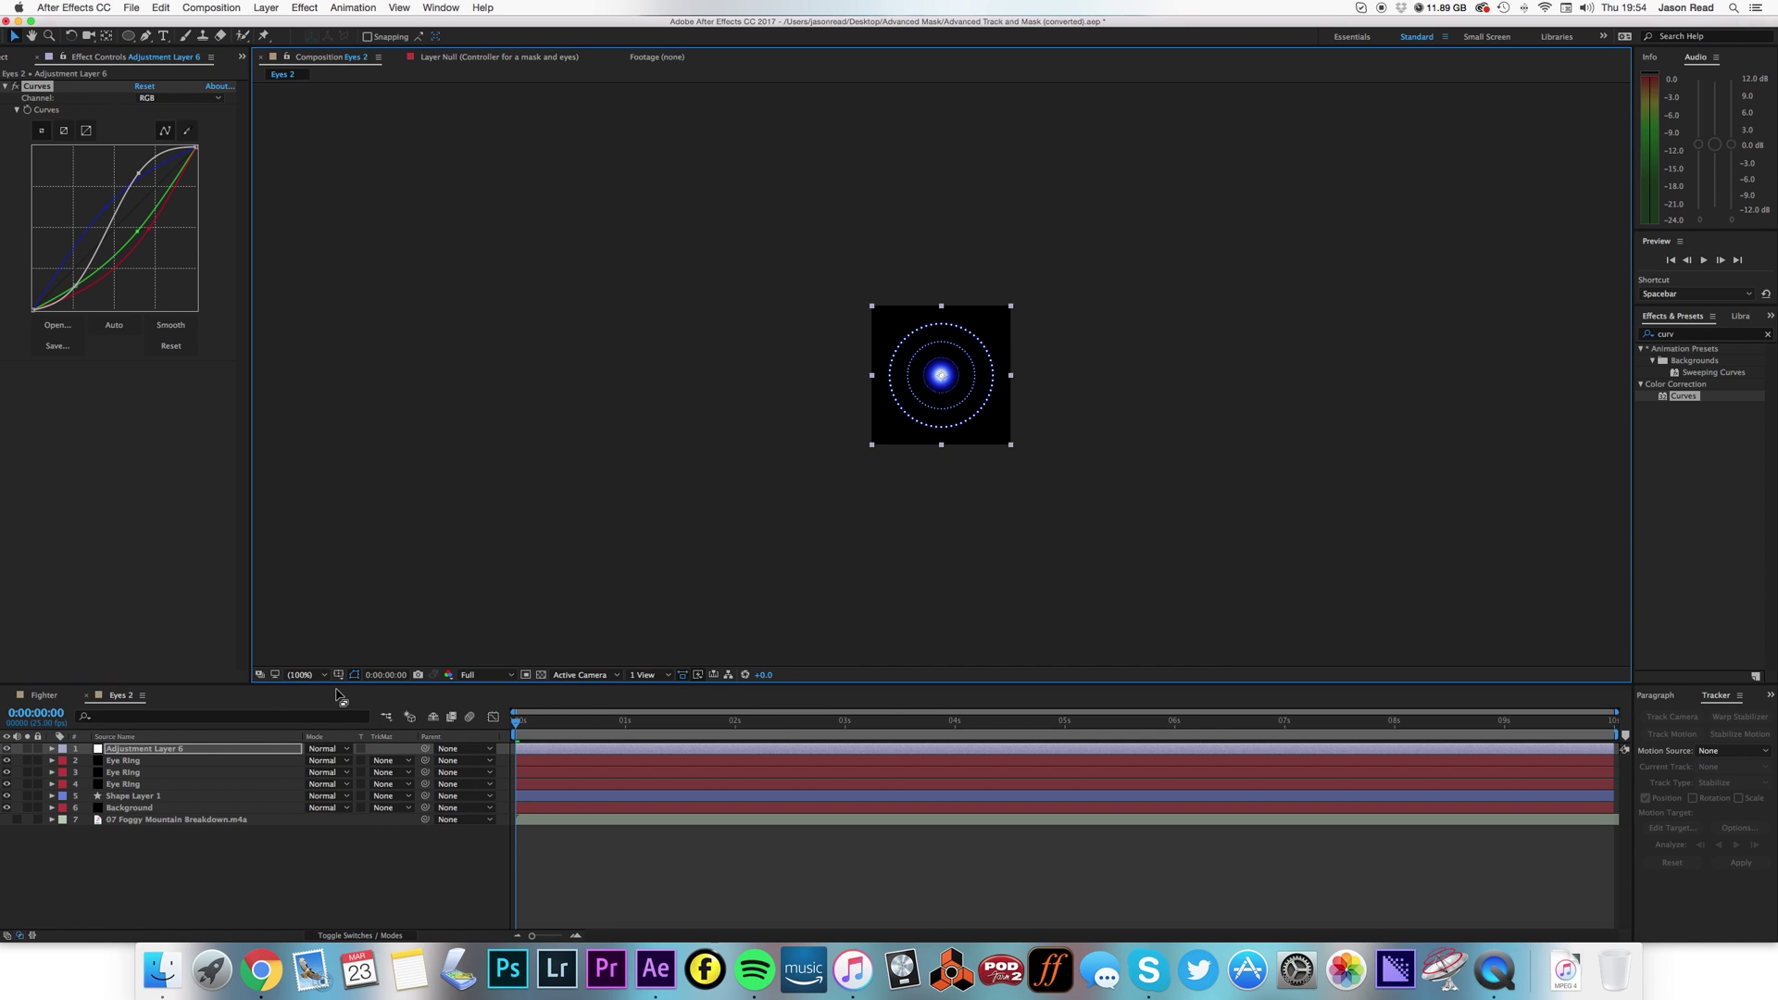
{"action": "key", "text": "space"}
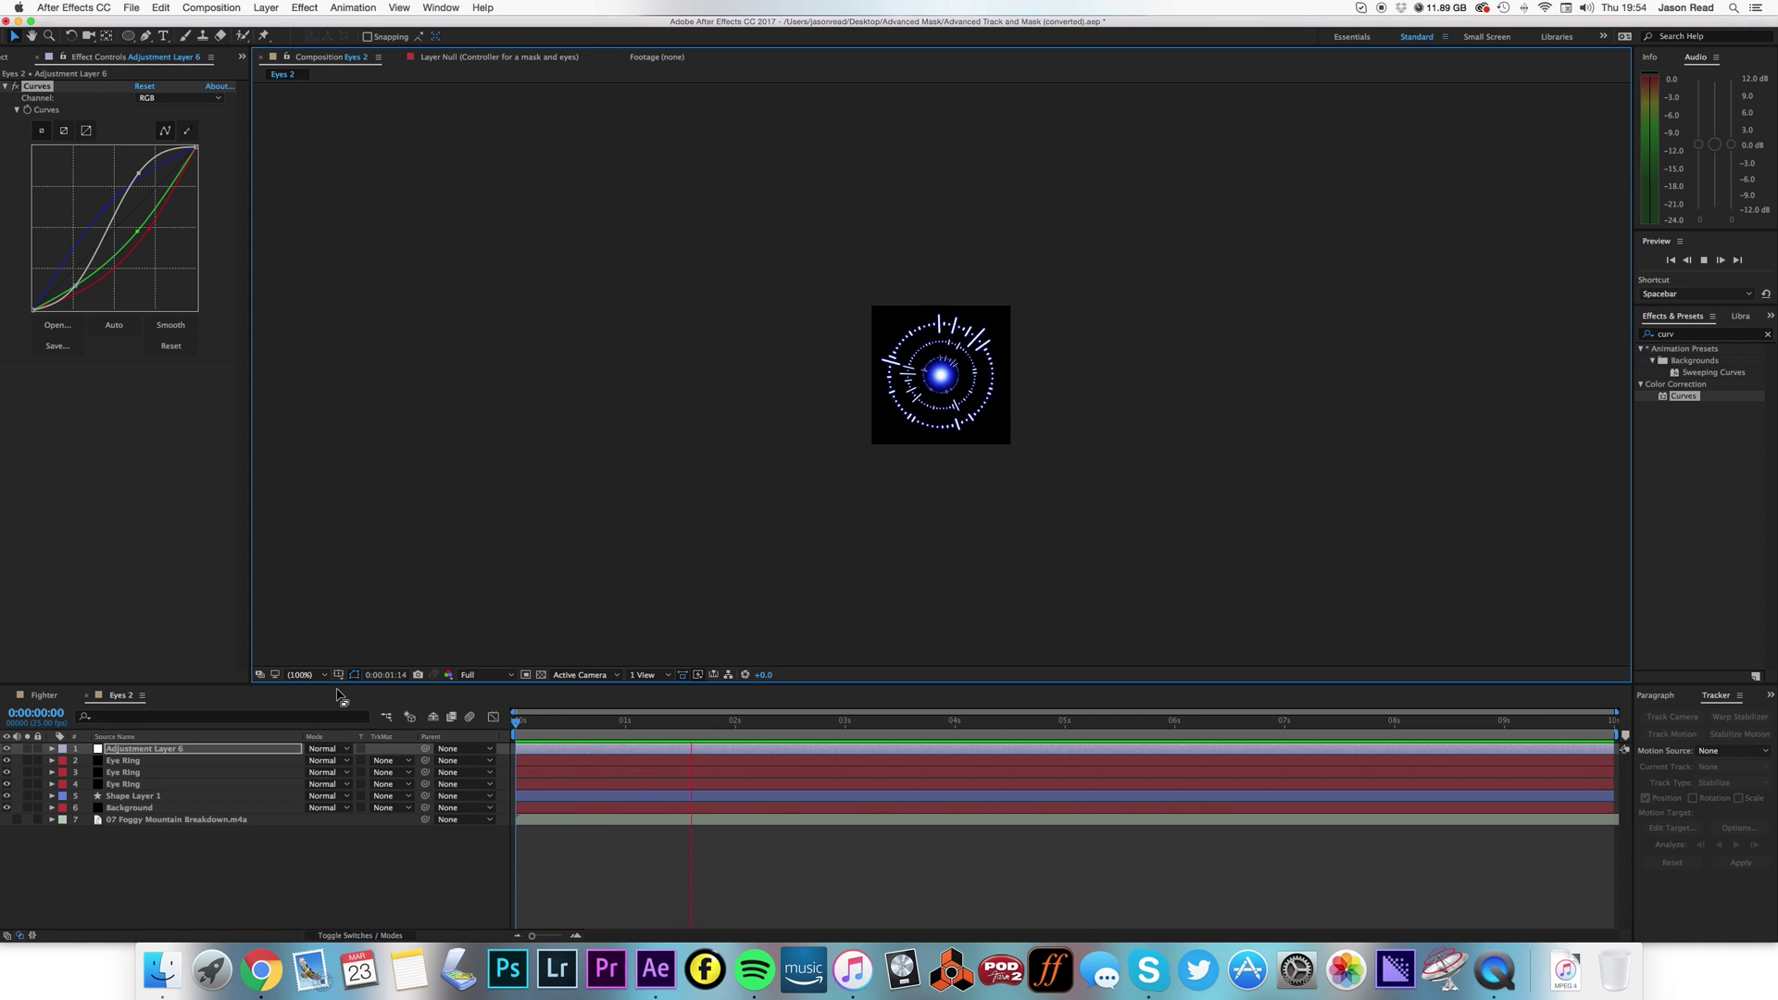
{"action": "key", "text": "space"}
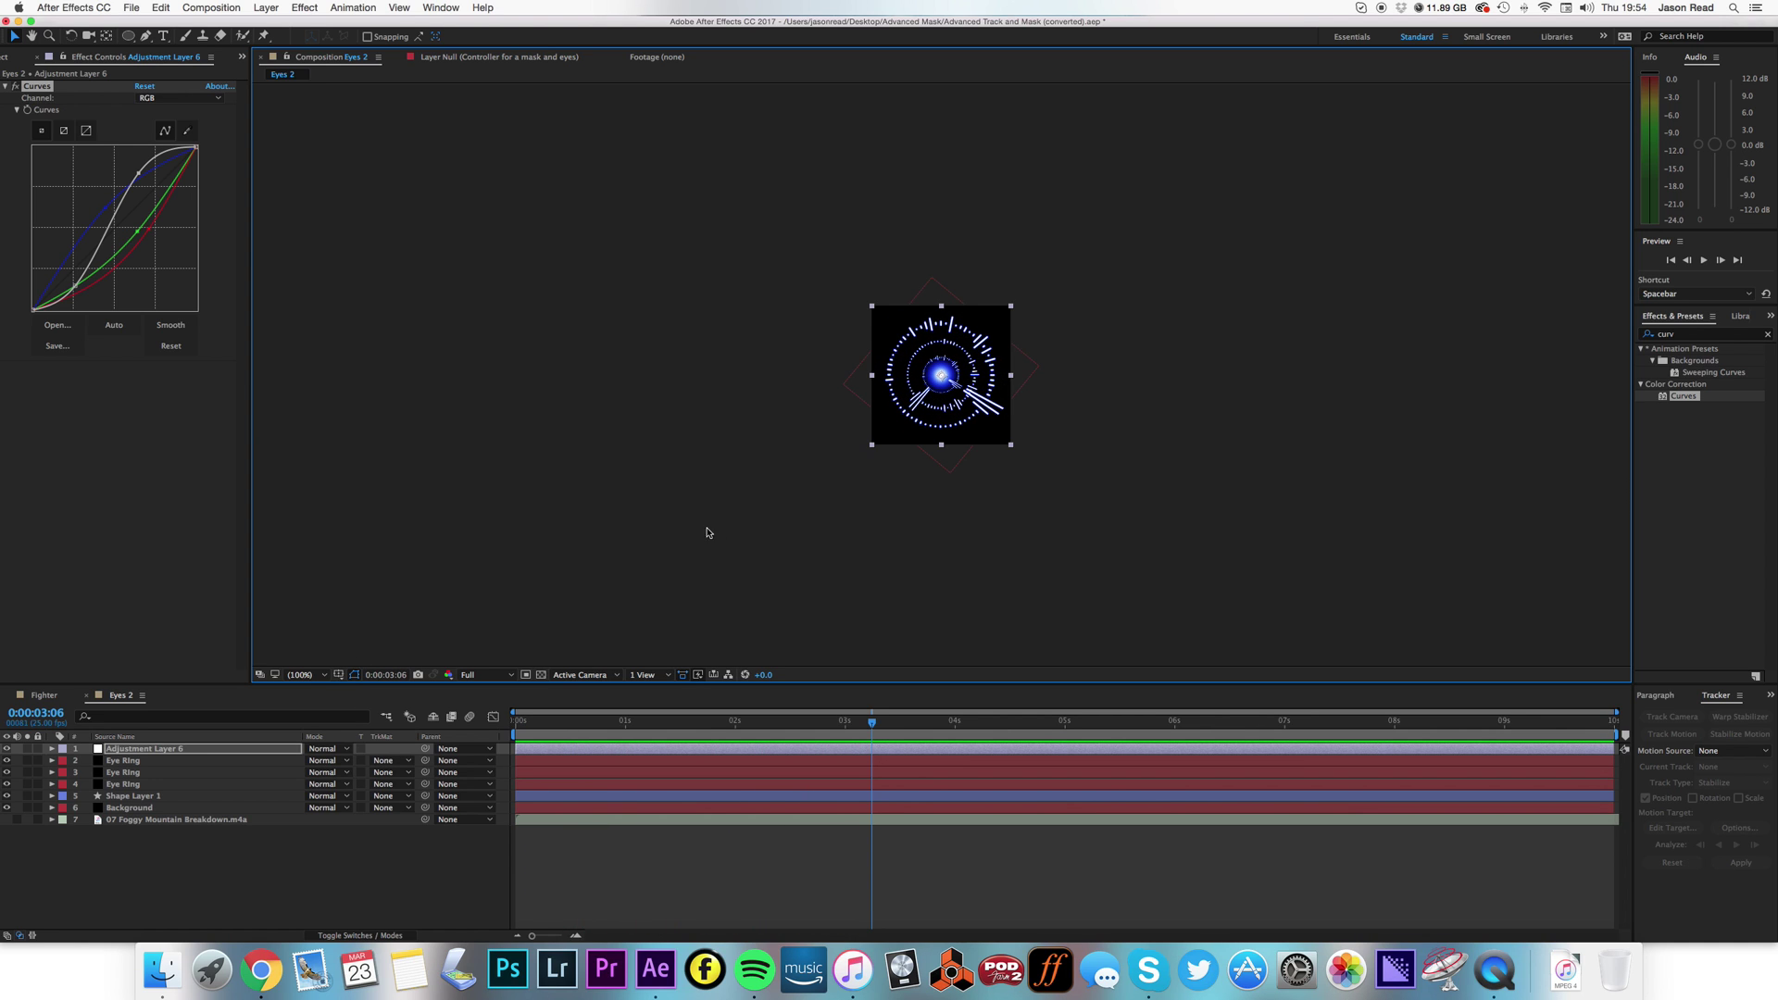
Apply Stylize > Glow to the adjustment layer and raise its Glow Radius to 107
{"action": "left_click", "coordinate": [7, 86]}
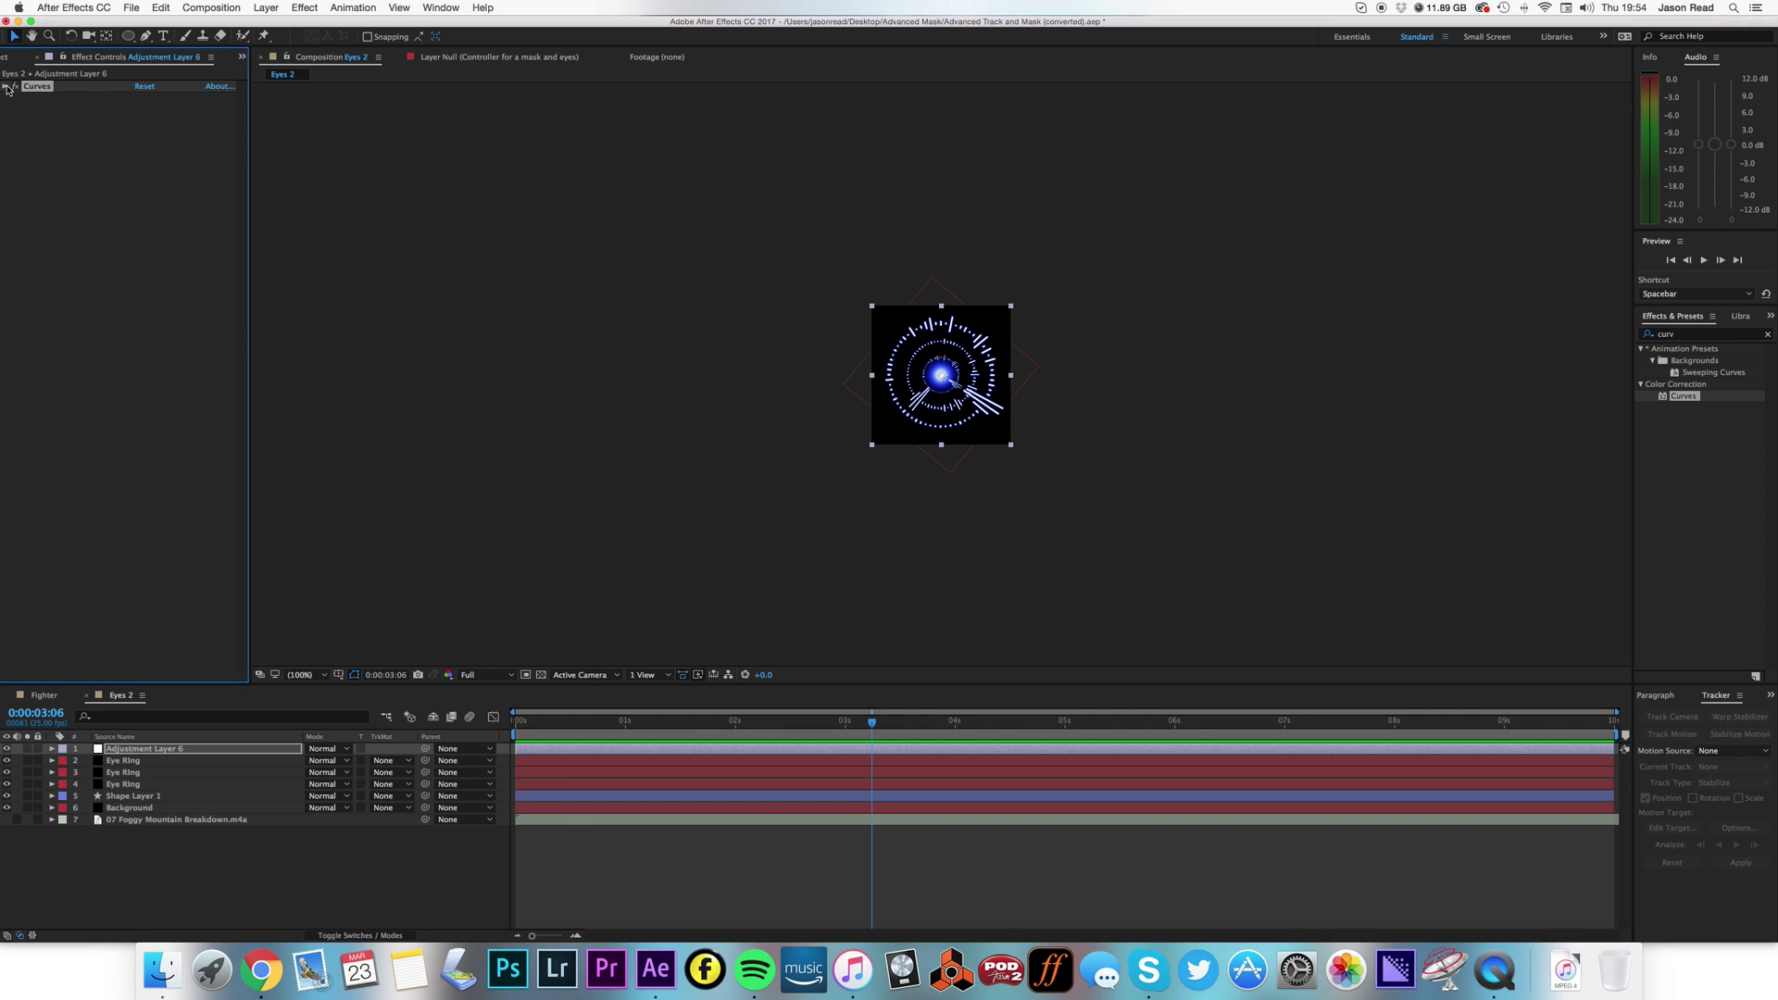
{"action": "left_click", "coordinate": [1724, 332]}
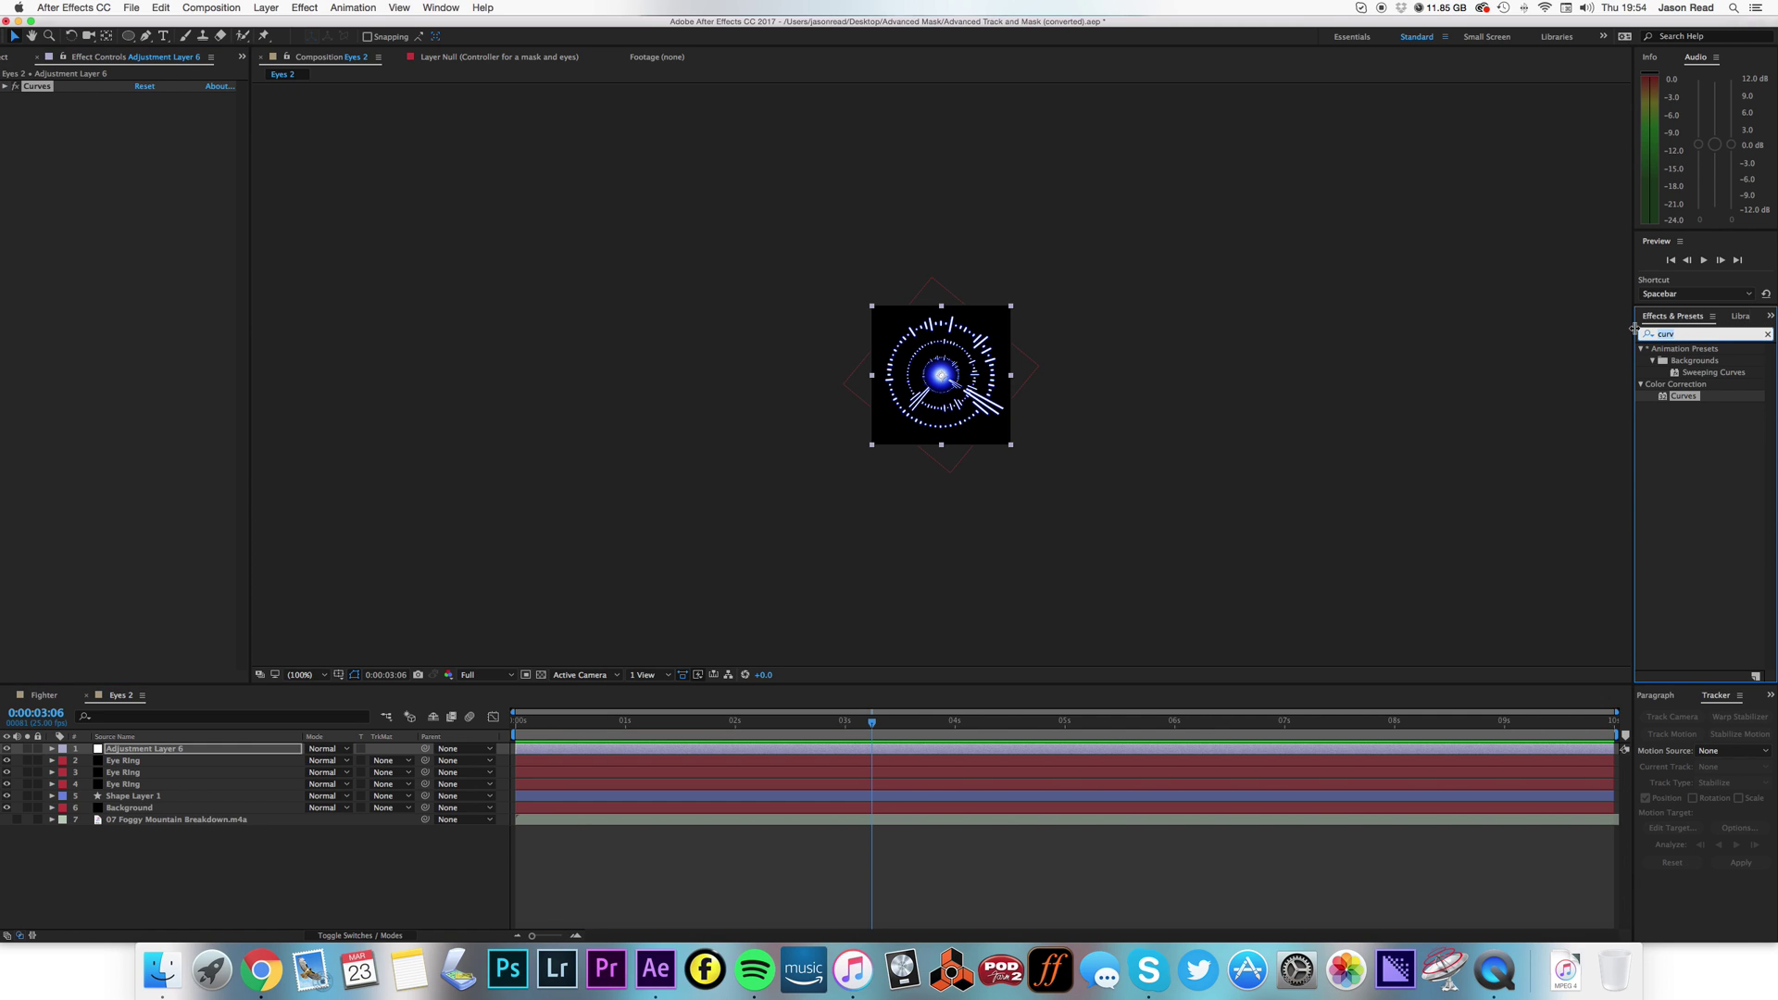
{"action": "type", "text": "glow"}
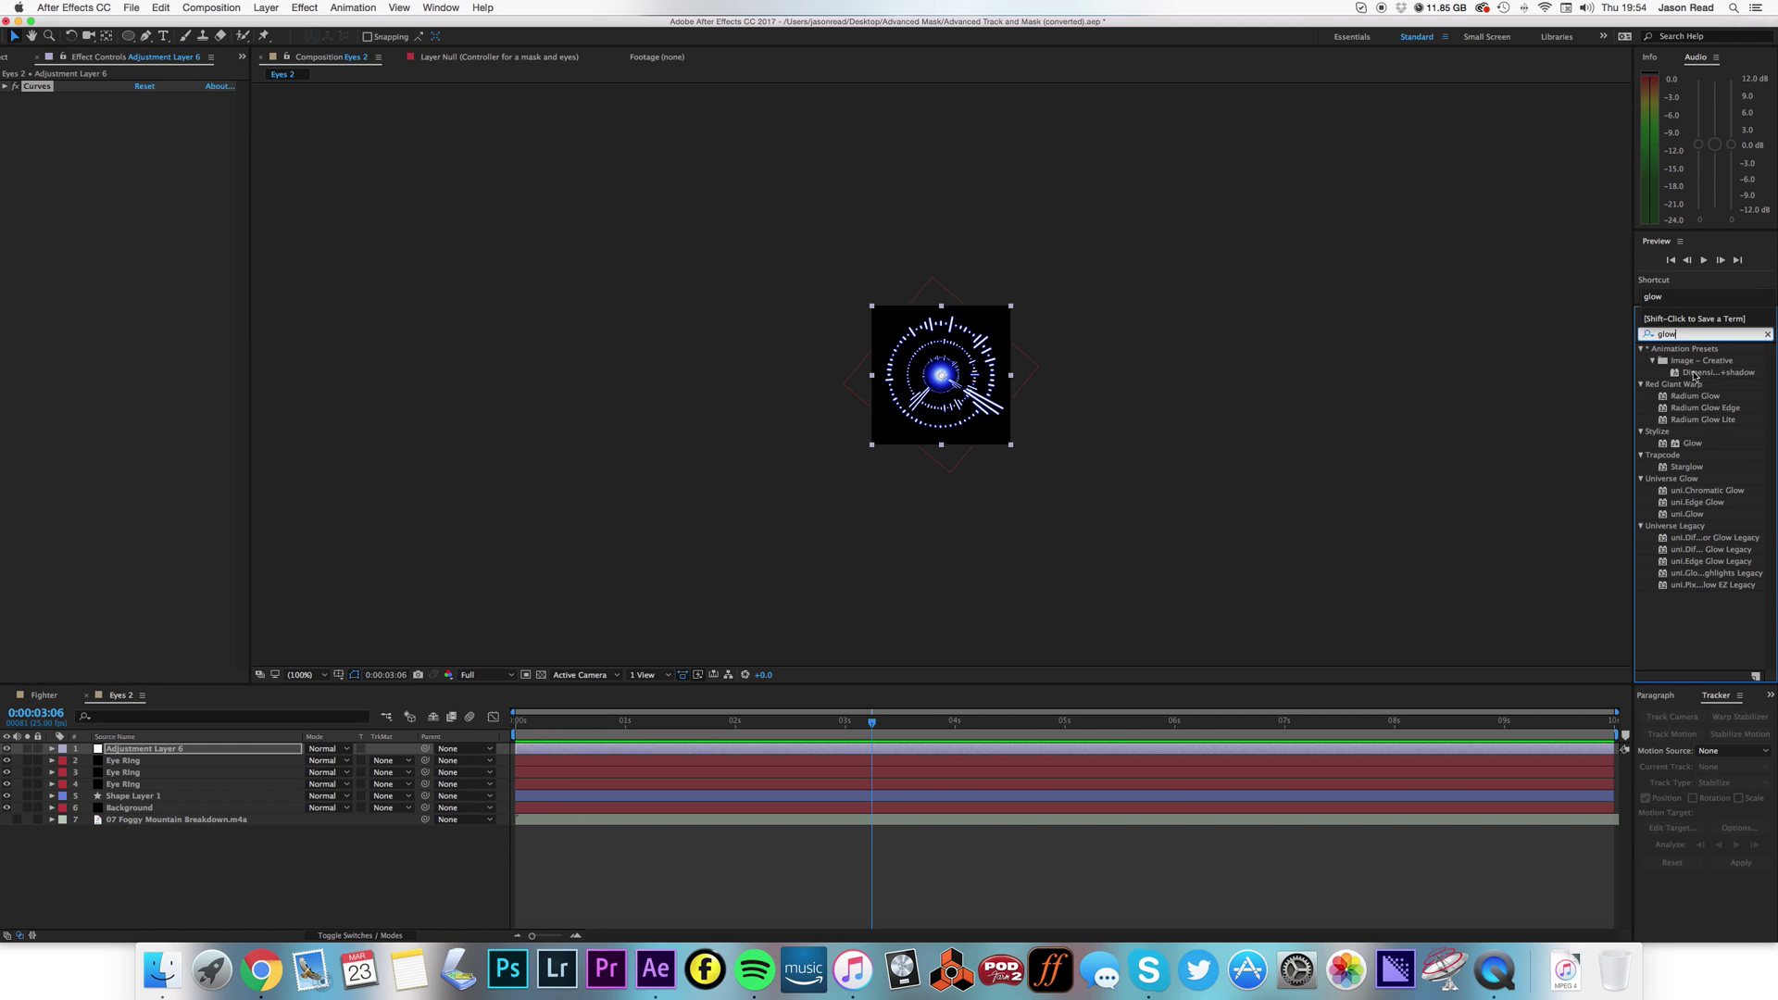
{"action": "left_click_drag", "start_coordinate": [1662, 448], "coordinate": [1263, 740]}
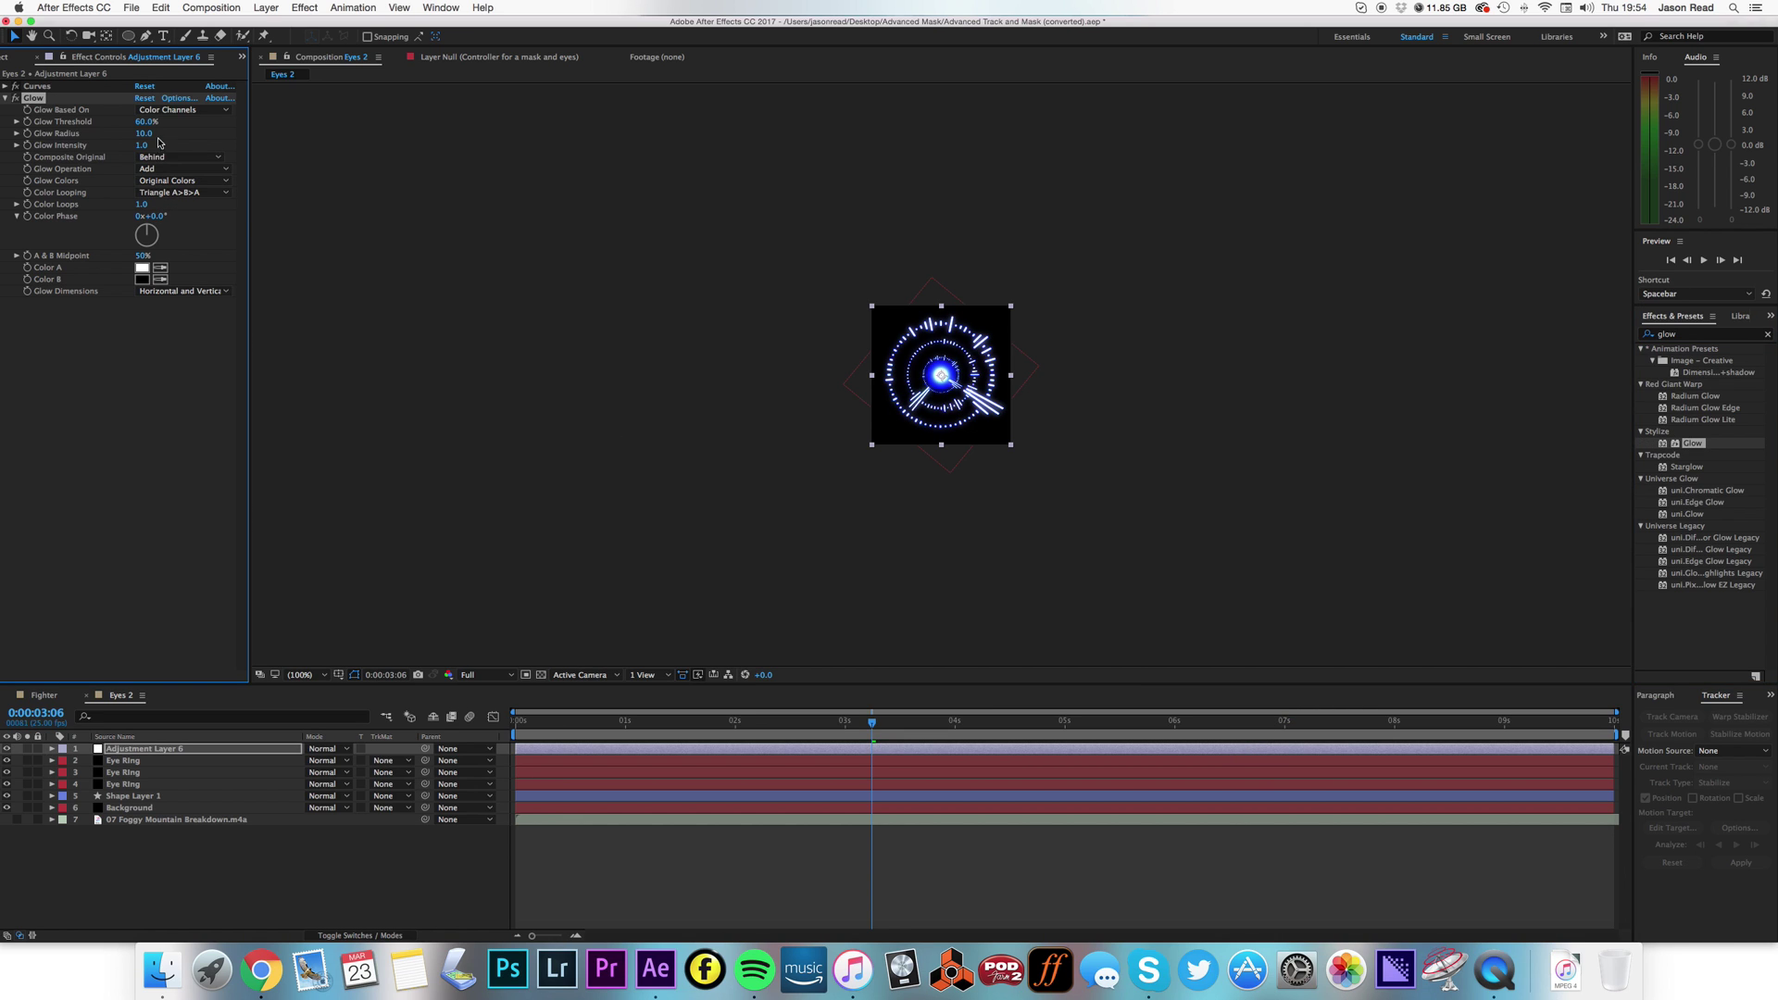
{"action": "left_click_drag", "start_coordinate": [147, 135], "coordinate": [68, 127]}
Preview the blooming blue rings, replaying from frame 0:00:00:22
{"action": "key", "text": "space"}
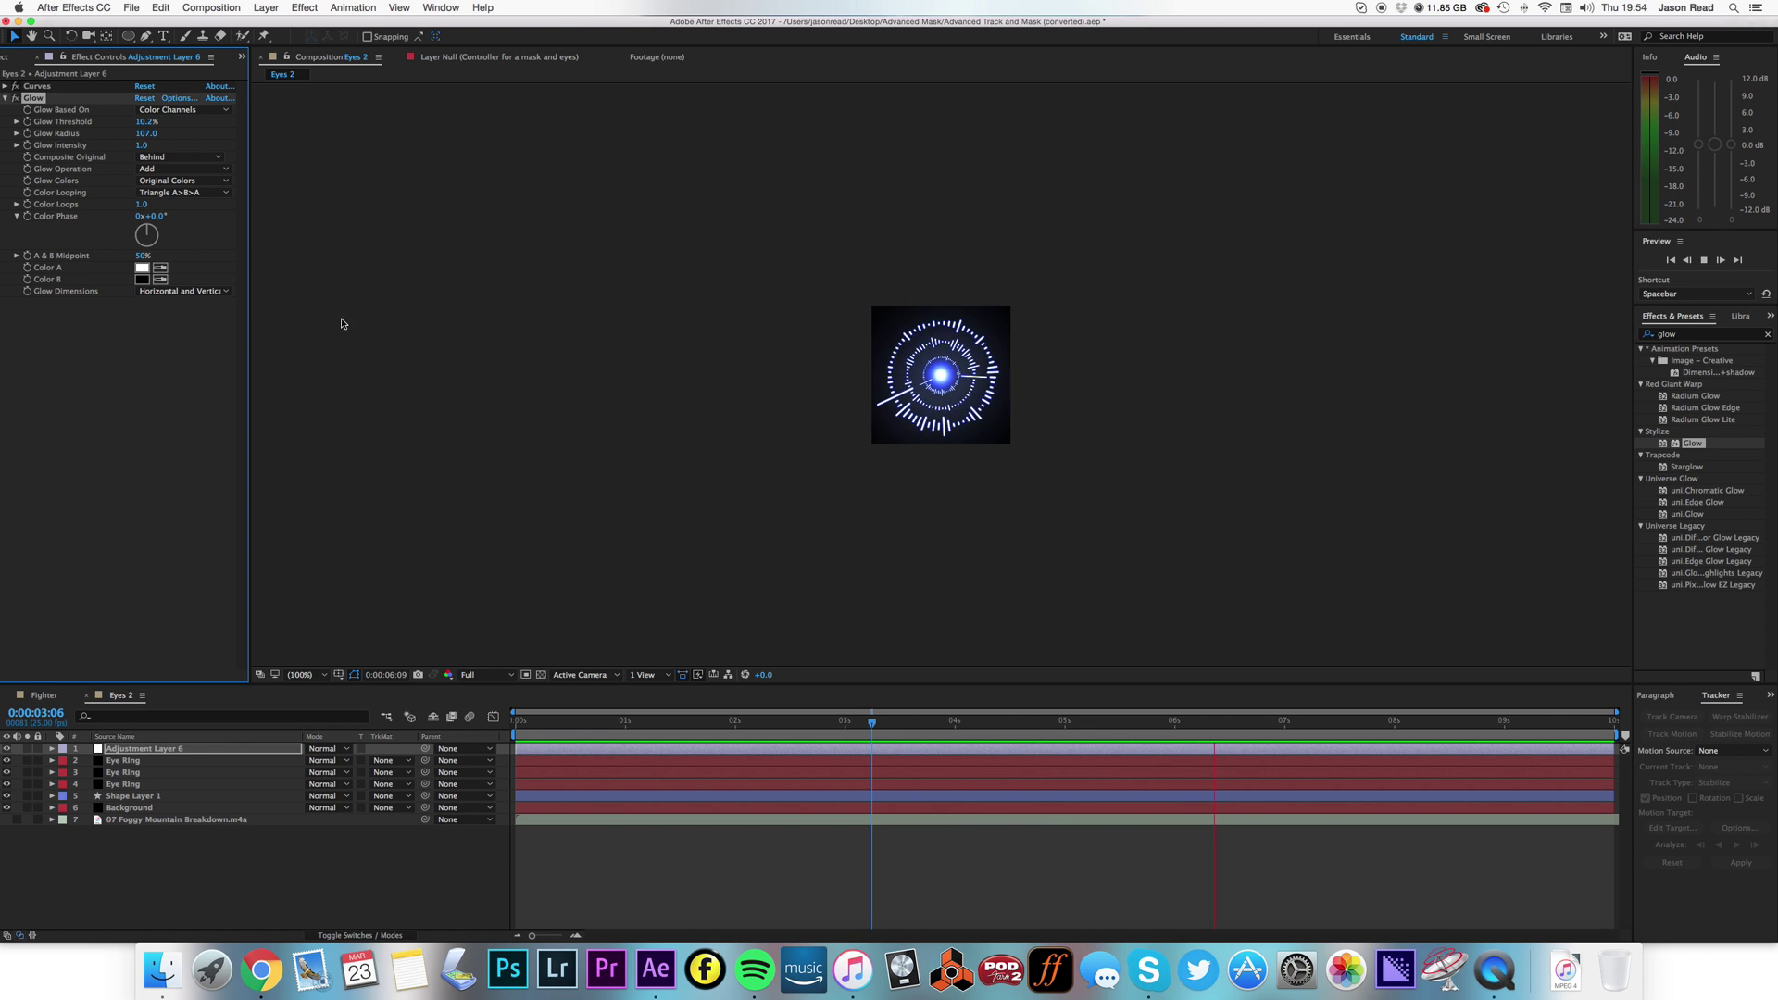
{"action": "key", "text": "space"}
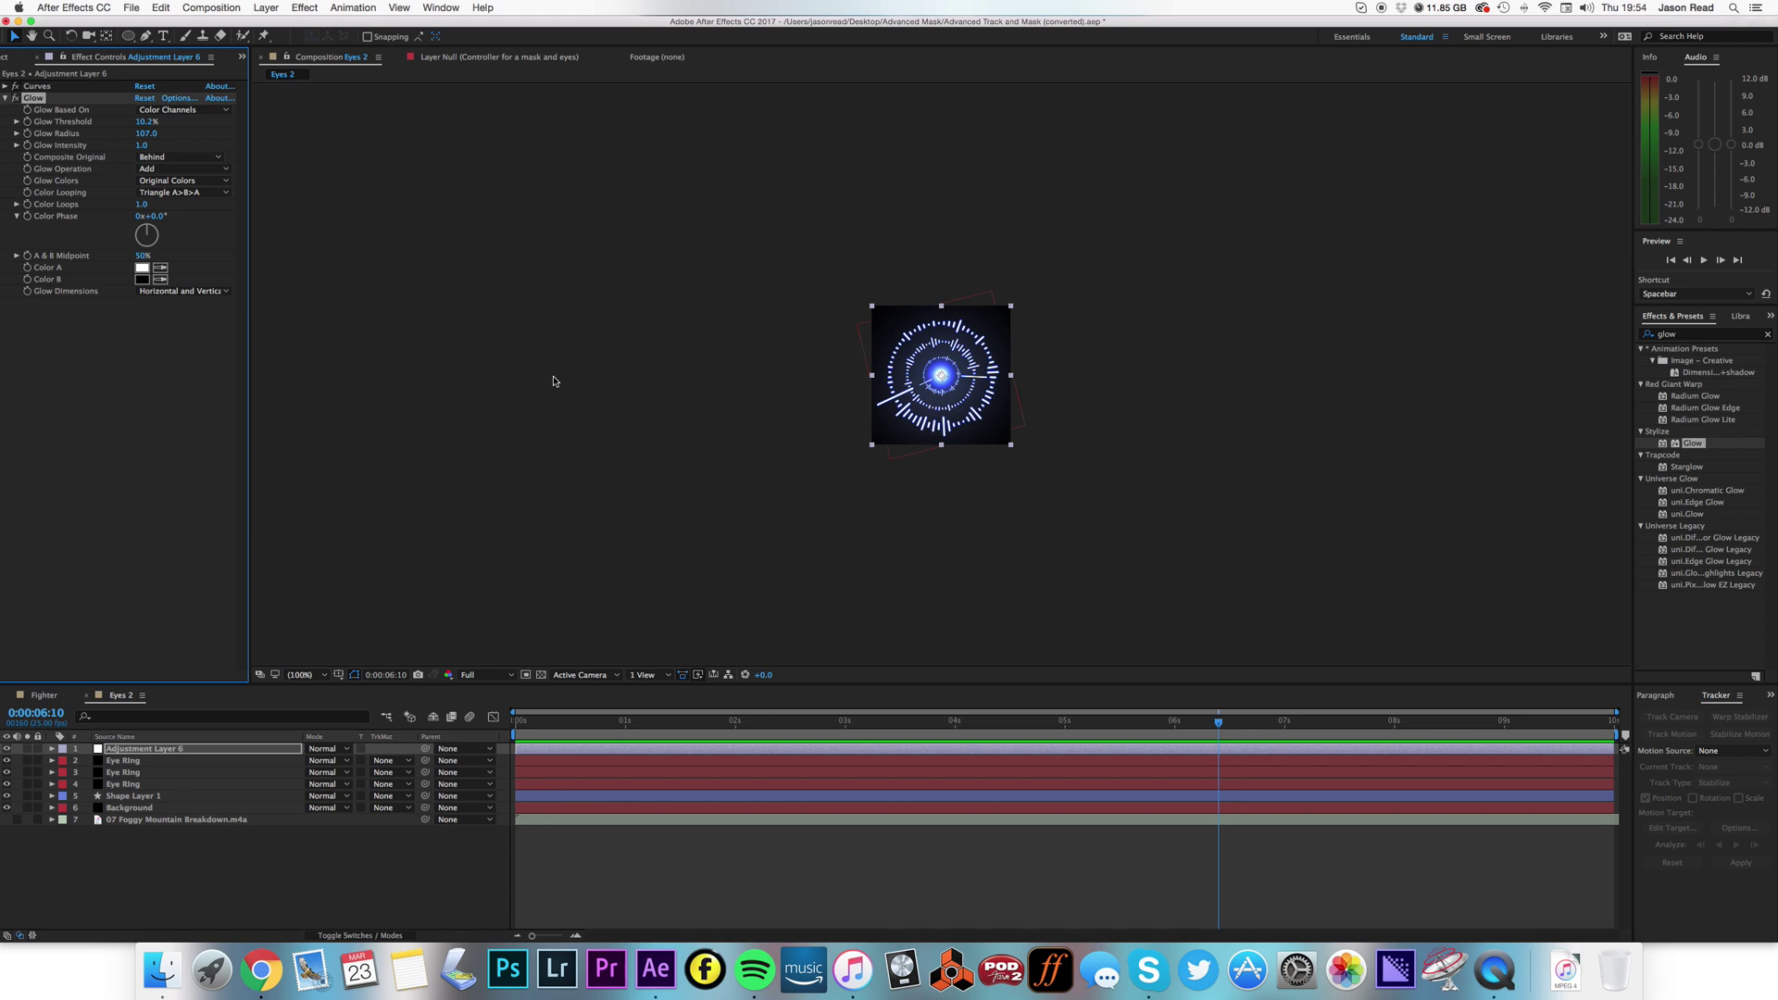
{"action": "left_click", "coordinate": [611, 726]}
{"action": "key", "text": "space"}
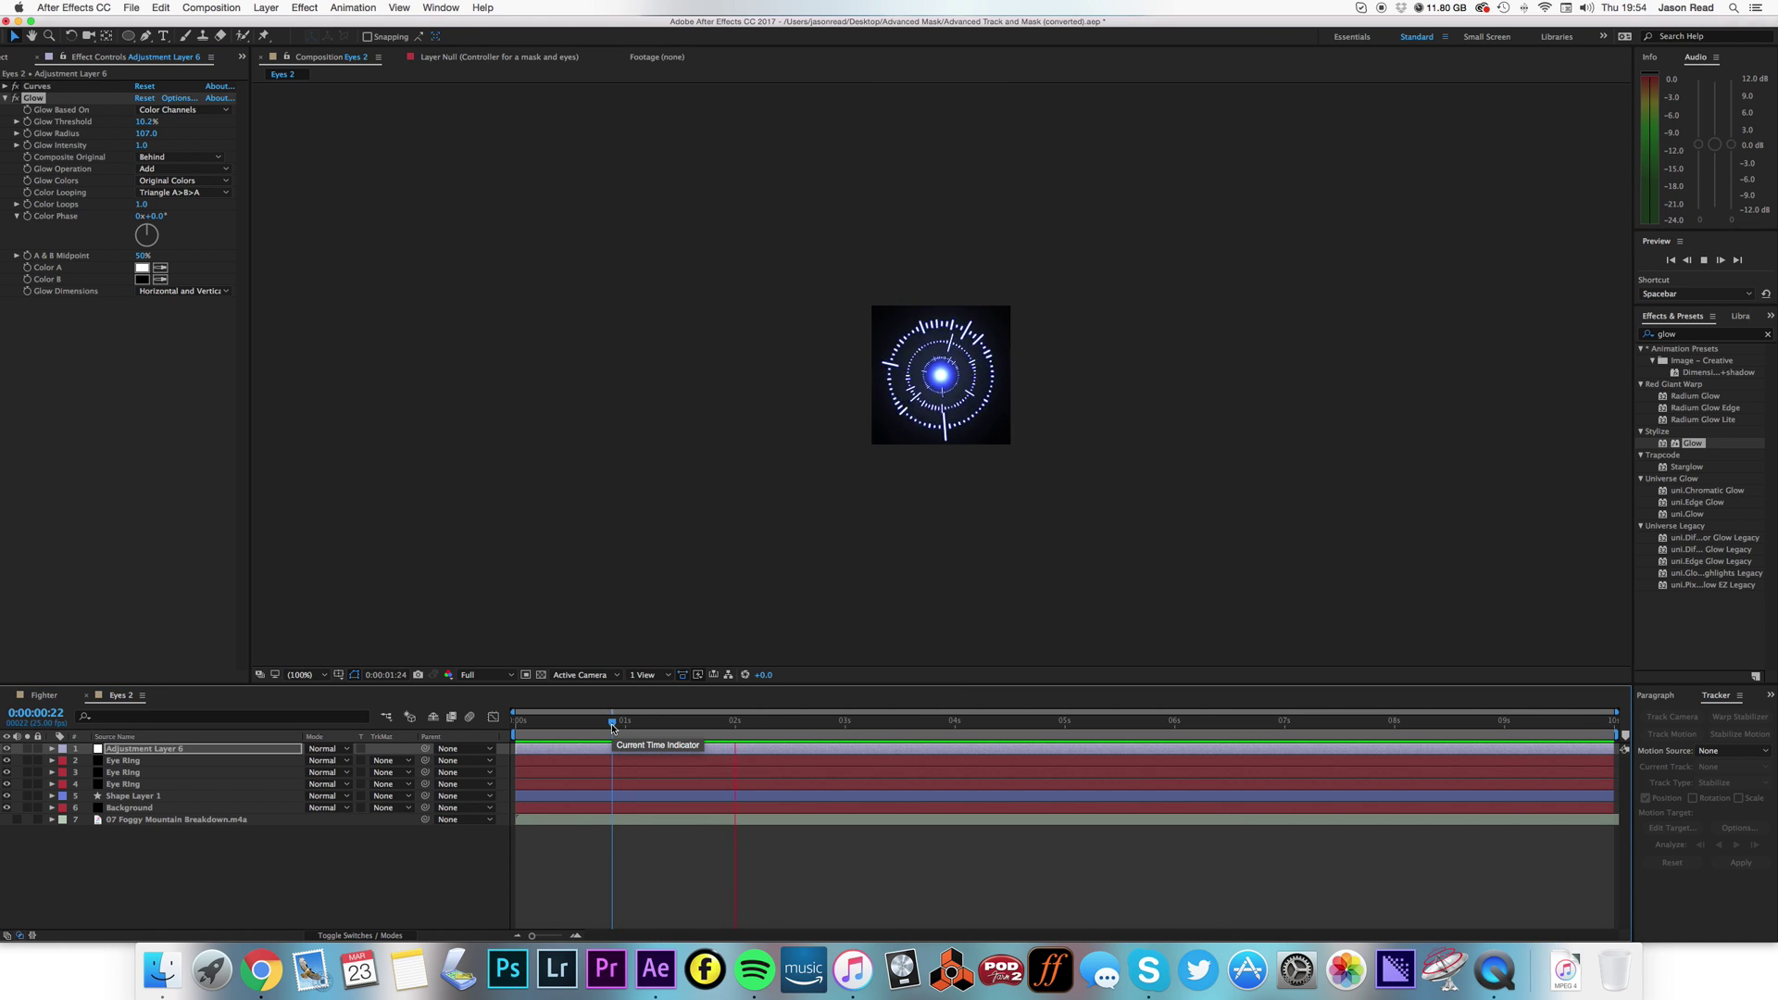
{"action": "key", "text": "space"}
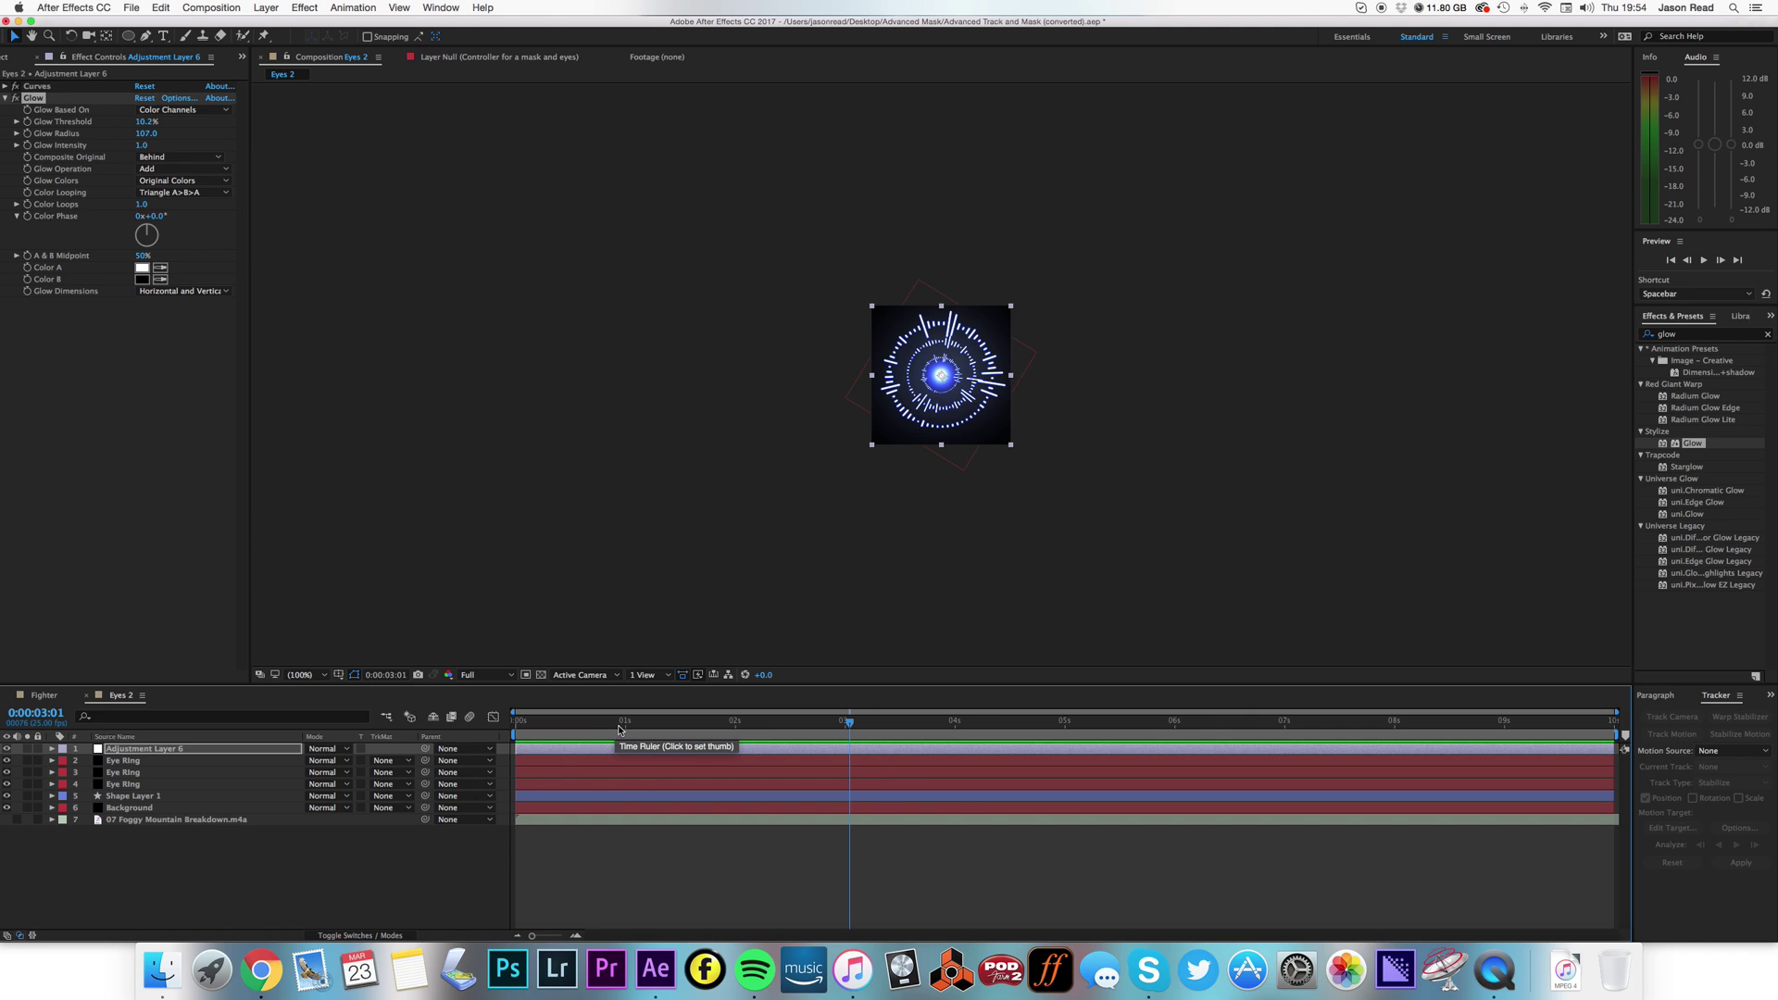
{"action": "left_click", "coordinate": [37, 58]}
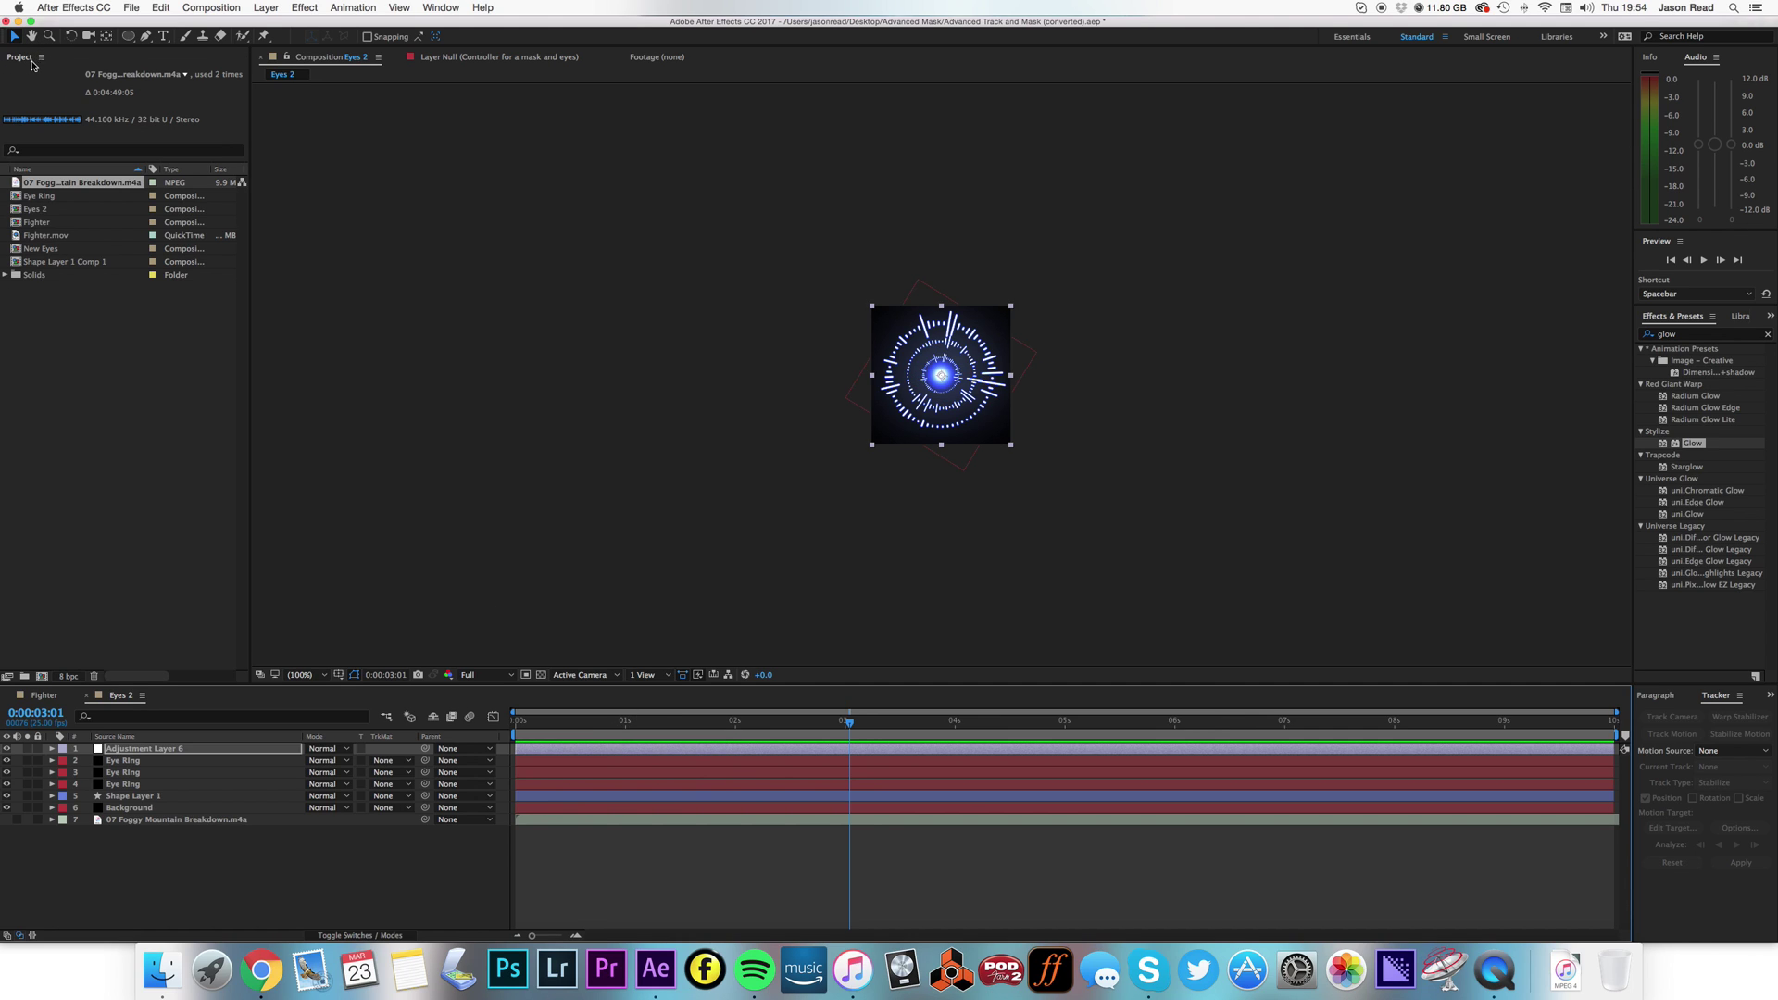
Build the Fighter 2 composition from Fighter.mov and view it at 100%
{"action": "left_click", "coordinate": [93, 411]}
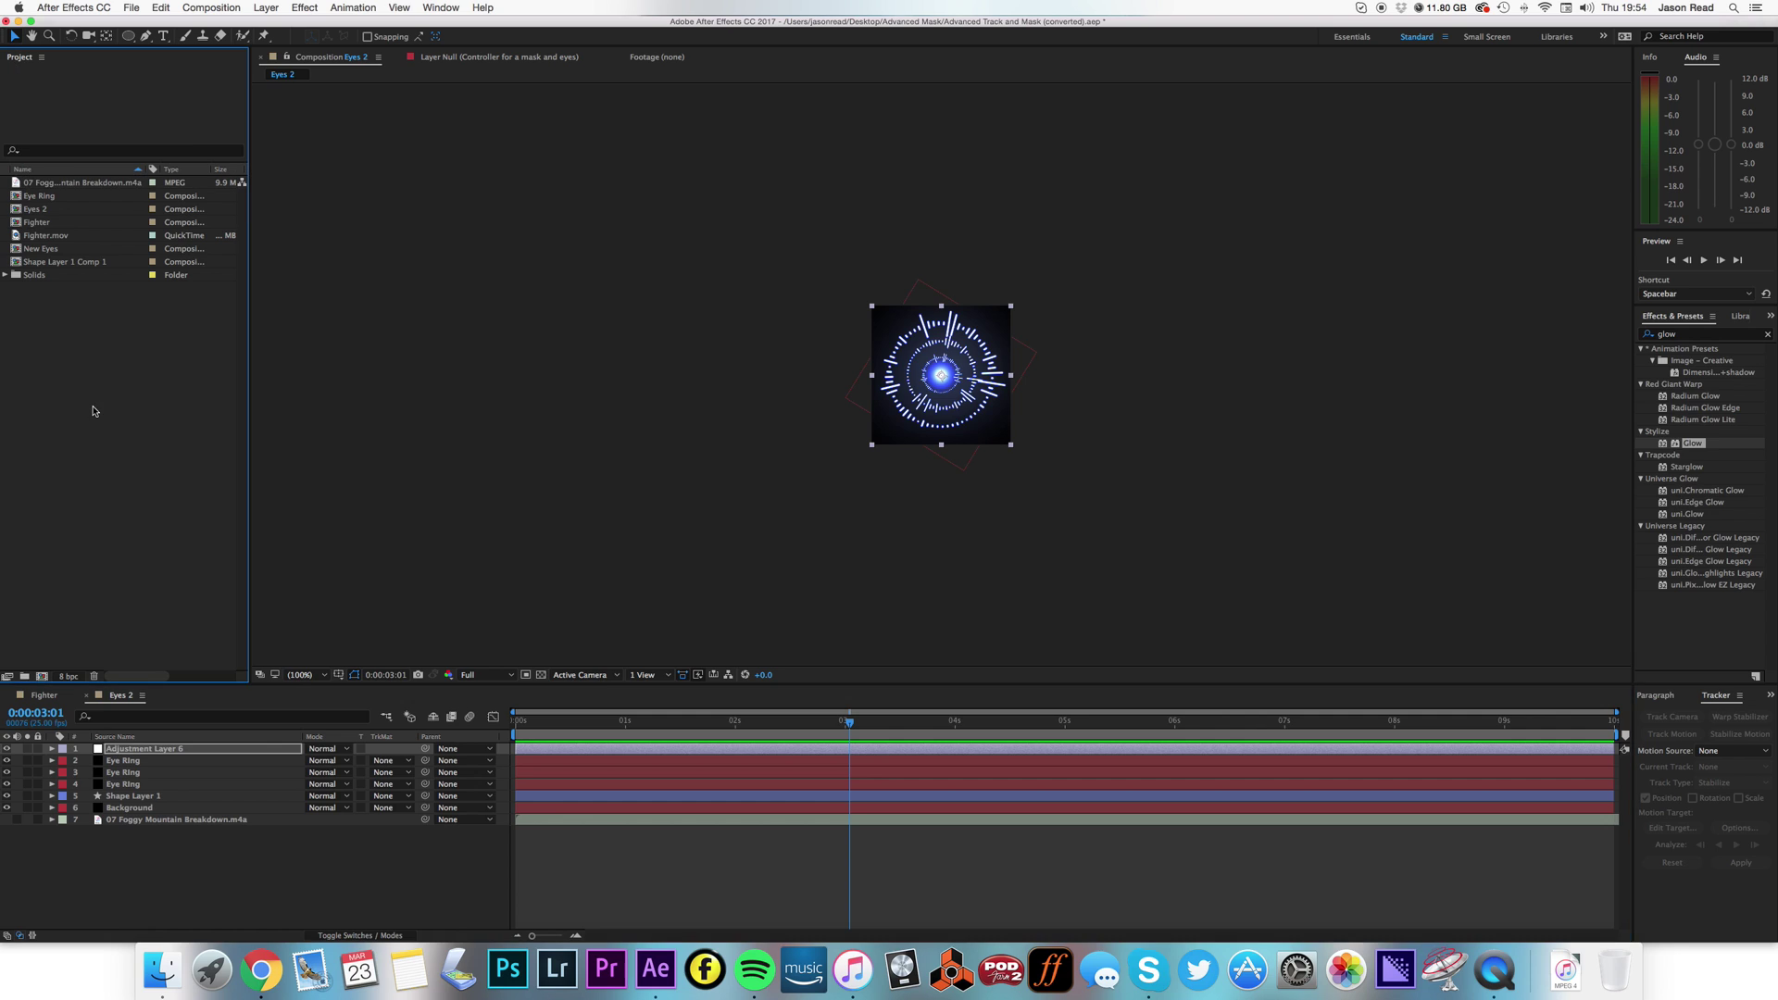
{"action": "left_click", "coordinate": [16, 237]}
{"action": "left_click_drag", "start_coordinate": [14, 236], "coordinate": [43, 676]}
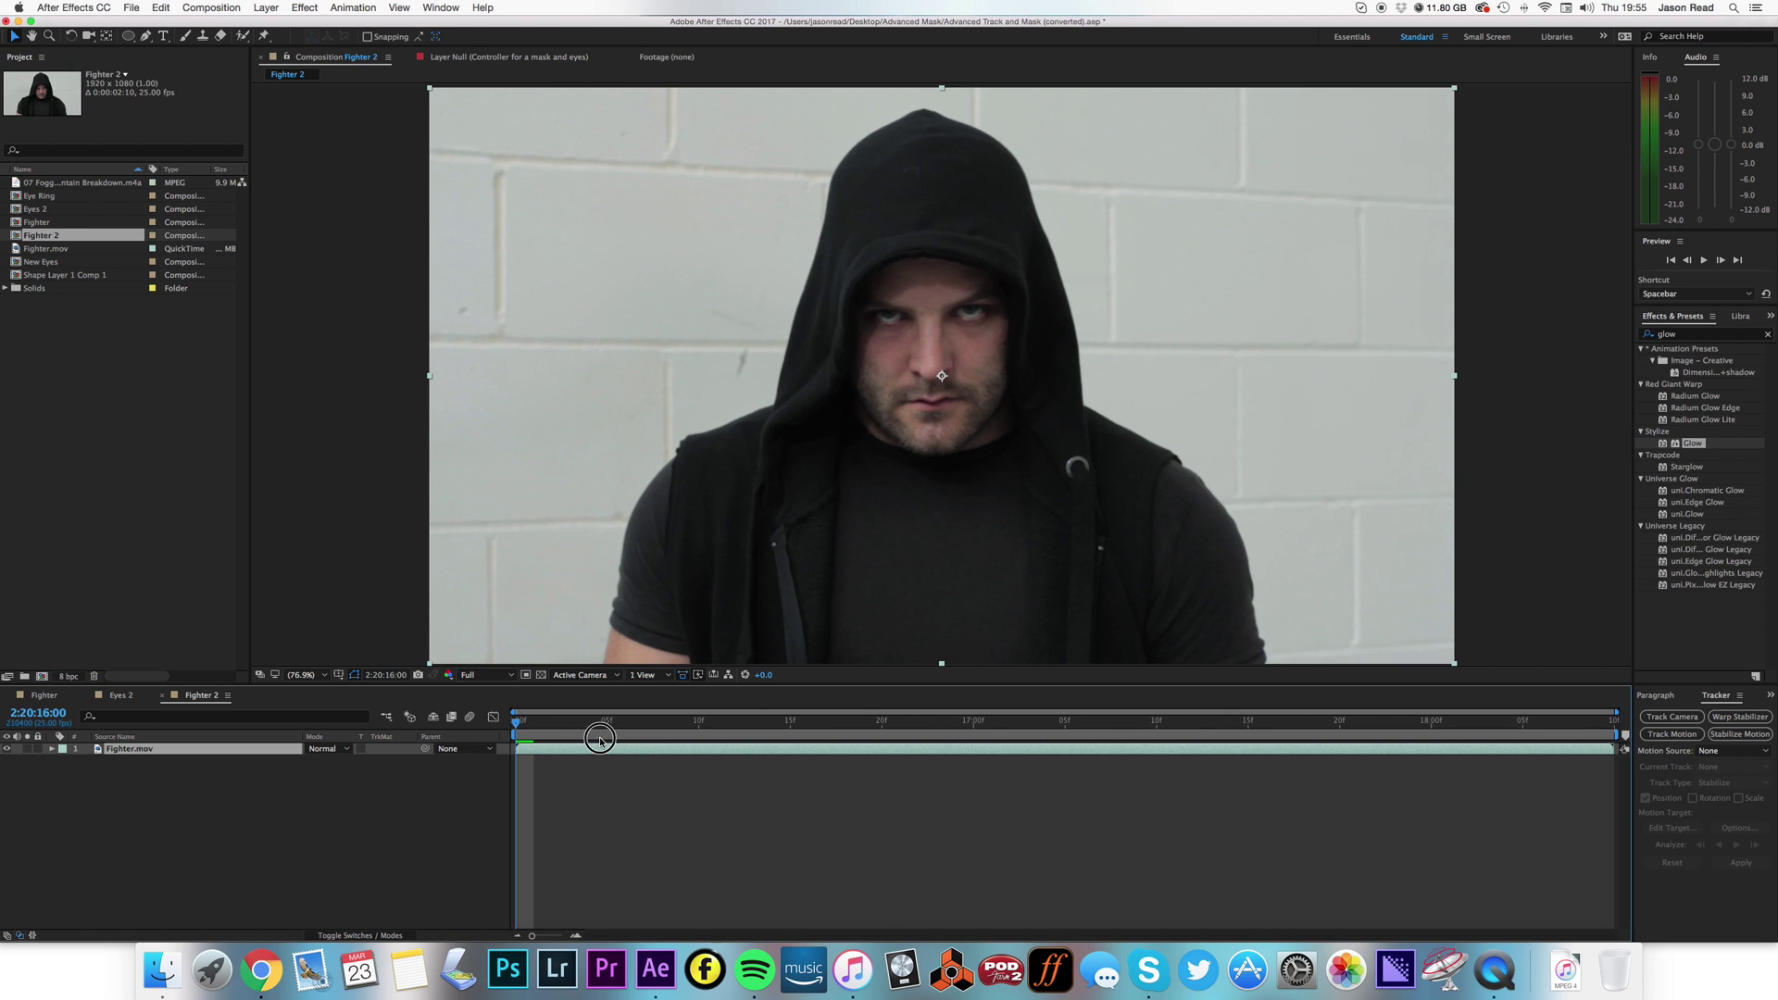
{"action": "left_click_drag", "start_coordinate": [598, 720], "coordinate": [490, 727]}
{"action": "key", "text": "period"}
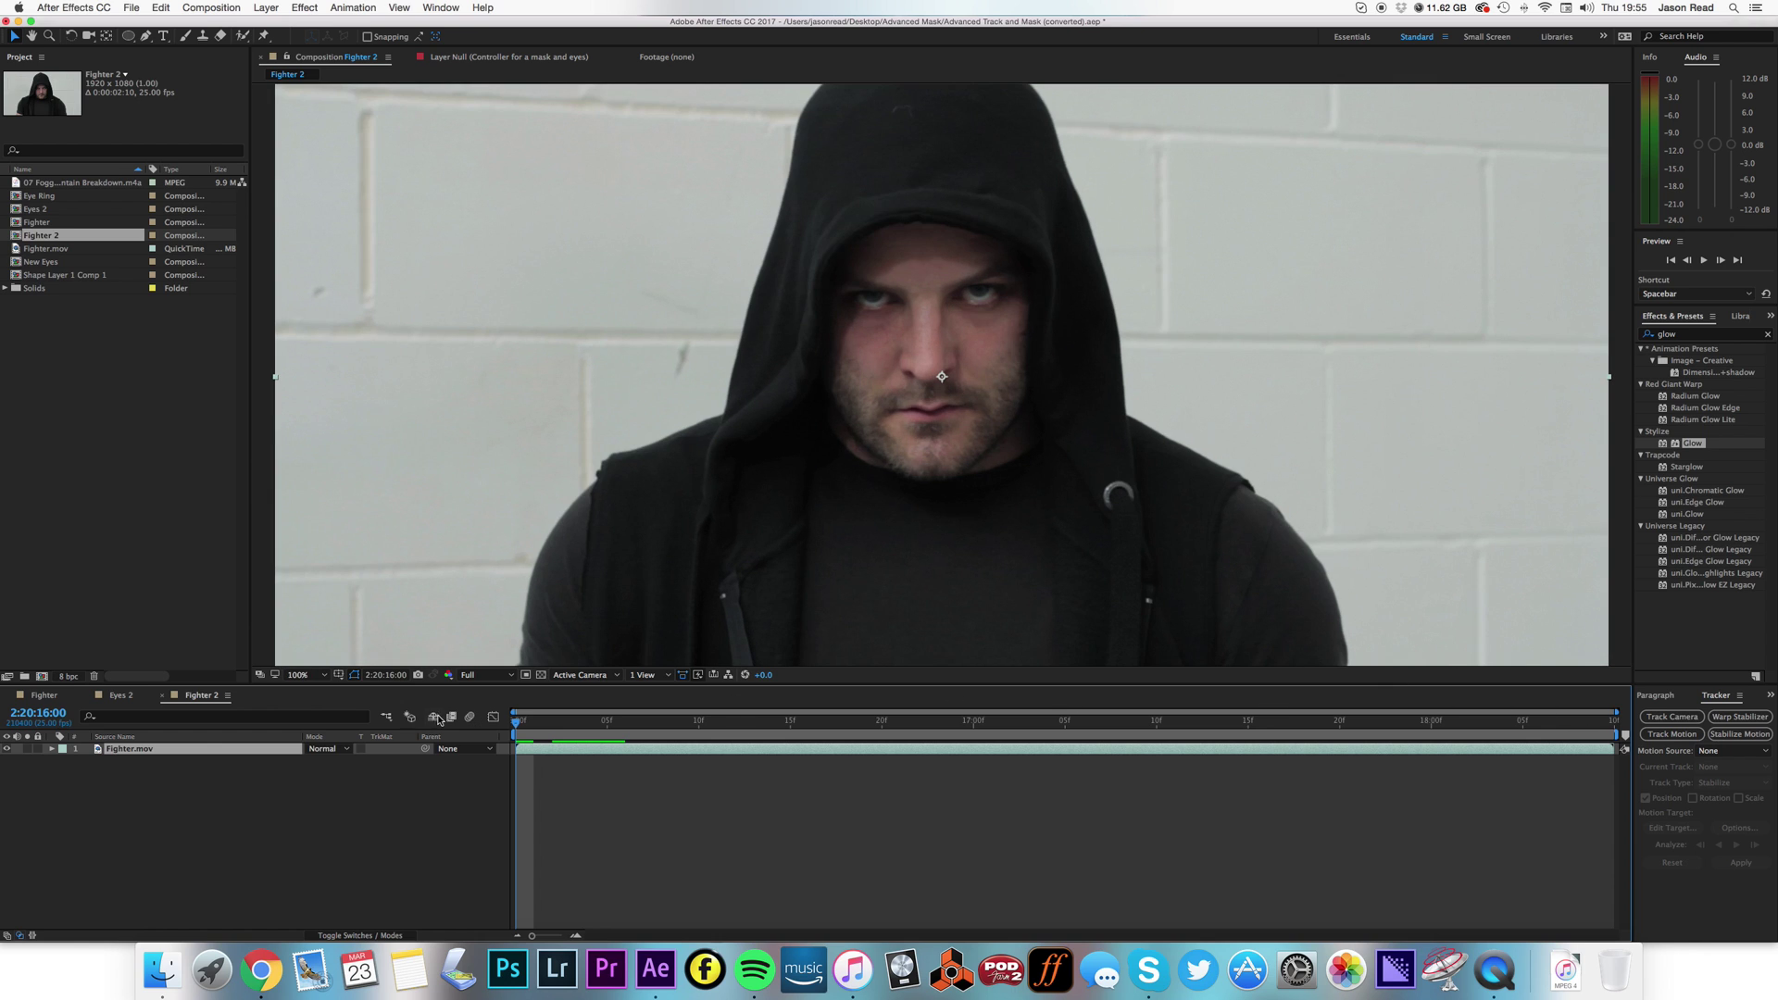
Start motion tracking on Fighter.mov and place Track Point 1 between the man's eyes
{"action": "right_click", "coordinate": [714, 751]}
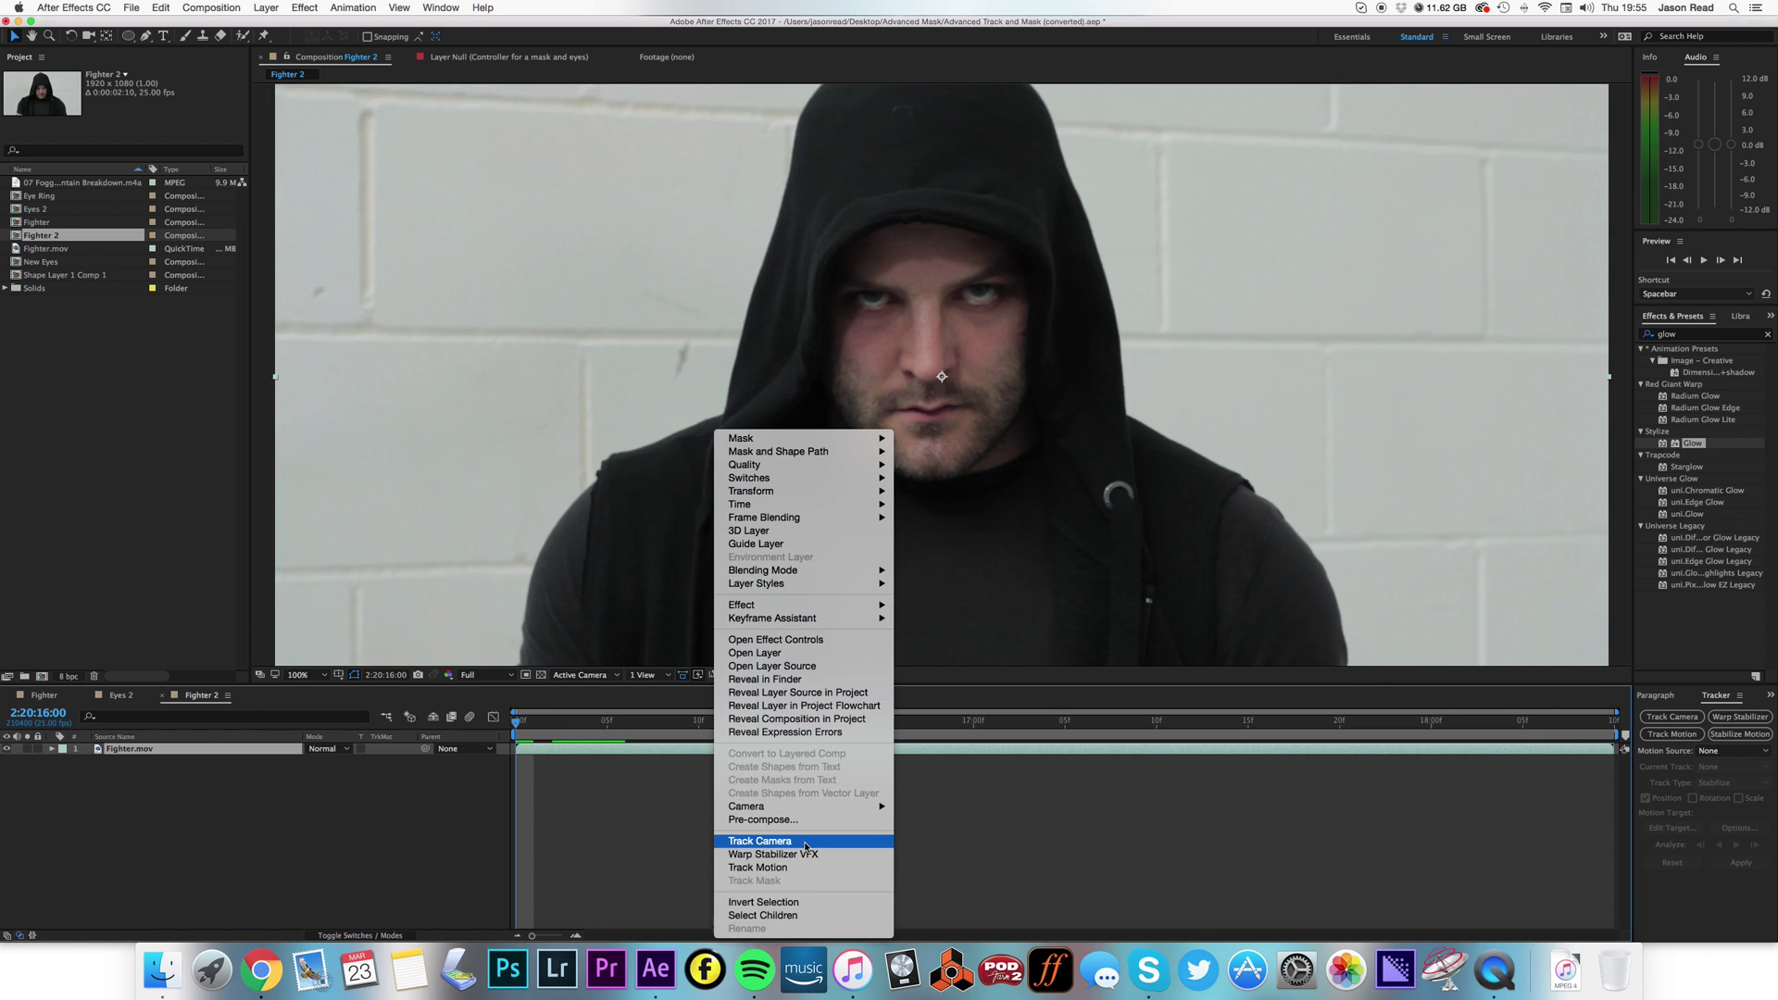
{"action": "left_click", "coordinate": [905, 682]}
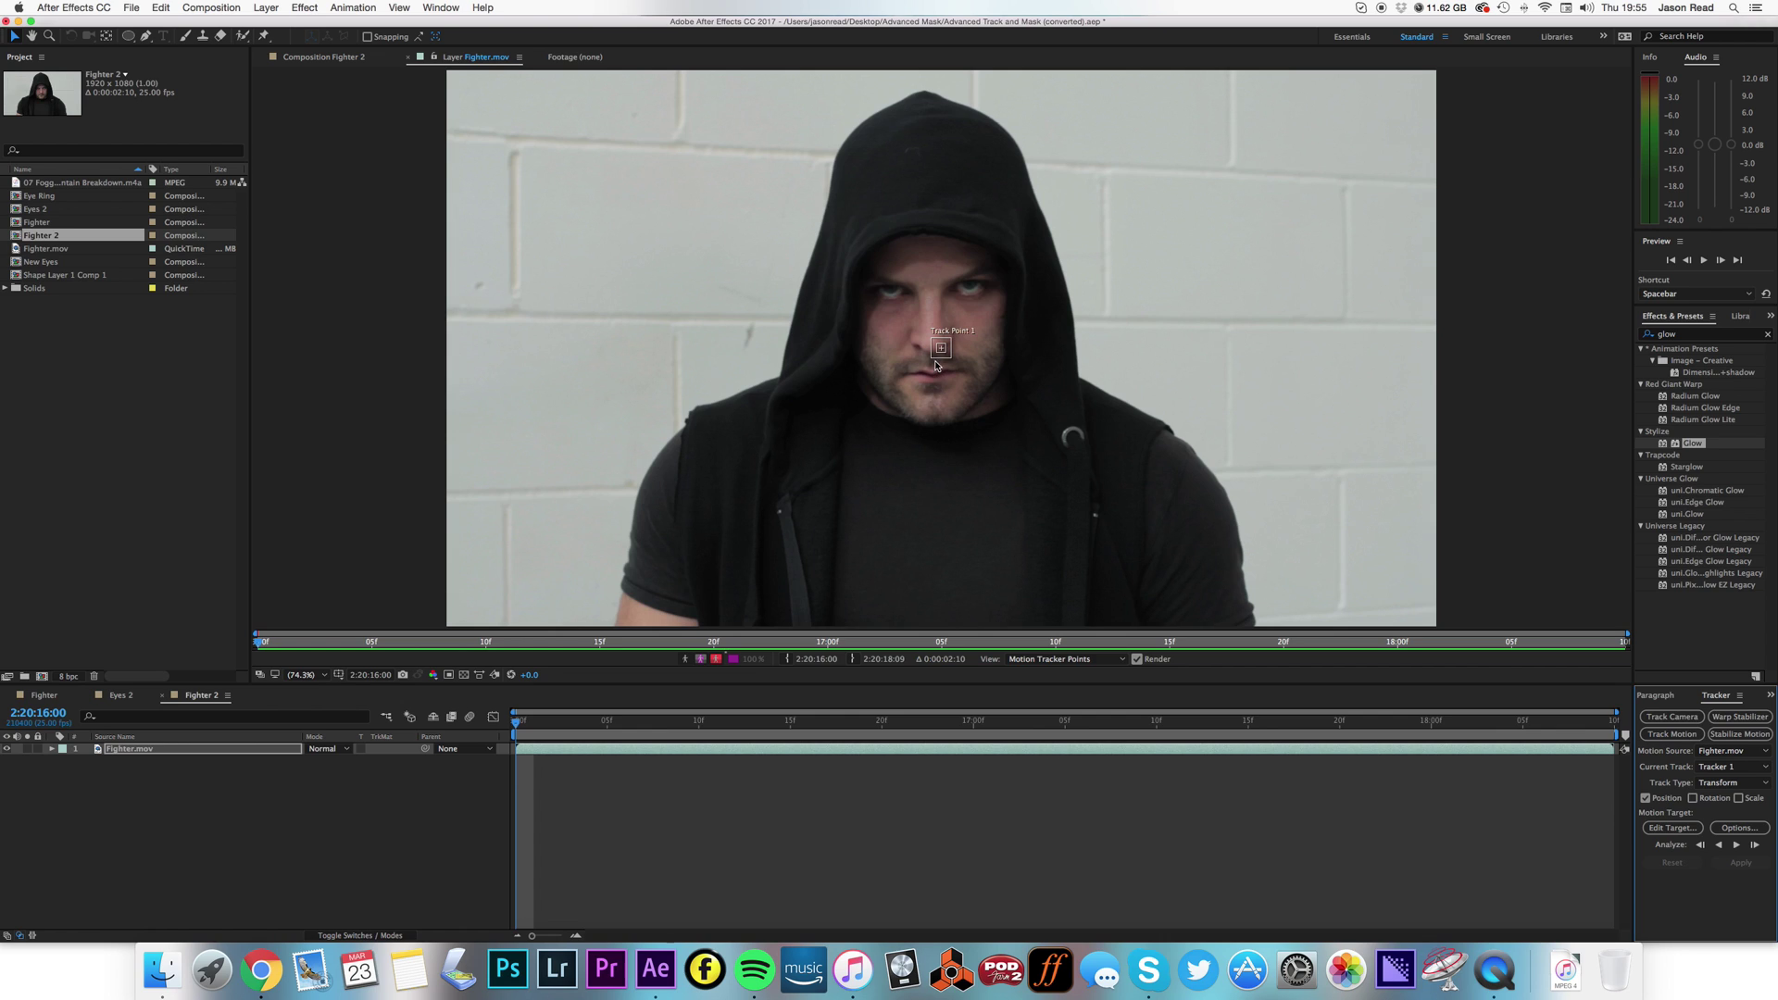
{"action": "left_click_drag", "start_coordinate": [946, 358], "coordinate": [957, 303]}
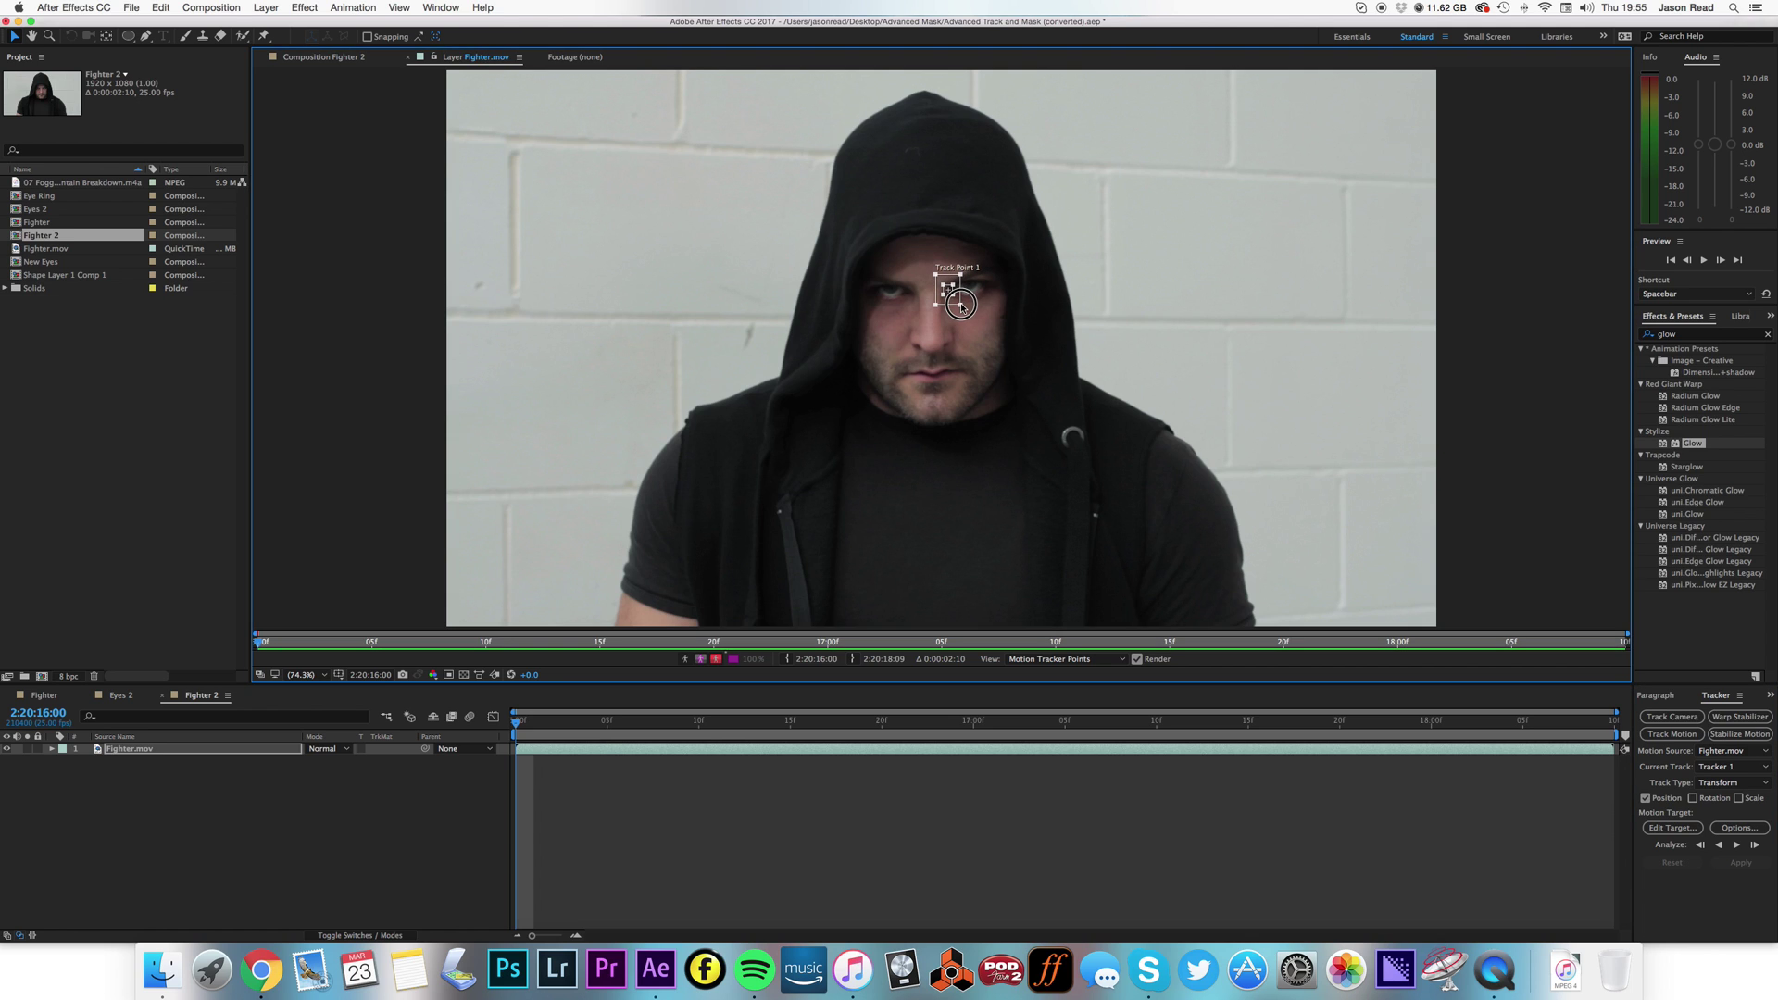
{"action": "scroll", "coordinate": [954, 320], "scroll_direction": "down", "scroll_amount": 4}
{"action": "scroll", "coordinate": [954, 320], "scroll_direction": "up", "scroll_amount": 4}
{"action": "scroll", "coordinate": [981, 329], "scroll_direction": "up", "scroll_amount": 2}
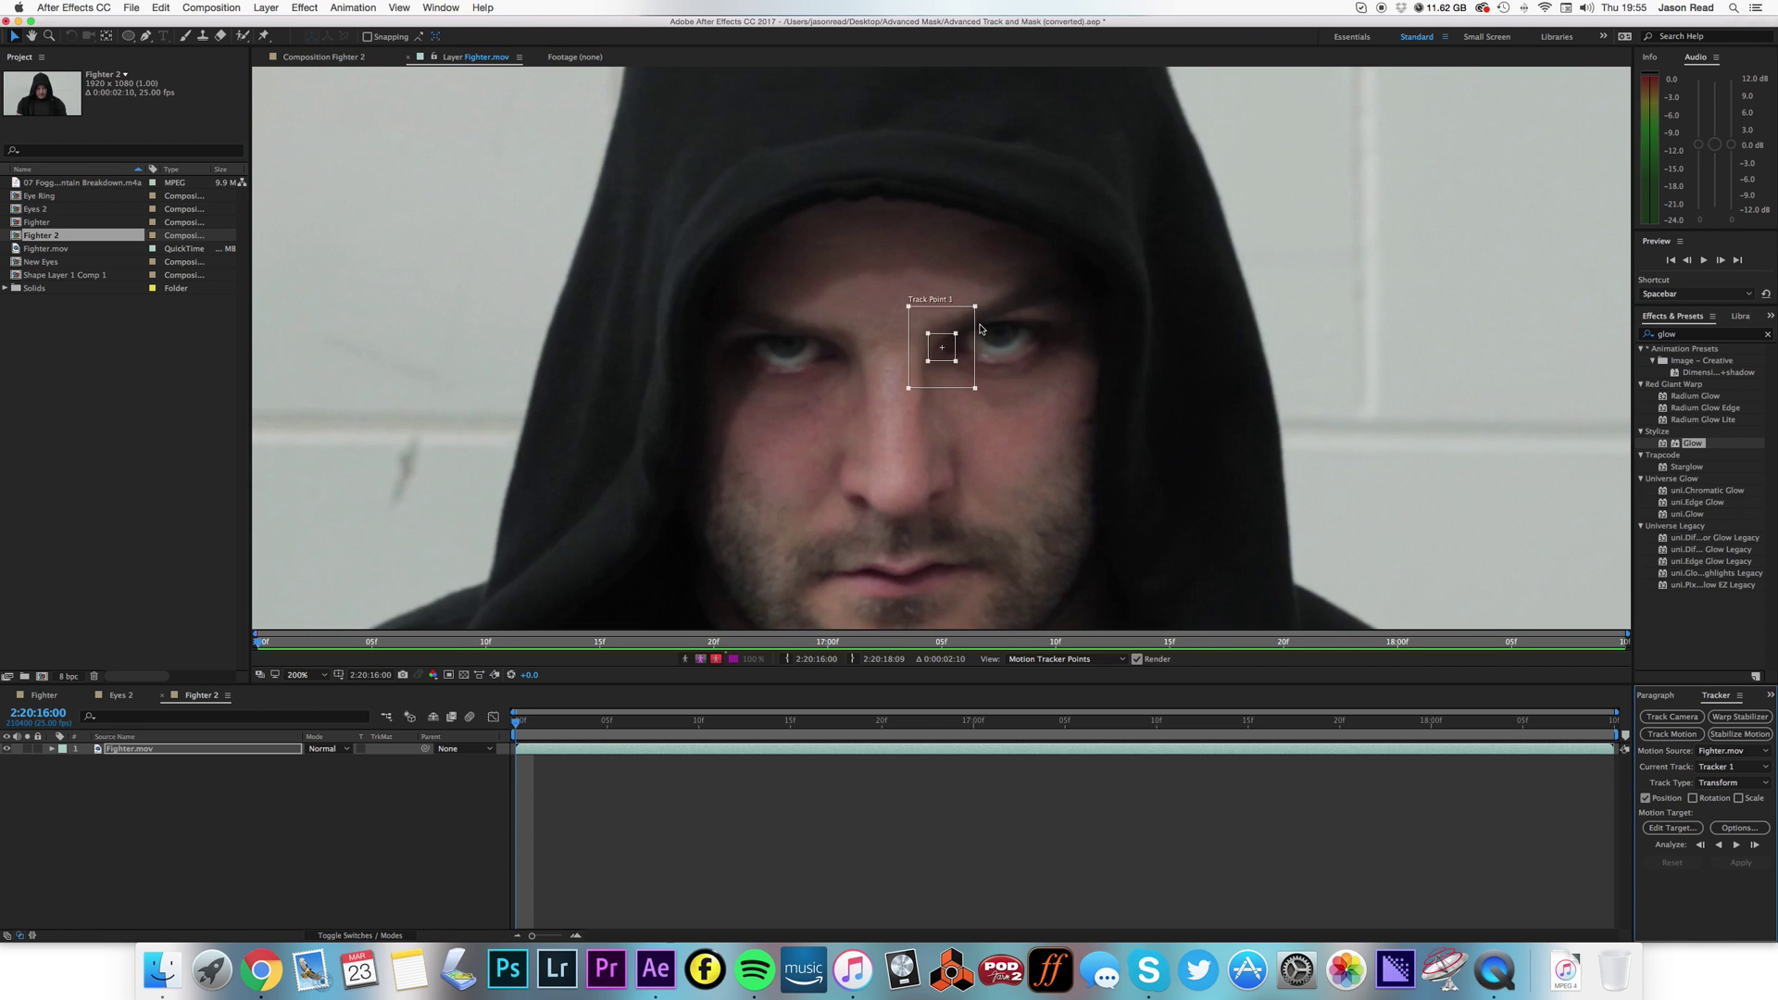
{"action": "mouse_move", "coordinate": [953, 377]}
{"action": "left_mouse_down"}
{"action": "mouse_move", "coordinate": [992, 378]}
{"action": "mouse_move", "coordinate": [952, 382]}
{"action": "left_mouse_up"}
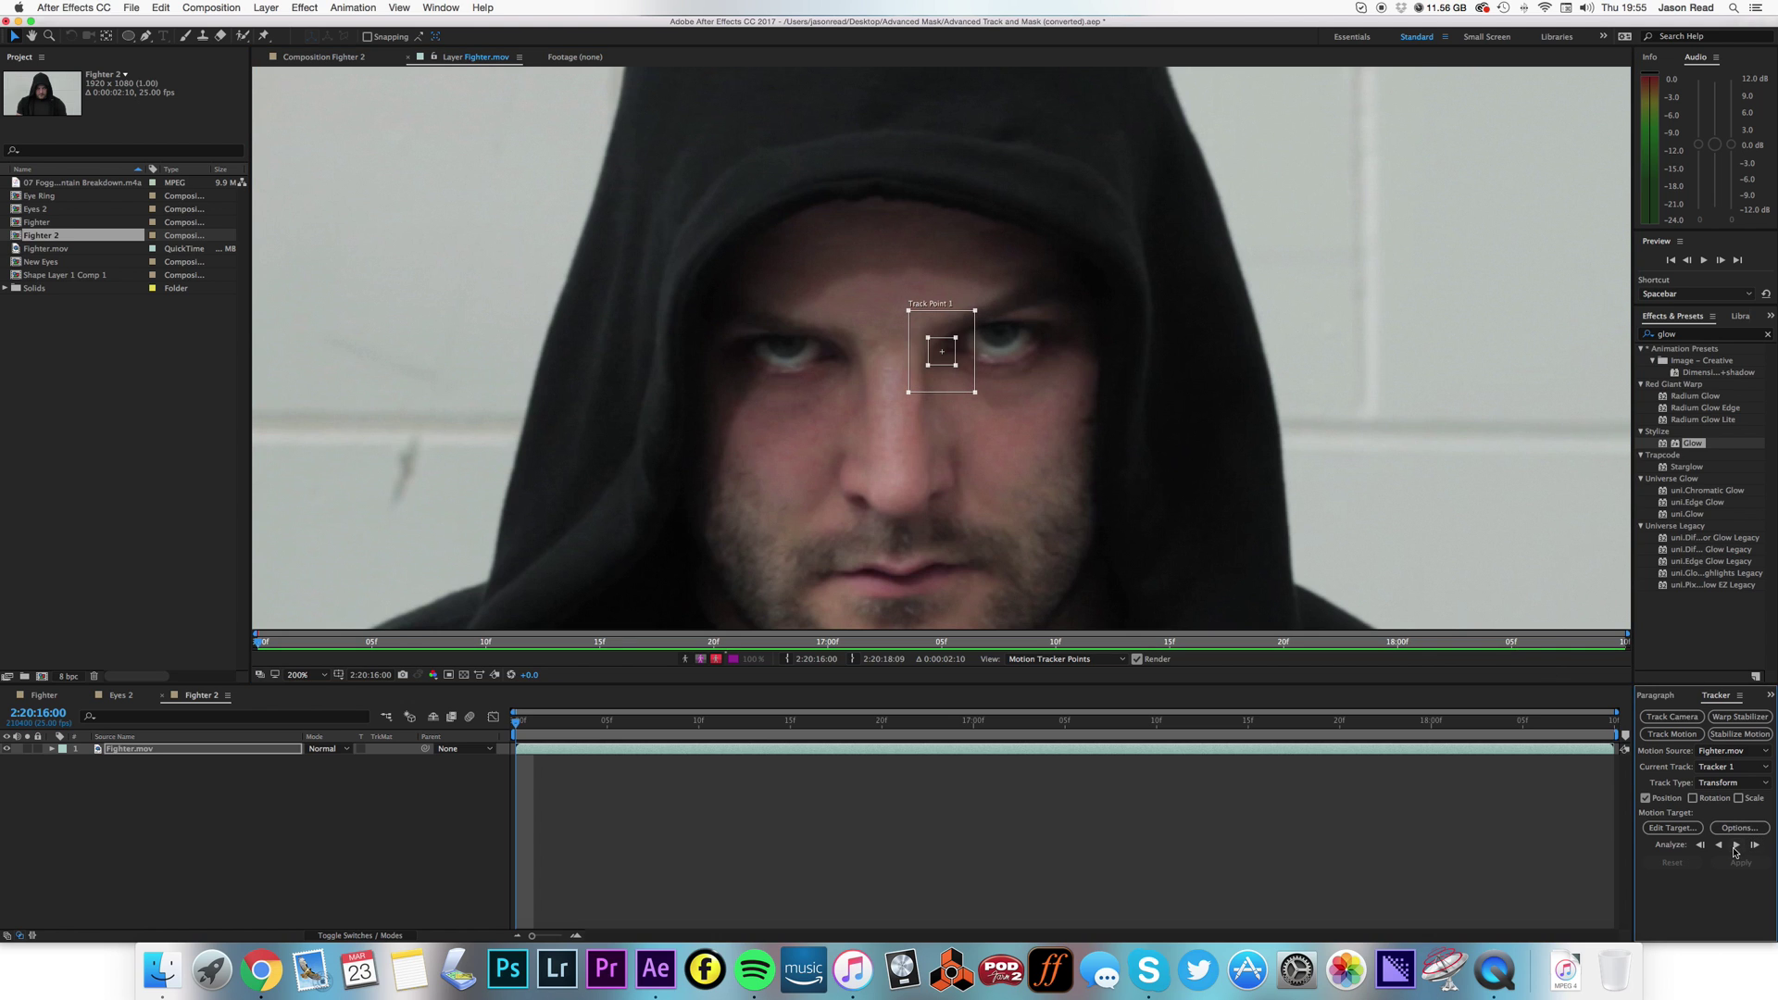
Analyze the track forward through the clip and return to the first frame
{"action": "left_click", "coordinate": [1735, 847]}
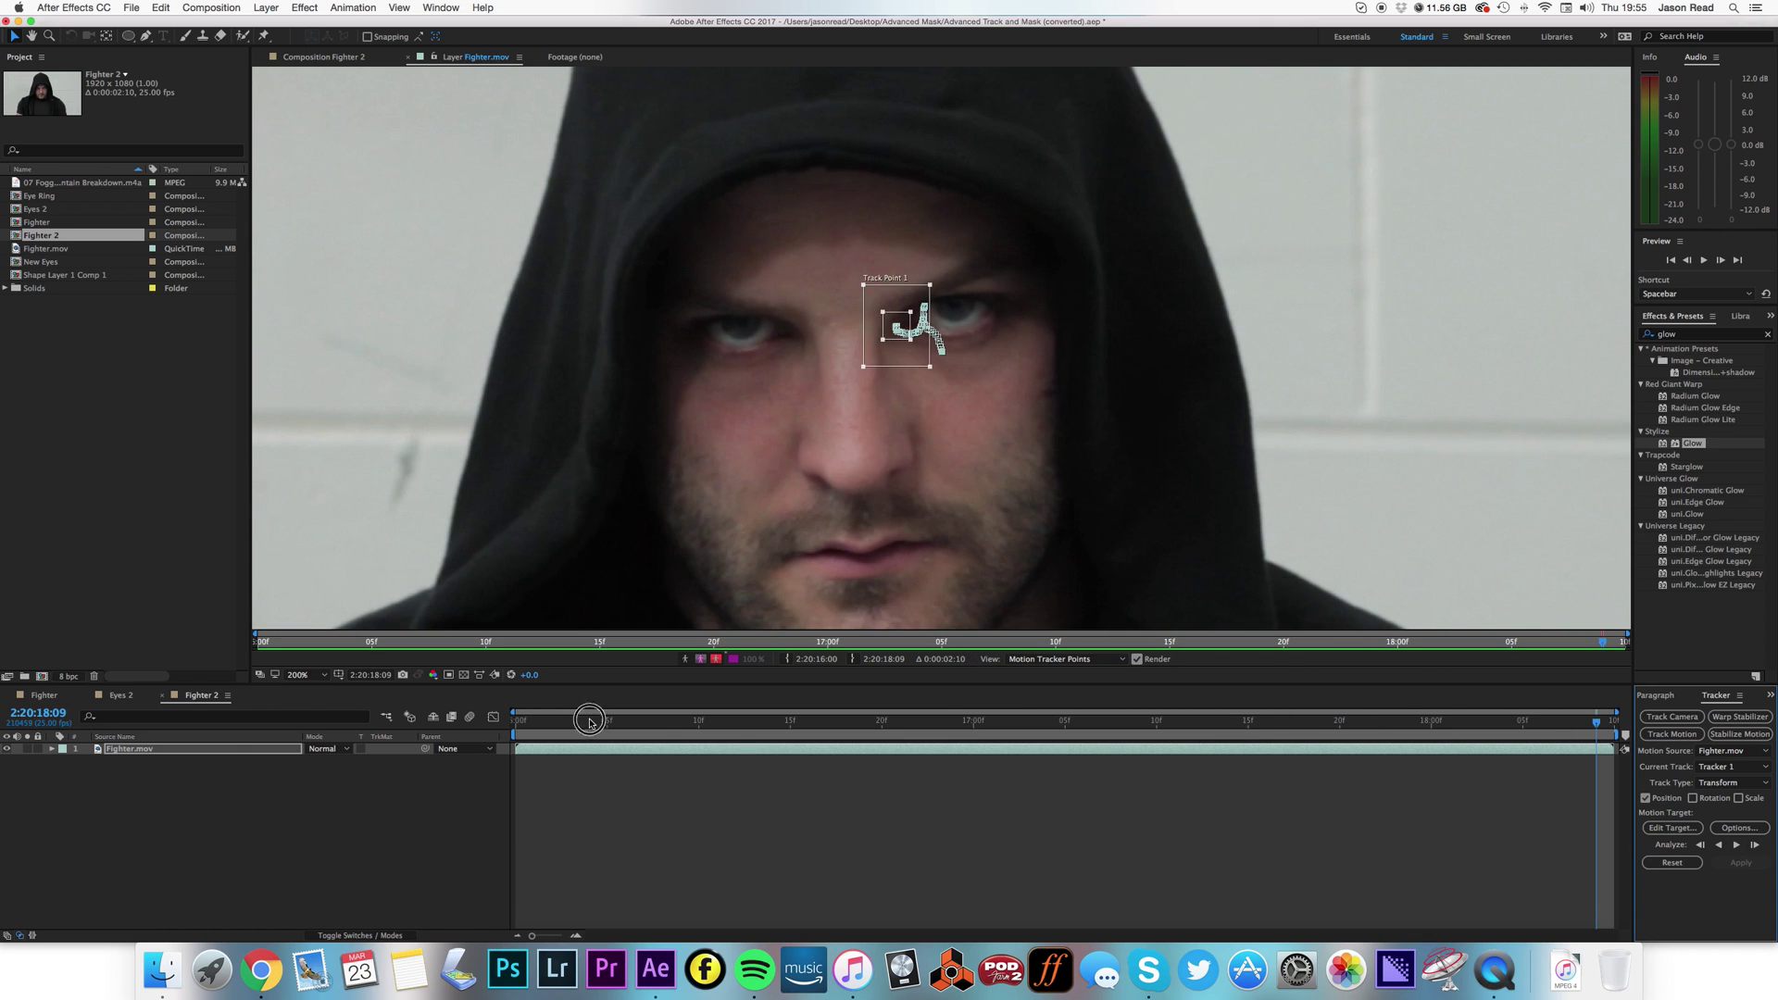
{"action": "key", "text": "Home"}
{"action": "left_click", "coordinate": [477, 717]}
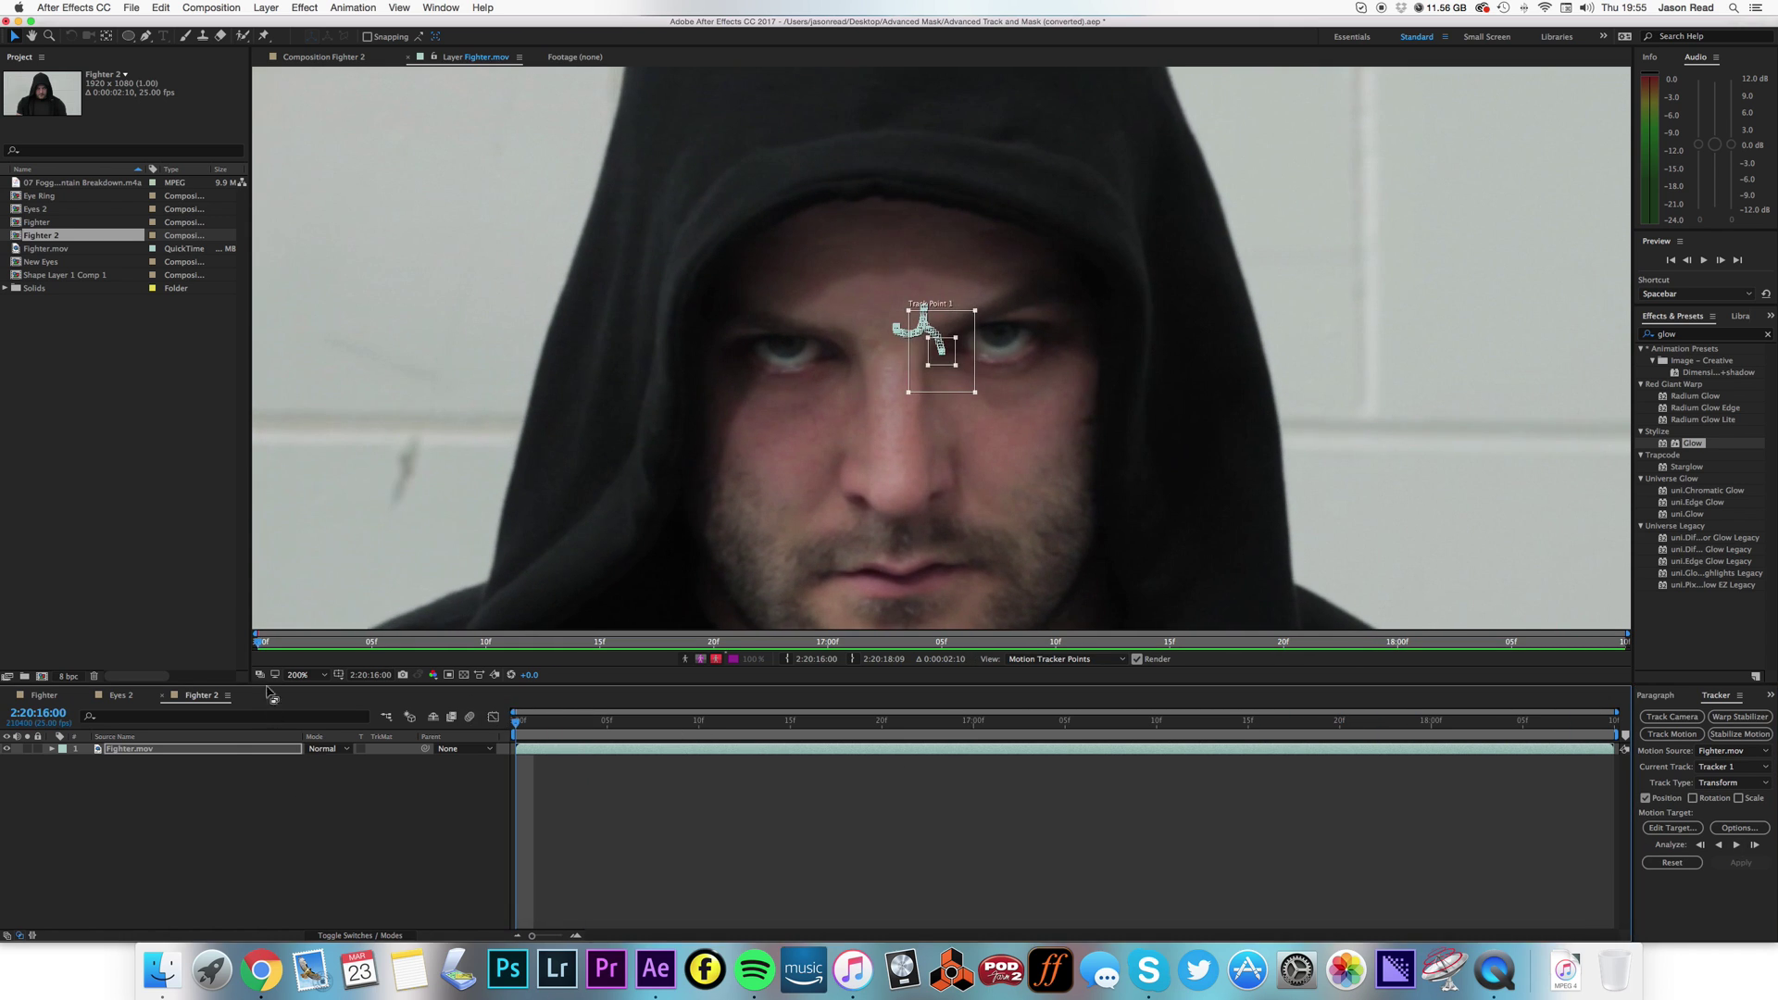
Create a white full-frame solid named Track Matte via Layer > New > Solid
{"action": "left_click", "coordinate": [267, 7]}
{"action": "mouse_move", "coordinate": [367, 25]}
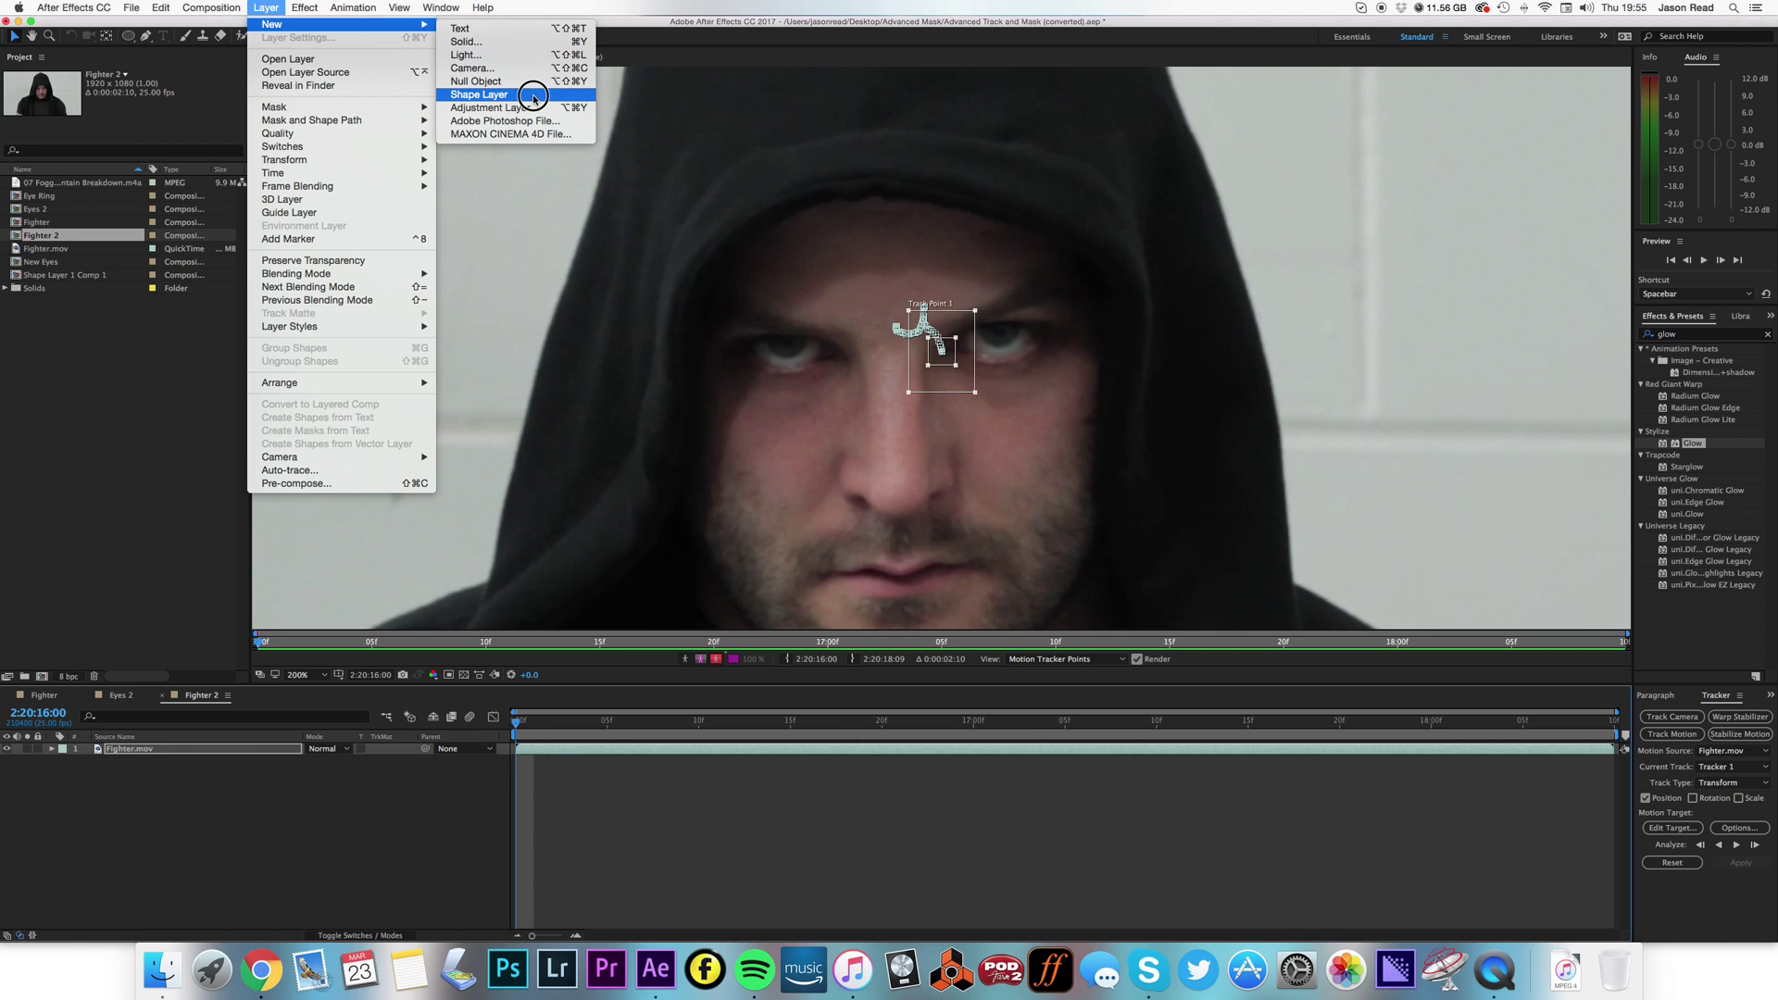
{"action": "left_click", "coordinate": [509, 43]}
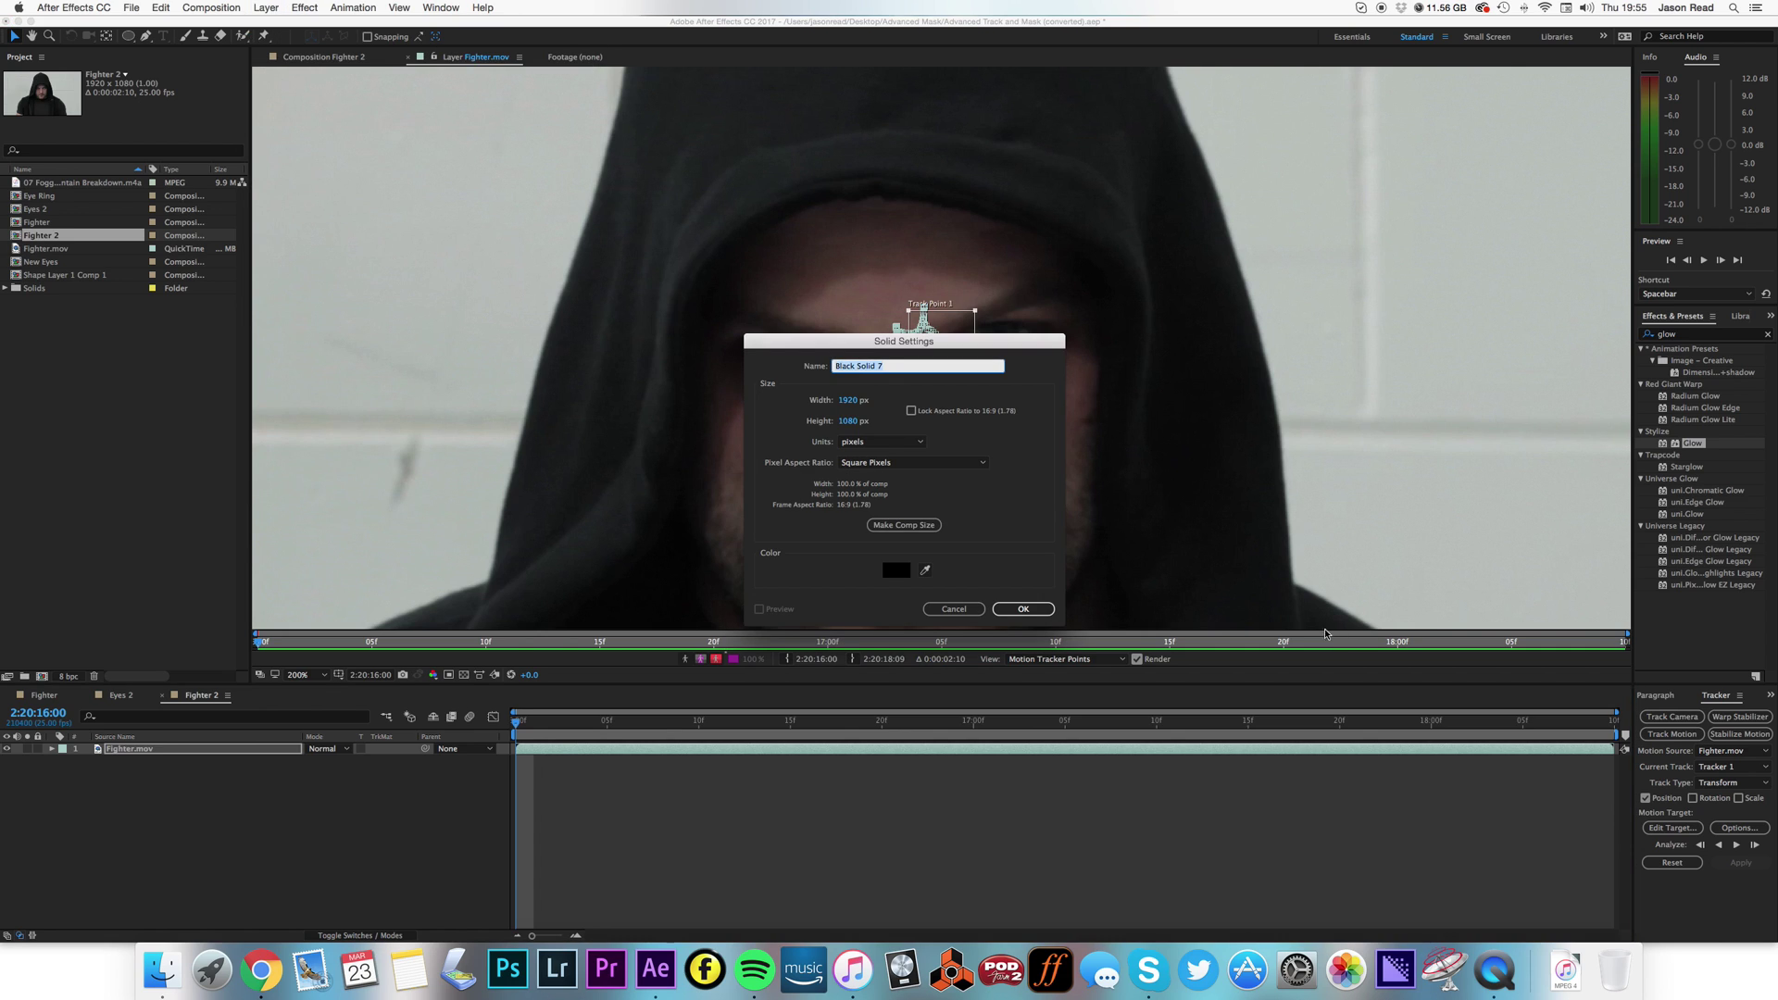
{"action": "left_click", "coordinate": [897, 569]}
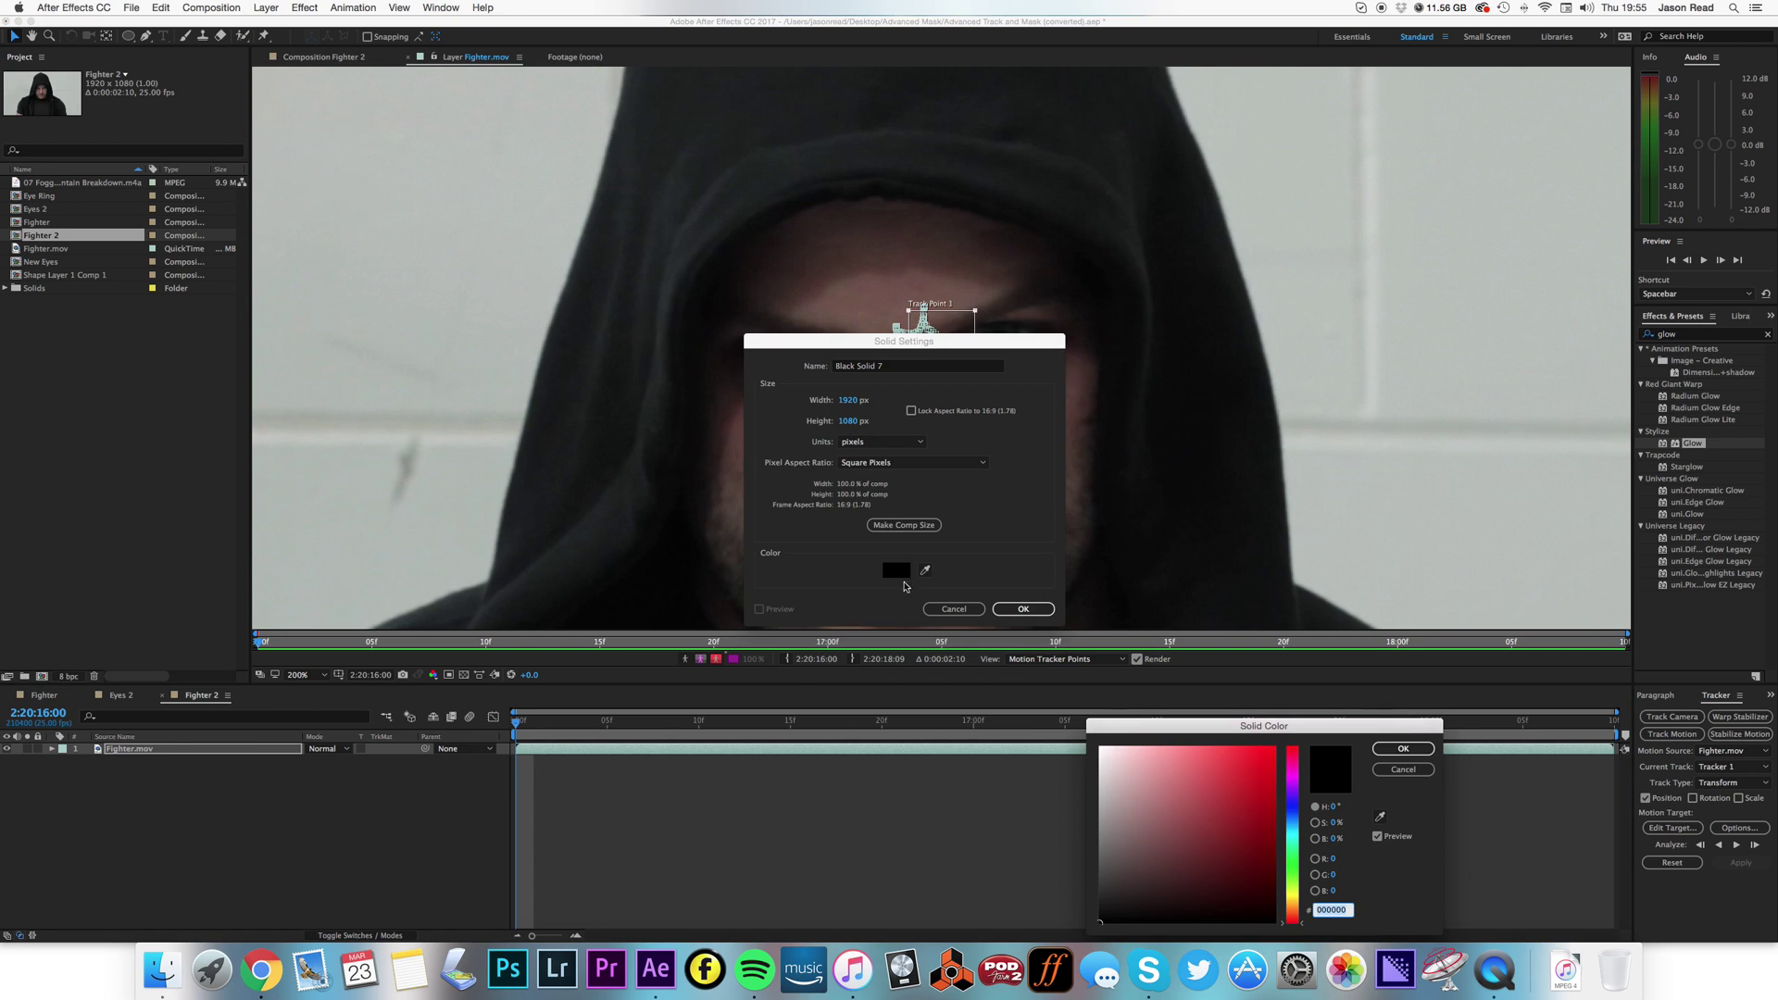
{"action": "left_click_drag", "start_coordinate": [1119, 758], "coordinate": [1100, 713]}
{"action": "left_click", "coordinate": [1403, 748]}
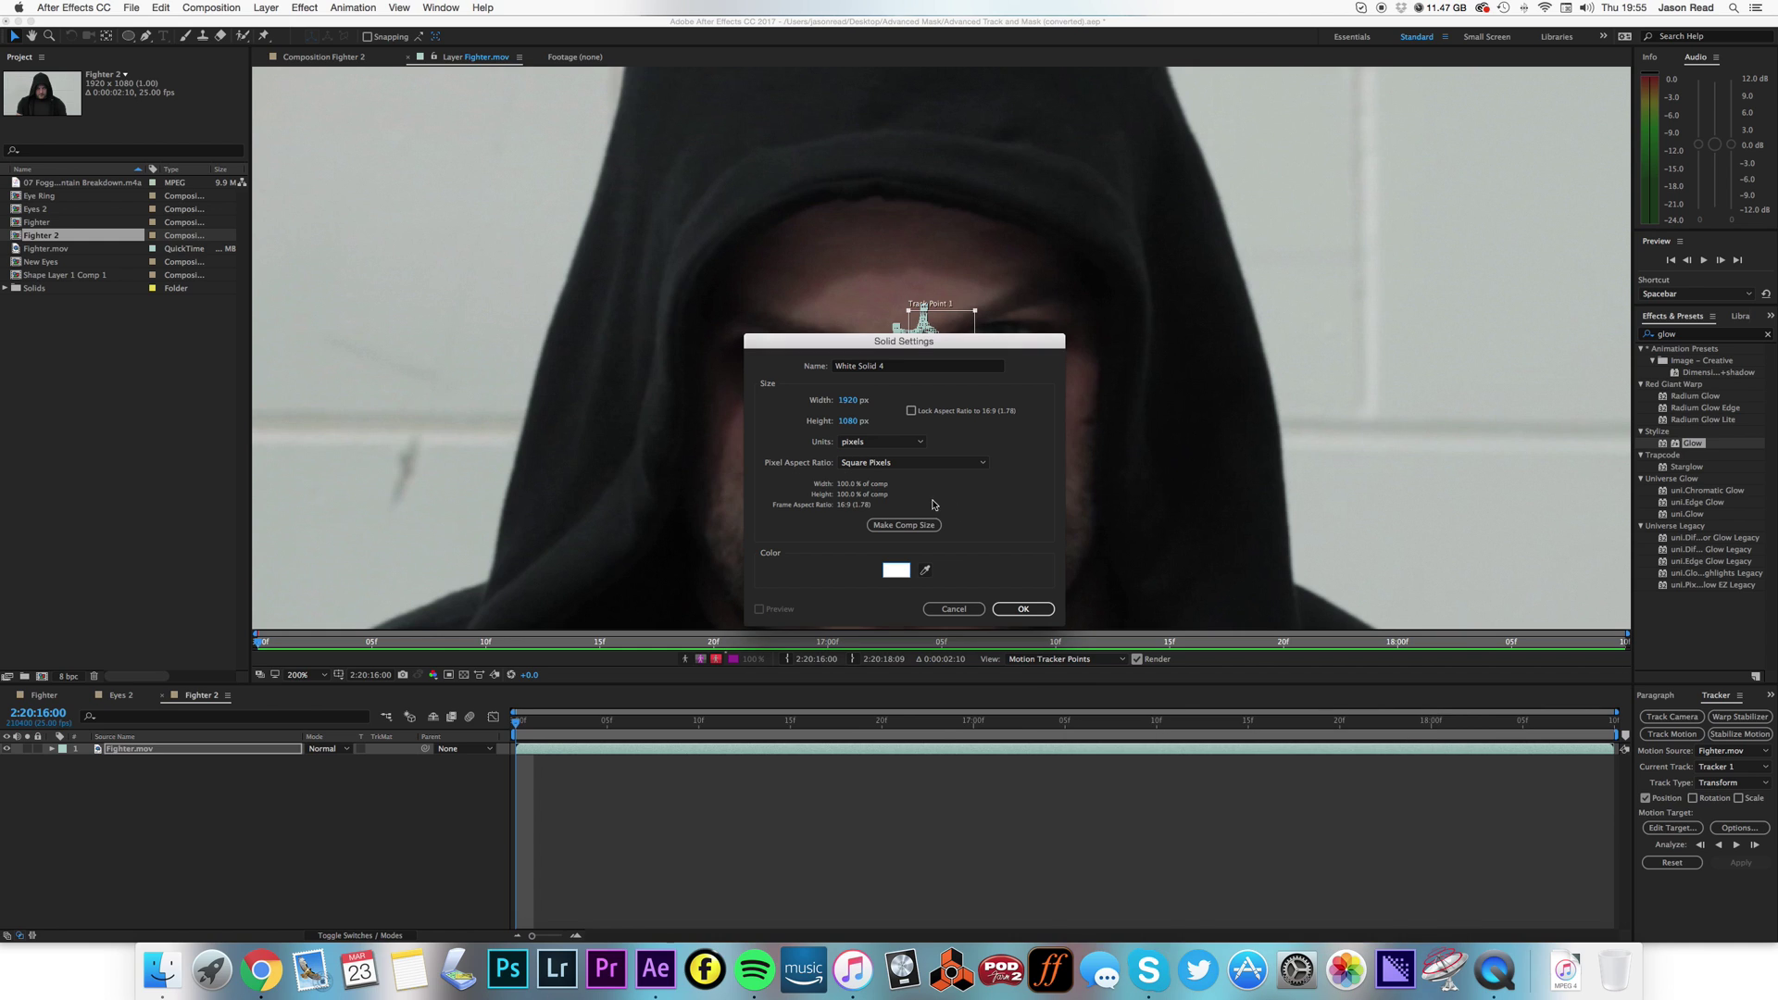
{"action": "left_click", "coordinate": [897, 368]}
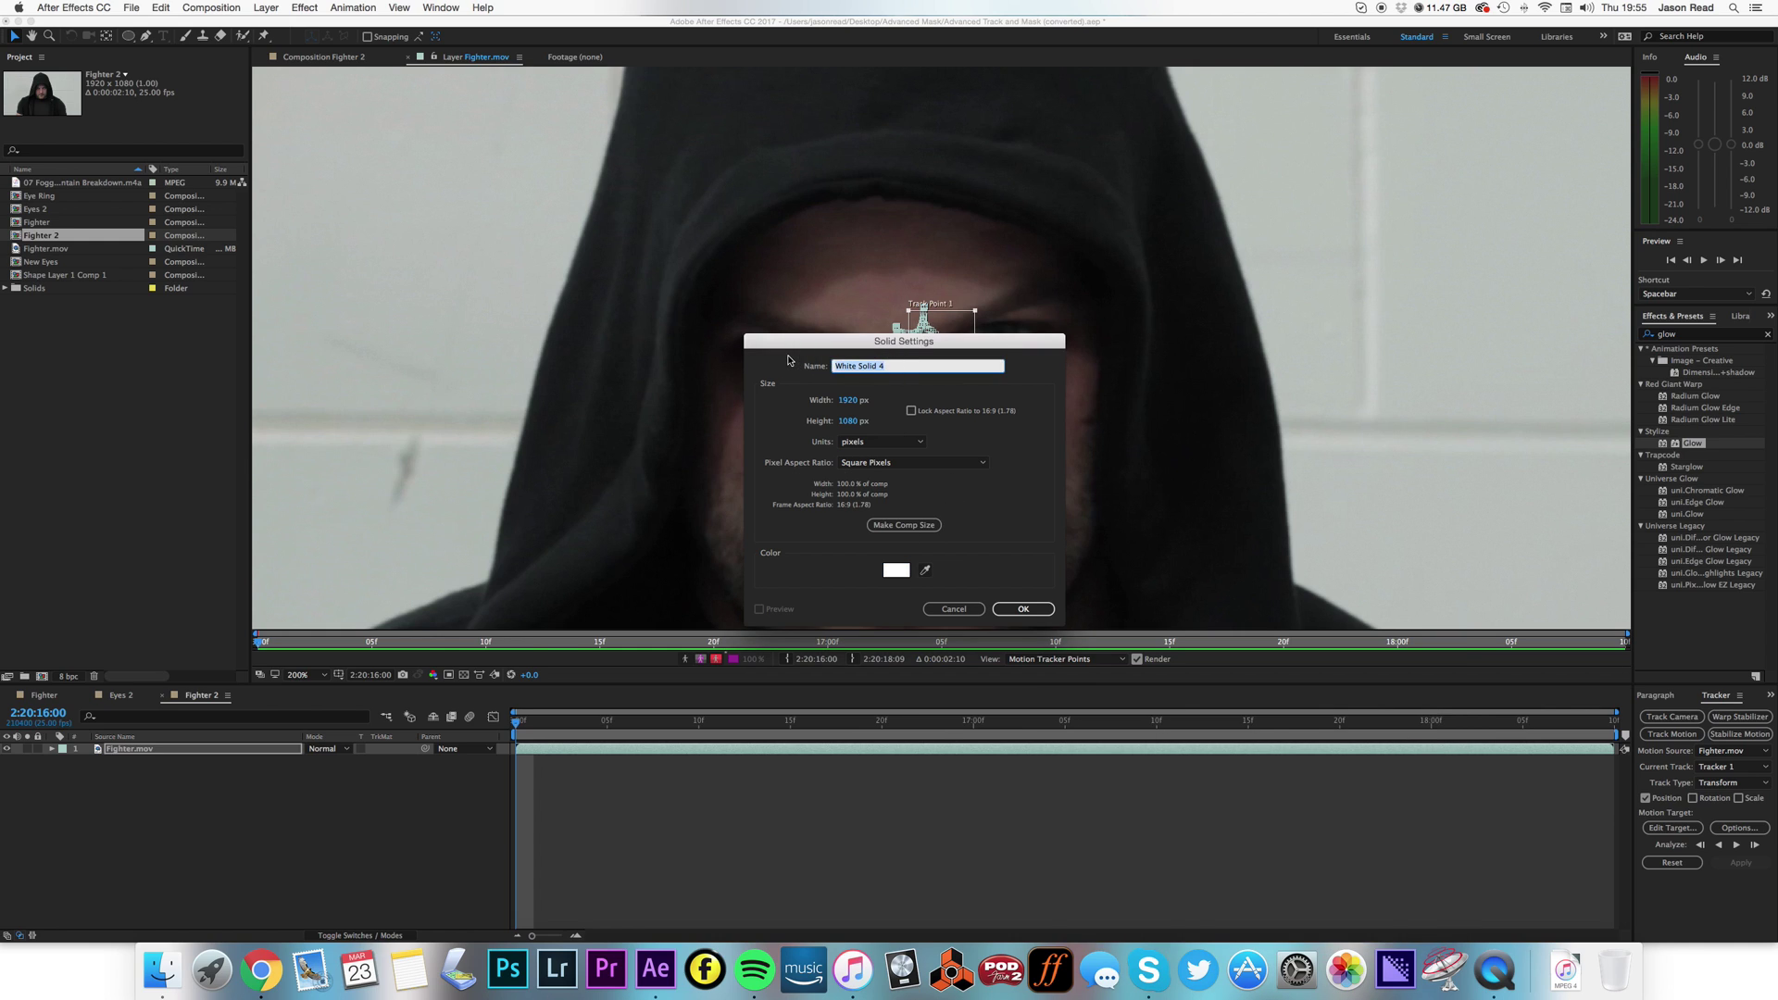
{"action": "type", "text": "Track Matte"}
{"action": "left_click", "coordinate": [1019, 609]}
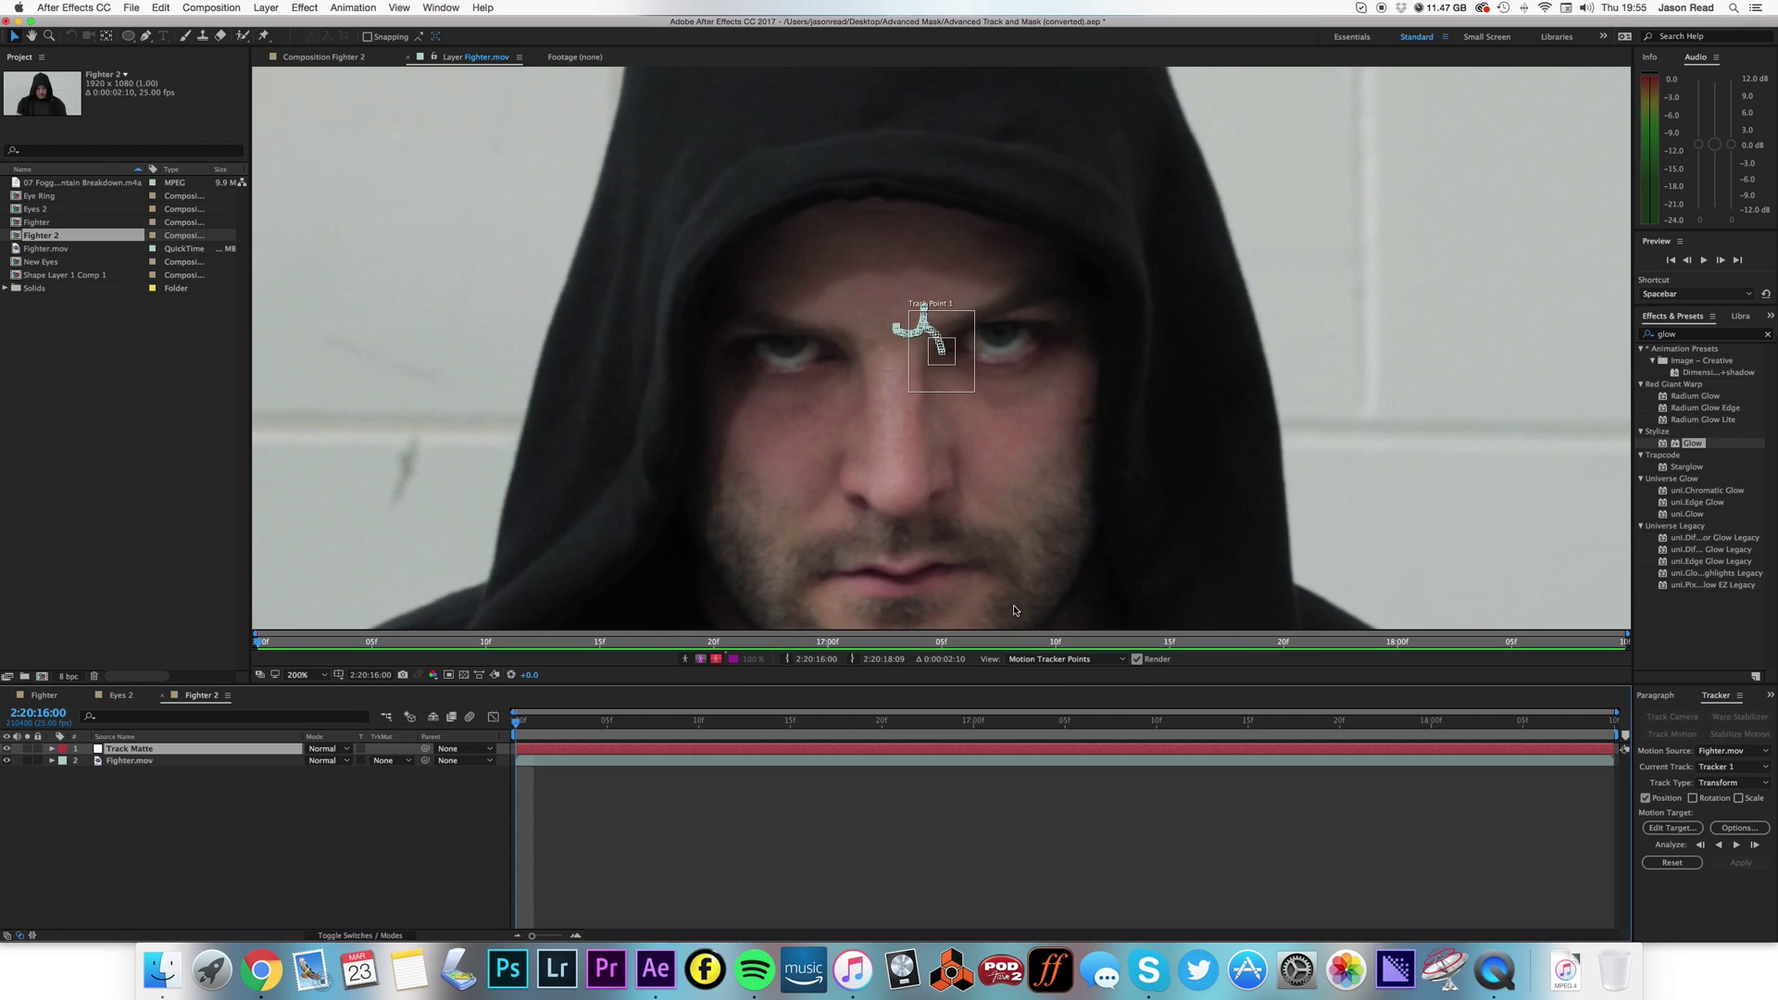
Hide Track Matte, go to the first frame, pick the Pen tool and zoom to 200%
{"action": "left_click", "coordinate": [330, 59]}
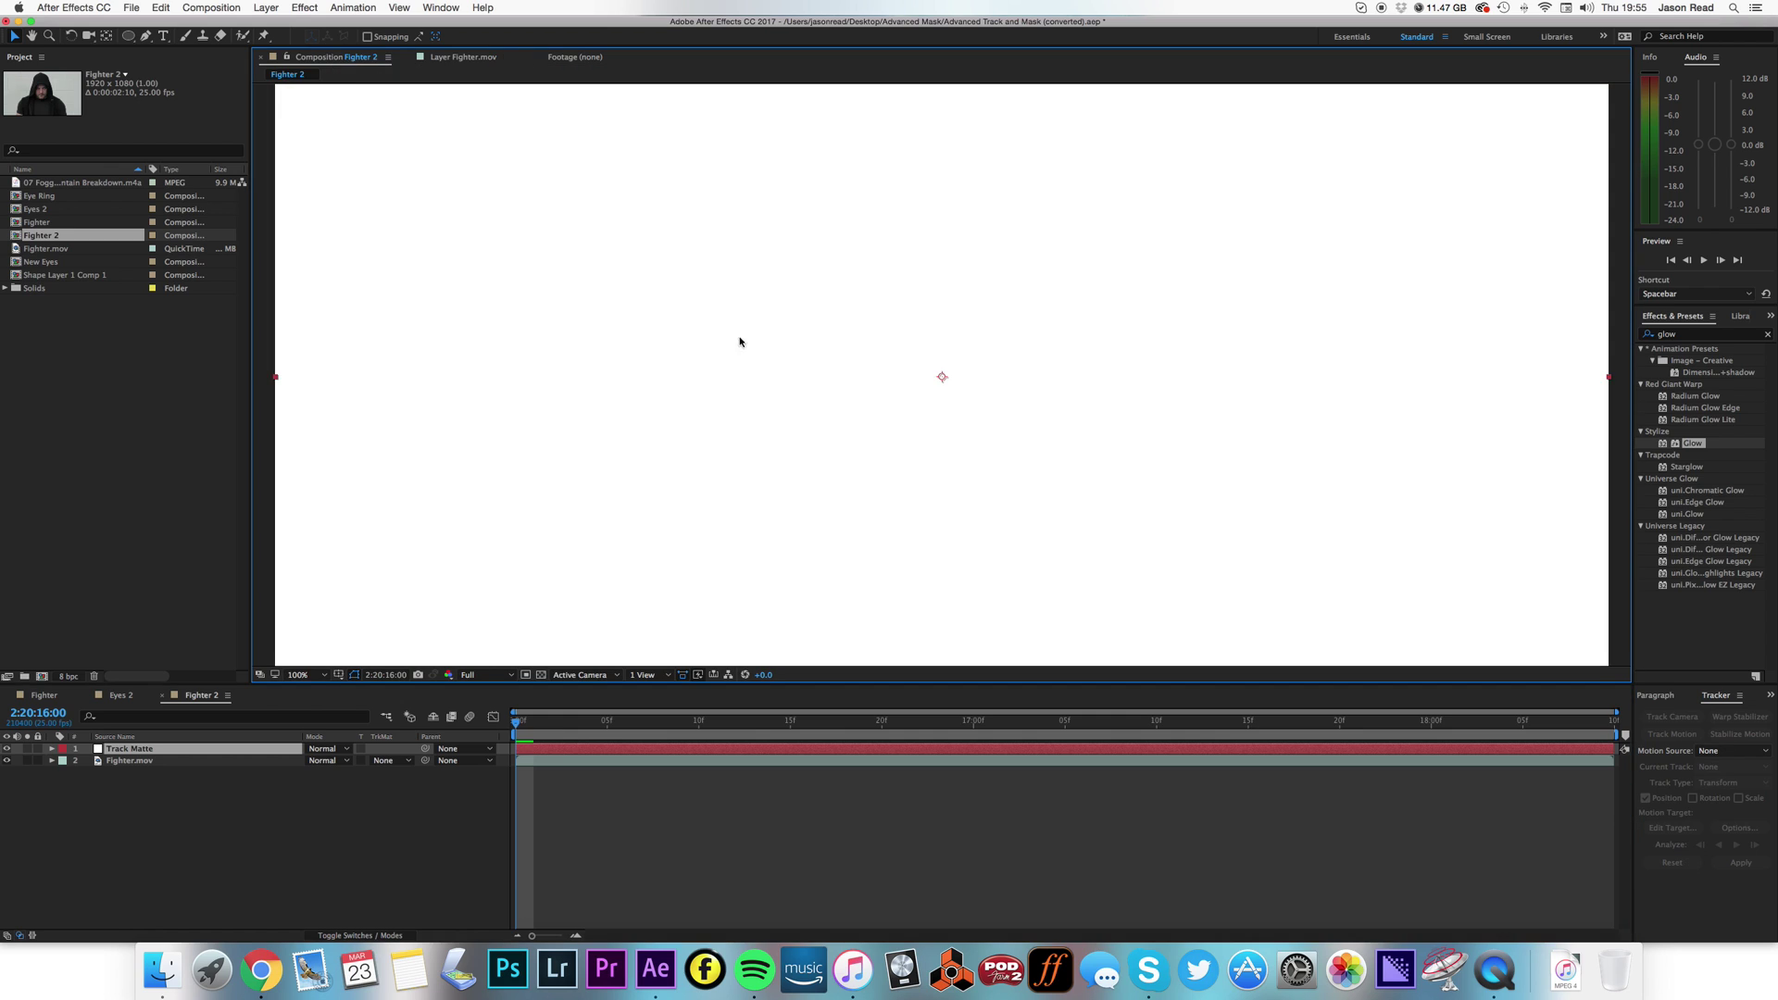
{"action": "left_click", "coordinate": [7, 748]}
{"action": "left_click", "coordinate": [570, 721]}
{"action": "left_click_drag", "start_coordinate": [571, 721], "coordinate": [497, 719]}
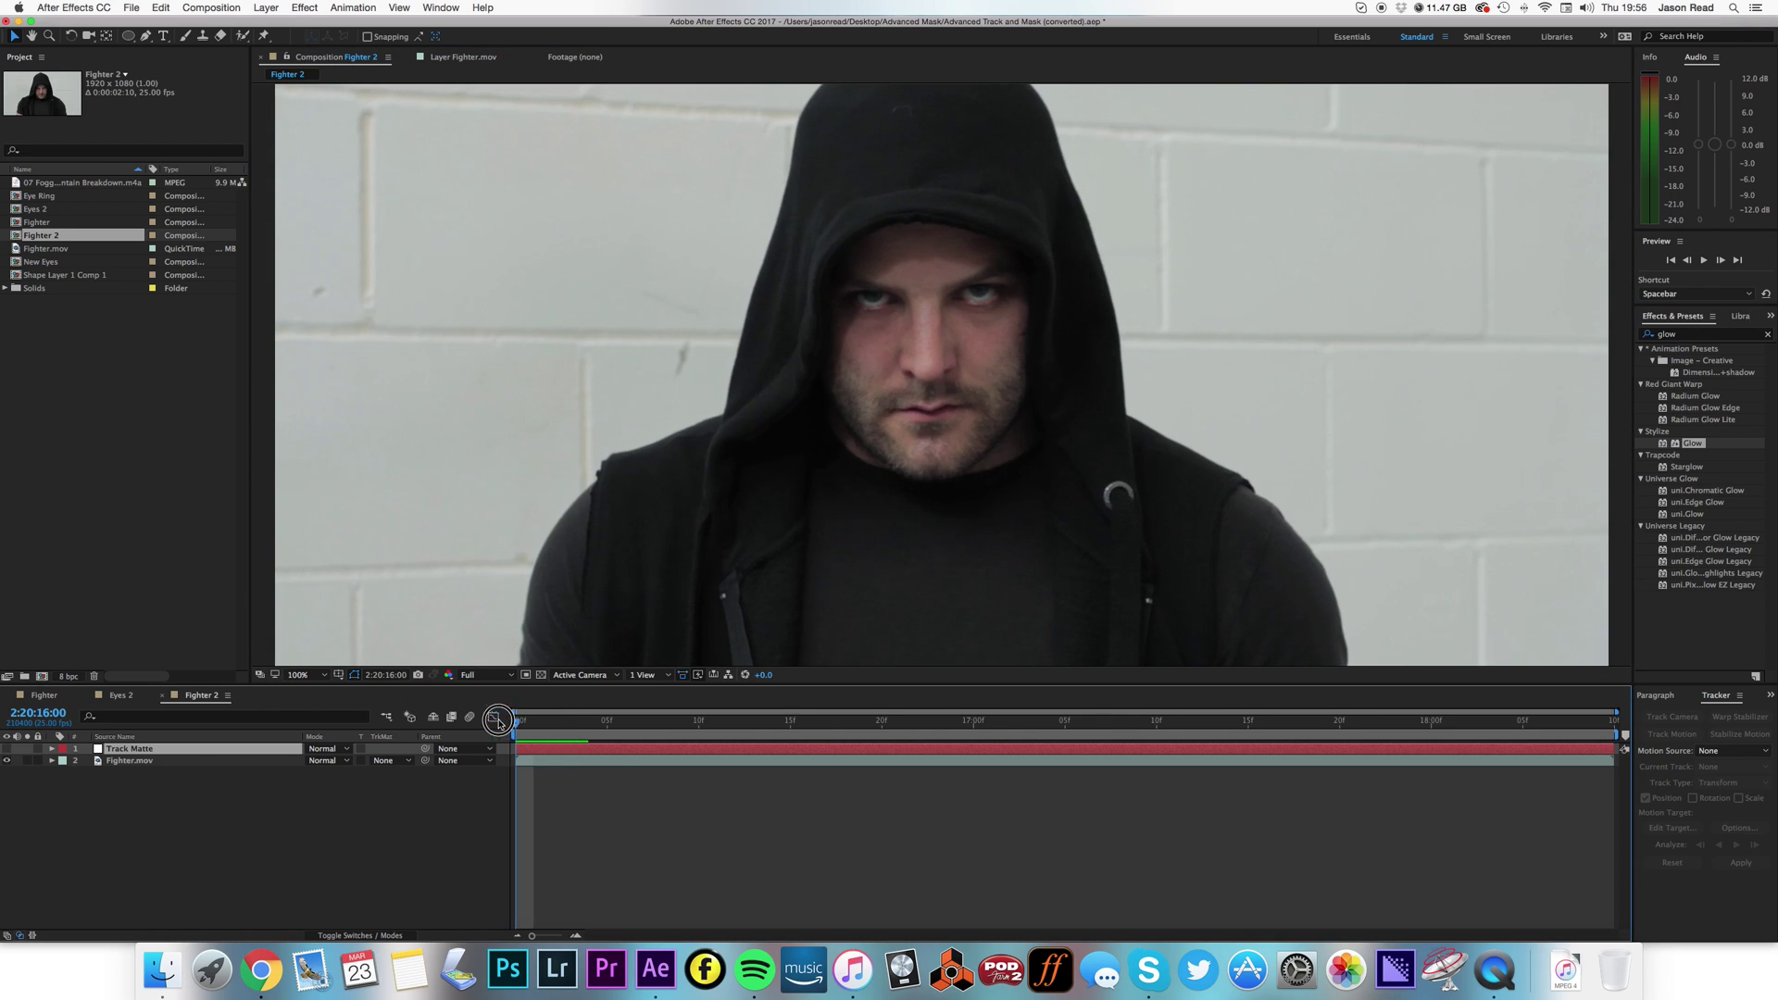
{"action": "left_click", "coordinate": [145, 37]}
{"action": "key", "text": "comma"}
{"action": "key", "text": "comma"}
{"action": "key", "text": "comma"}
{"action": "key", "text": "comma"}
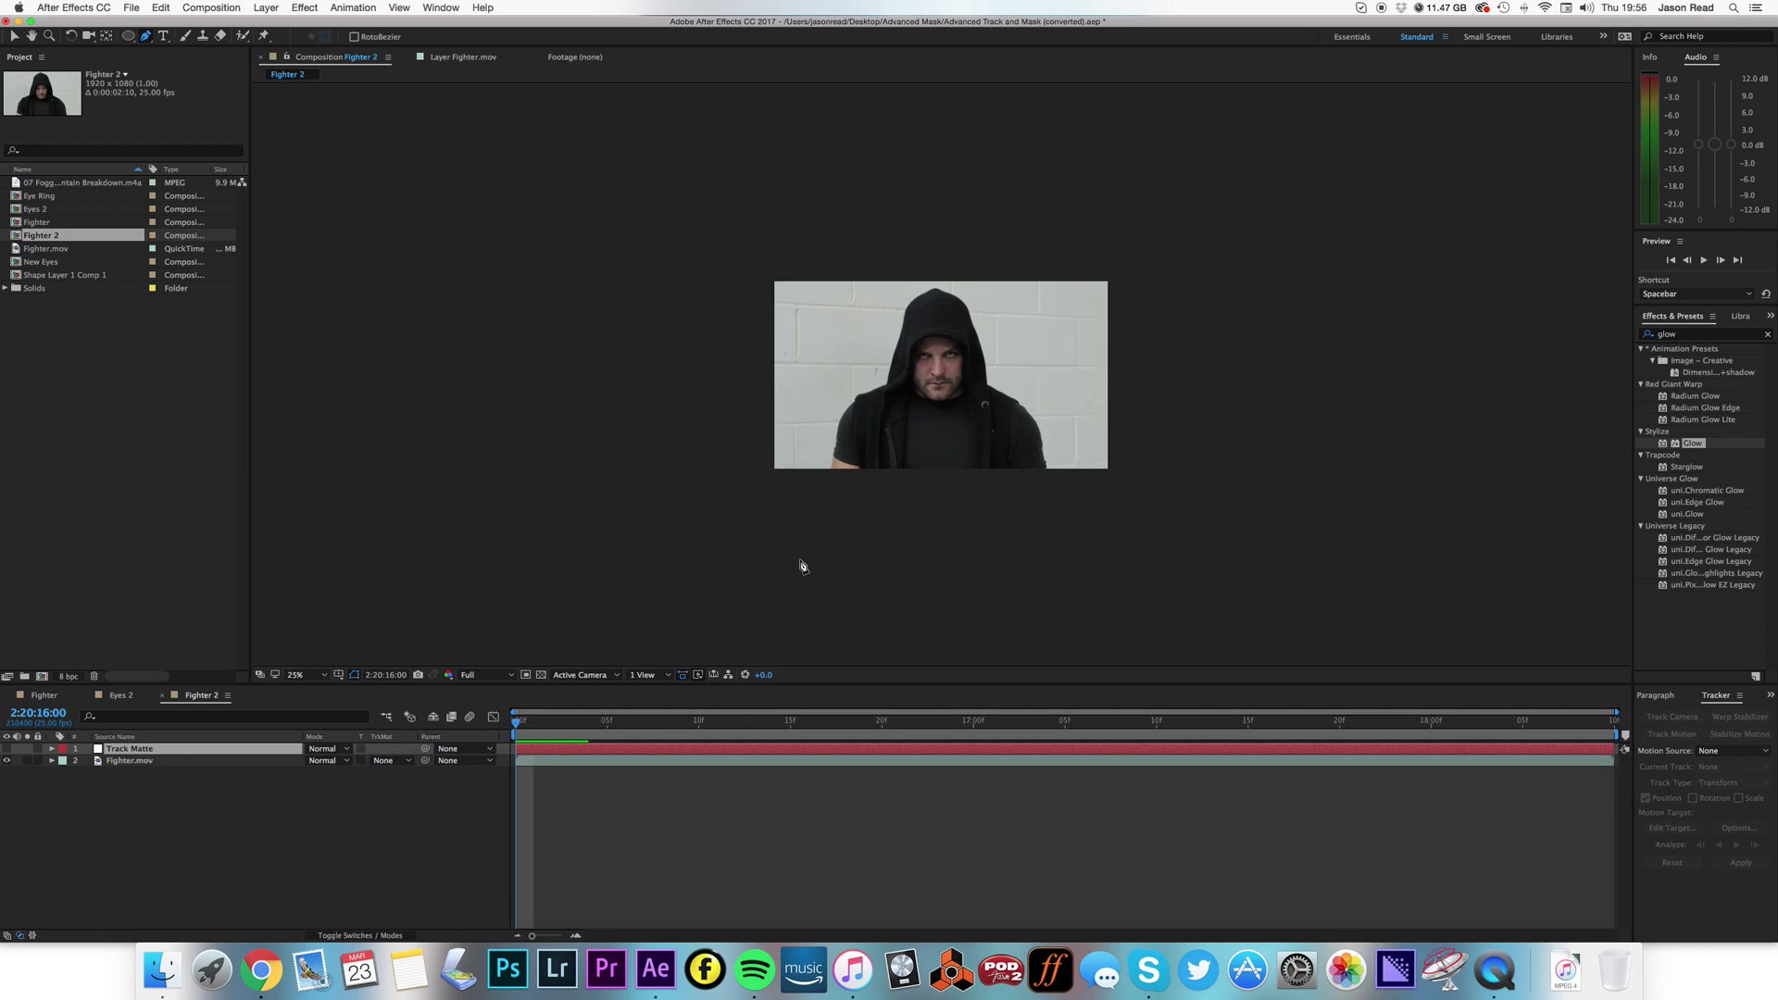
{"action": "key", "text": "period"}
{"action": "key", "text": "period"}
{"action": "key", "text": "period"}
{"action": "key", "text": "period"}
{"action": "key", "text": "period"}
{"action": "key", "text": "period"}
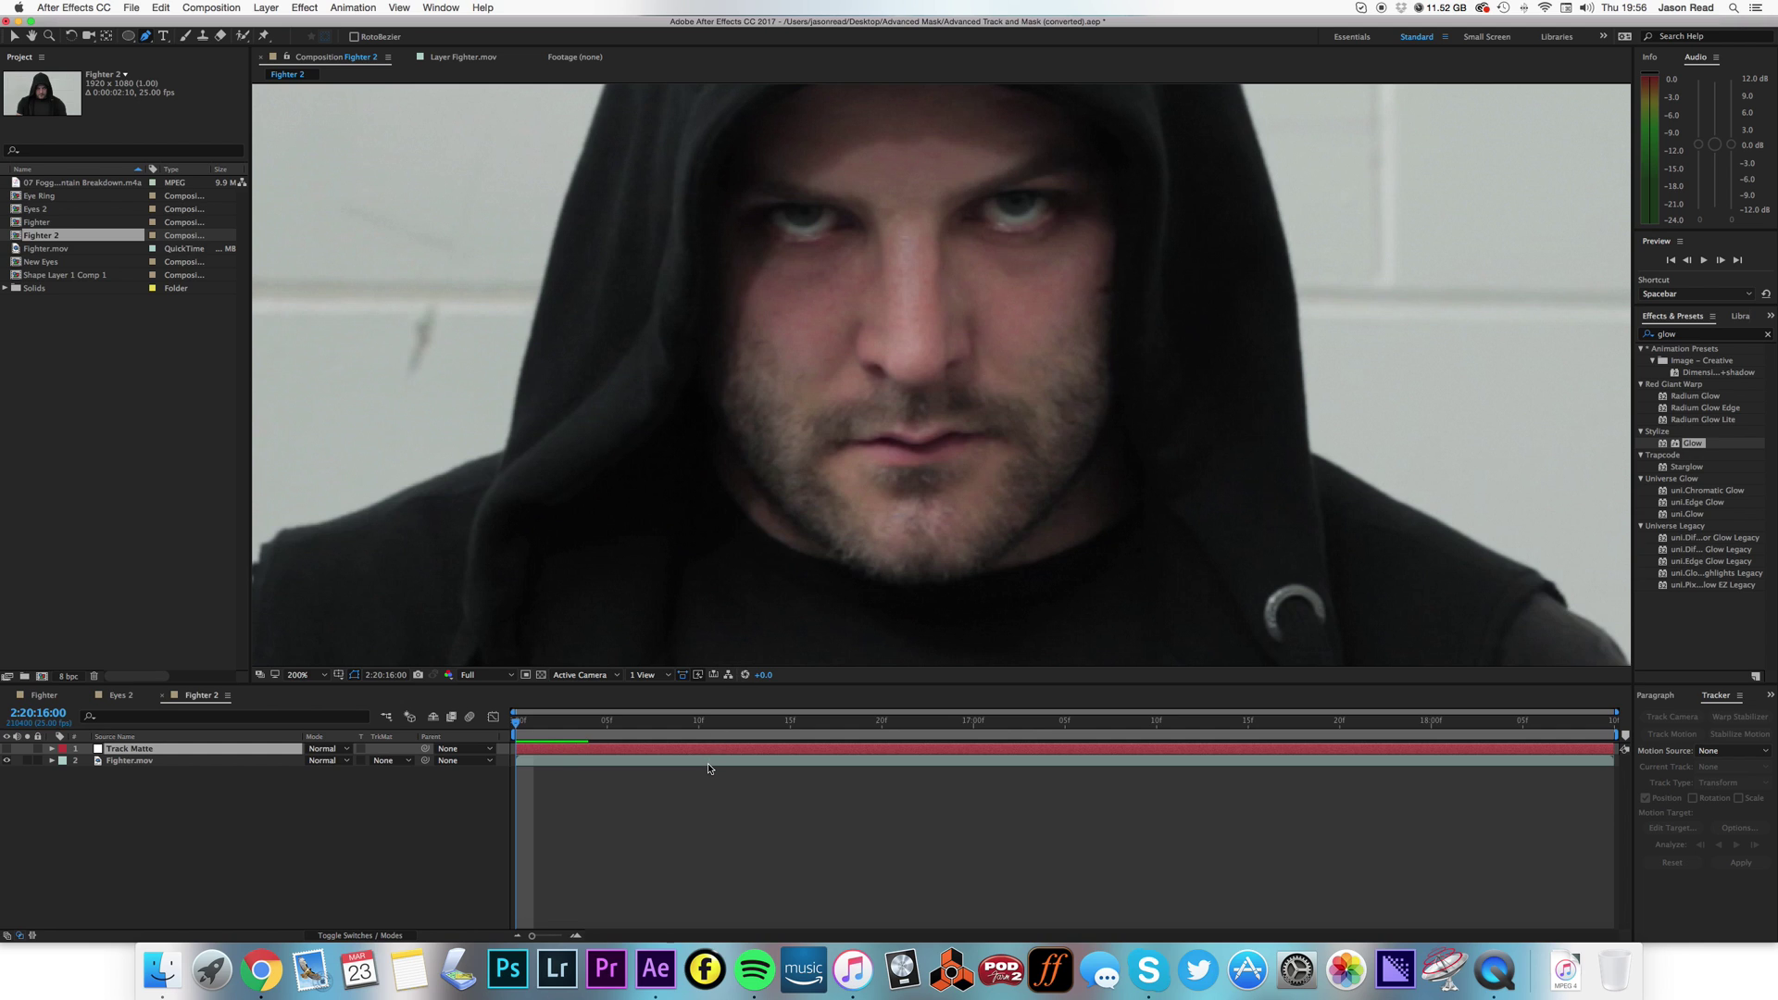
Draw and refine a closed eye-shaped mask around the left eye
{"action": "left_click", "coordinate": [754, 213]}
{"action": "left_click", "coordinate": [779, 205]}
{"action": "left_click", "coordinate": [816, 208]}
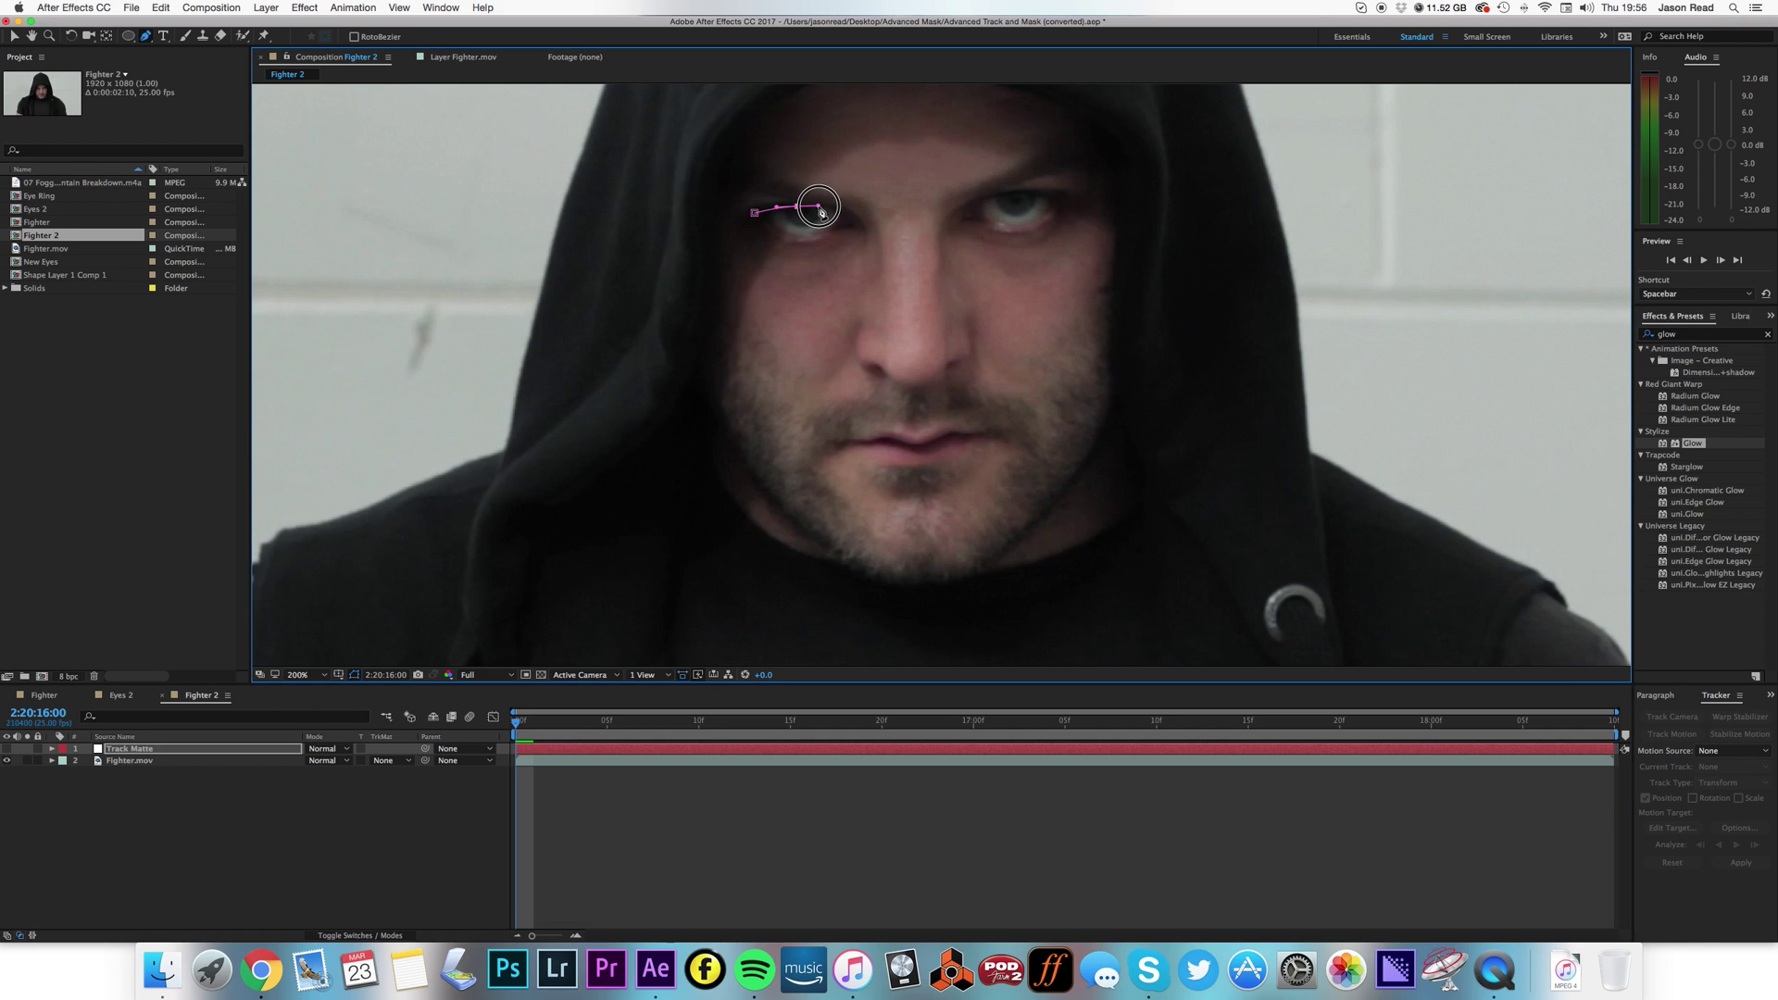
{"action": "left_click", "coordinate": [851, 224]}
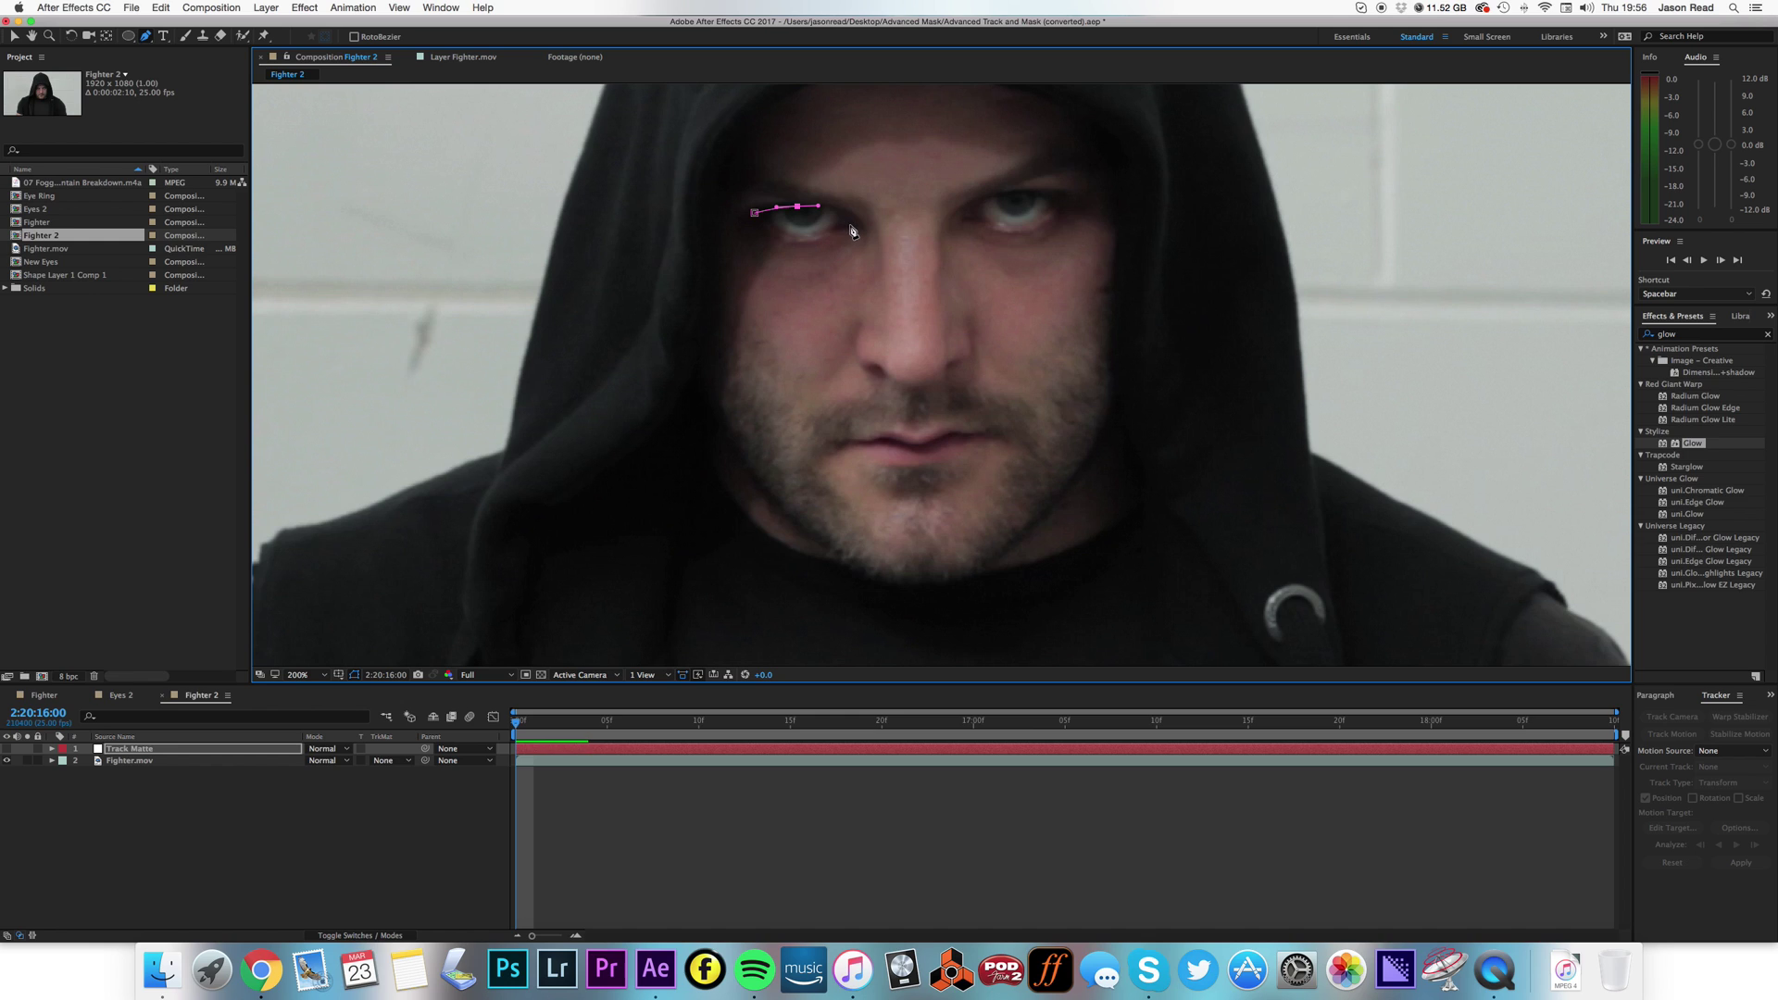
{"action": "left_click", "coordinate": [790, 240]}
{"action": "left_click", "coordinate": [755, 213]}
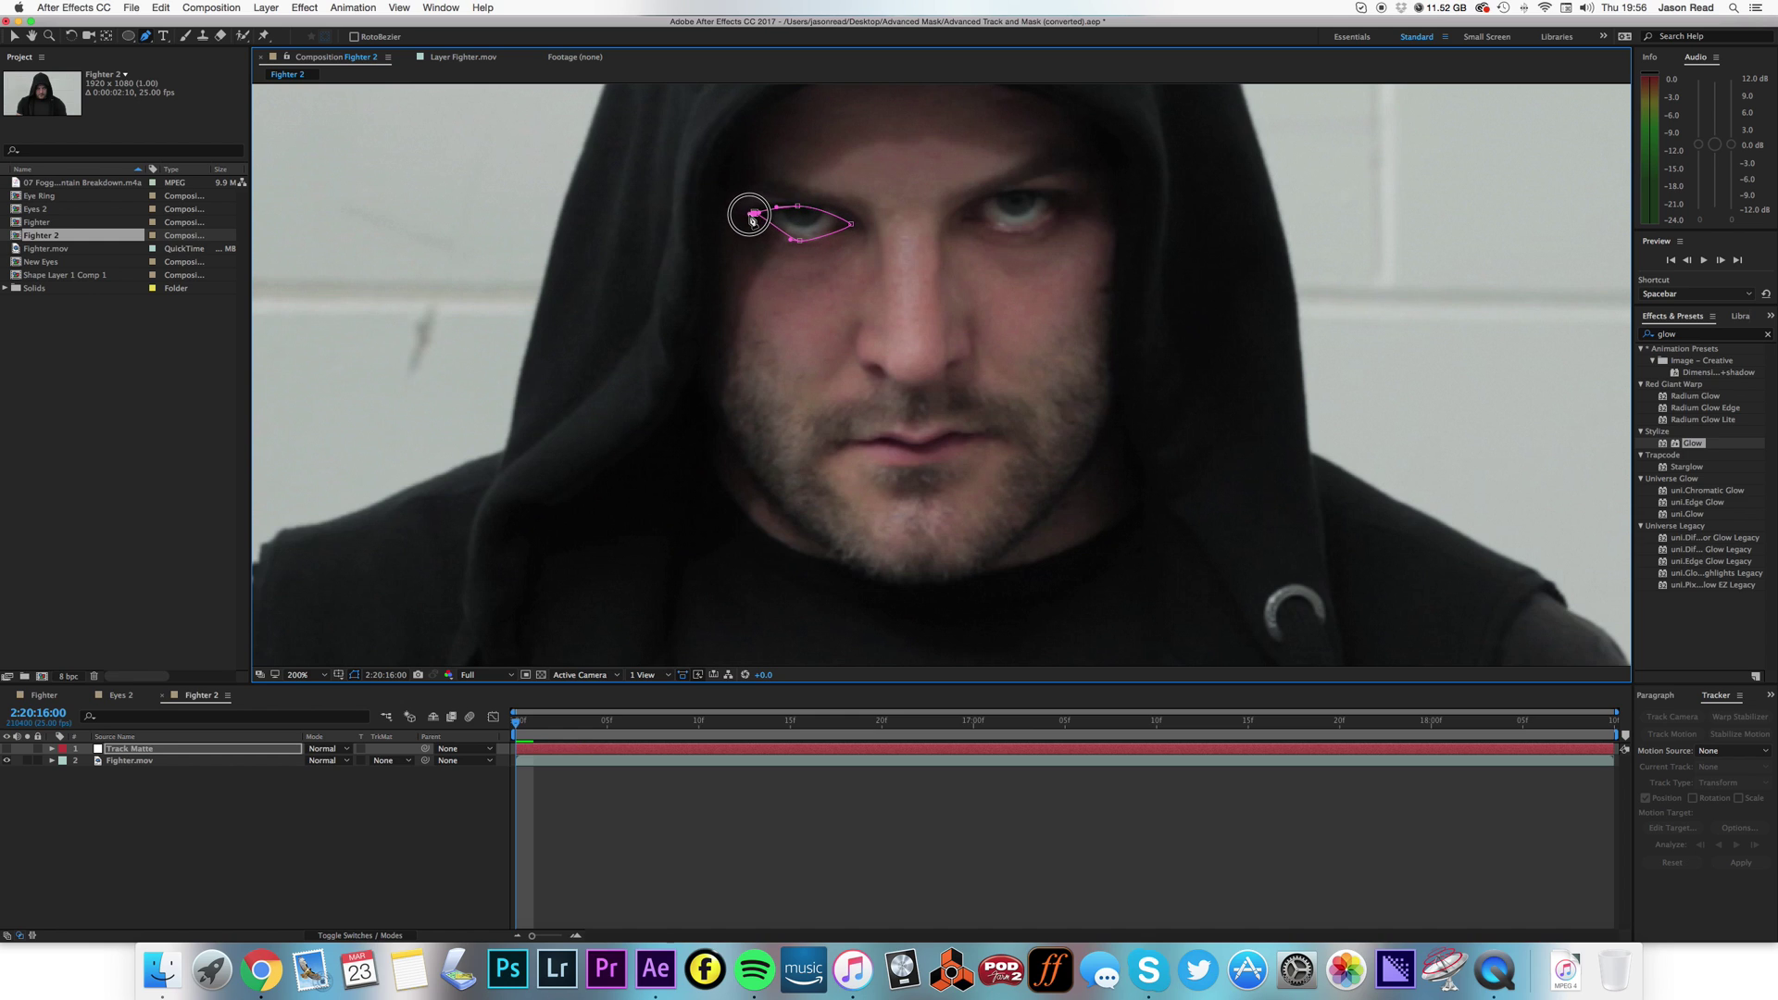
{"action": "left_click_drag", "start_coordinate": [752, 219], "coordinate": [828, 246]}
{"action": "left_click", "coordinate": [800, 241]}
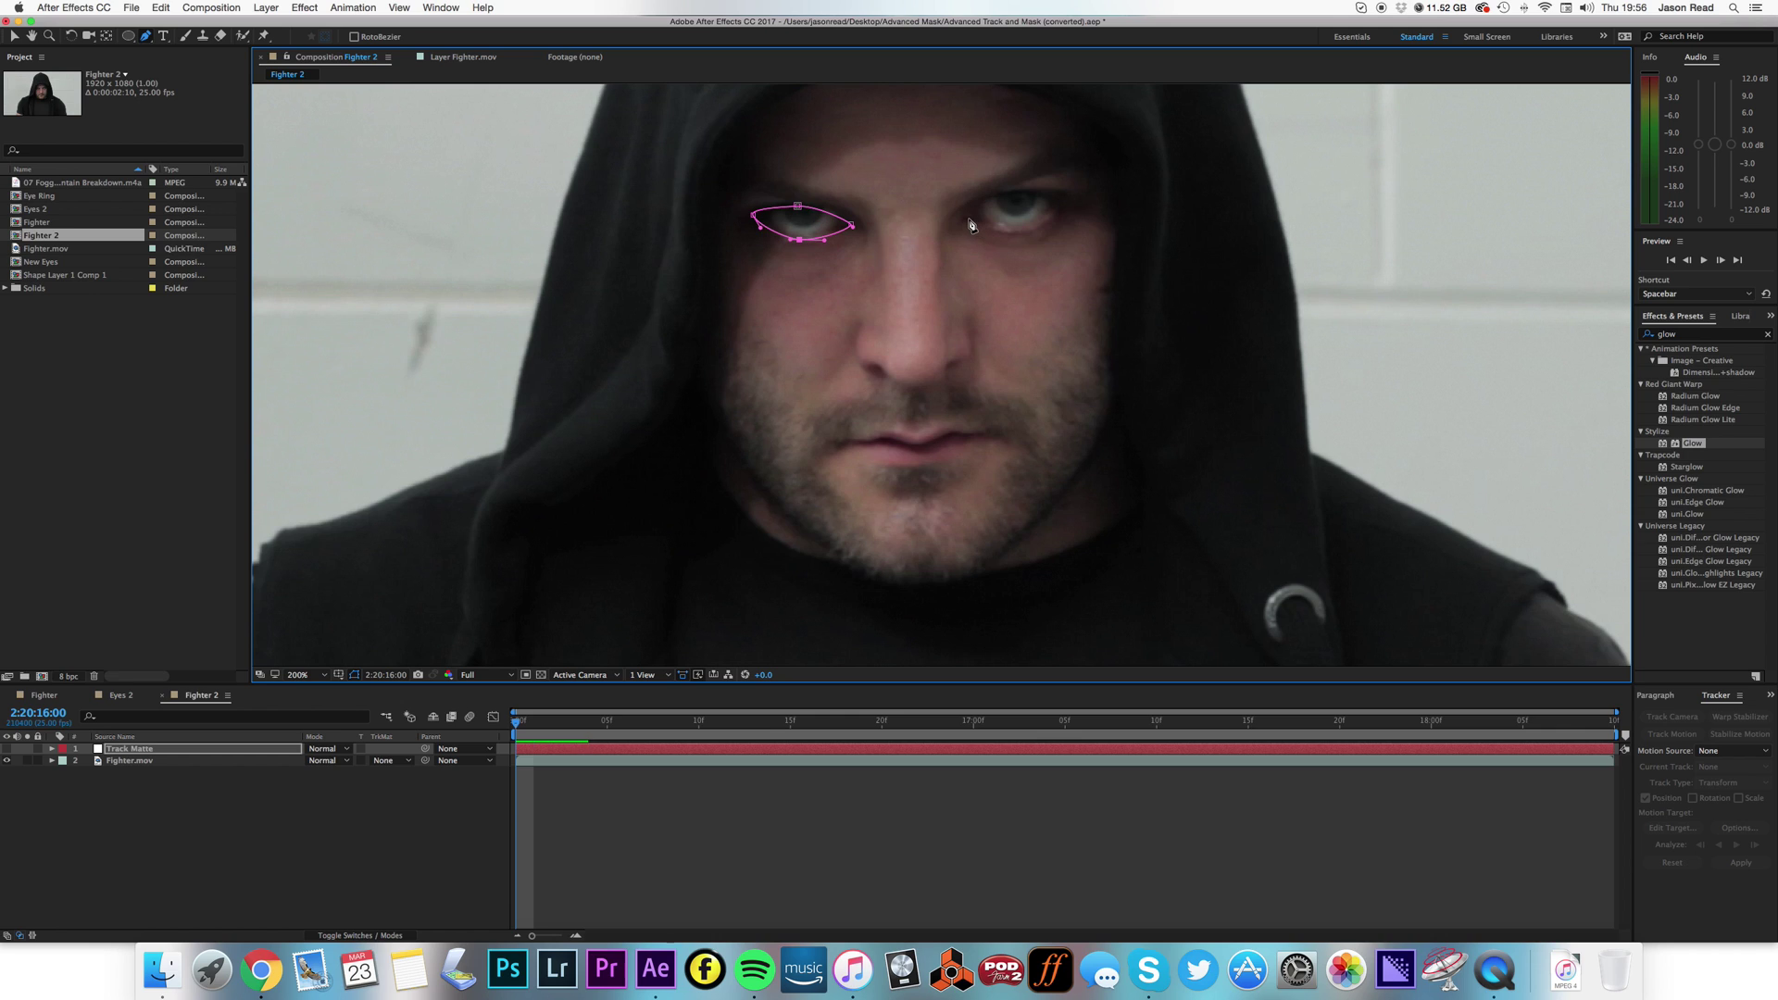
Draw a closed curved mask around the right eye
{"action": "left_click", "coordinate": [969, 219]}
{"action": "left_click_drag", "start_coordinate": [1012, 230], "coordinate": [964, 230]}
{"action": "left_click", "coordinate": [1065, 203]}
{"action": "left_click", "coordinate": [969, 220]}
Show the white Track Matte eye shapes, zoom out, and select Fighter.mov
{"action": "left_click", "coordinate": [8, 748]}
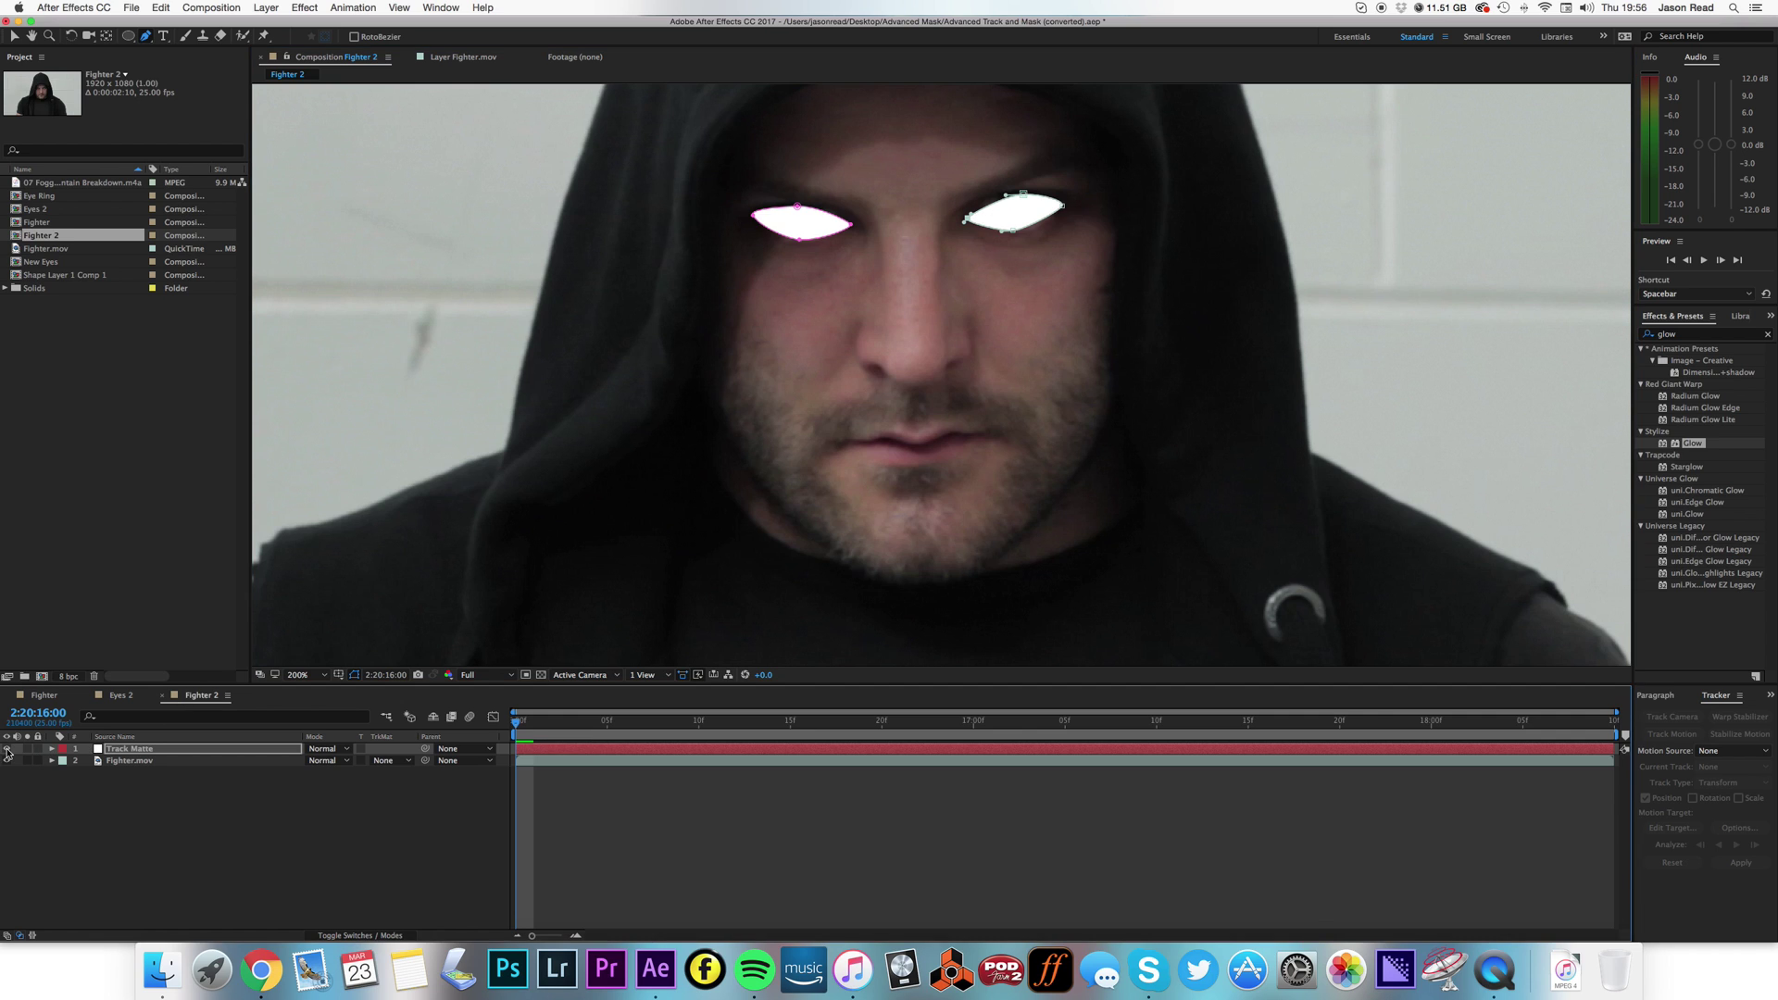
{"action": "key", "text": "comma"}
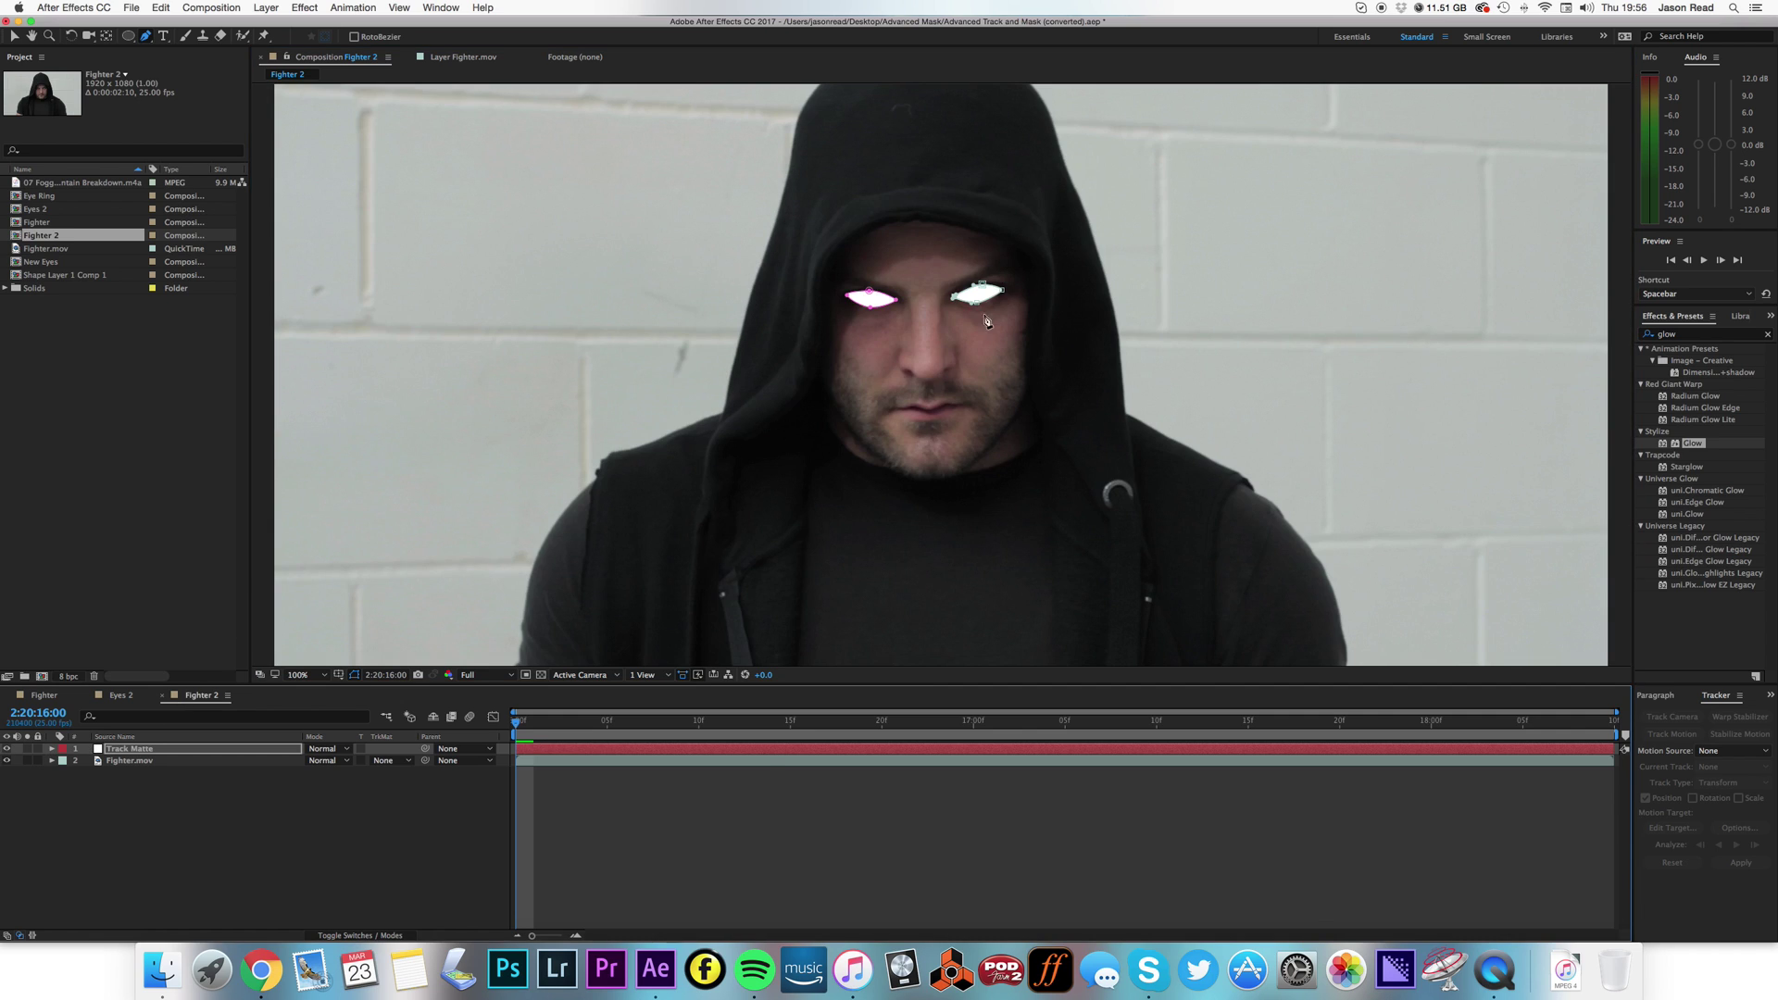
{"action": "left_click", "coordinate": [793, 760]}
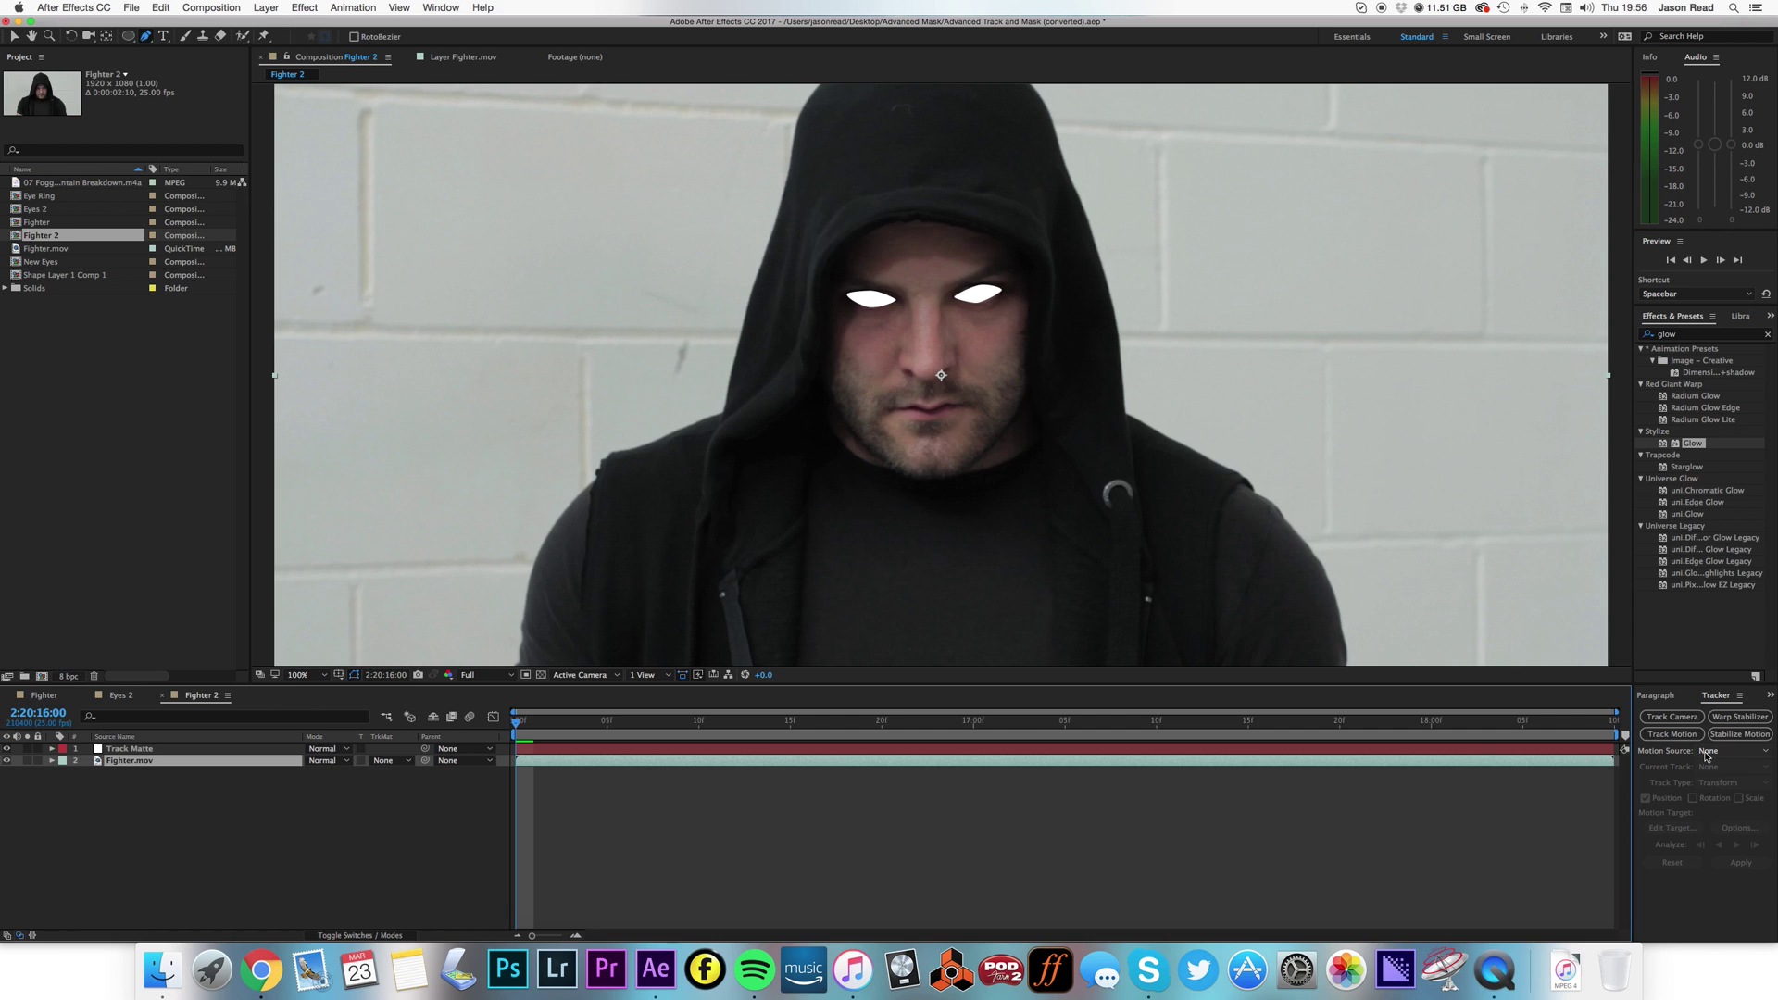
Add a null object named Eye Controller and reopen Fighter.mov's tracker
{"action": "left_click", "coordinate": [262, 7]}
{"action": "mouse_move", "coordinate": [421, 25]}
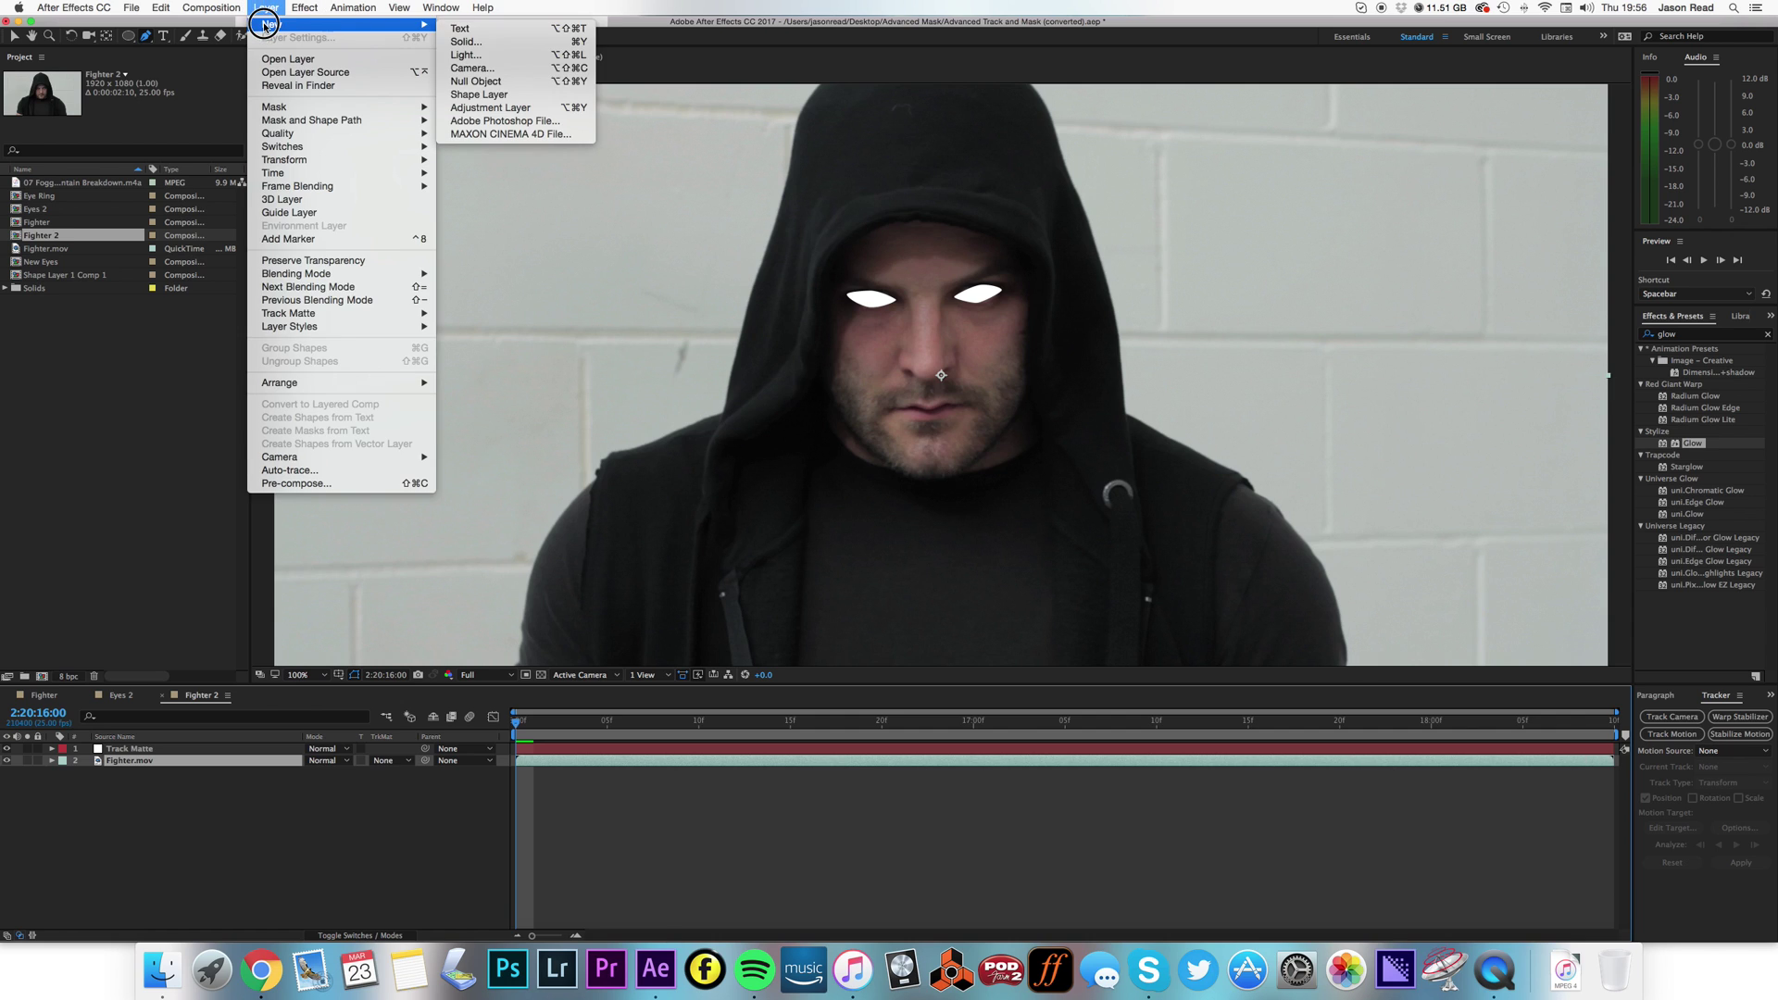
{"action": "left_click", "coordinate": [476, 81]}
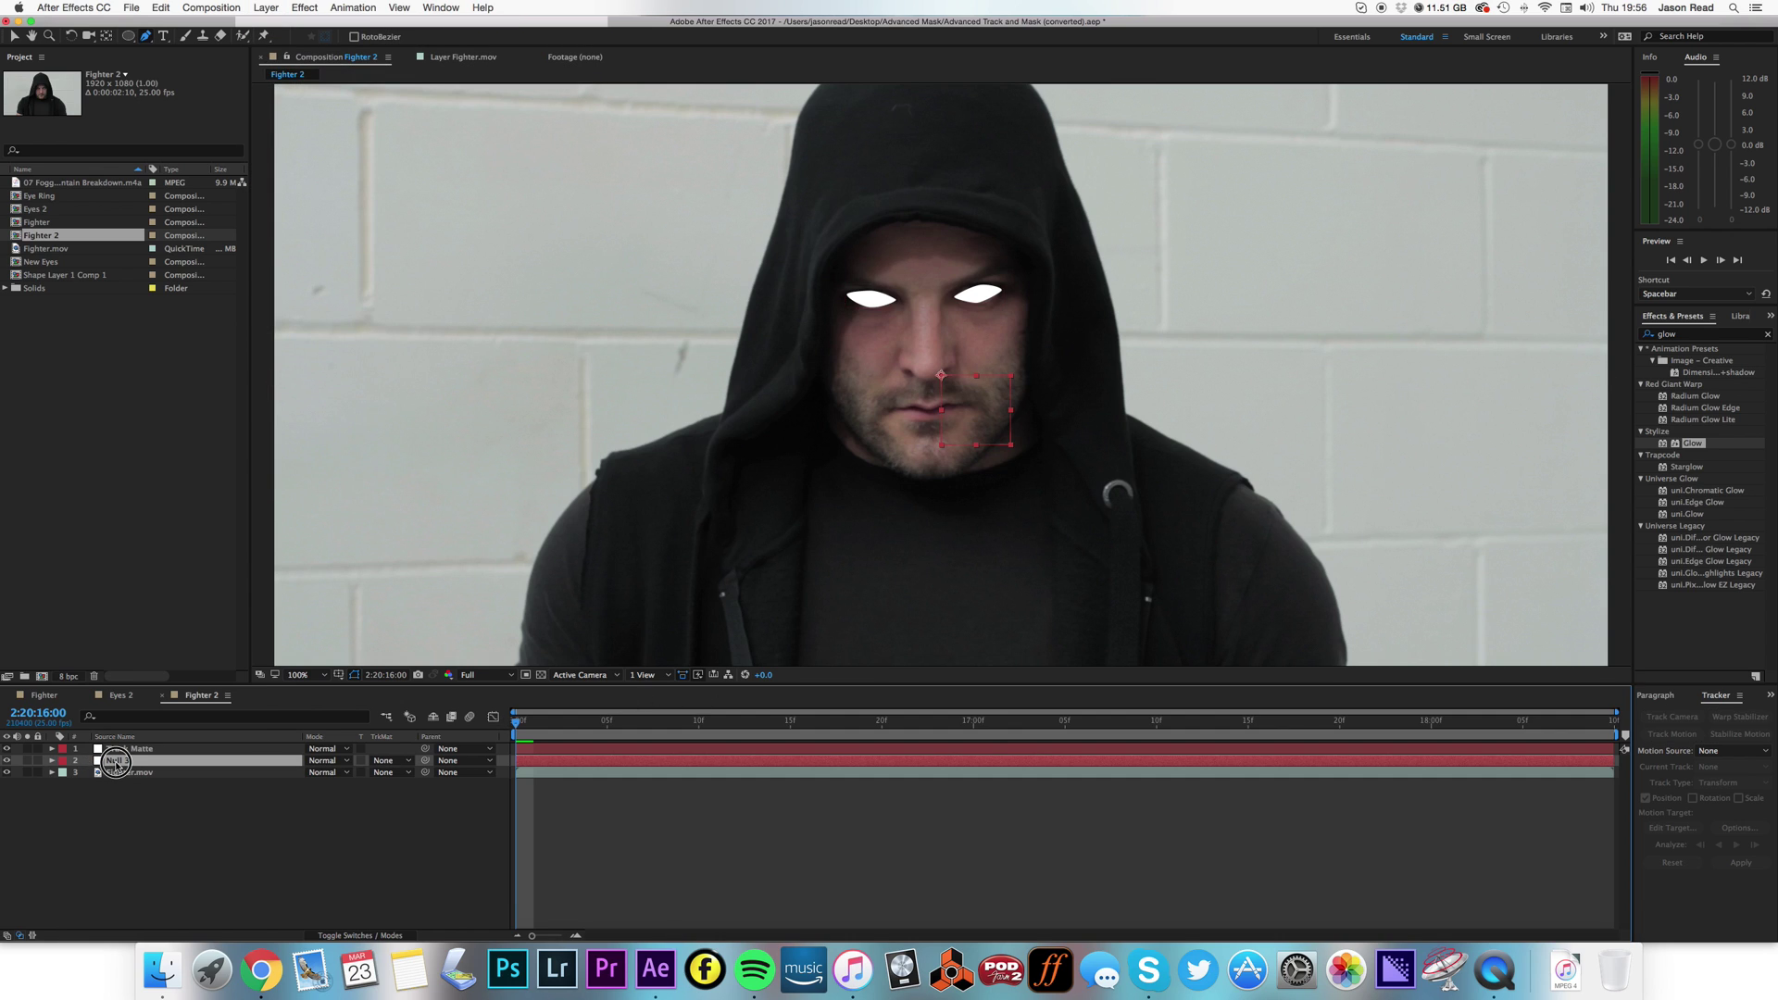
{"action": "key", "text": "Return"}
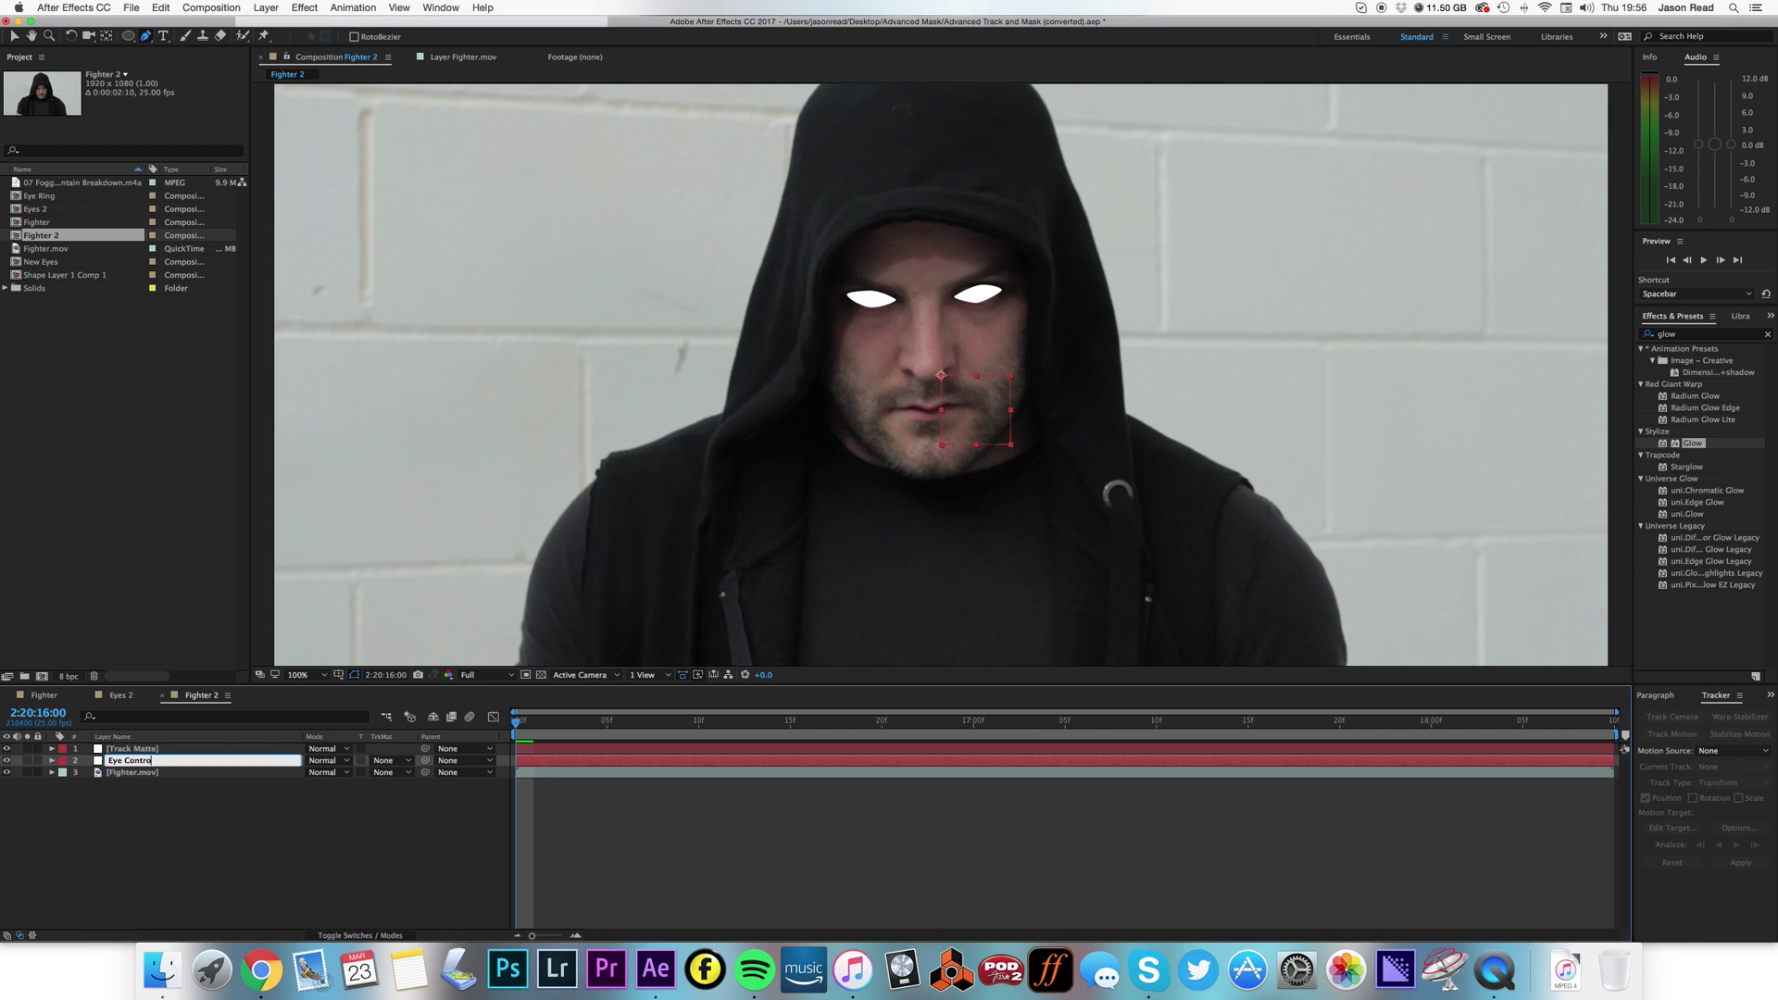
{"action": "type", "text": "Eye Controller"}
{"action": "key", "text": "Return"}
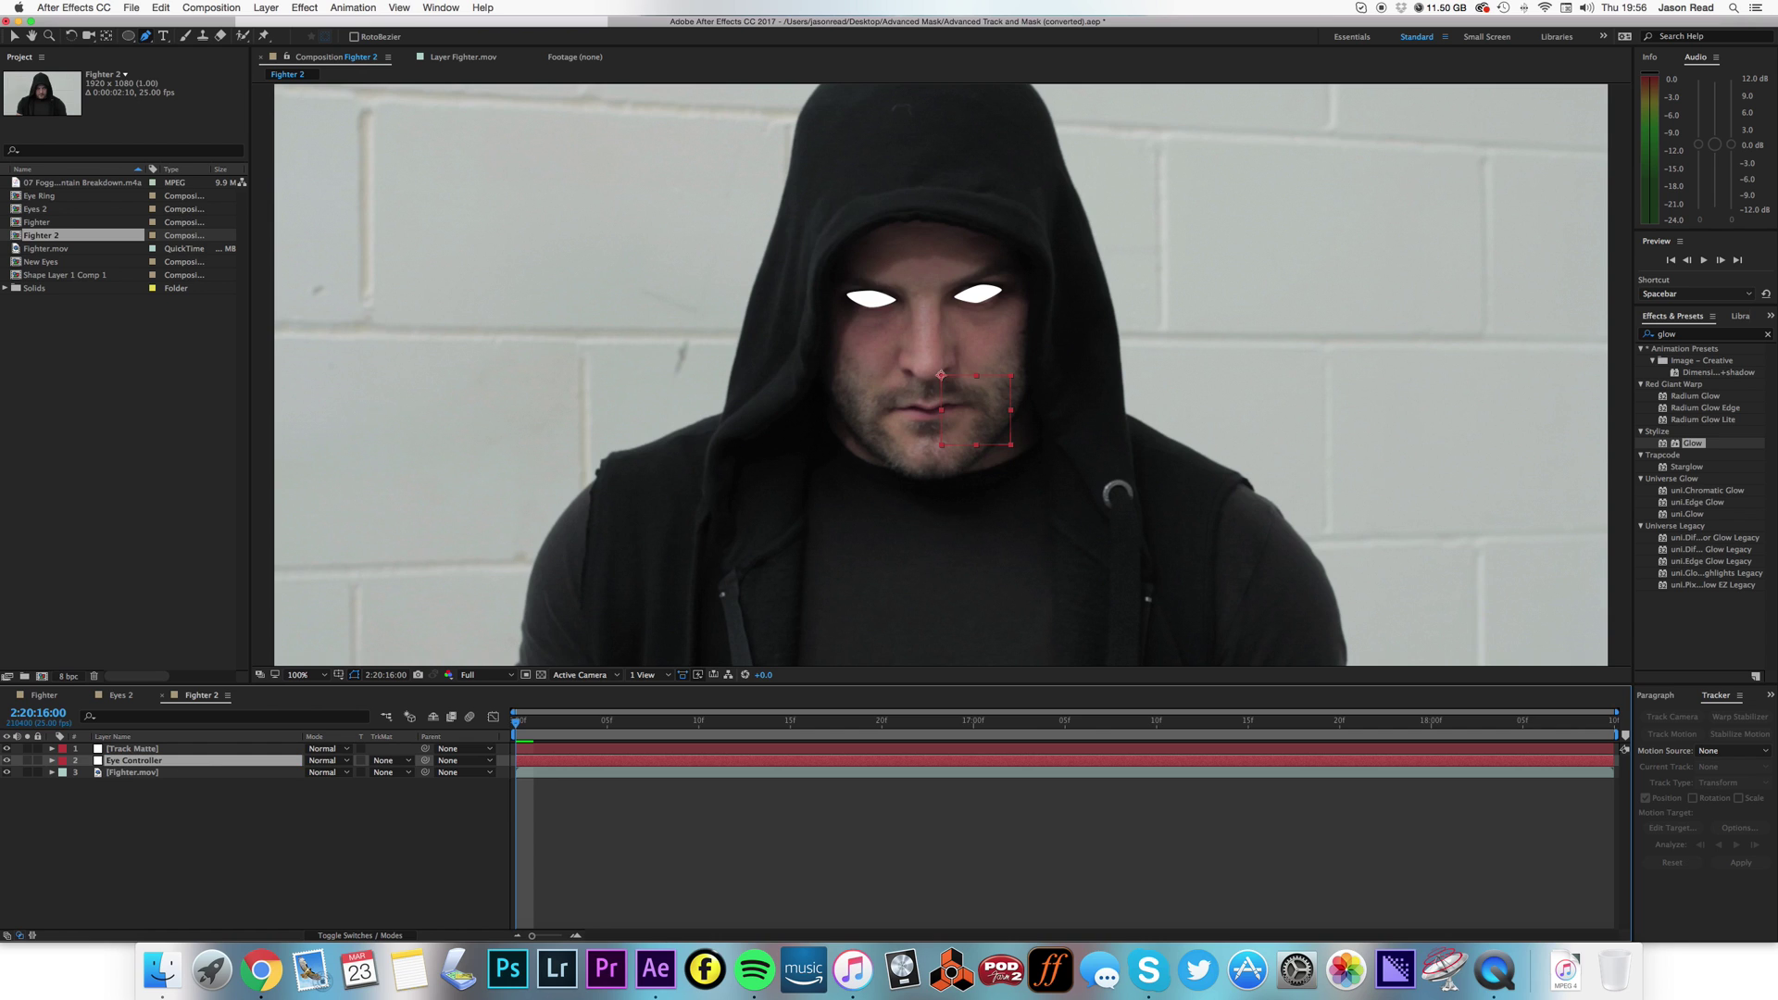
{"action": "double_click", "coordinate": [699, 774]}
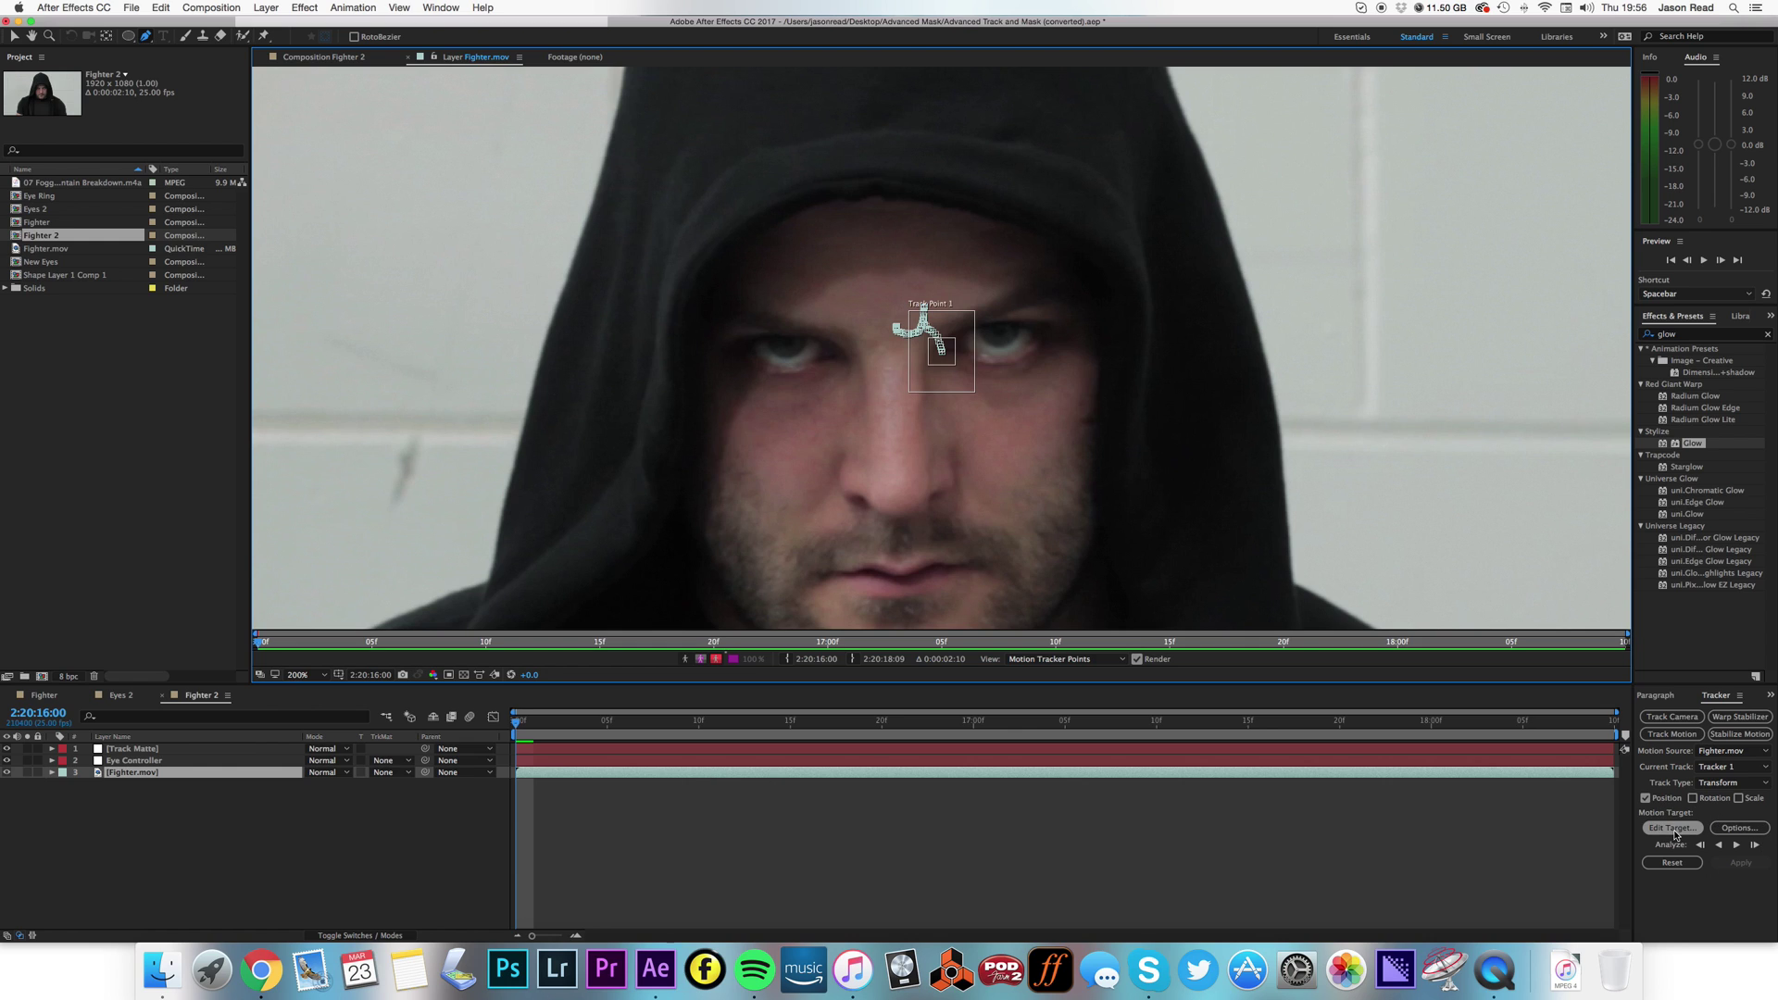
Apply the tracking data to Eye Controller in X and Y
{"action": "left_click", "coordinate": [1672, 829]}
{"action": "left_click", "coordinate": [984, 526]}
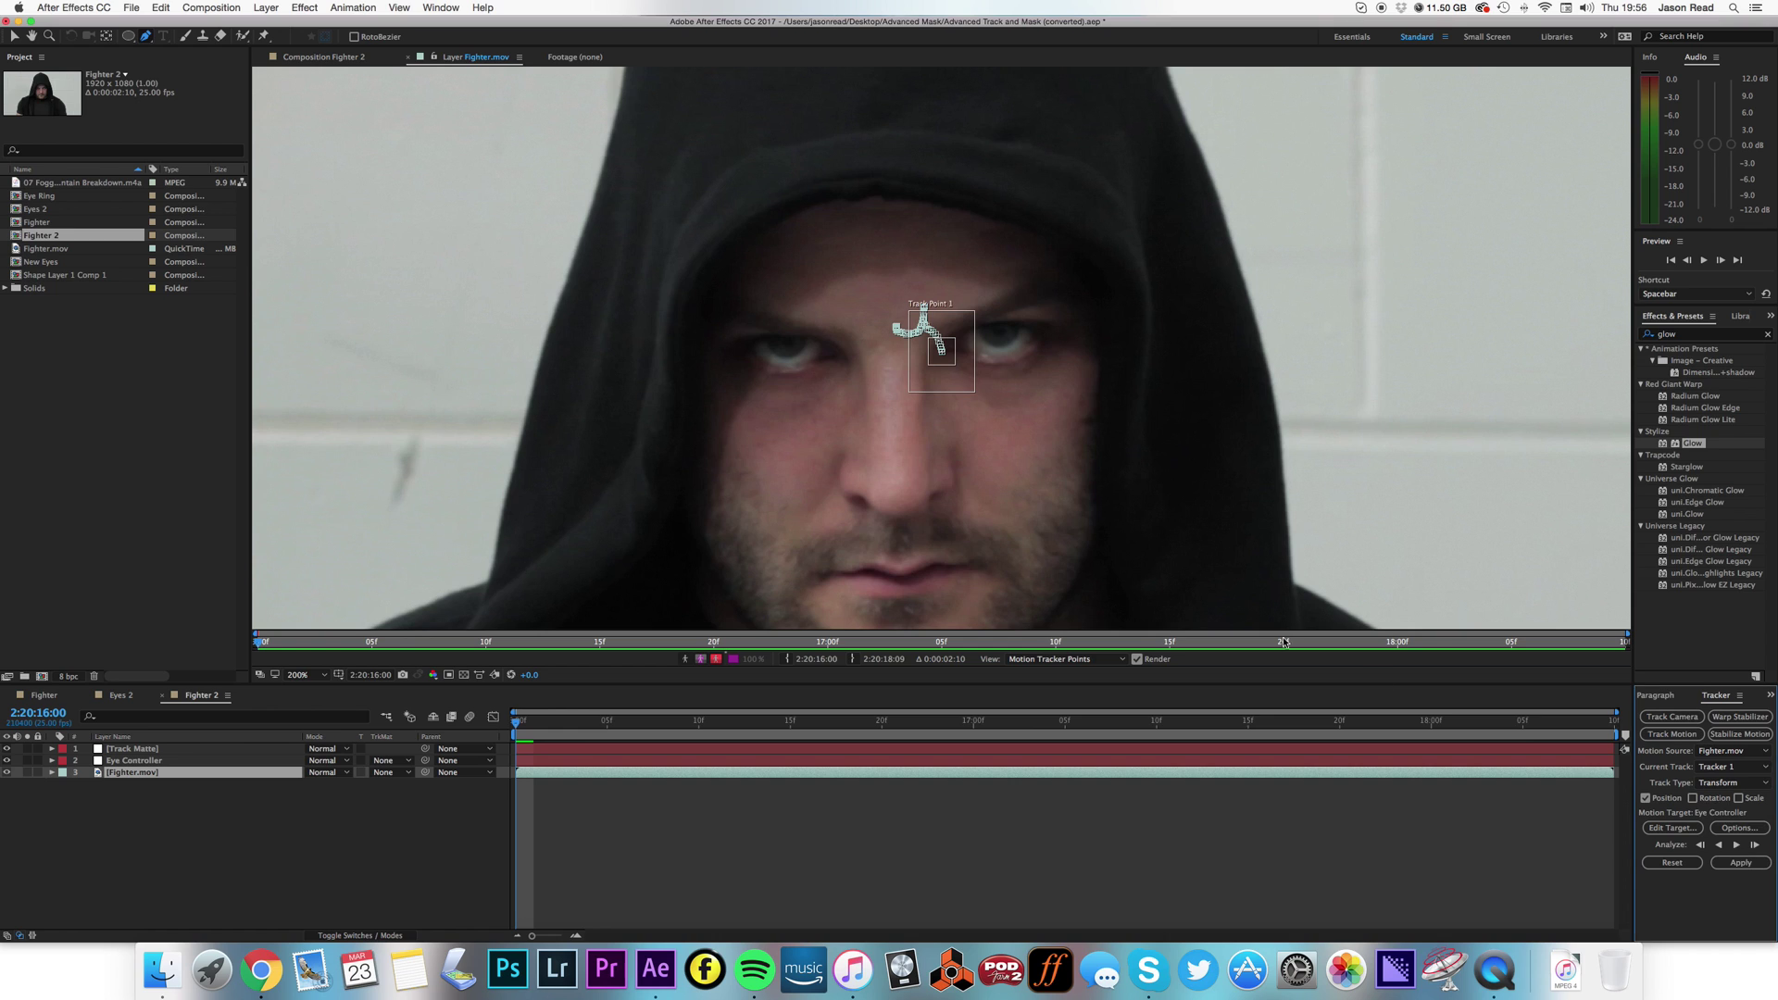
{"action": "left_click", "coordinate": [1742, 863]}
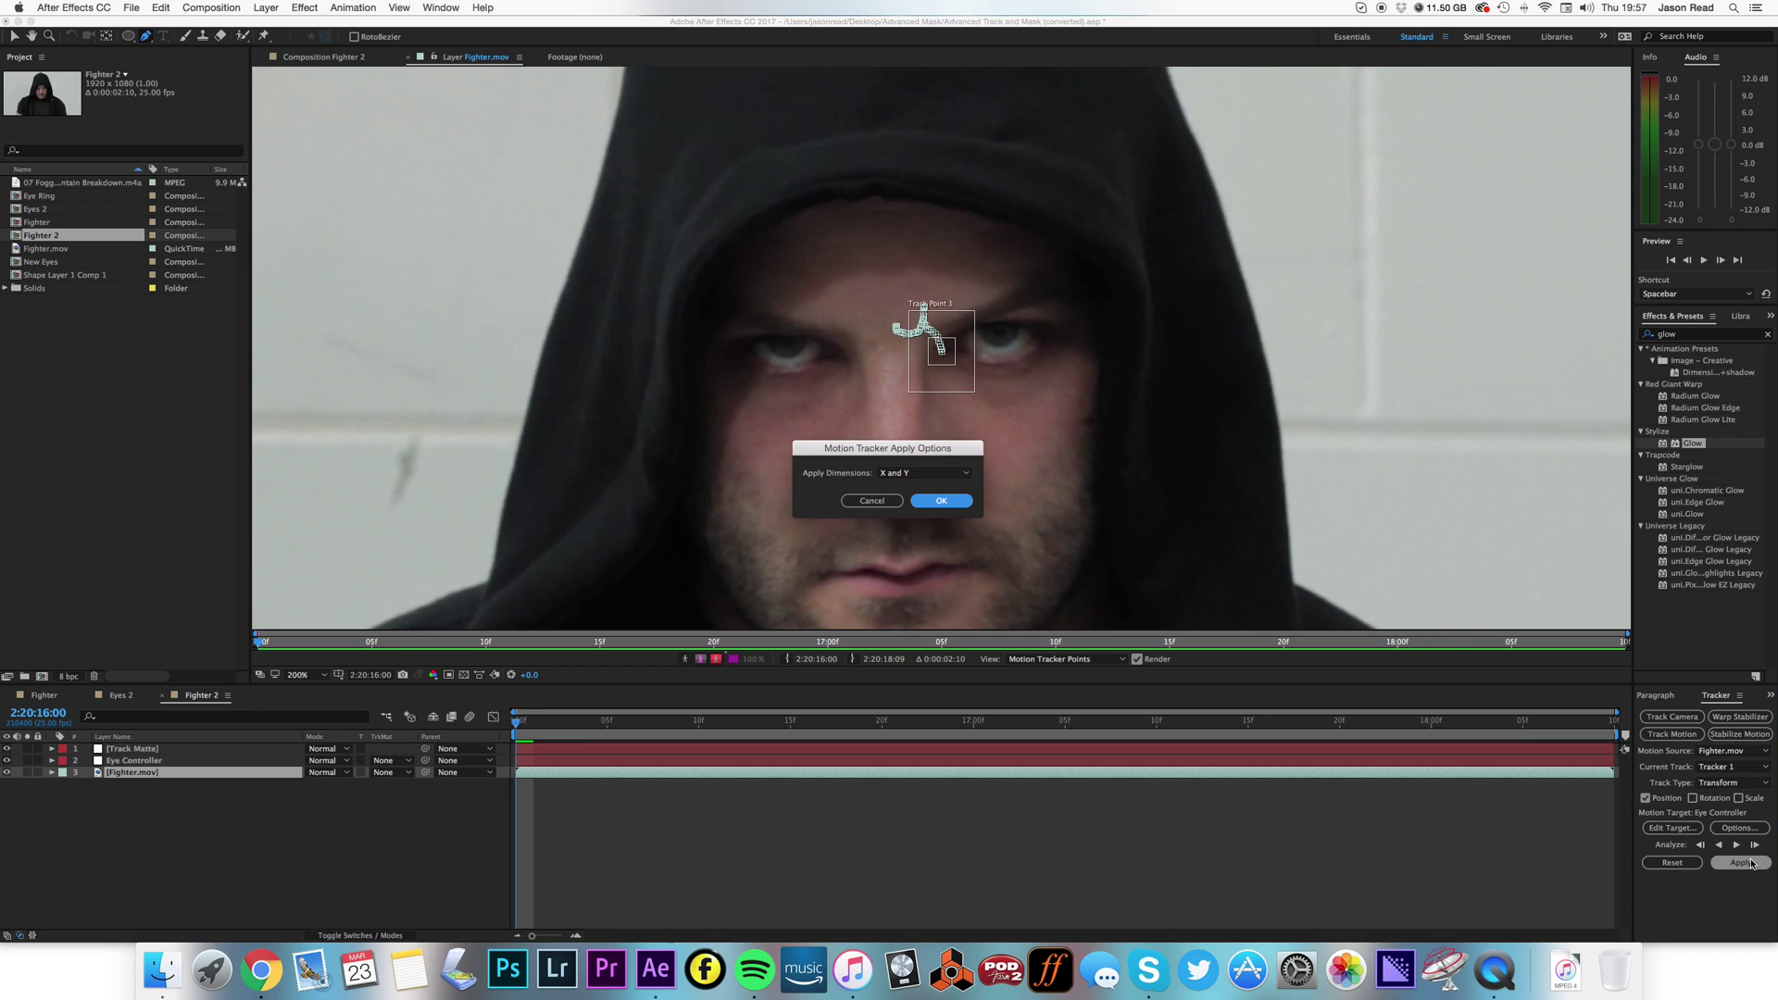
{"action": "left_click", "coordinate": [937, 504]}
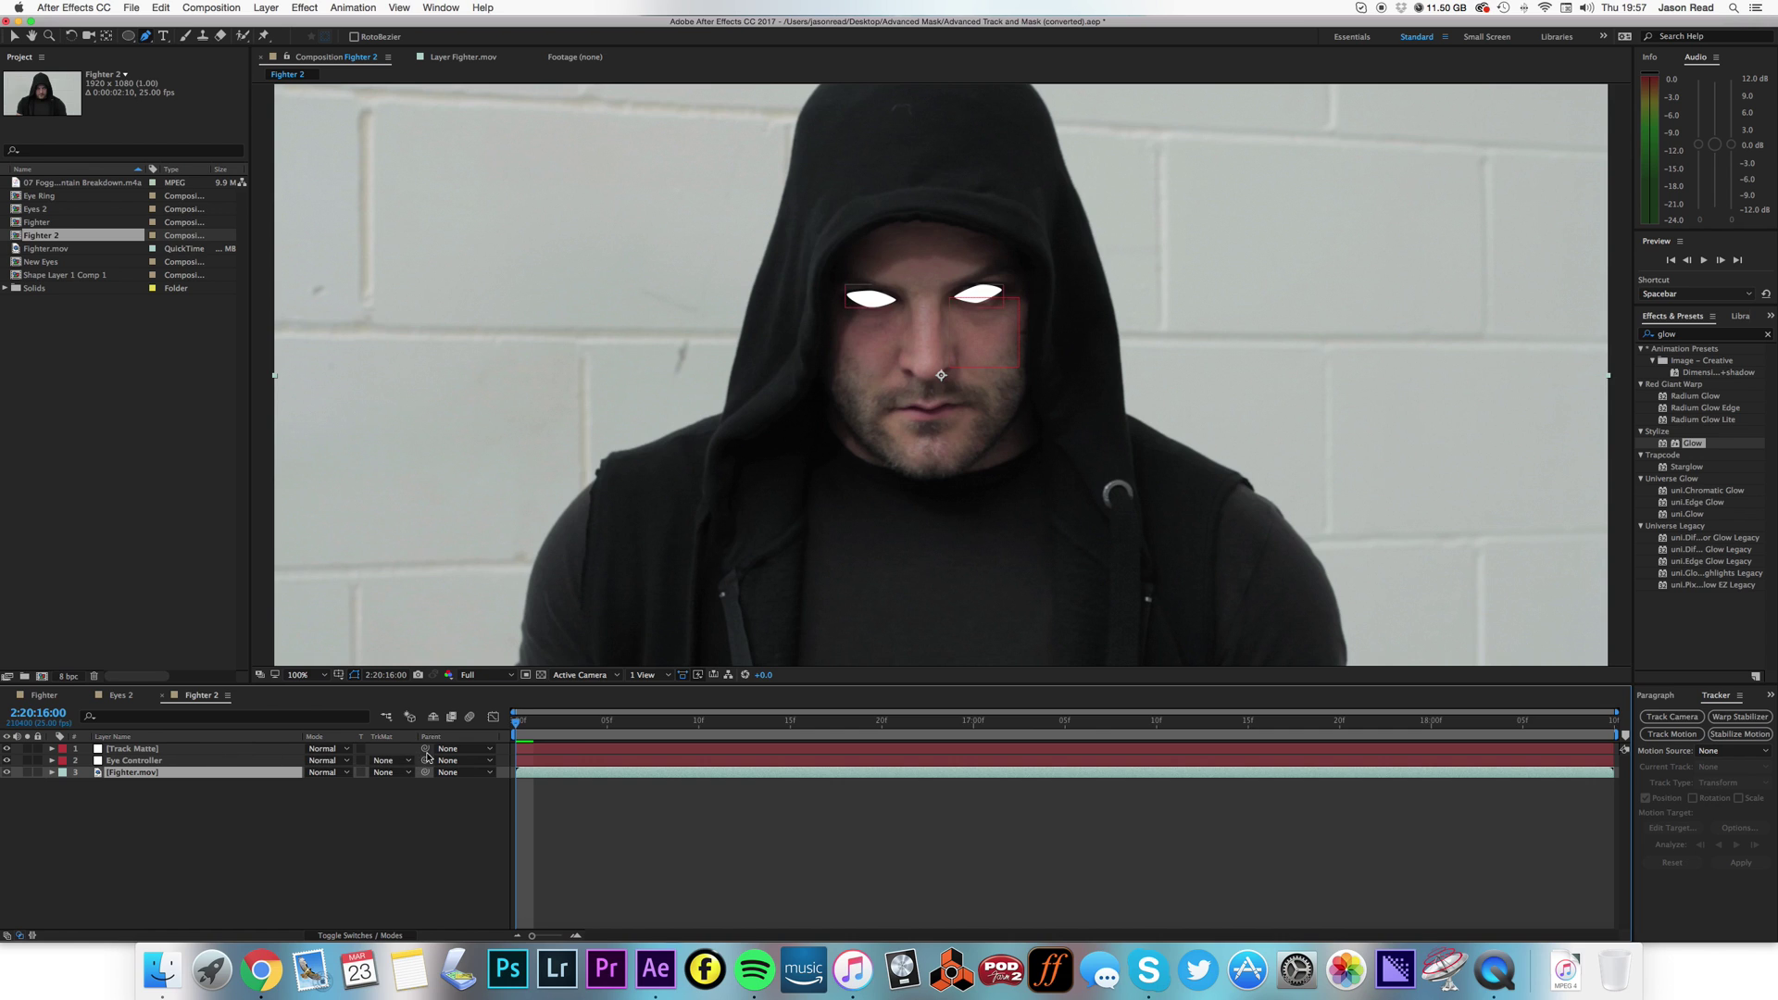
Parent Track Matte to Eye Controller, move it below, hide it, and scrub to check alignment
{"action": "left_click_drag", "start_coordinate": [425, 748], "coordinate": [199, 765]}
{"action": "key", "text": "space"}
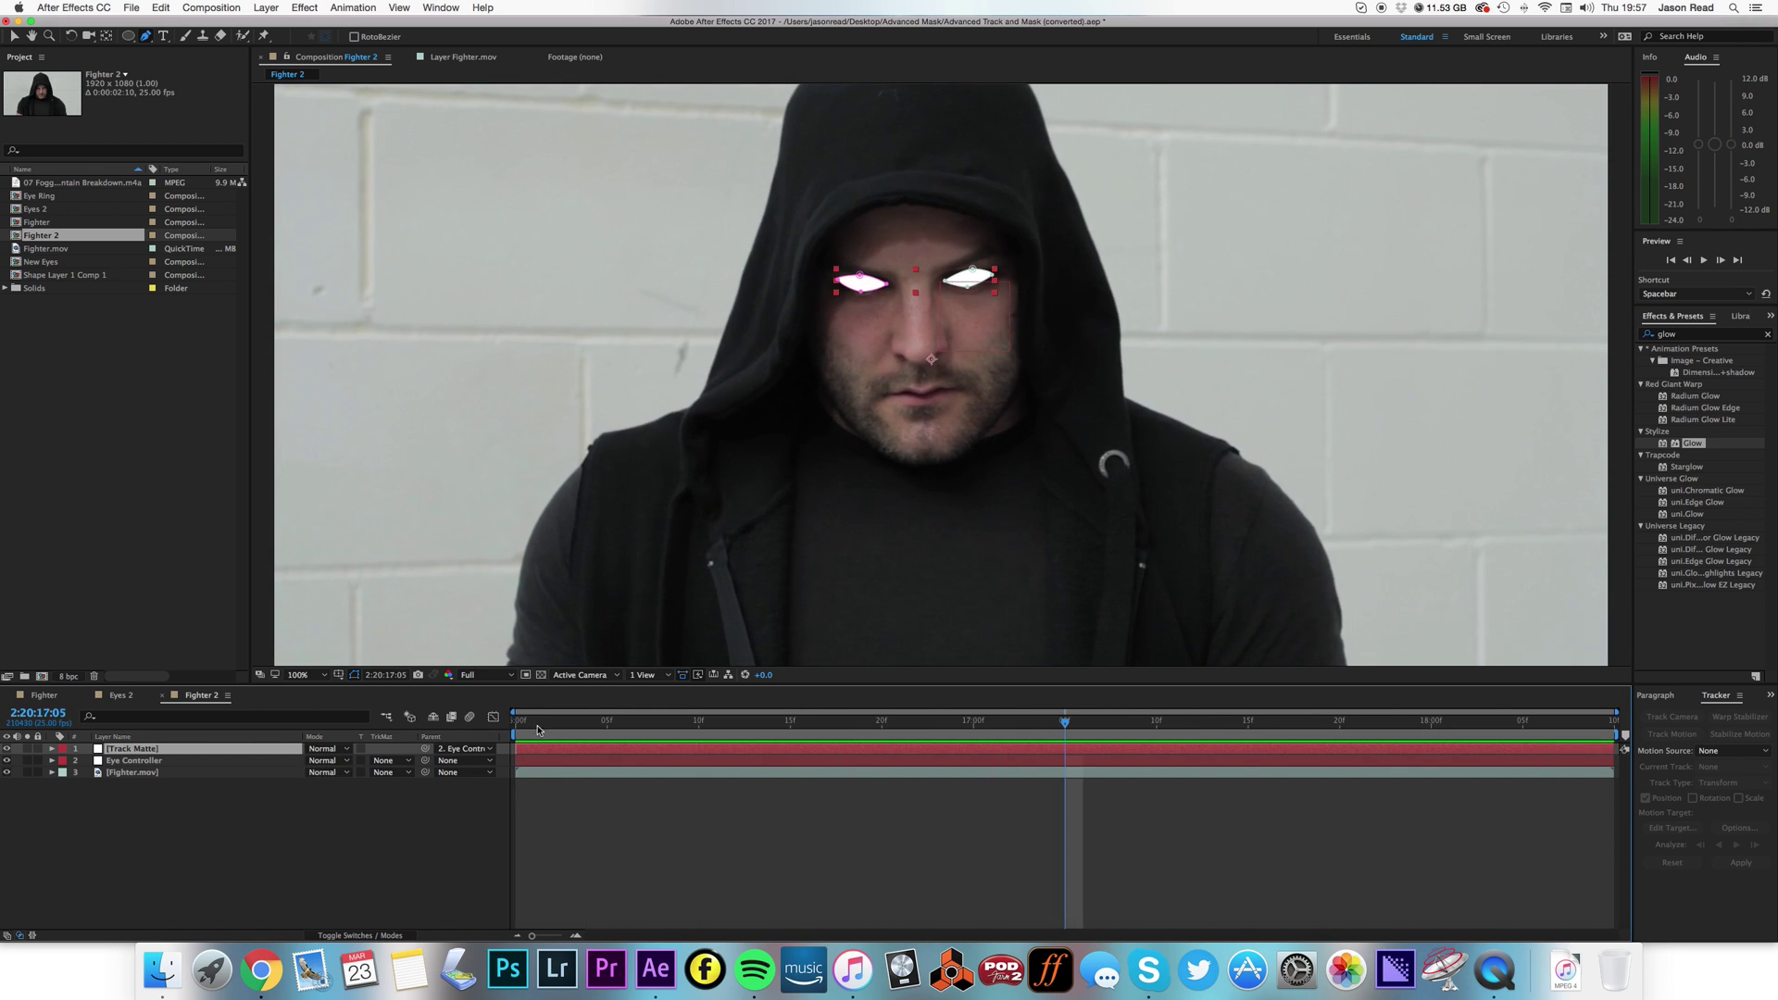
{"action": "left_click", "coordinate": [505, 731]}
{"action": "left_click_drag", "start_coordinate": [196, 749], "coordinate": [253, 768]}
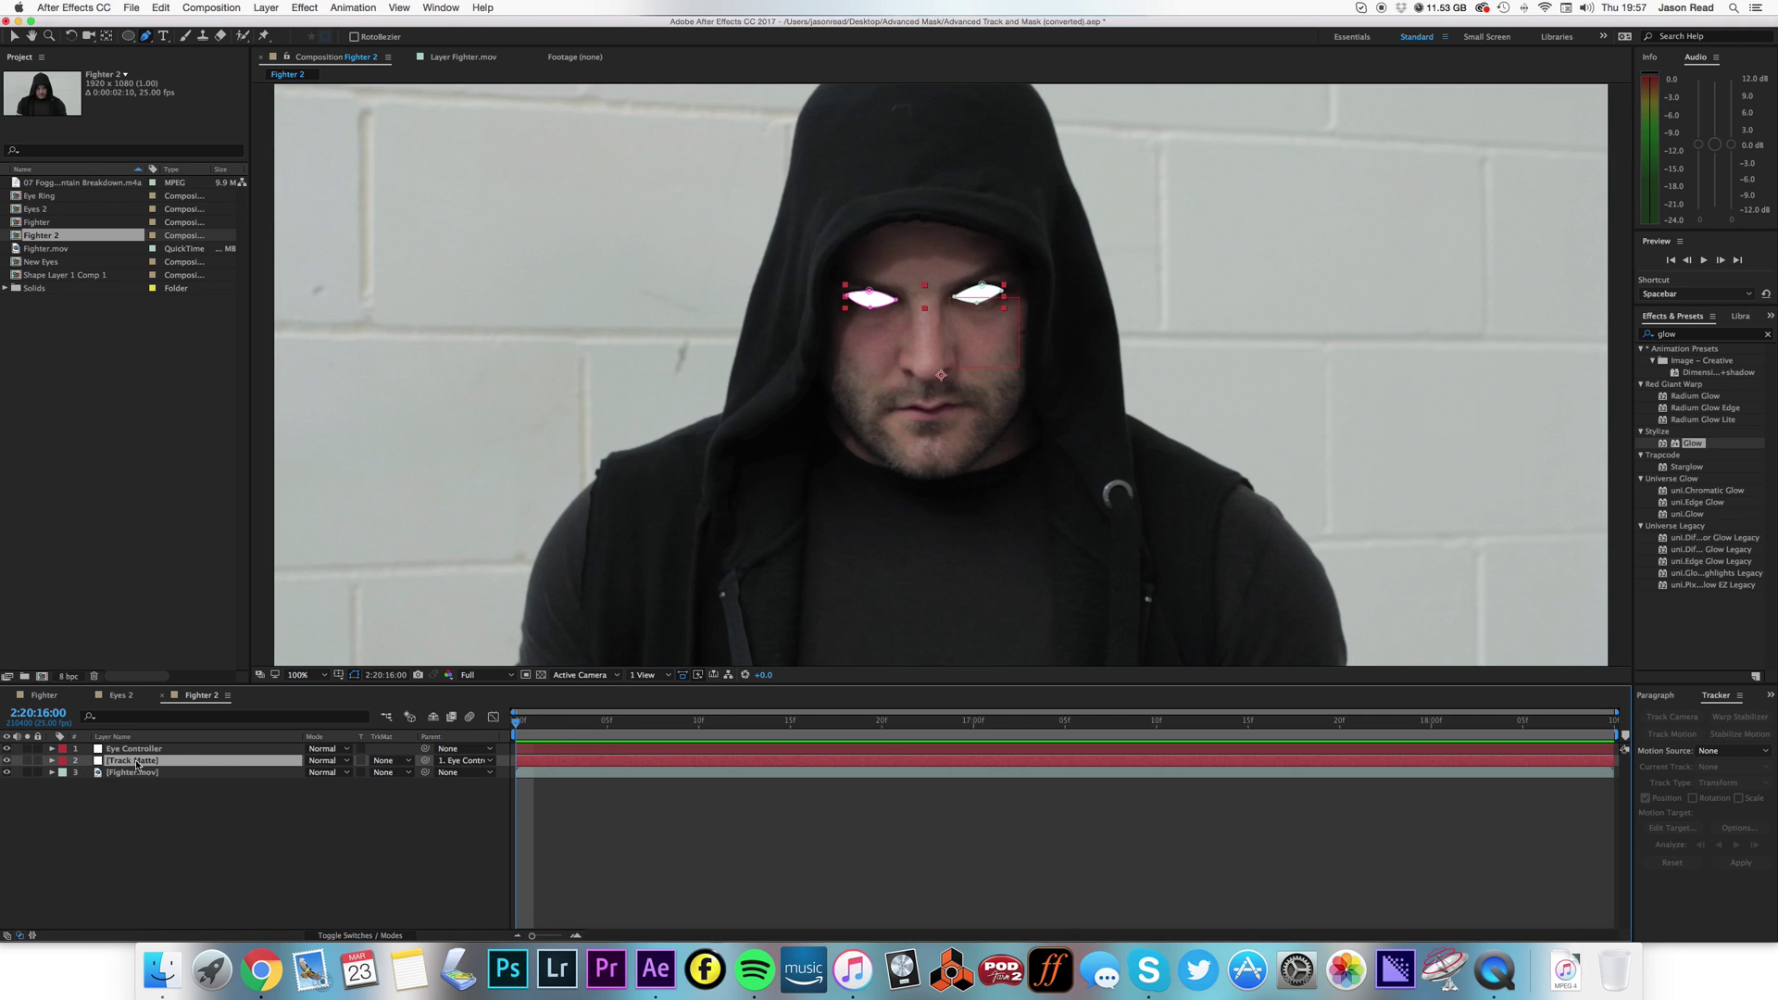
{"action": "left_click", "coordinate": [491, 730]}
{"action": "left_click", "coordinate": [7, 760]}
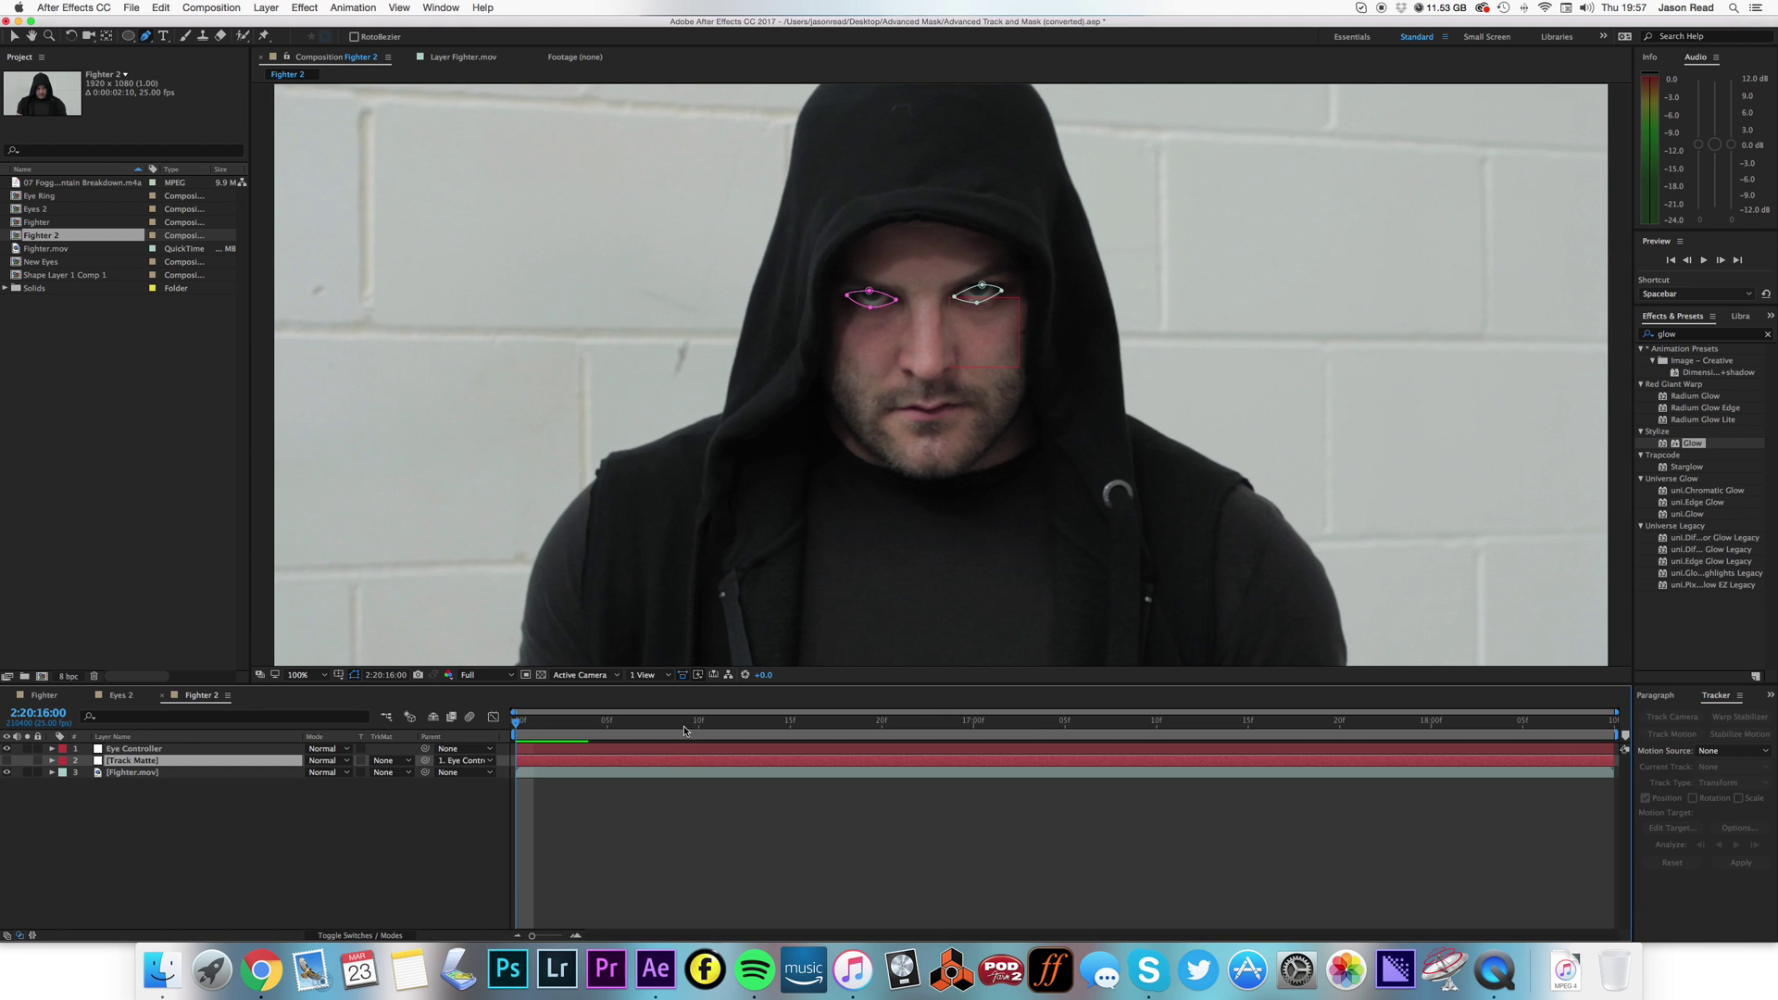
{"action": "left_click_drag", "start_coordinate": [552, 732], "coordinate": [985, 715]}
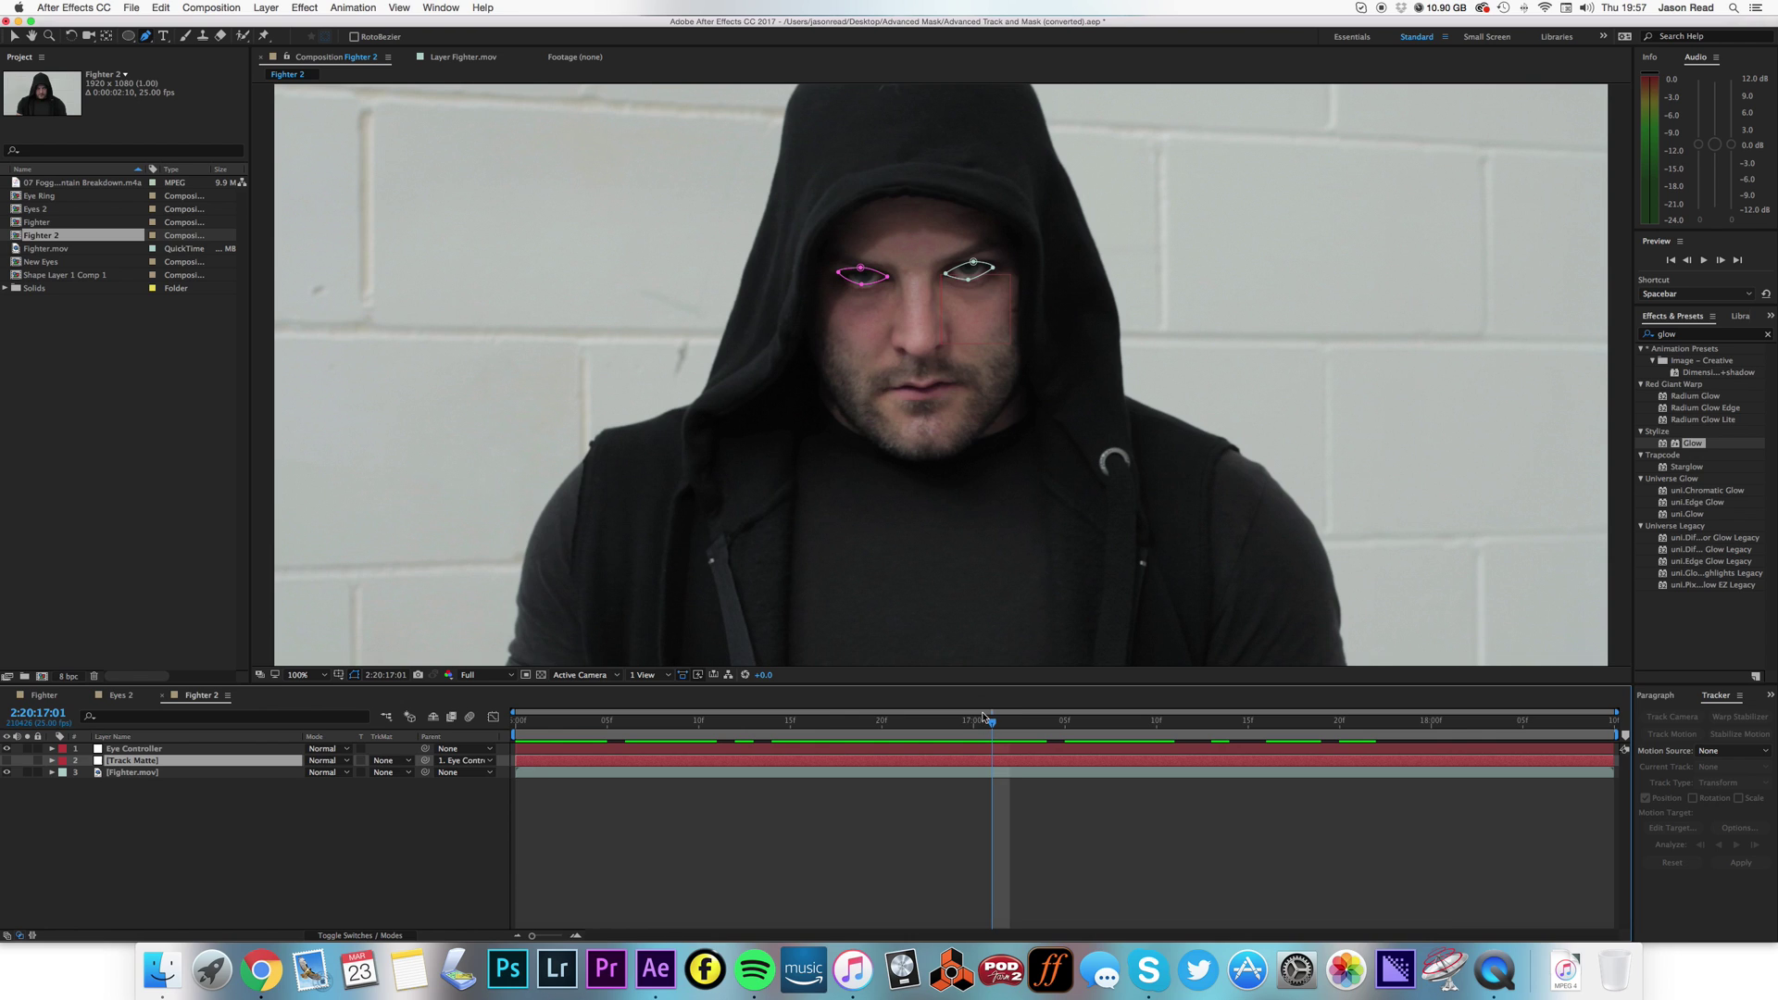
Enable Mask Path keyframes for Mask 1 and Mask 2 and key both at 17:17
{"action": "key", "text": "m"}
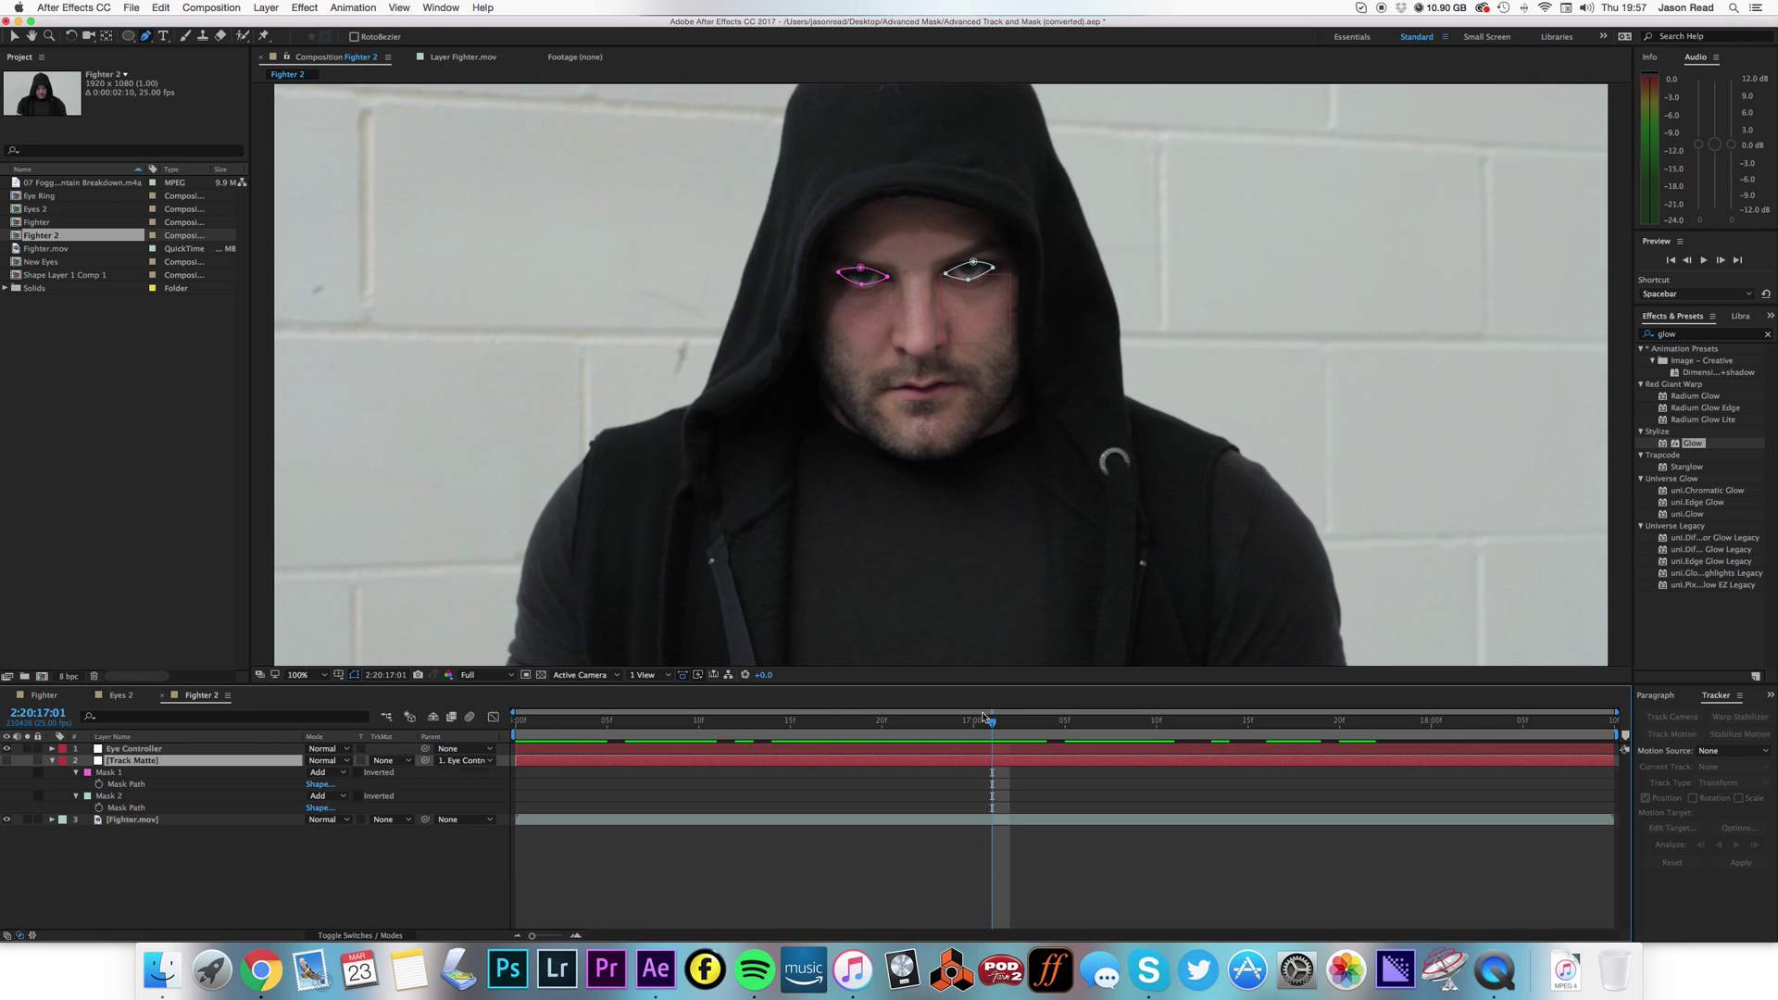
{"action": "left_click", "coordinate": [99, 784]}
{"action": "left_click", "coordinate": [99, 807]}
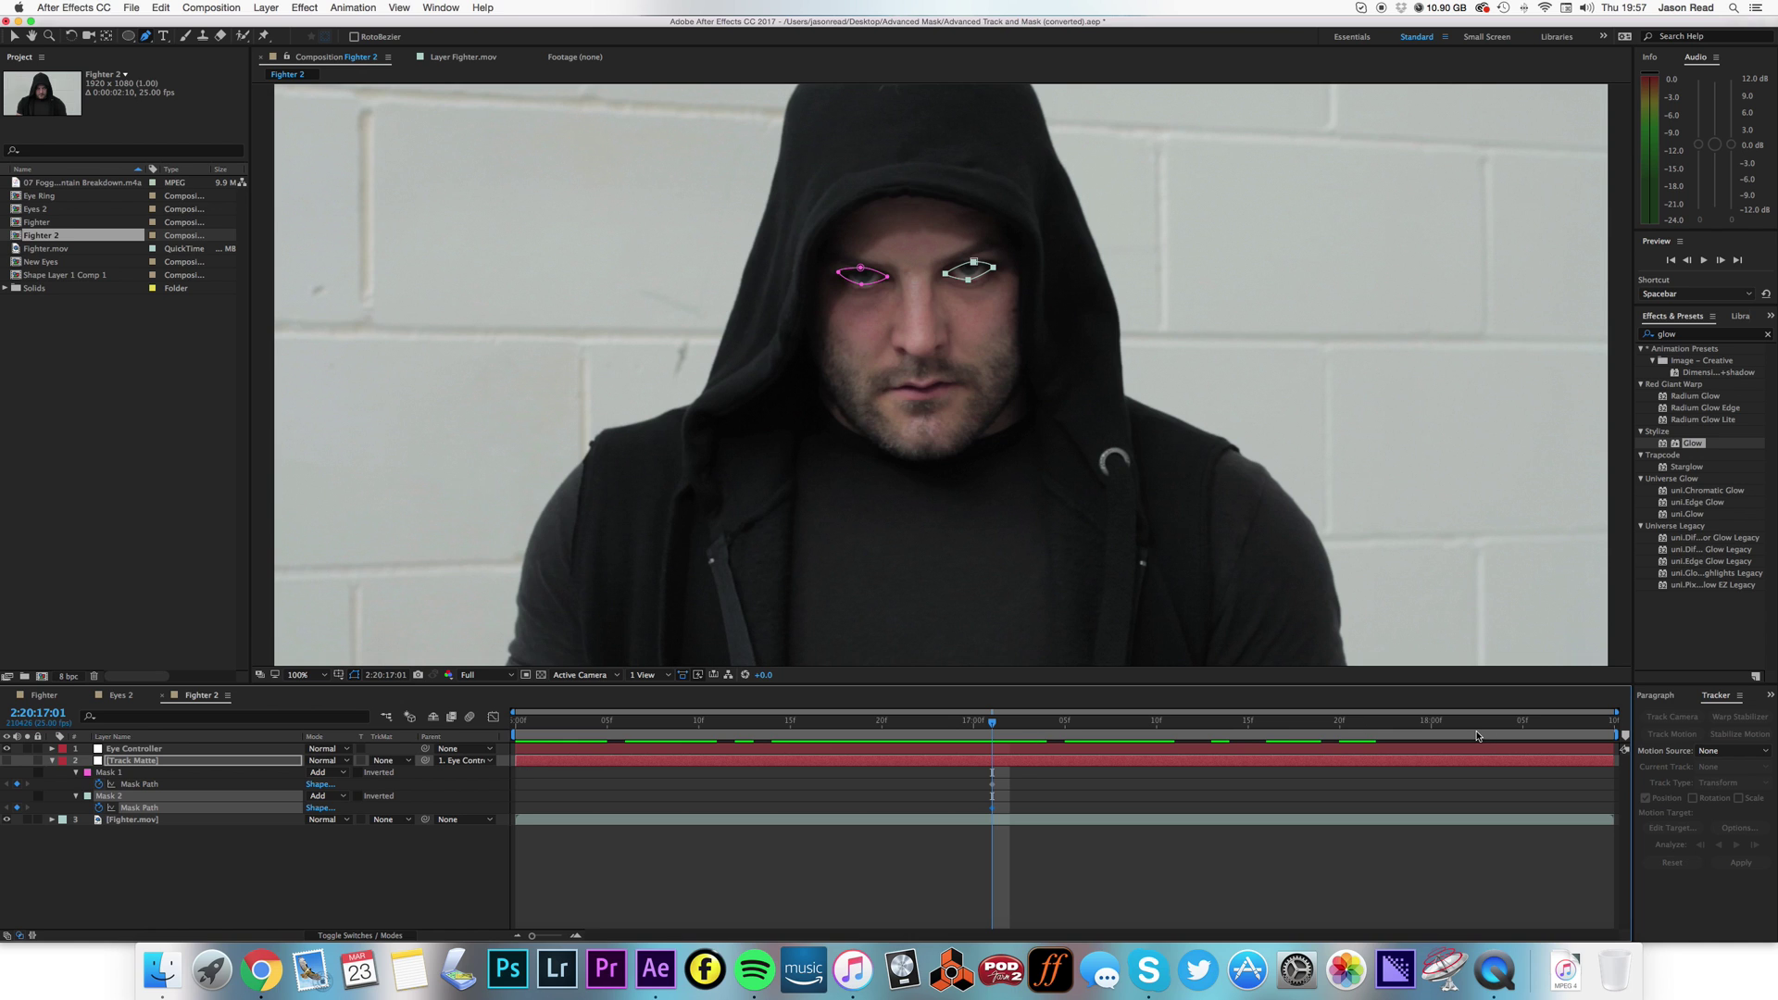
{"action": "left_click", "coordinate": [1555, 723]}
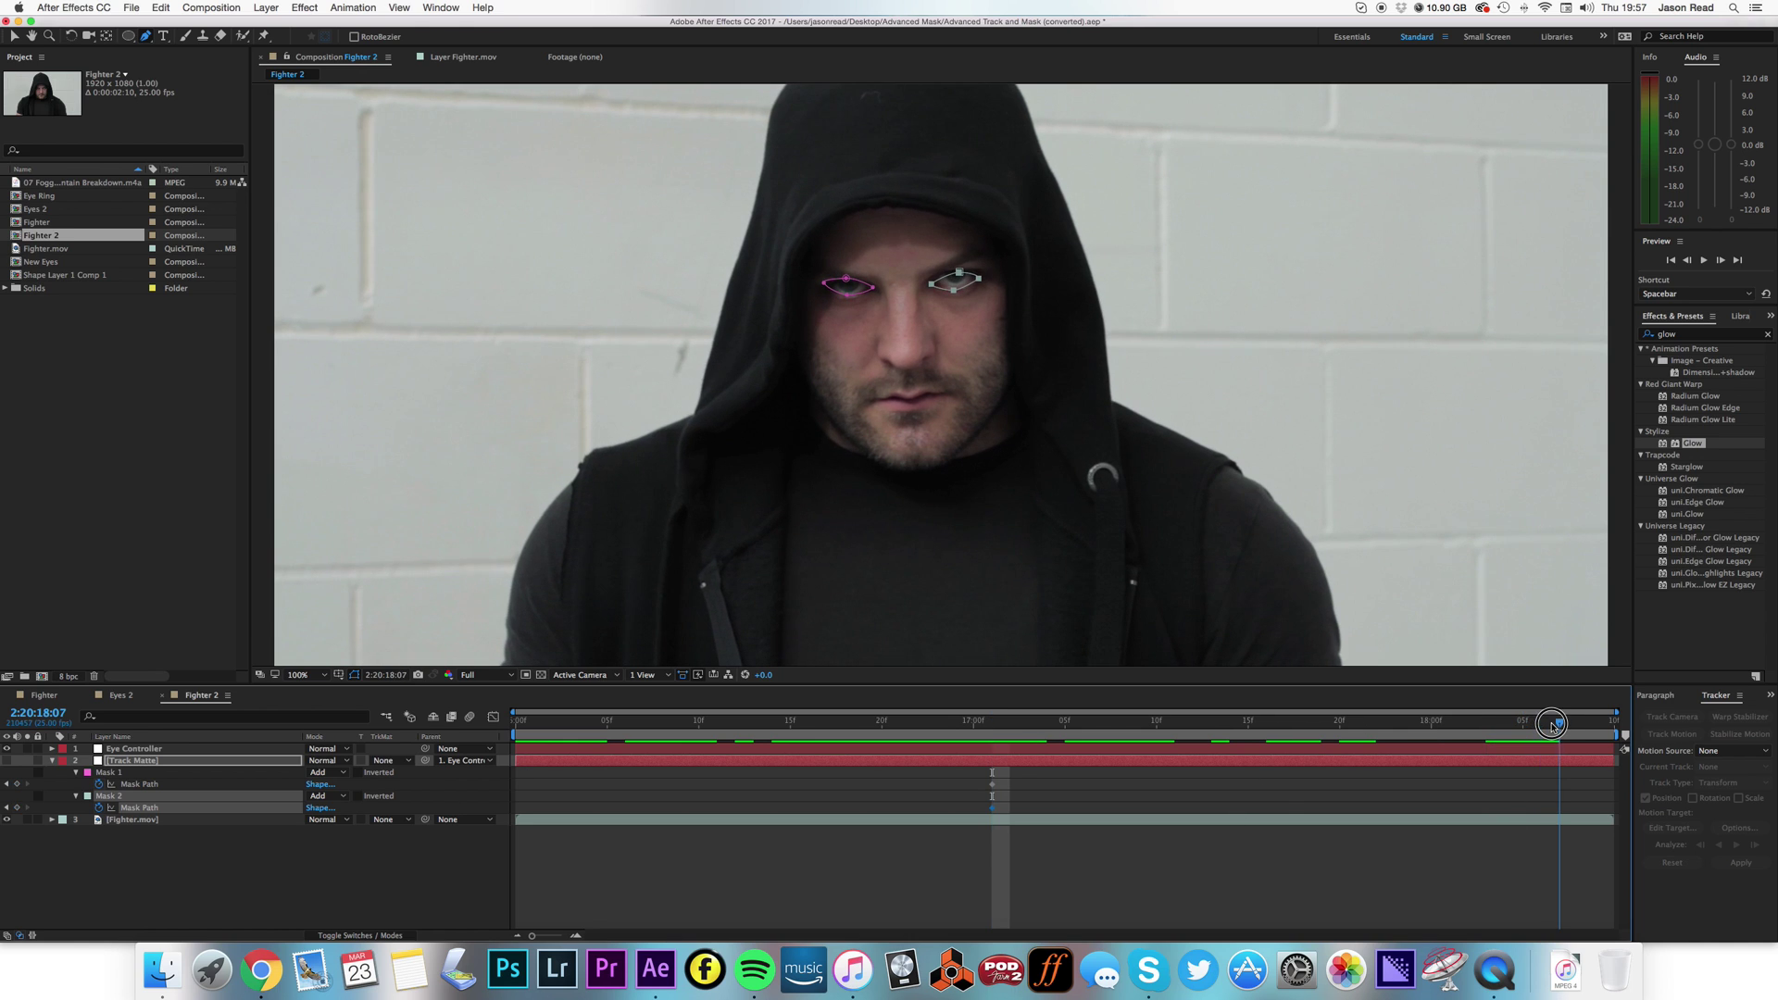
{"action": "left_click_drag", "start_coordinate": [1553, 725], "coordinate": [1394, 722]}
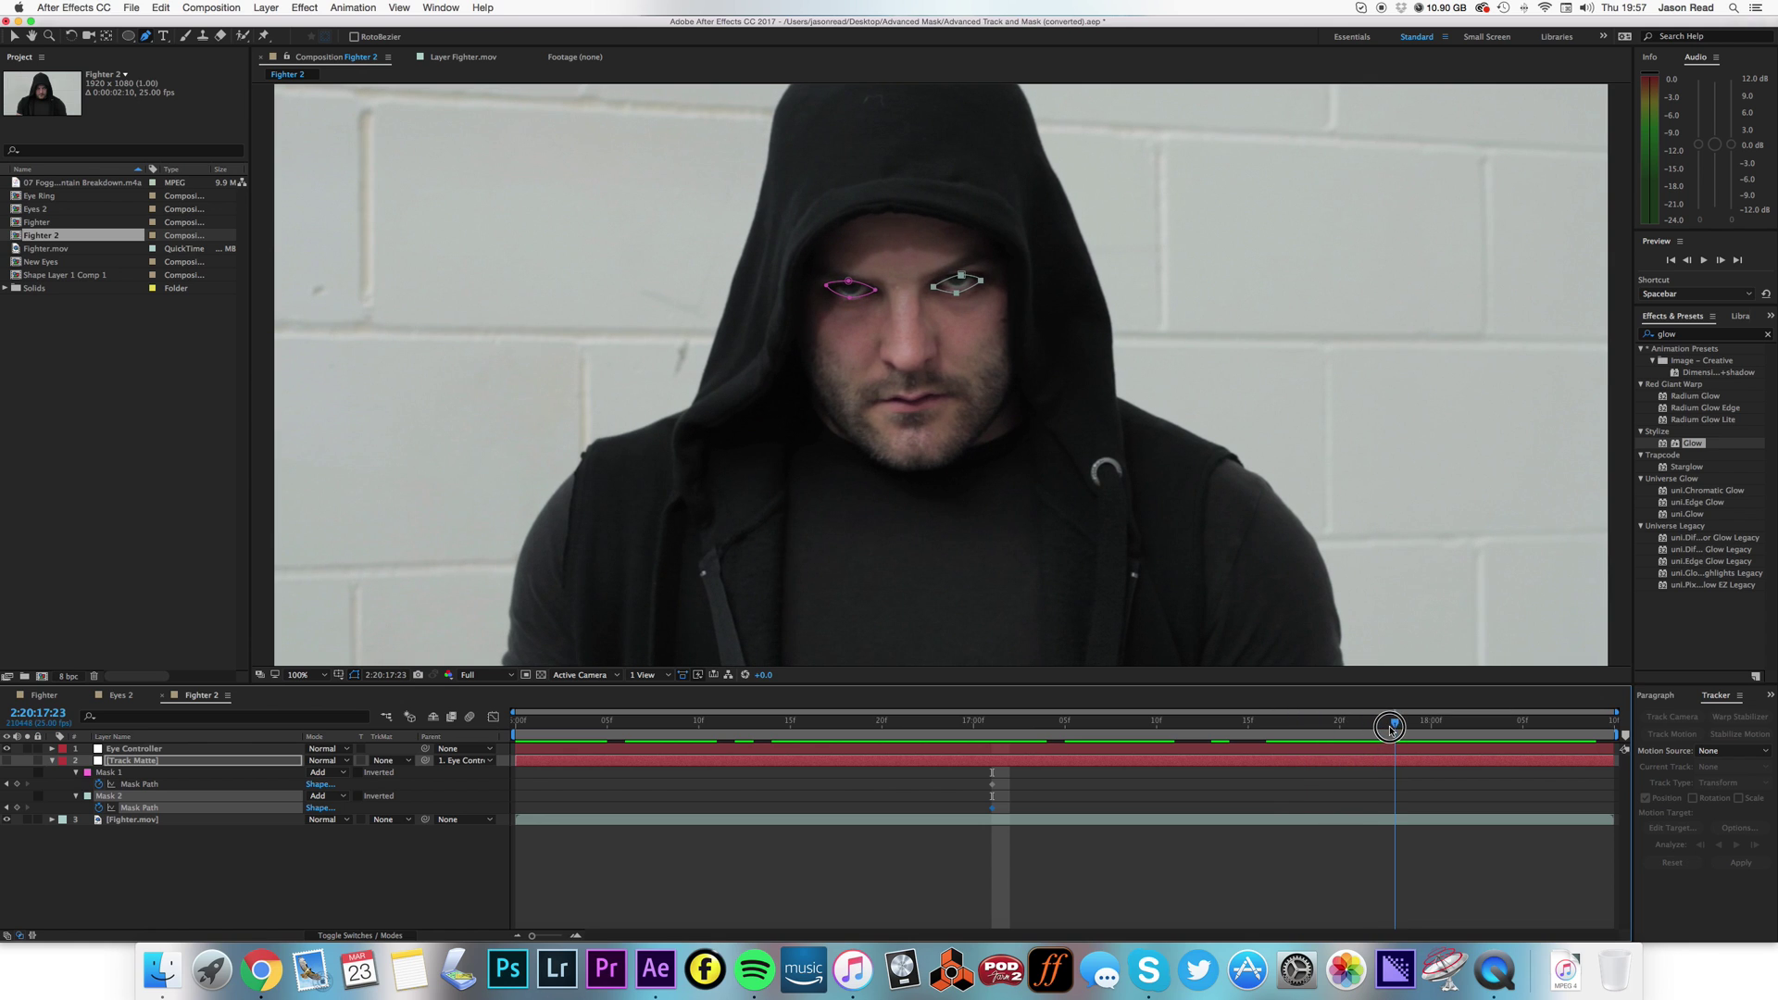
{"action": "left_click", "coordinate": [17, 784]}
{"action": "left_click", "coordinate": [17, 807]}
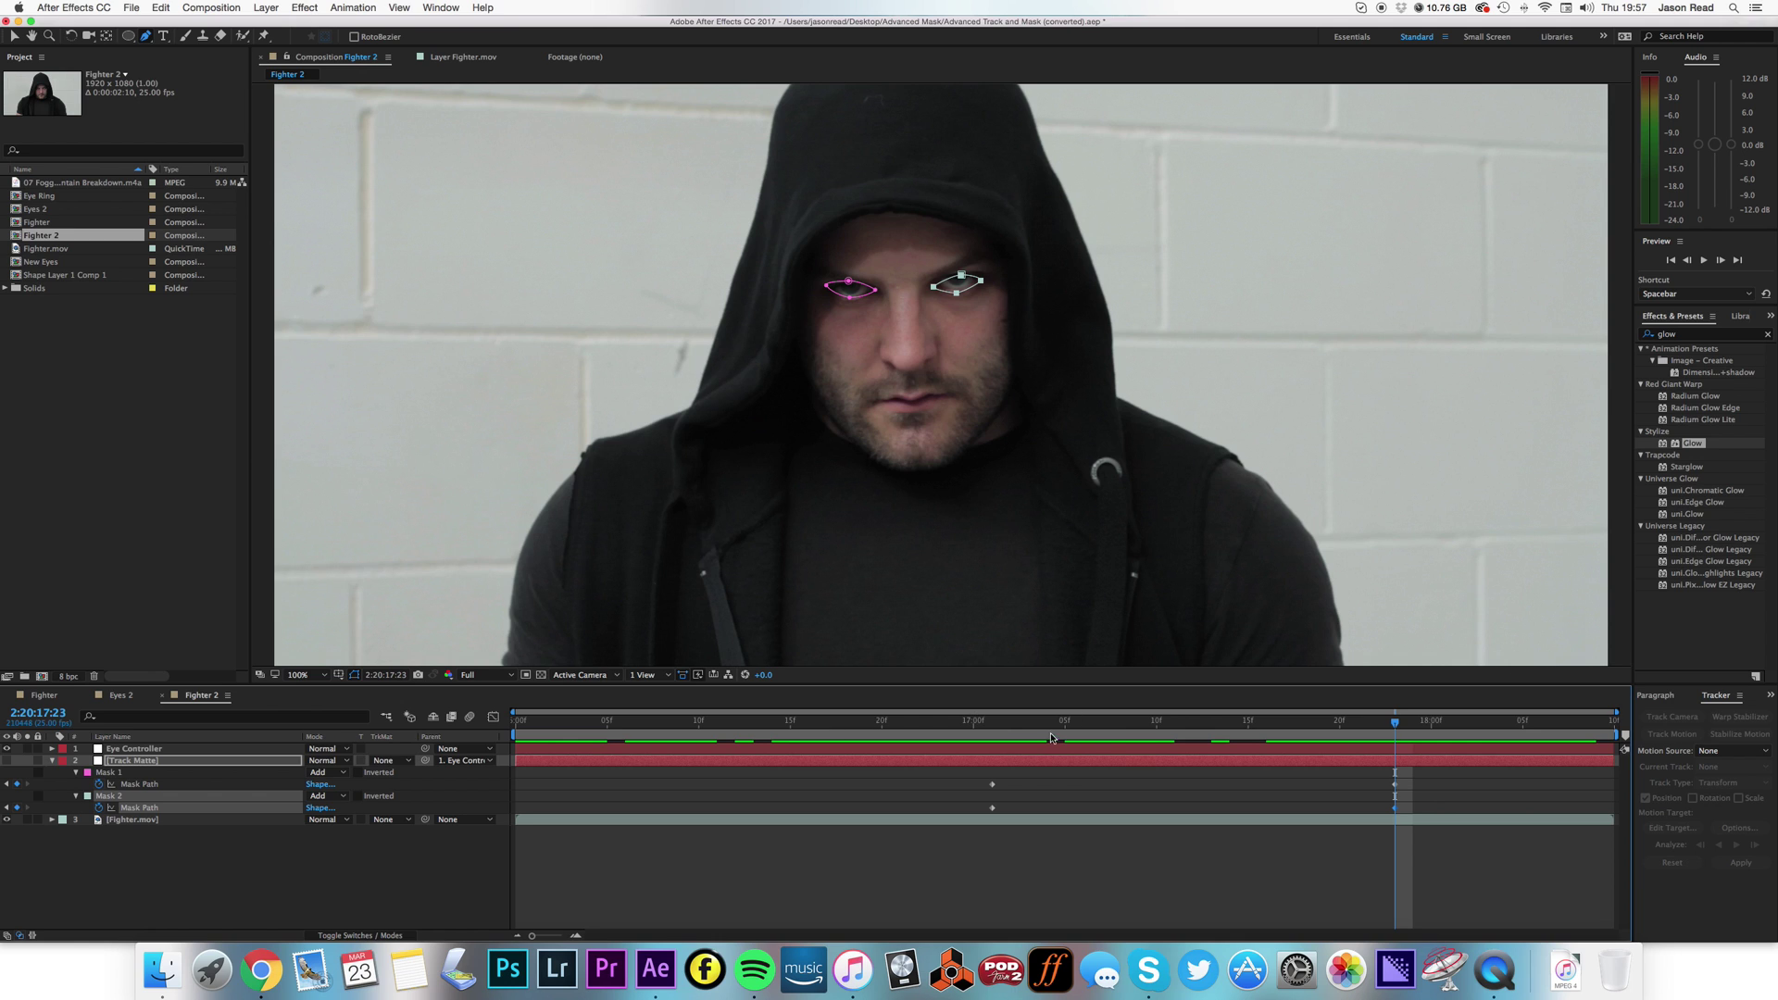
Reshape both eye masks to fit the eyes at frames 17:03 and 17:10
{"action": "left_click_drag", "start_coordinate": [1007, 735], "coordinate": [1027, 734]}
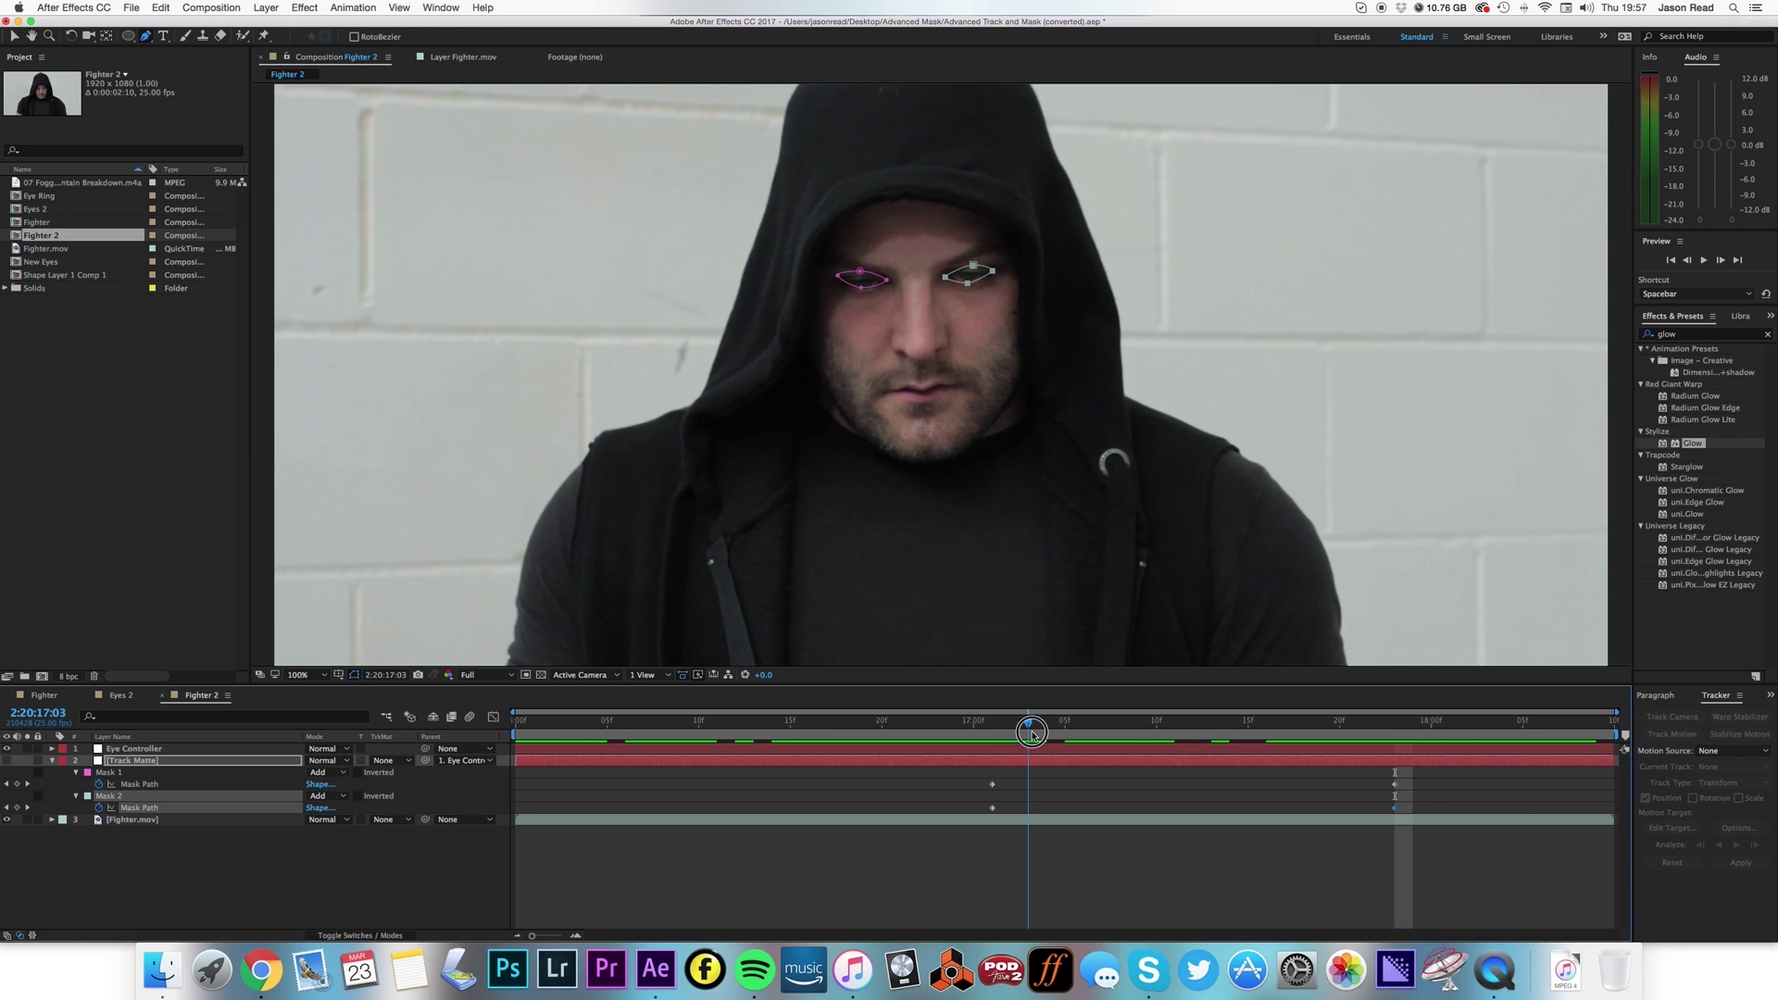
{"action": "left_click", "coordinate": [1062, 763]}
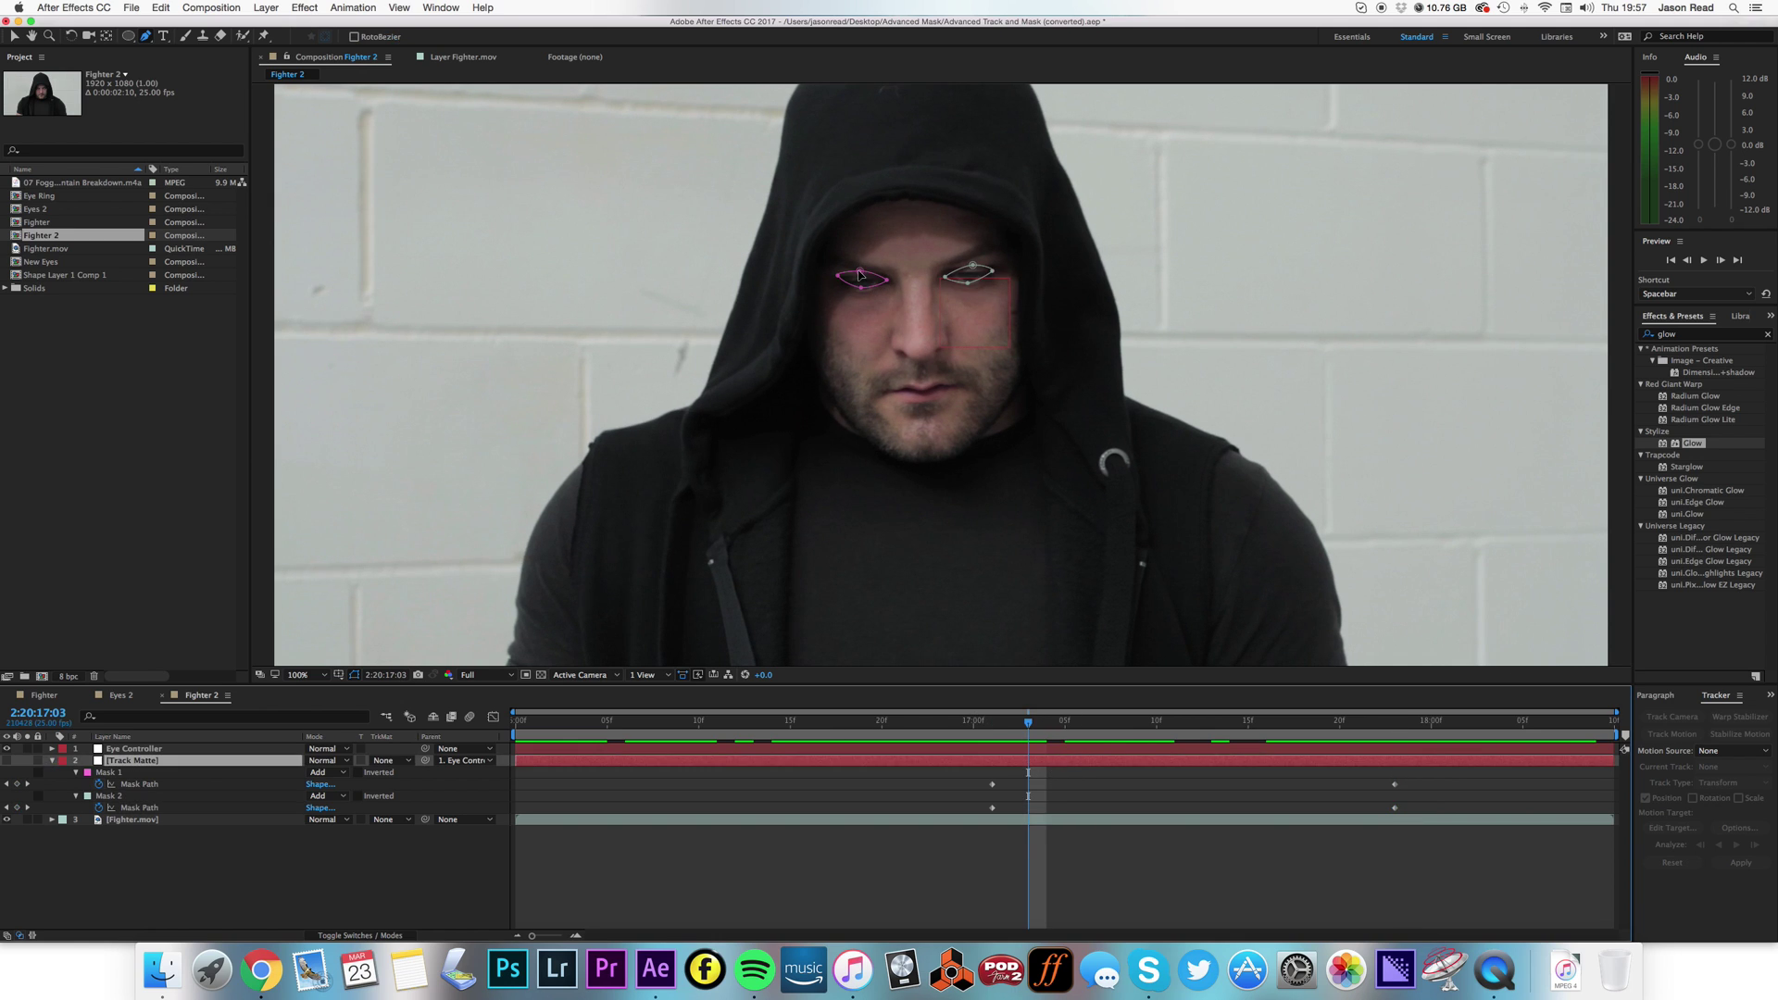
{"action": "left_click_drag", "start_coordinate": [836, 276], "coordinate": [839, 281]}
{"action": "left_click_drag", "start_coordinate": [971, 274], "coordinate": [972, 274]}
{"action": "left_click_drag", "start_coordinate": [1026, 732], "coordinate": [1266, 735]}
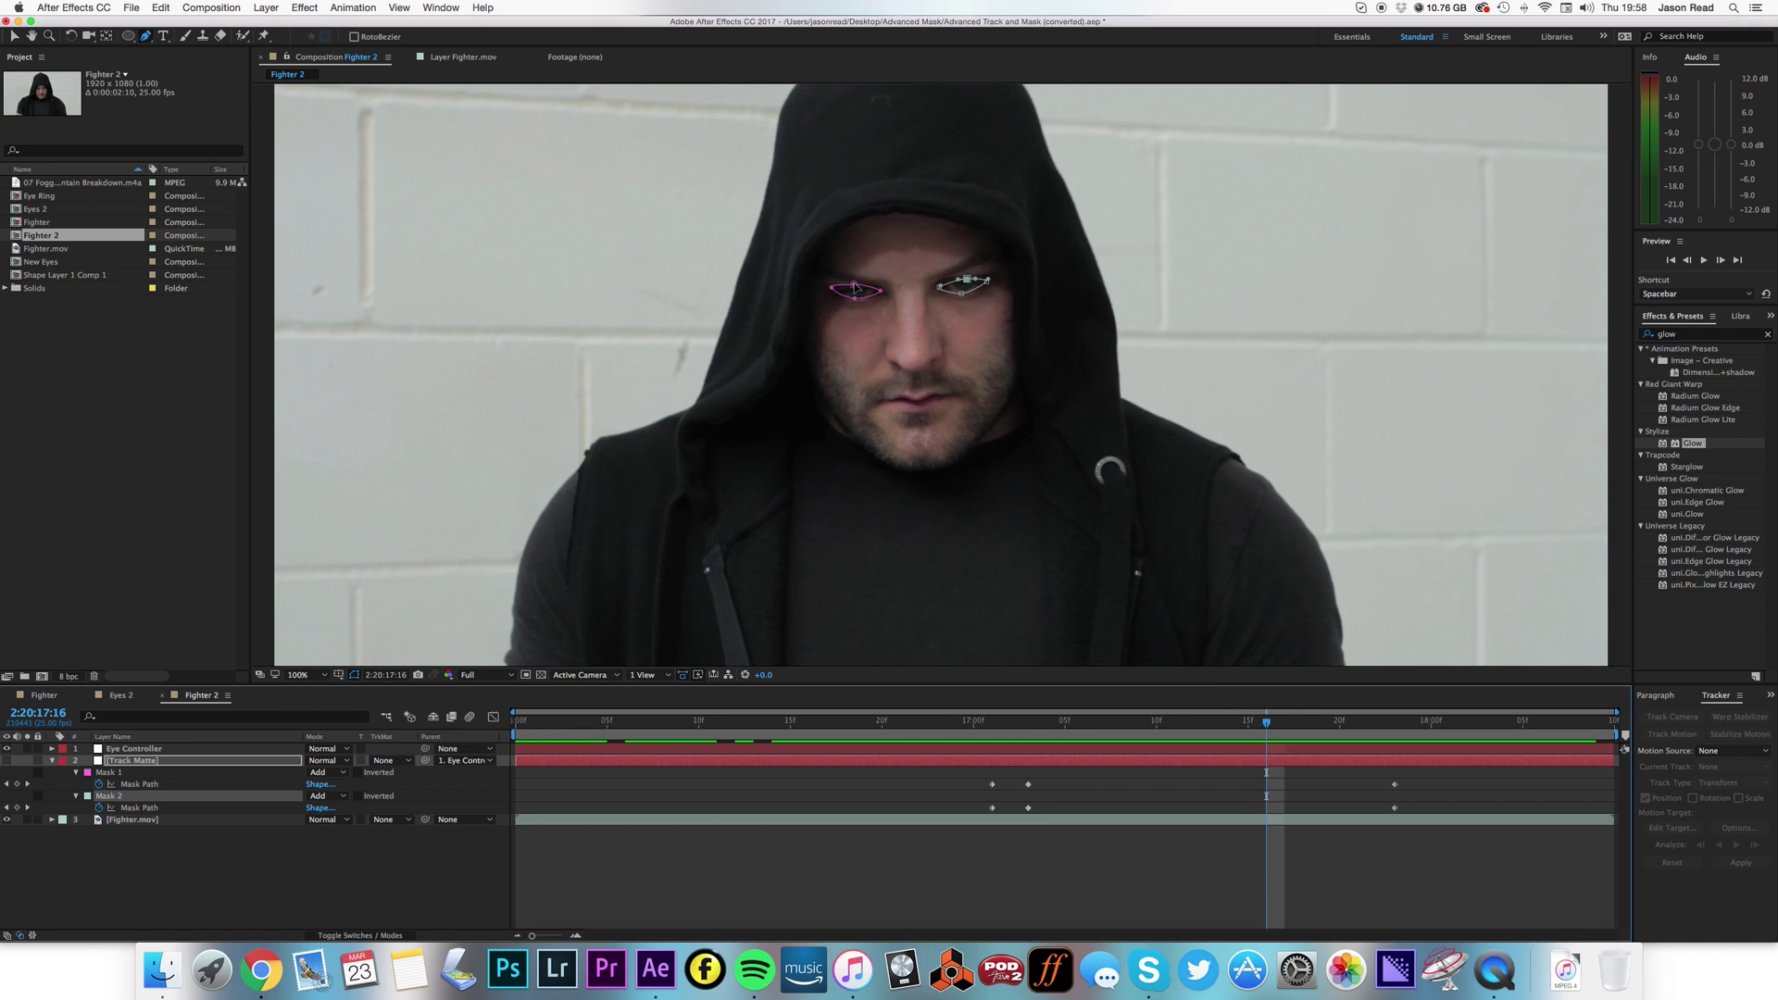
{"action": "left_click_drag", "start_coordinate": [854, 288], "coordinate": [854, 286]}
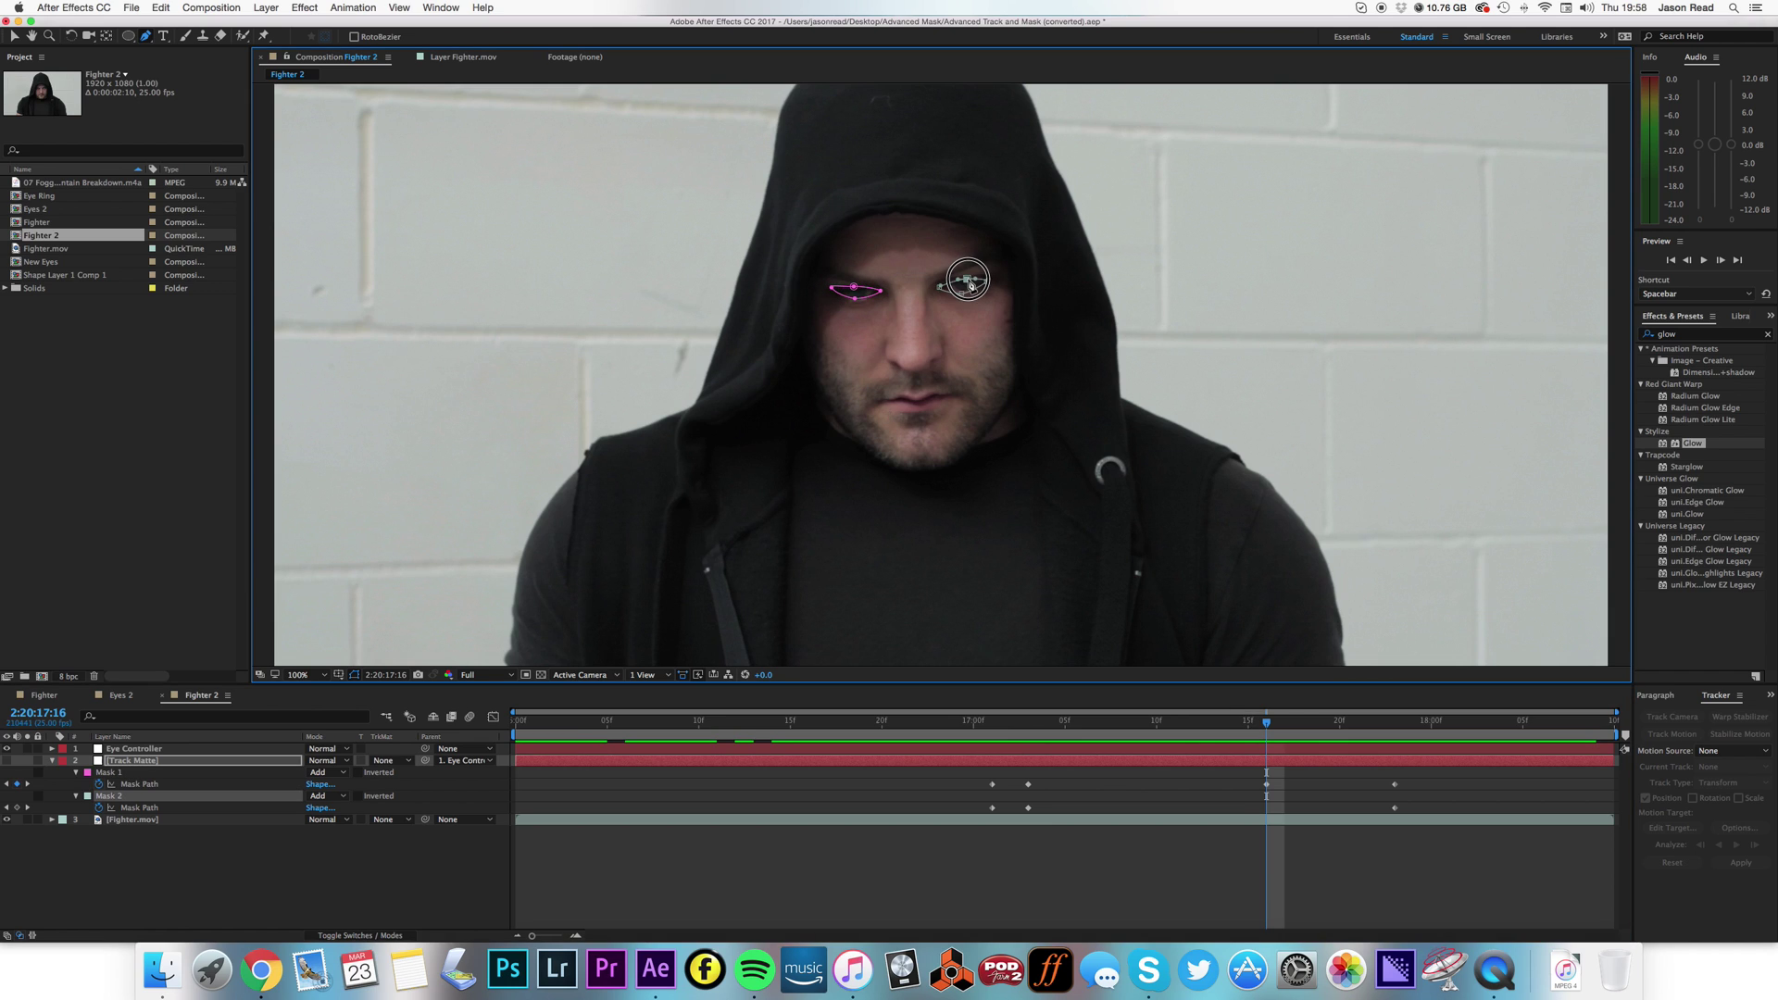
{"action": "left_click_drag", "start_coordinate": [967, 280], "coordinate": [968, 279]}
Flatten both masks at 17:18 as the eyes narrow, then step through the keyframes to check
{"action": "left_click_drag", "start_coordinate": [1270, 725], "coordinate": [1302, 725]}
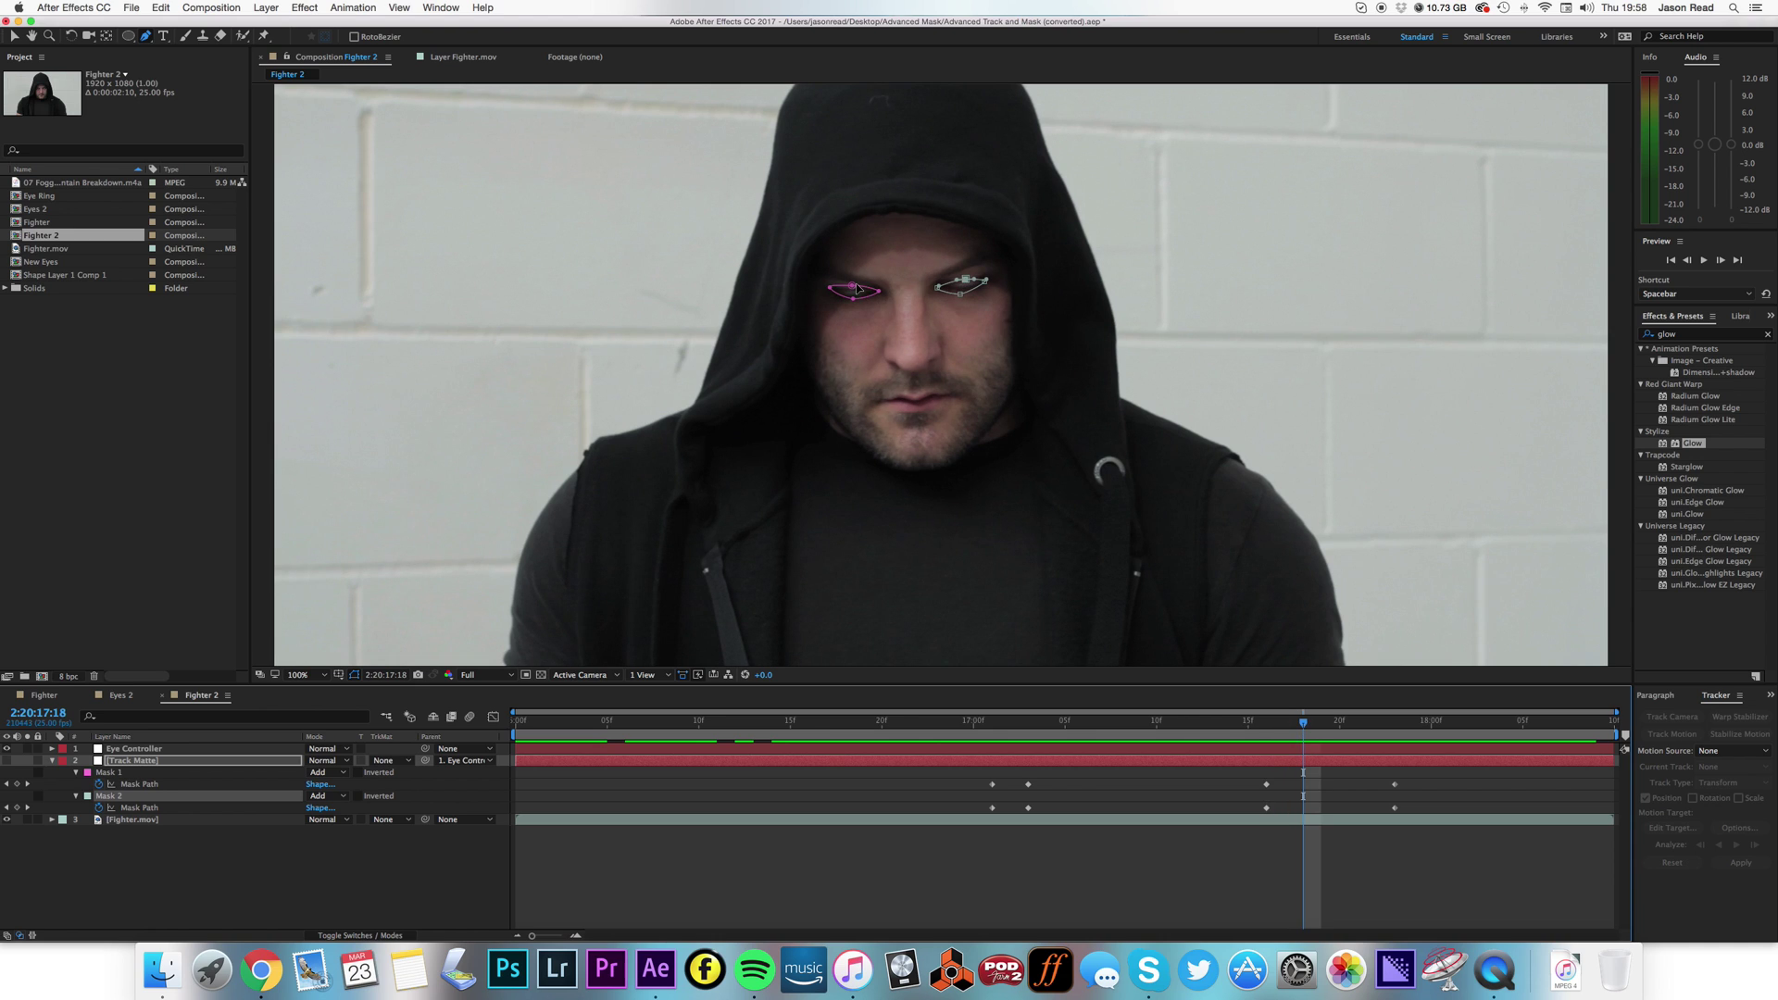
{"action": "left_click_drag", "start_coordinate": [856, 288], "coordinate": [853, 293]}
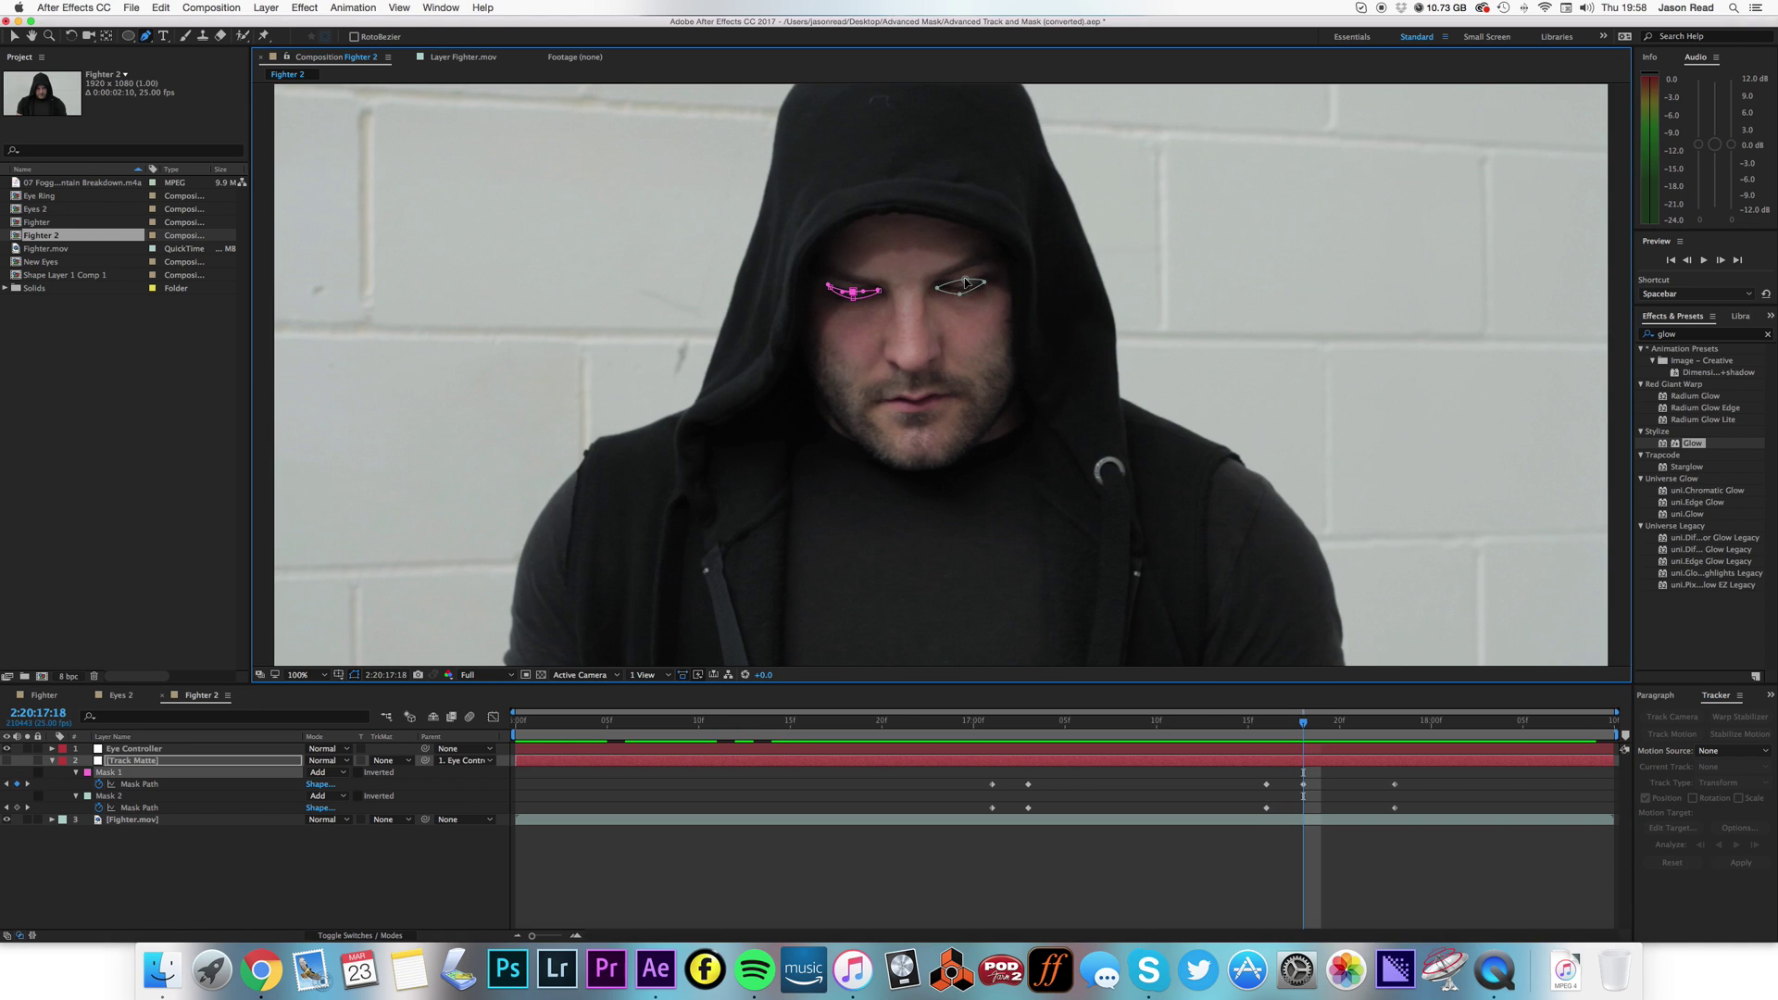
{"action": "left_click_drag", "start_coordinate": [965, 282], "coordinate": [963, 289]}
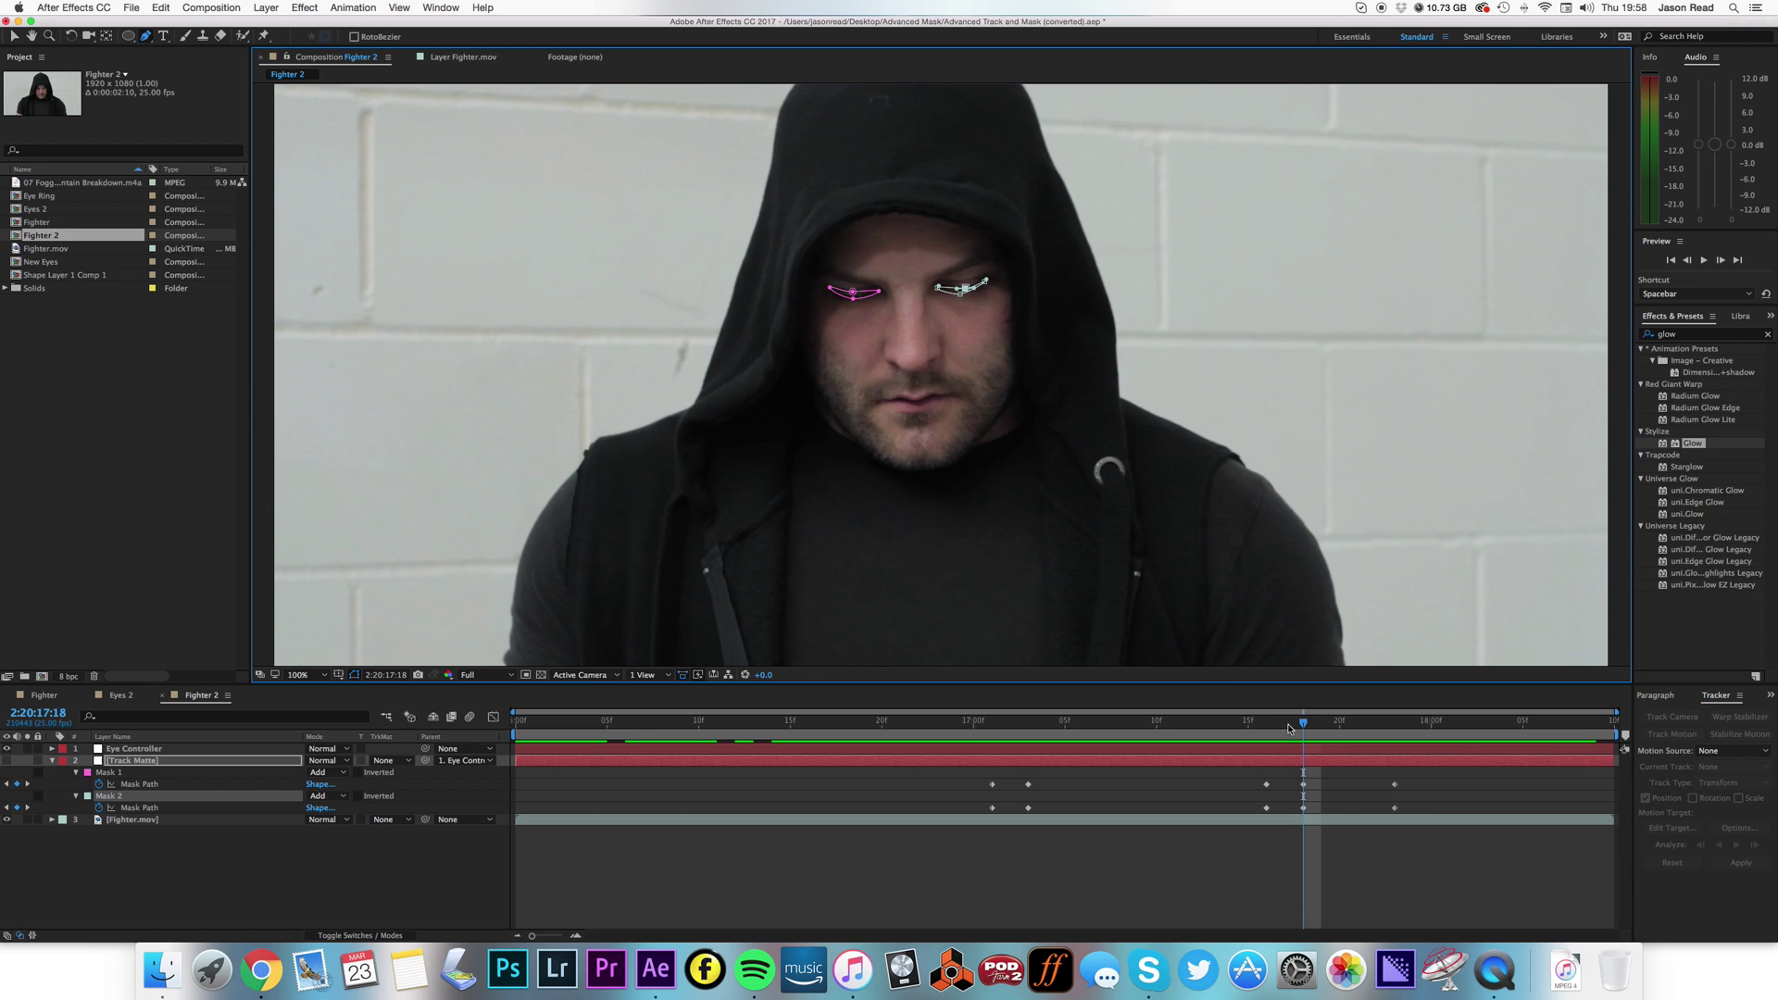
{"action": "left_click", "coordinate": [1311, 724]}
{"action": "left_click", "coordinate": [1353, 725]}
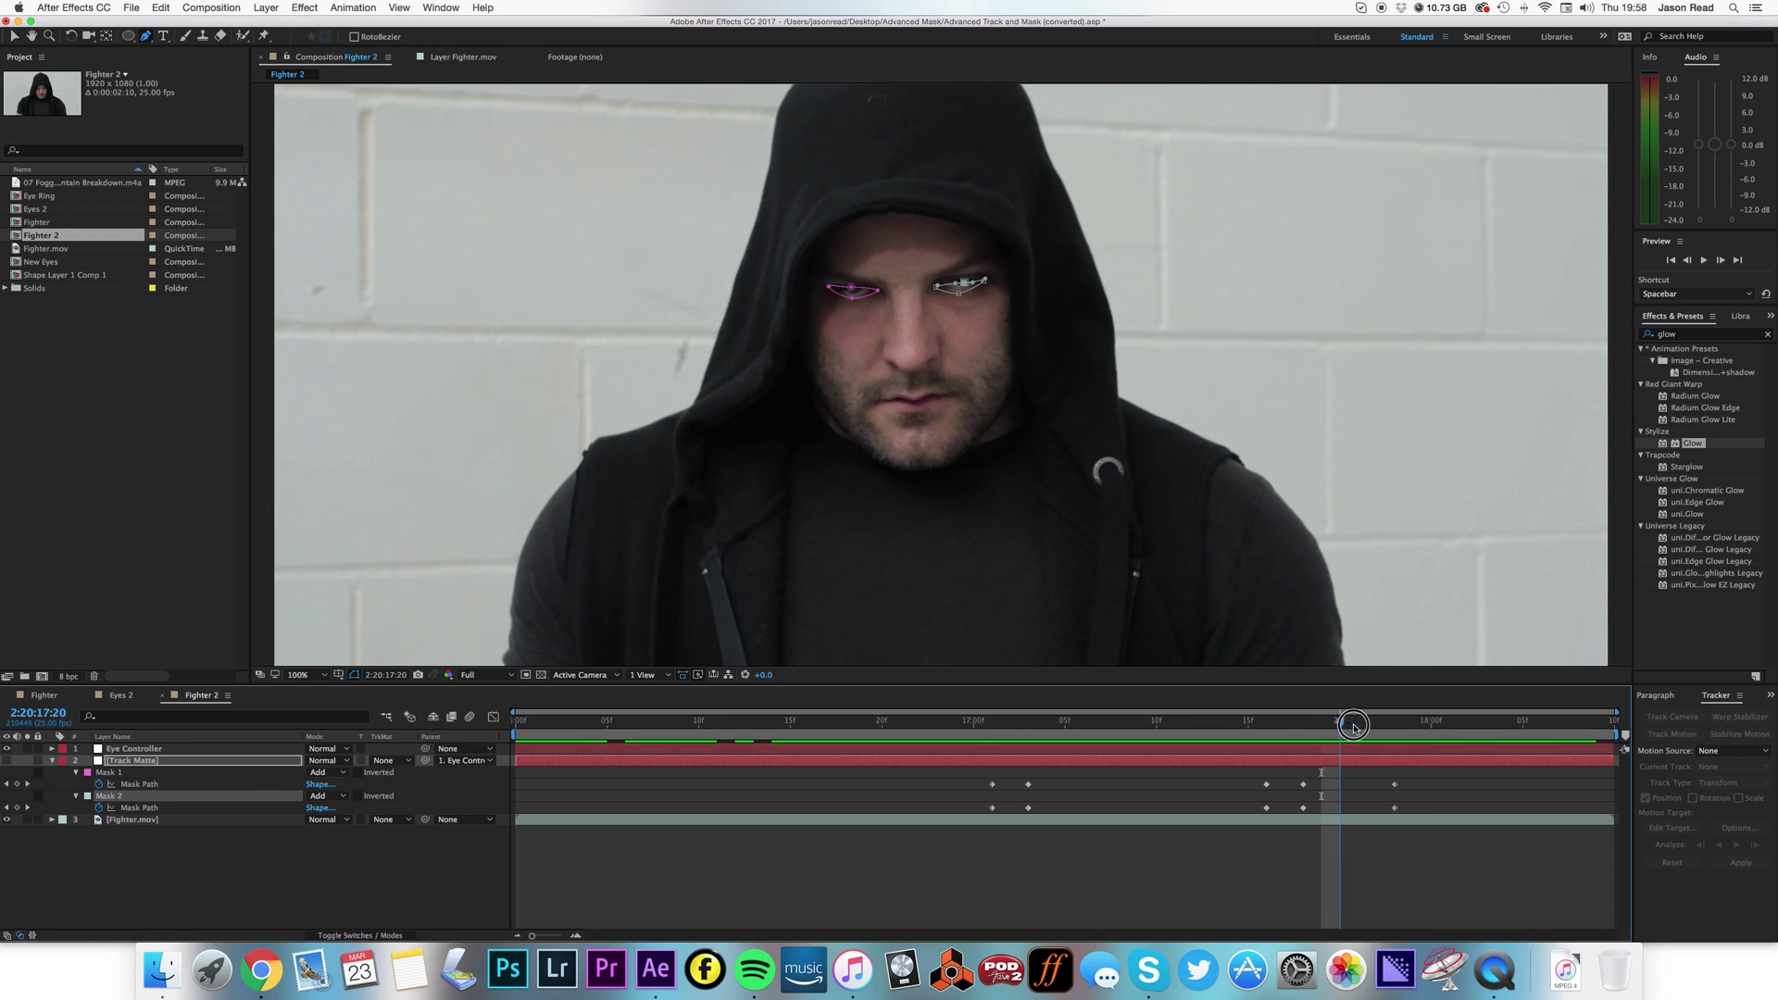
{"action": "left_click", "coordinate": [1394, 724]}
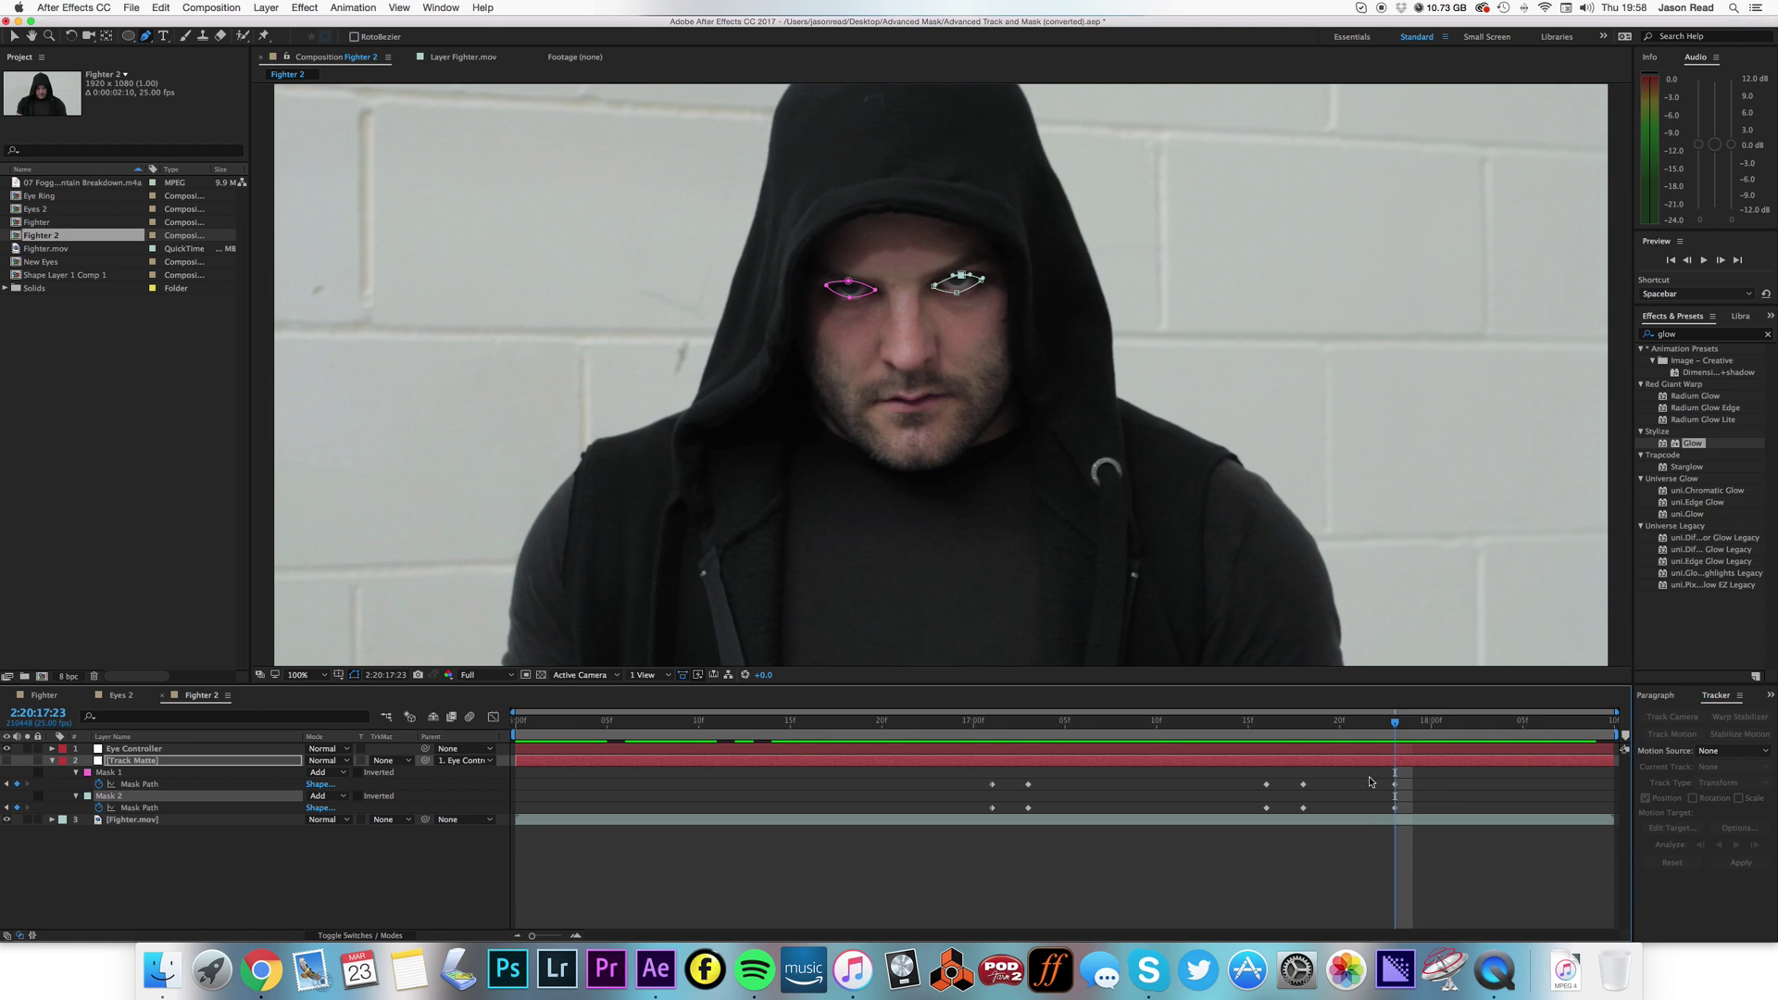
{"action": "left_click", "coordinate": [990, 726]}
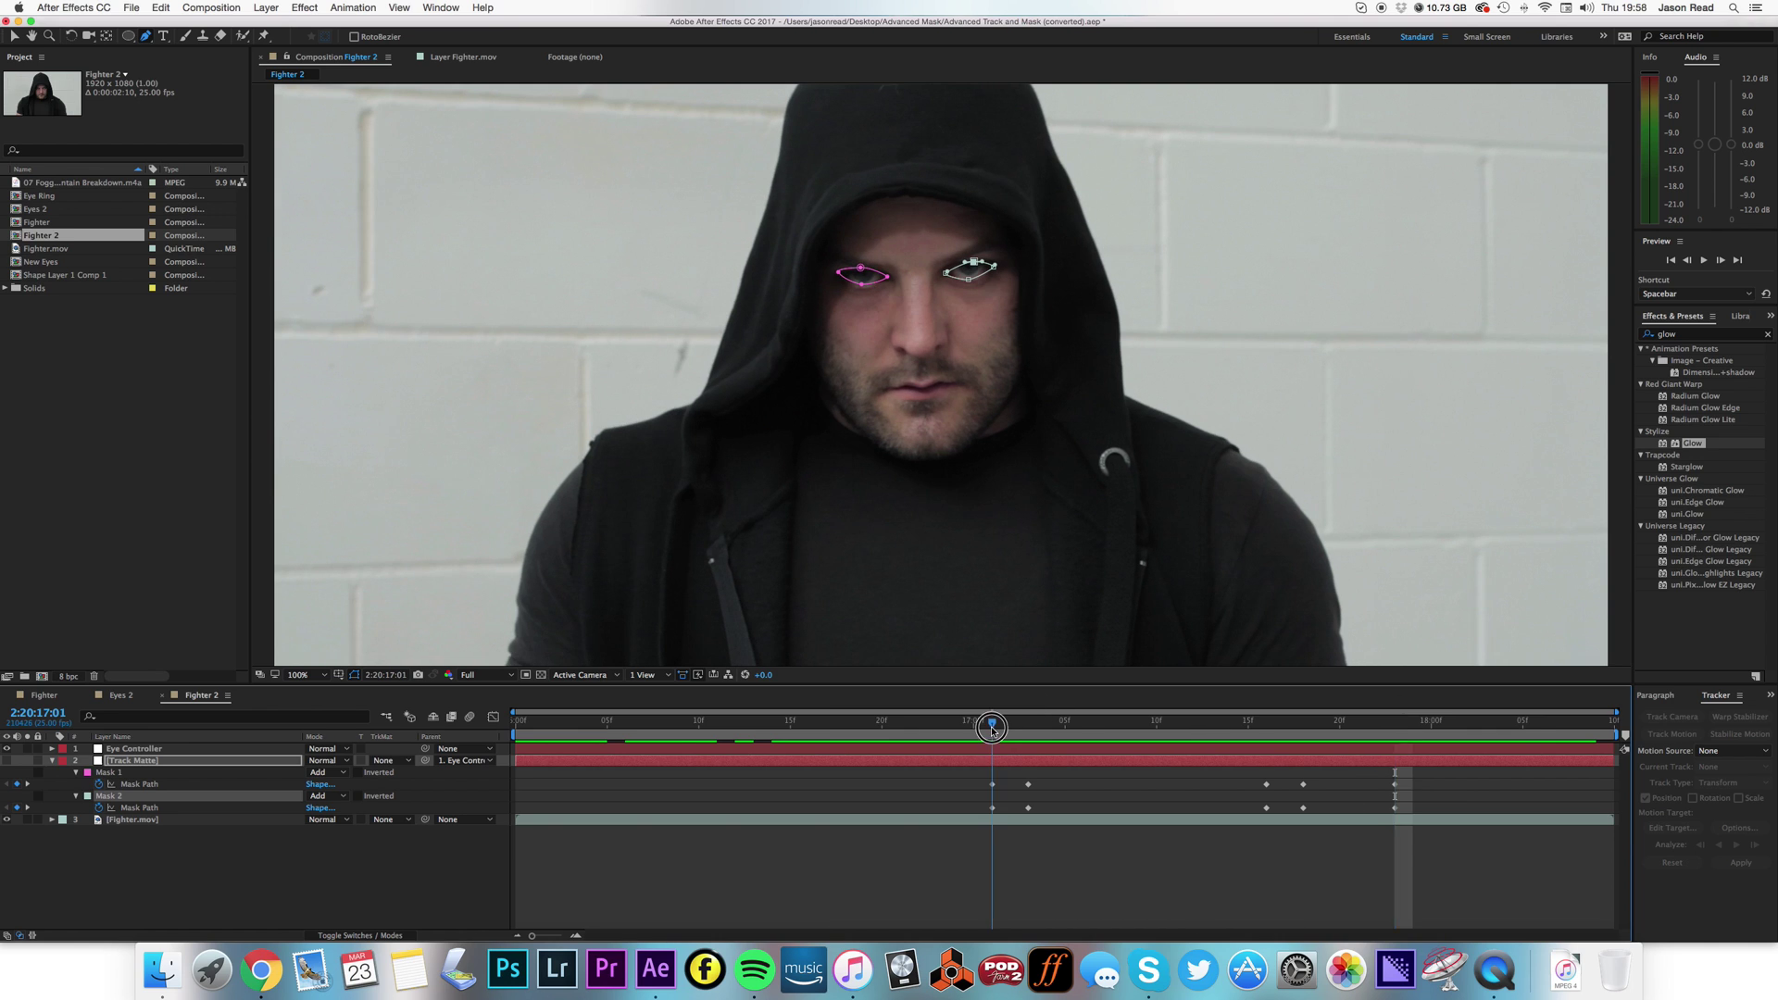
{"action": "key", "text": "k"}
{"action": "key", "text": "k"}
{"action": "key", "text": "k"}
{"action": "left_click", "coordinate": [998, 730]}
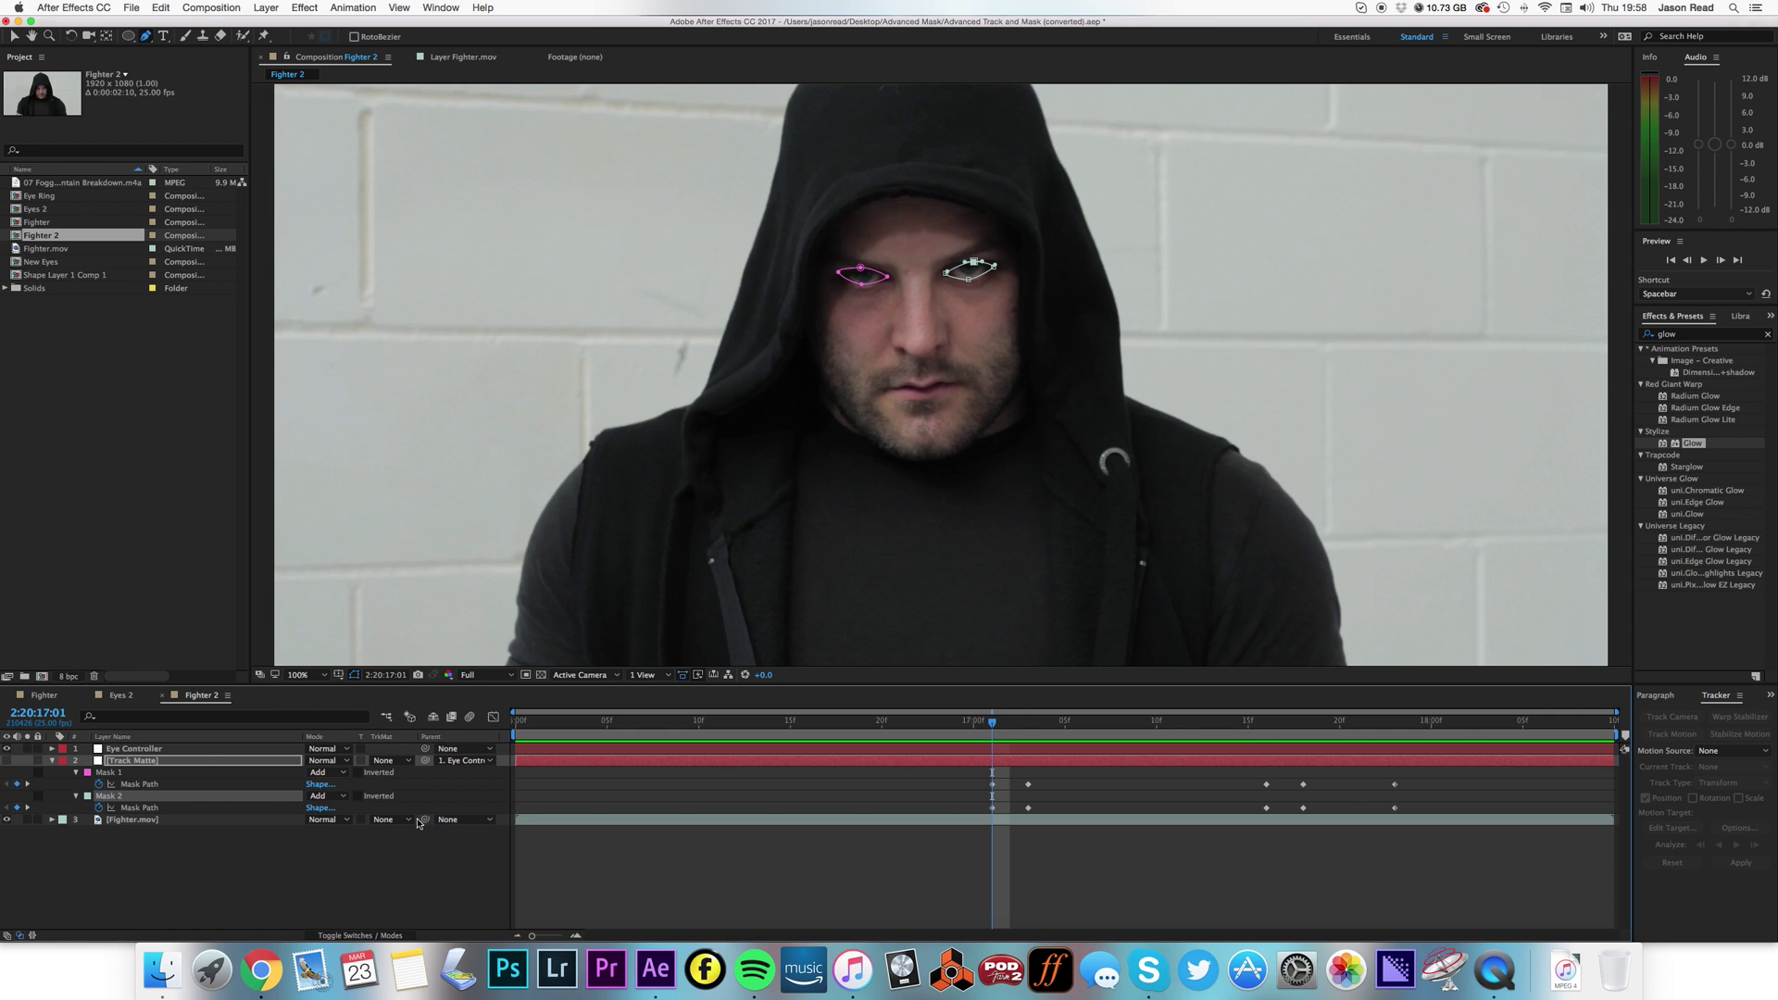
Feather Mask 1 to 6 px and Mask 2 to 3 px, then preview
{"action": "left_click", "coordinate": [77, 772]}
{"action": "left_click", "coordinate": [77, 773]}
{"action": "left_click_drag", "start_coordinate": [332, 802], "coordinate": [331, 802]}
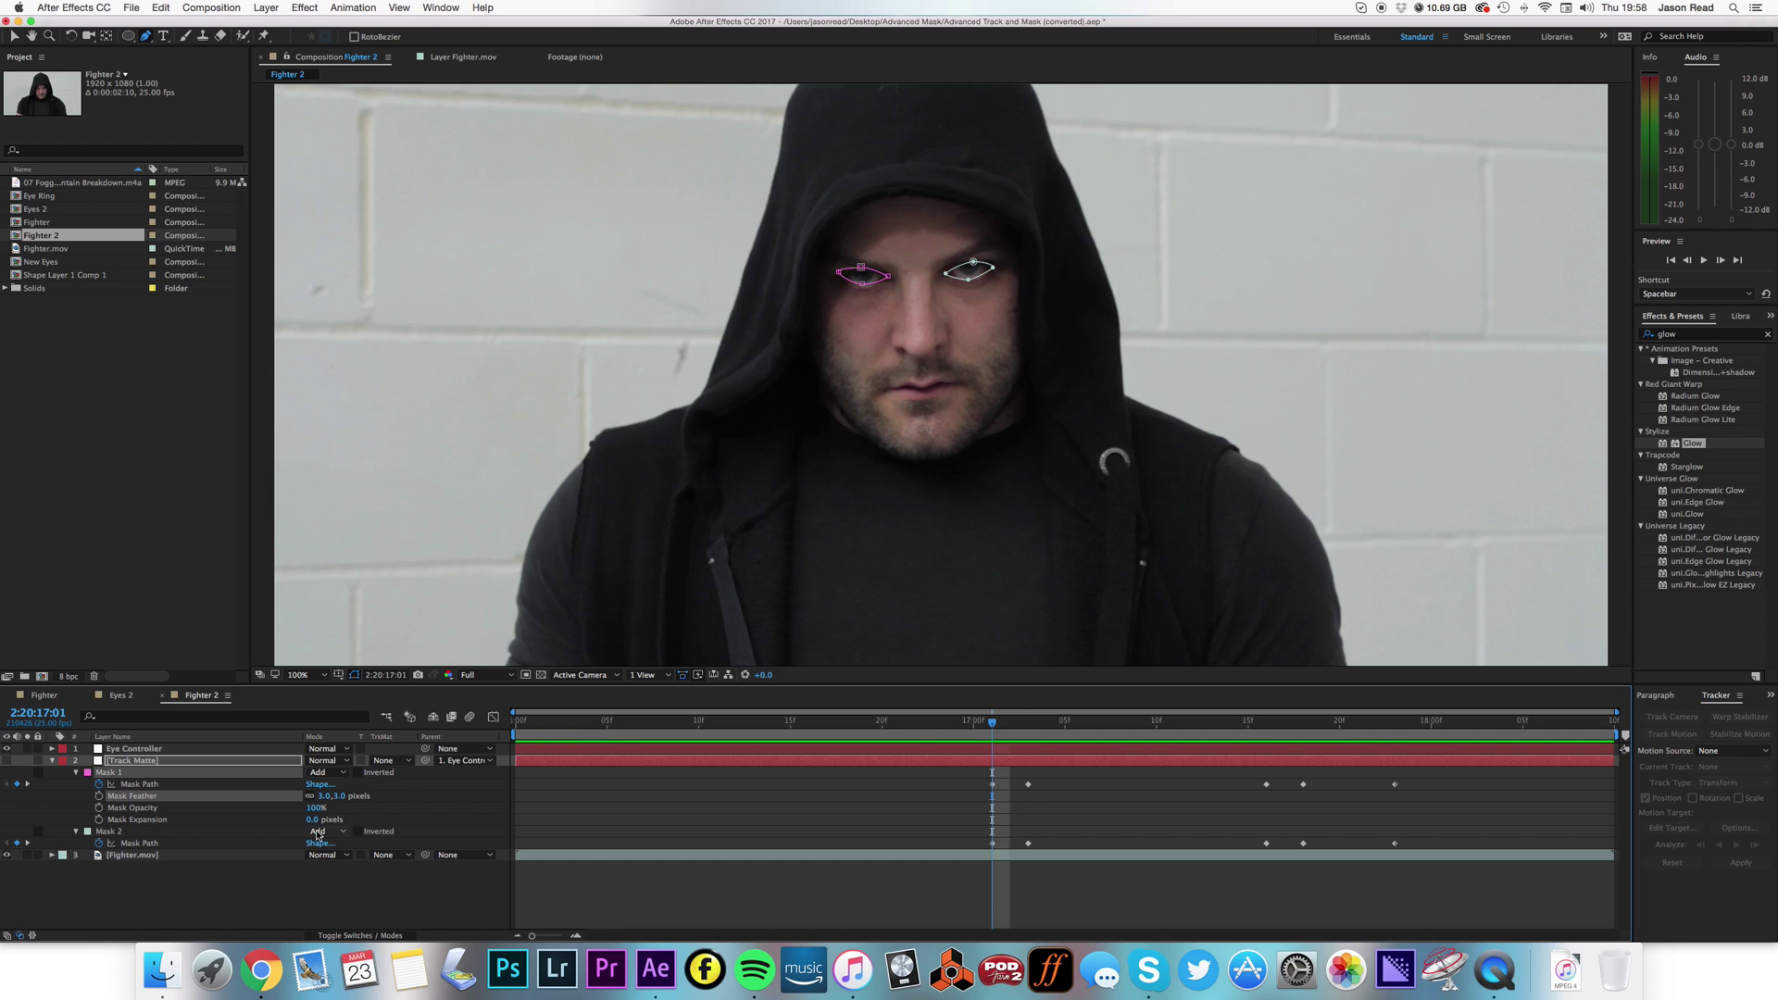
{"action": "left_click", "coordinate": [76, 832]}
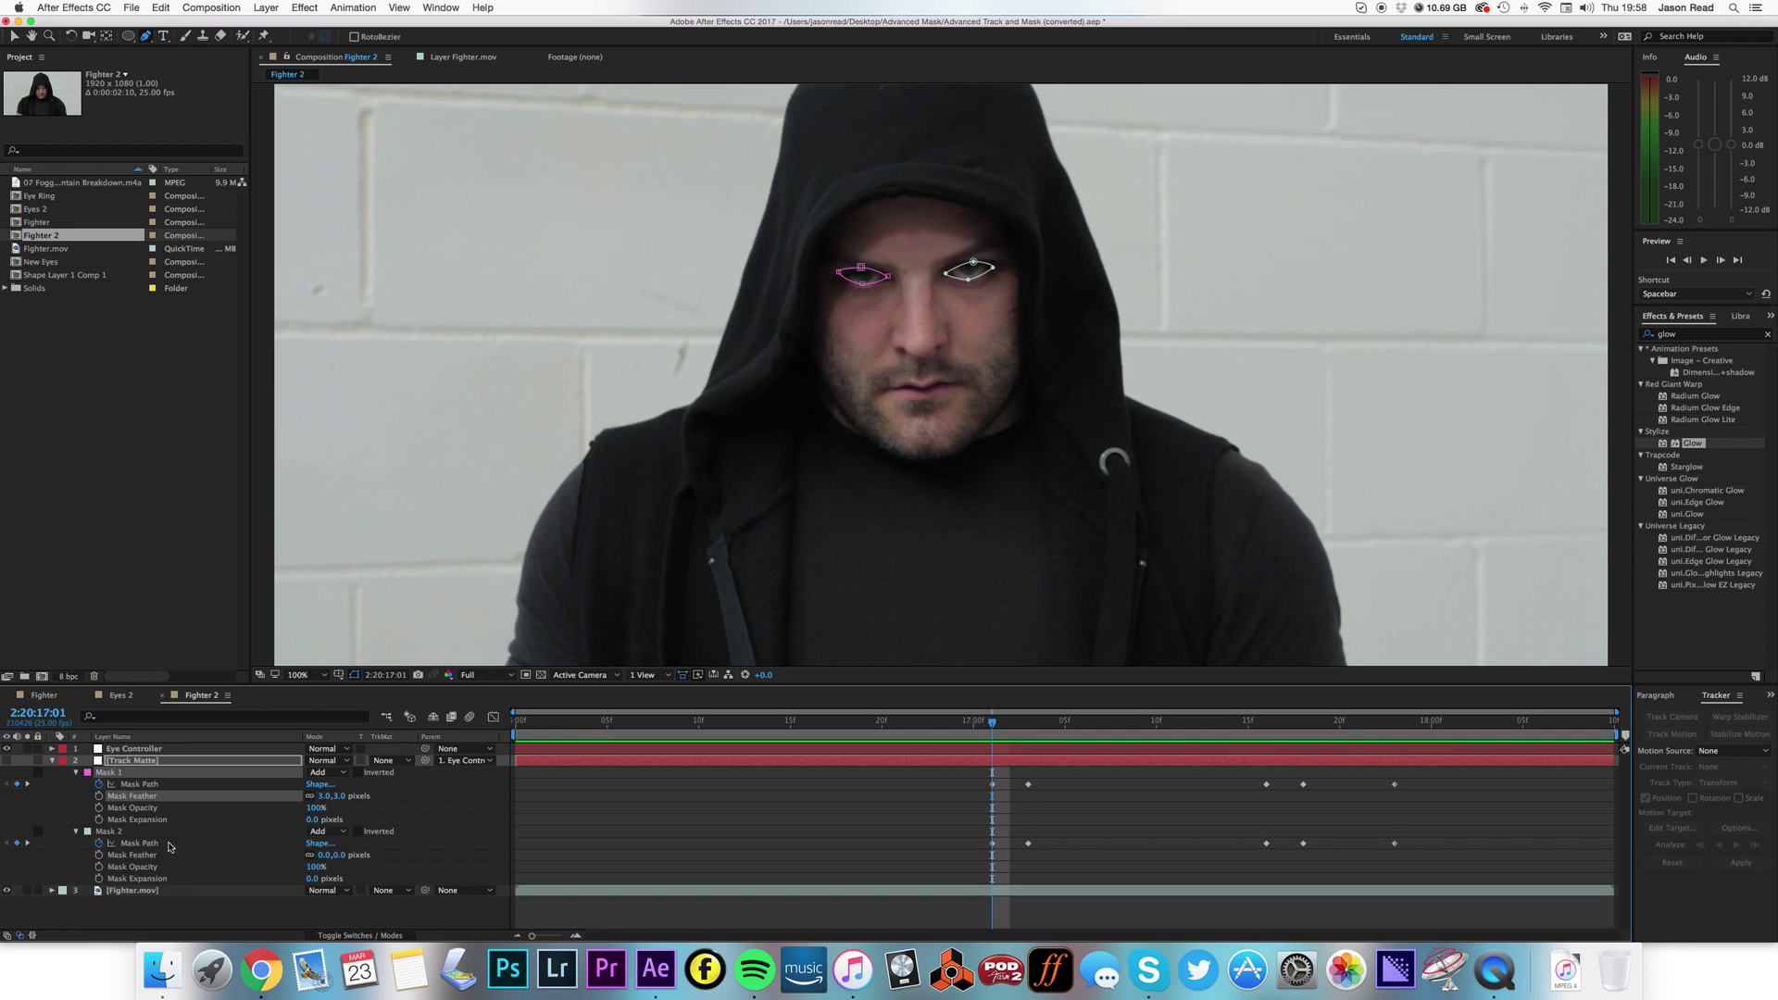
{"action": "left_click_drag", "start_coordinate": [324, 854], "coordinate": [327, 854]}
{"action": "key", "text": "space"}
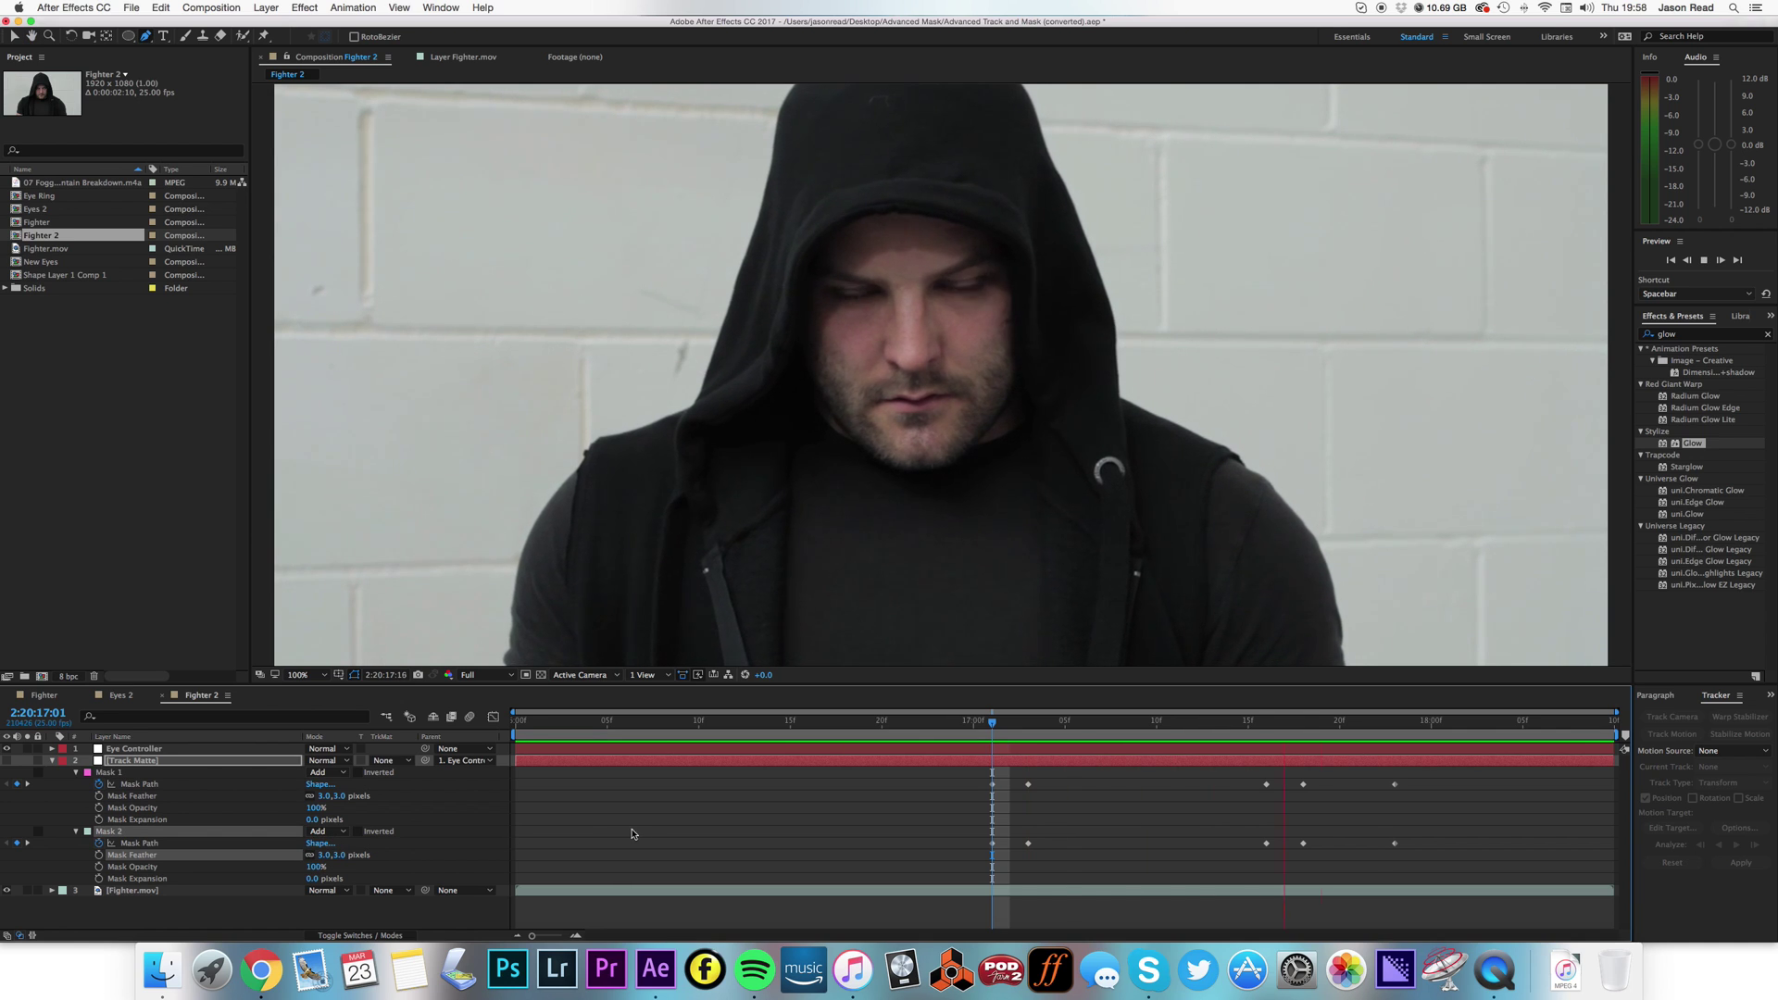
{"action": "key", "text": "space"}
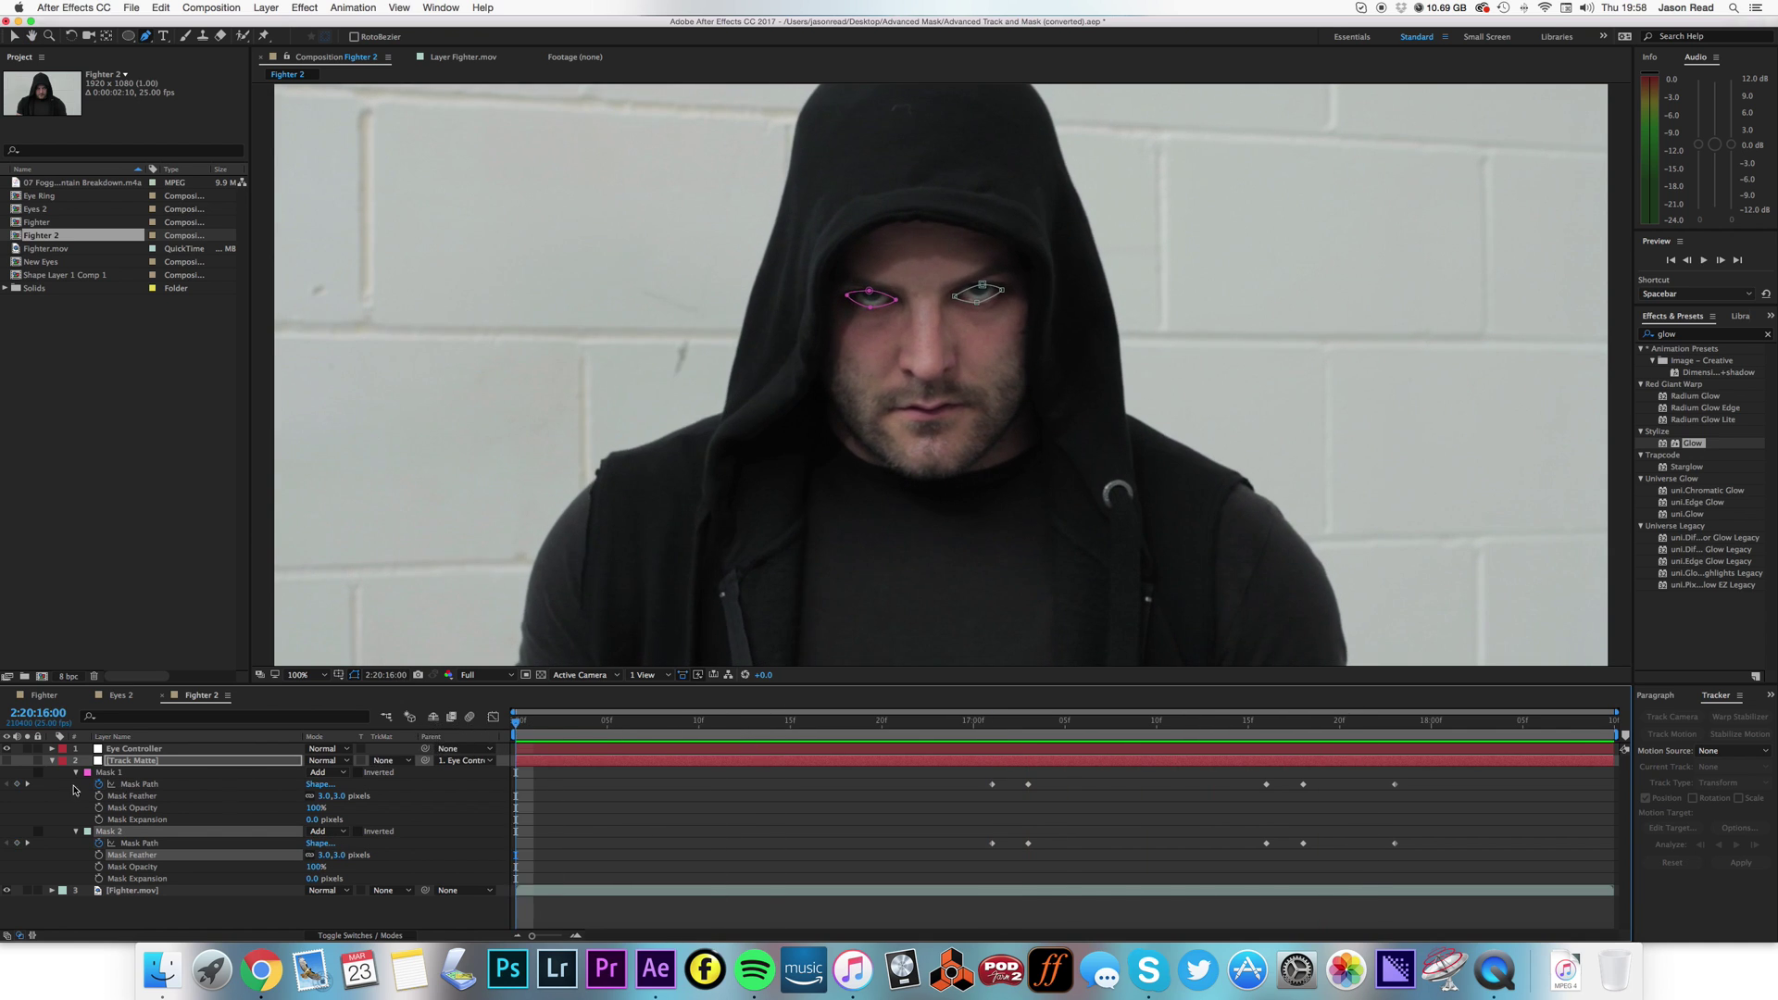
Set Fighter.mov's track matte to Alpha Inverted Matte and preview the glowing eyes
{"action": "left_click", "coordinate": [51, 761]}
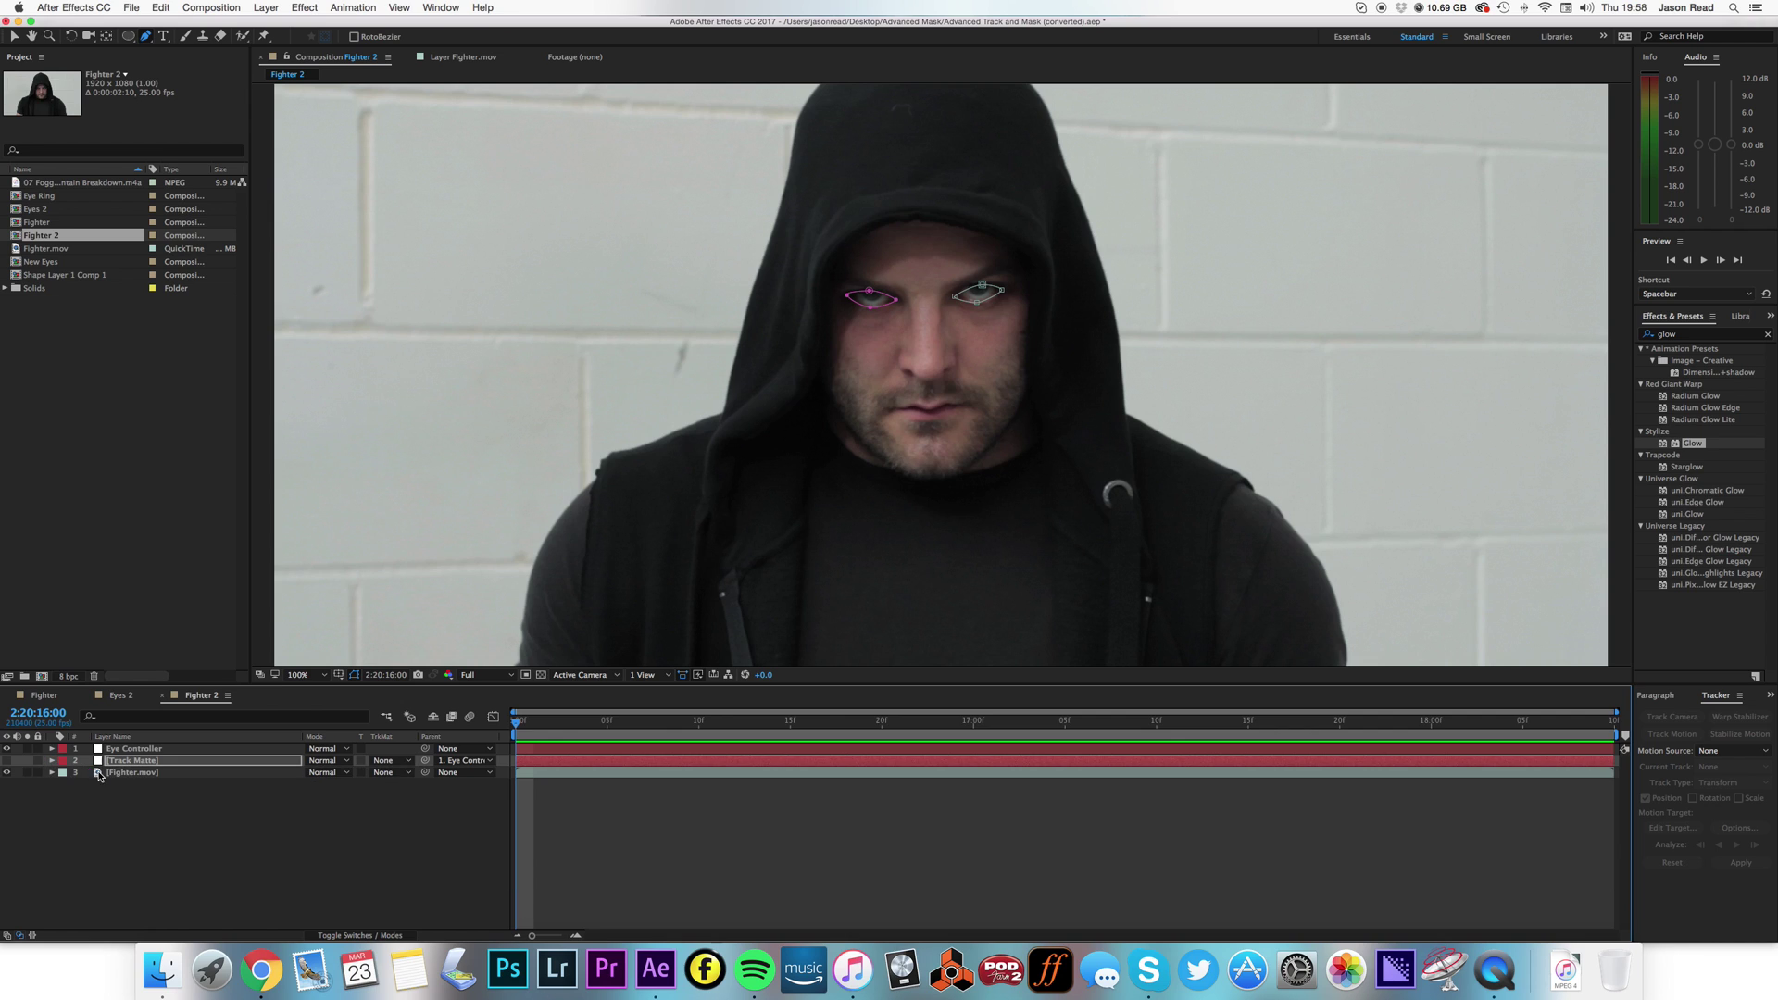
{"action": "left_click", "coordinate": [391, 776]}
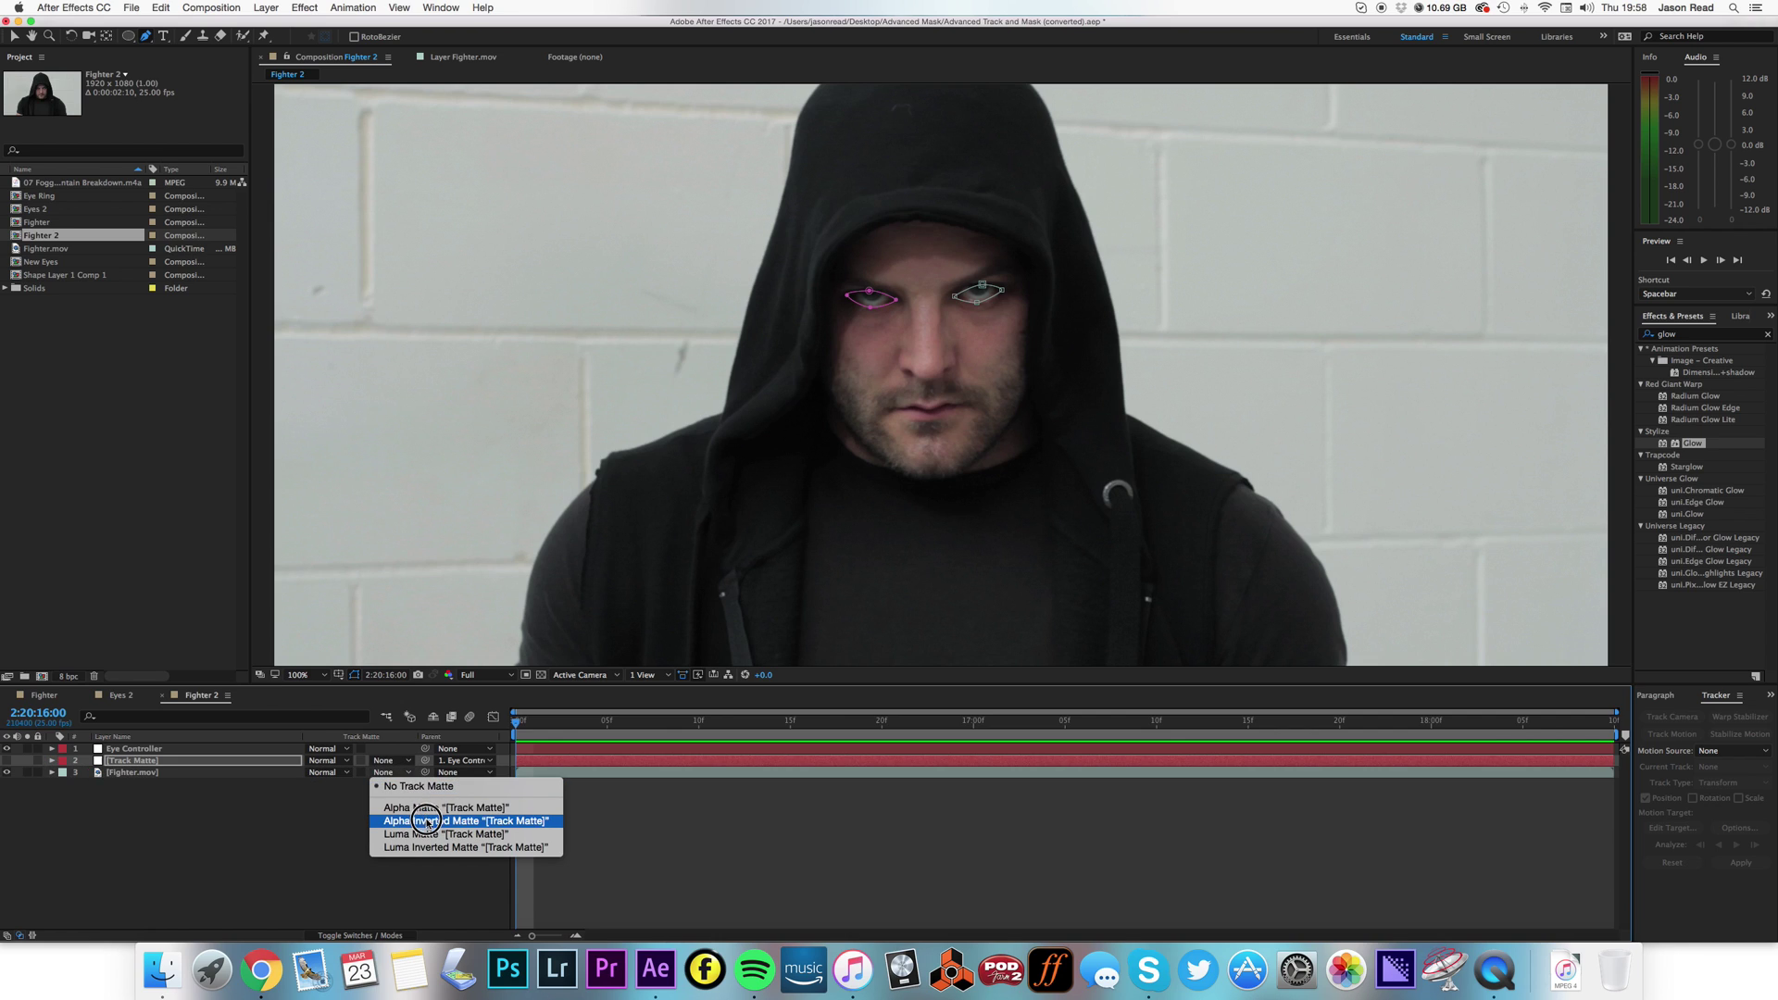
{"action": "left_click", "coordinate": [487, 823]}
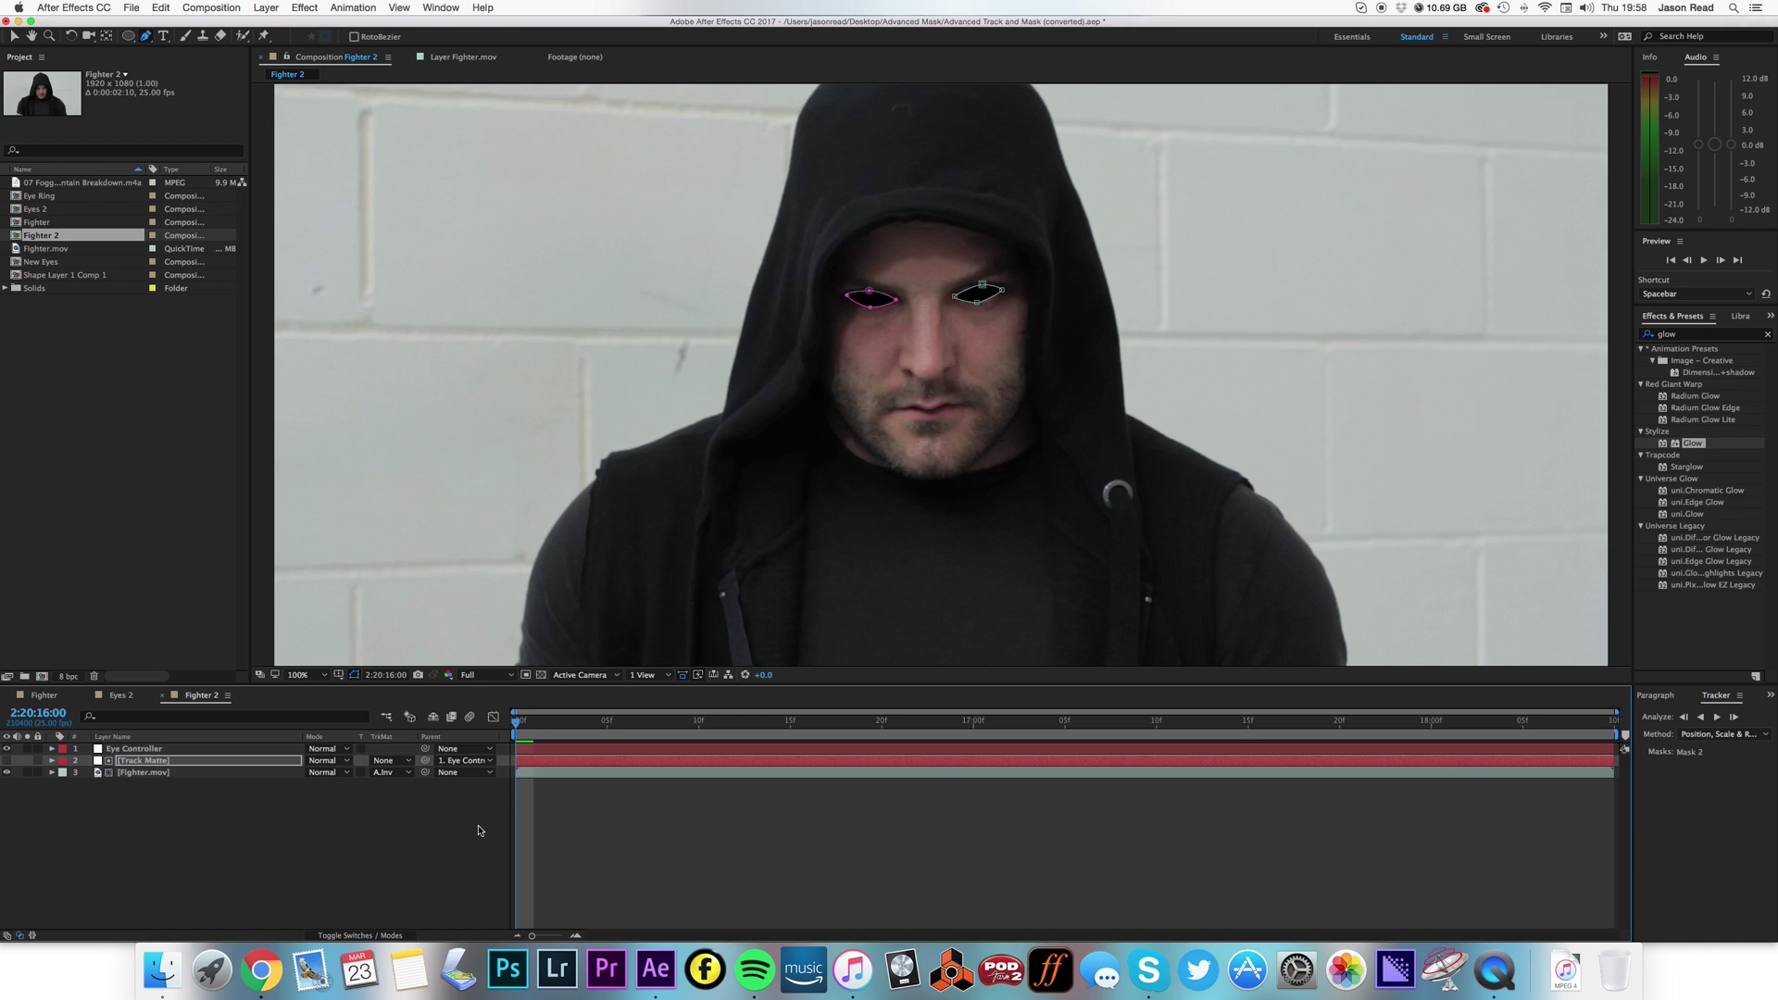
{"action": "key", "text": "space"}
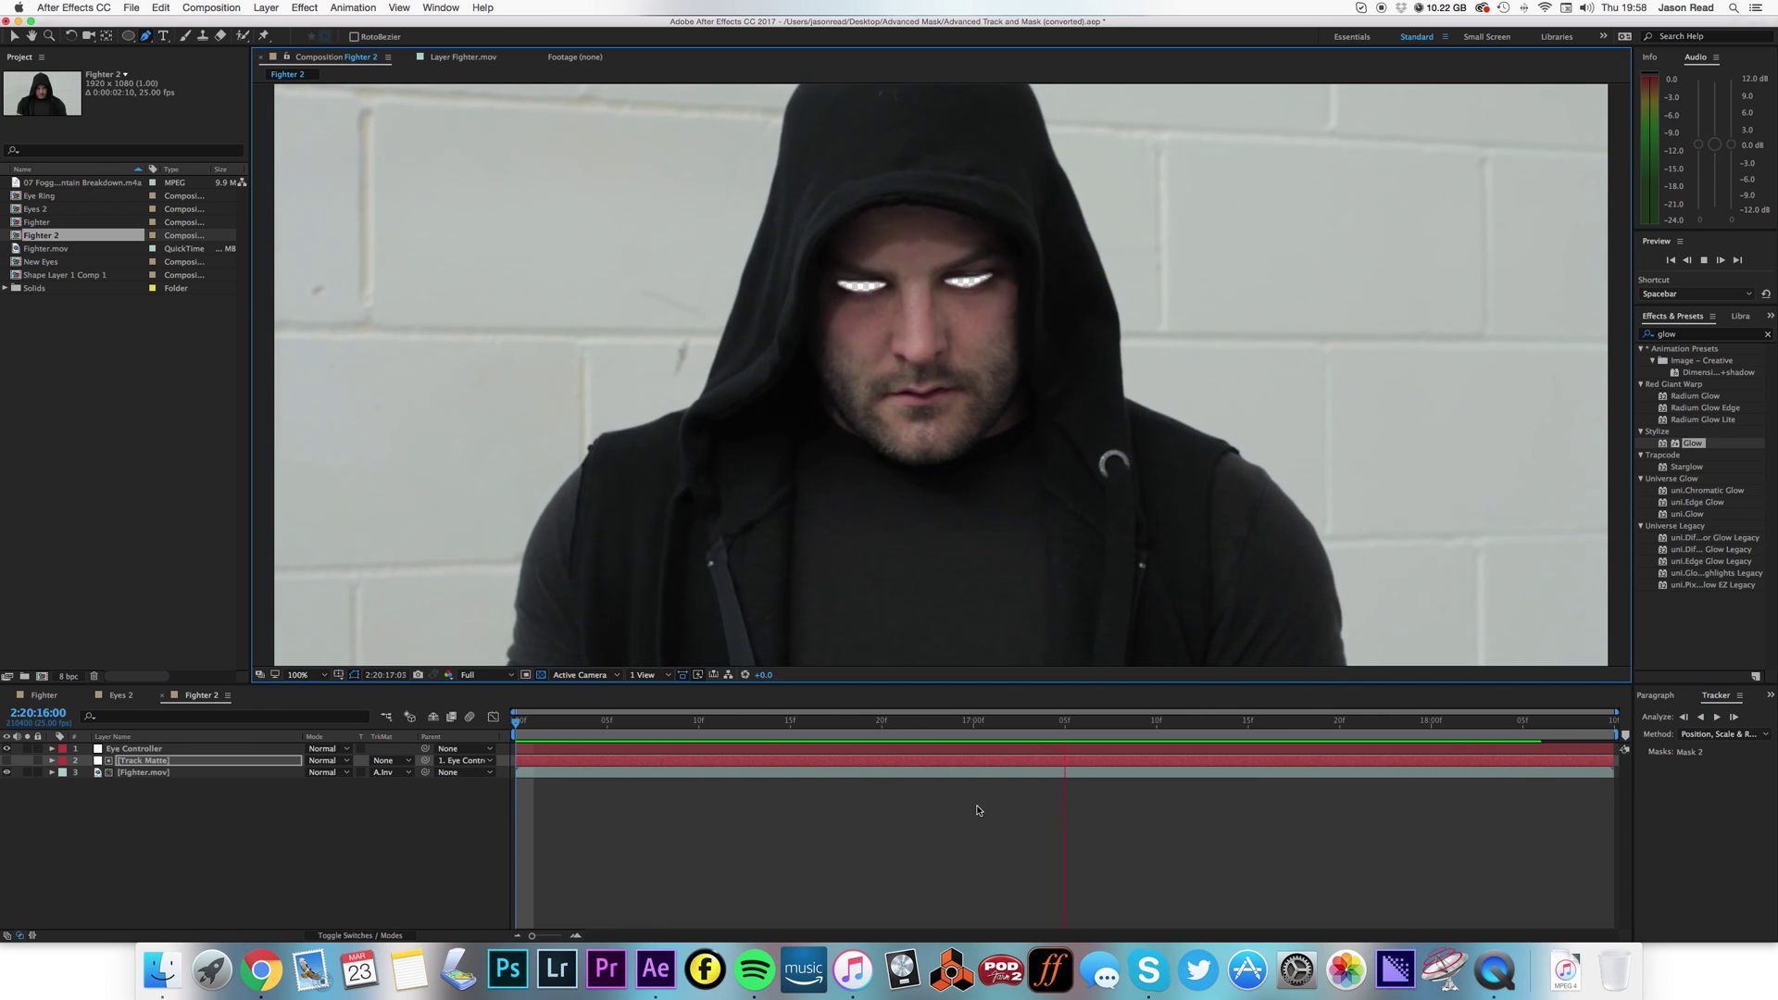
{"action": "key", "text": "space"}
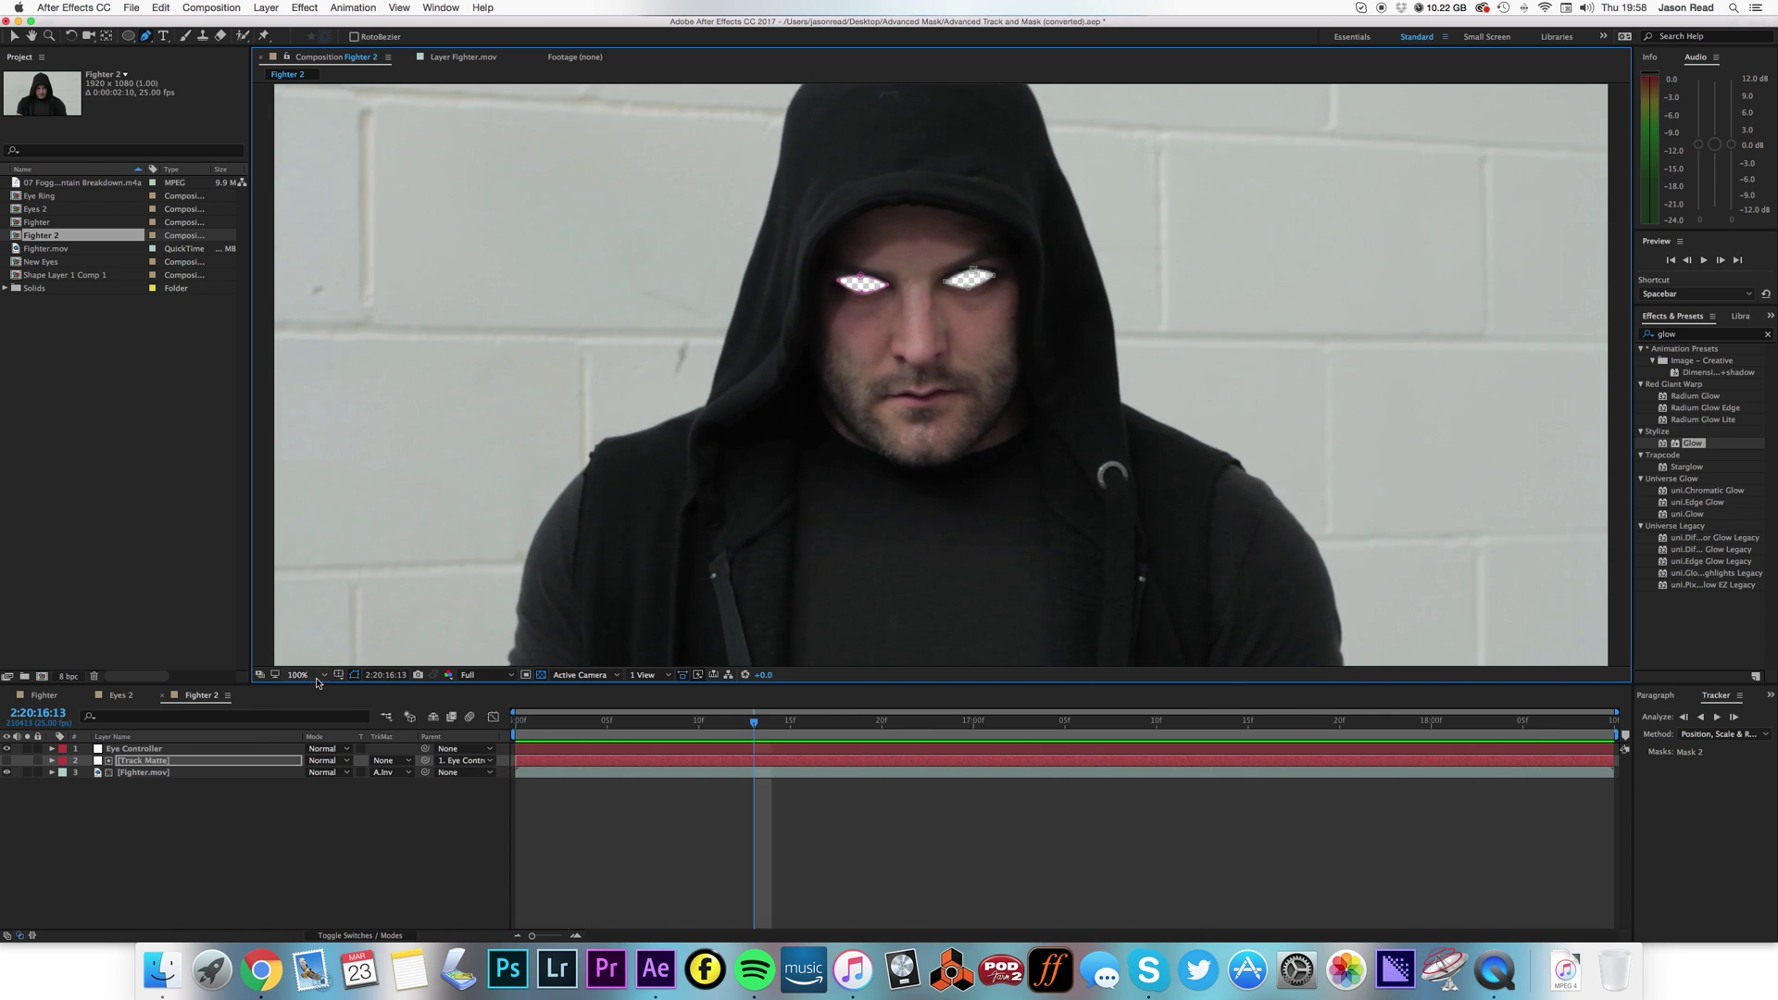
Place the Eyes 2 composition on the left eye and scale it to 34%
{"action": "key", "text": "shift+slash"}
{"action": "left_click", "coordinate": [943, 895]}
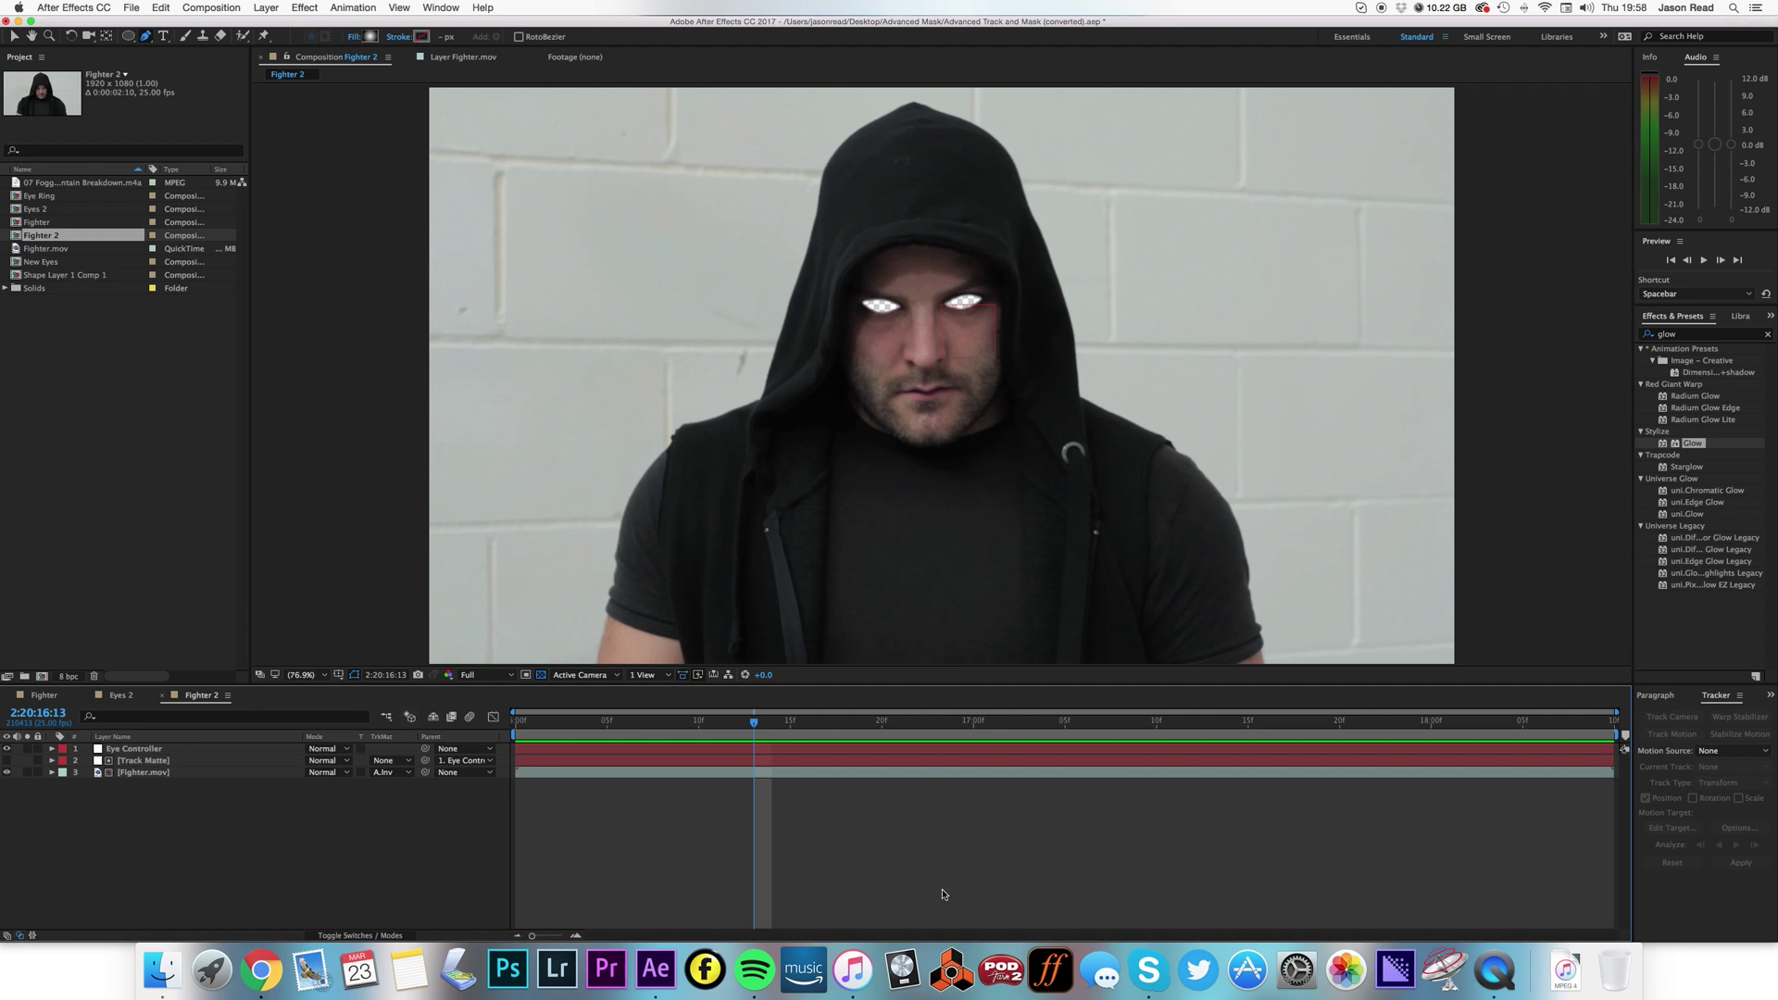
{"action": "left_click_drag", "start_coordinate": [23, 211], "coordinate": [881, 306]}
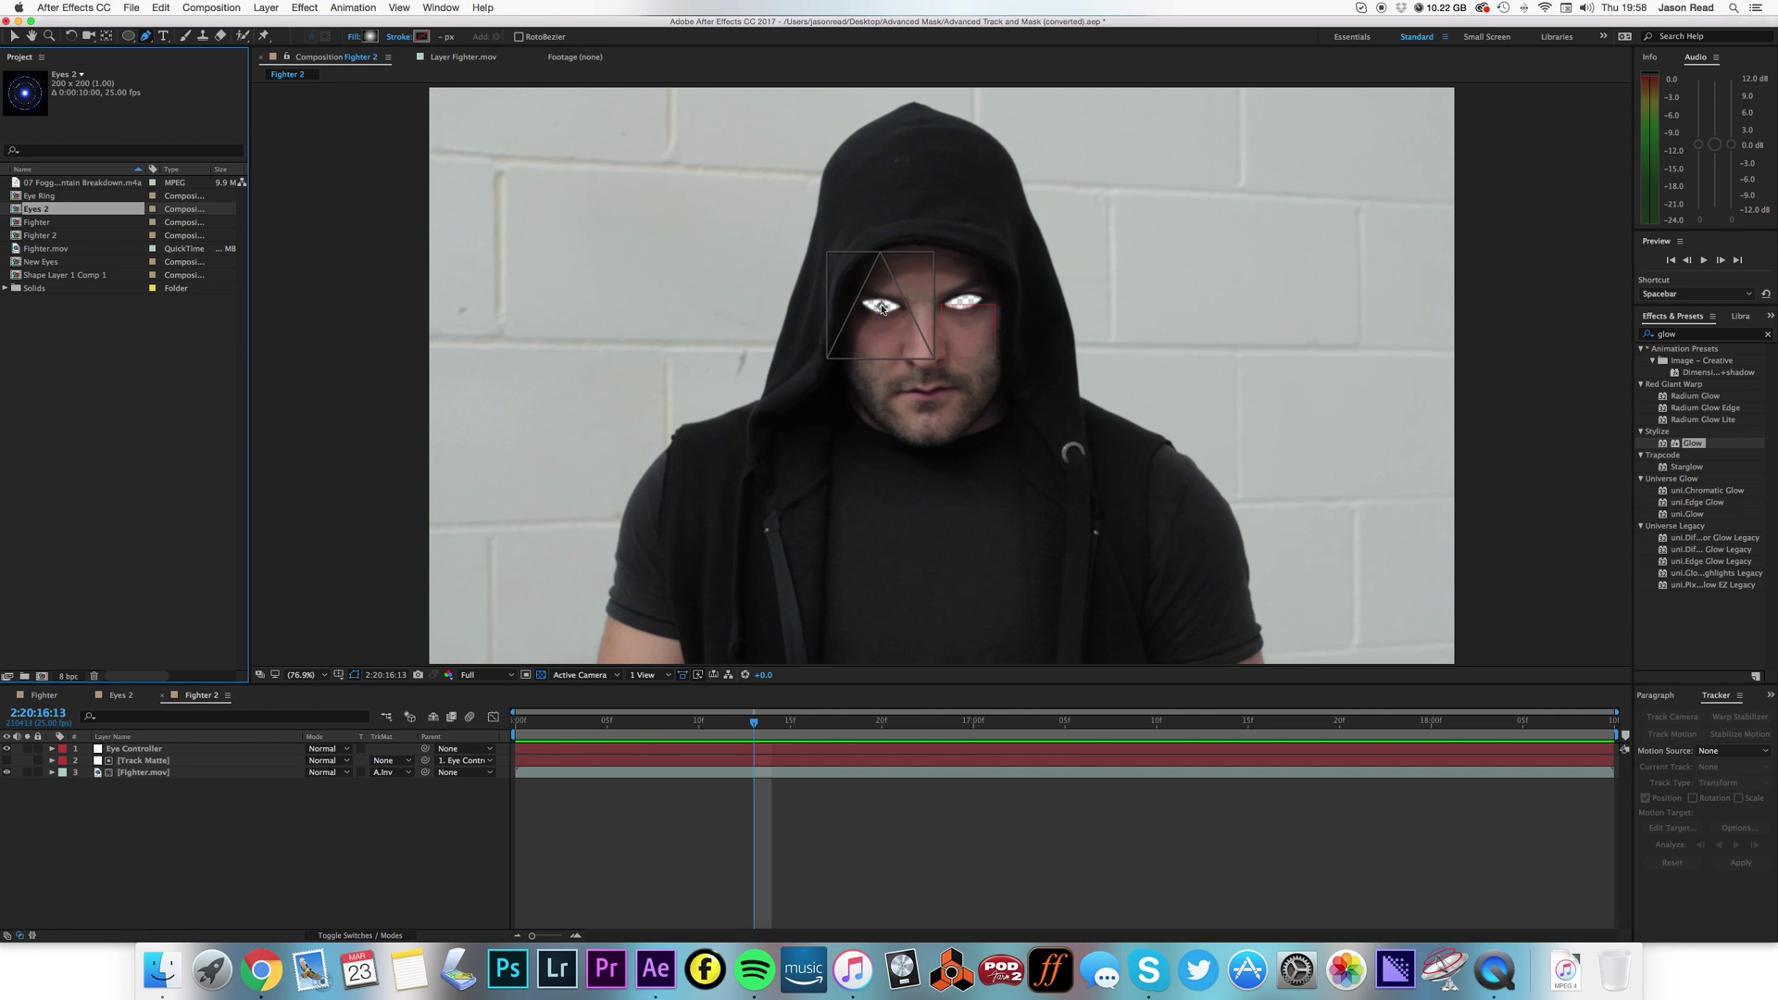
{"action": "key", "text": "s"}
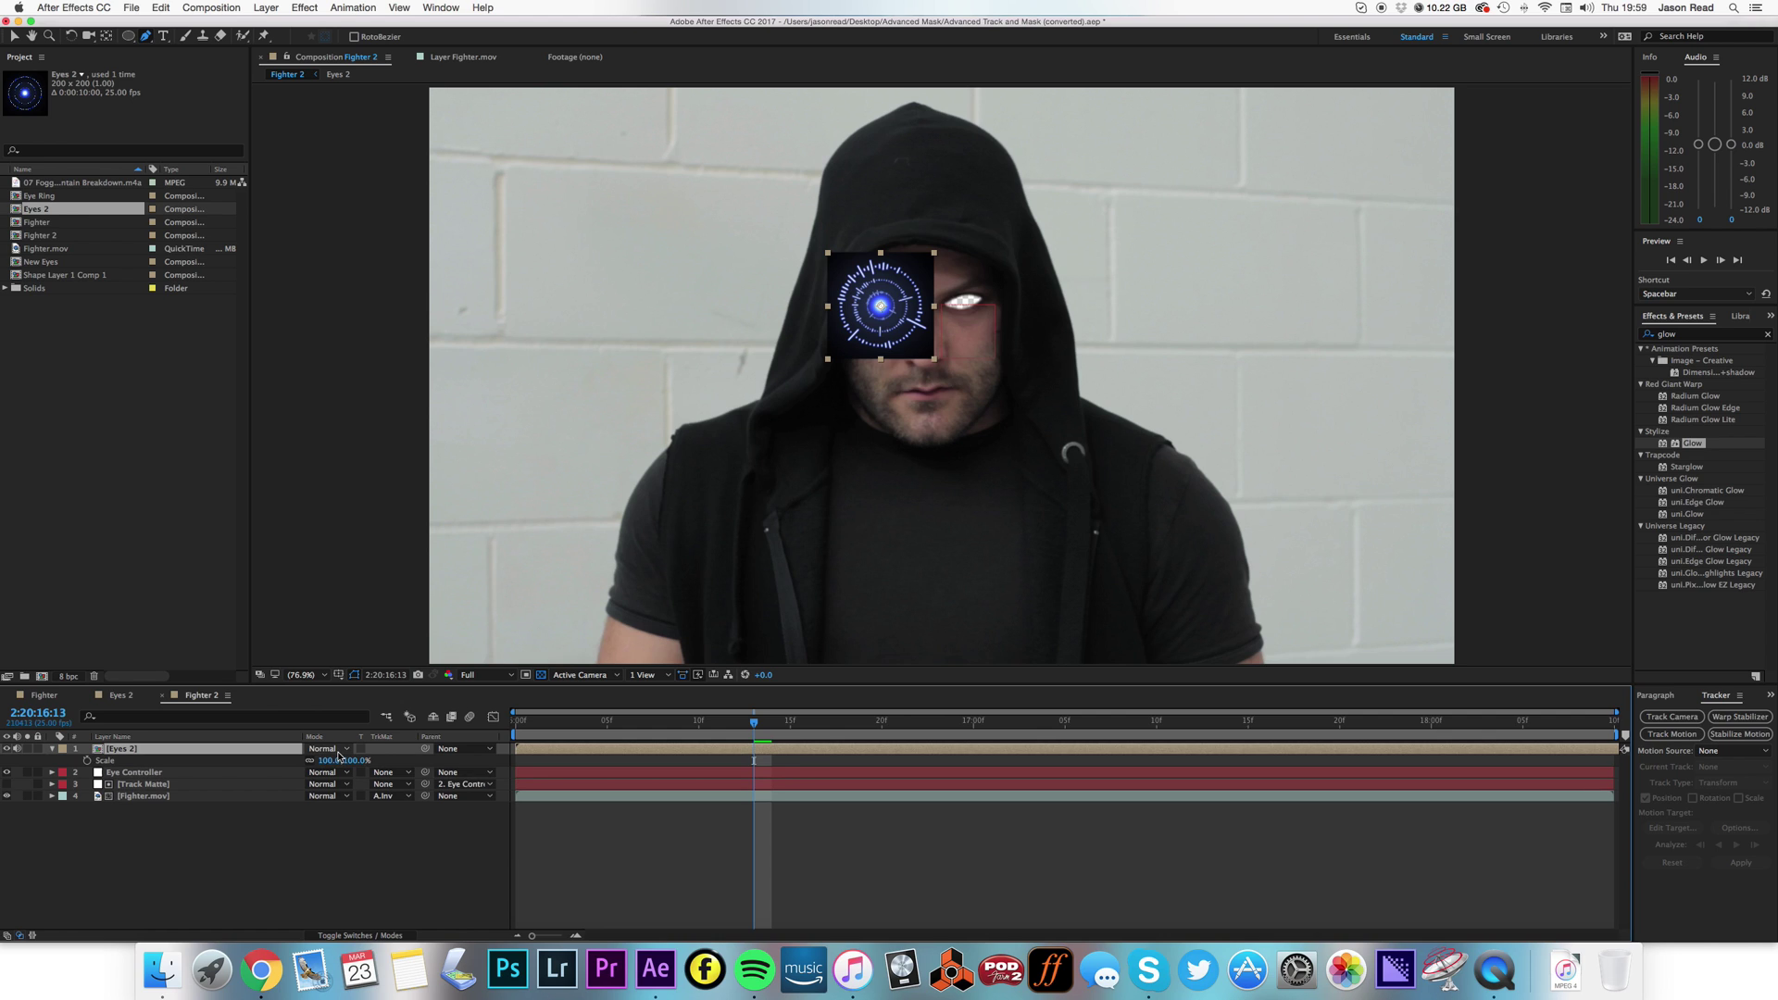
{"action": "left_click_drag", "start_coordinate": [328, 763], "coordinate": [297, 776]}
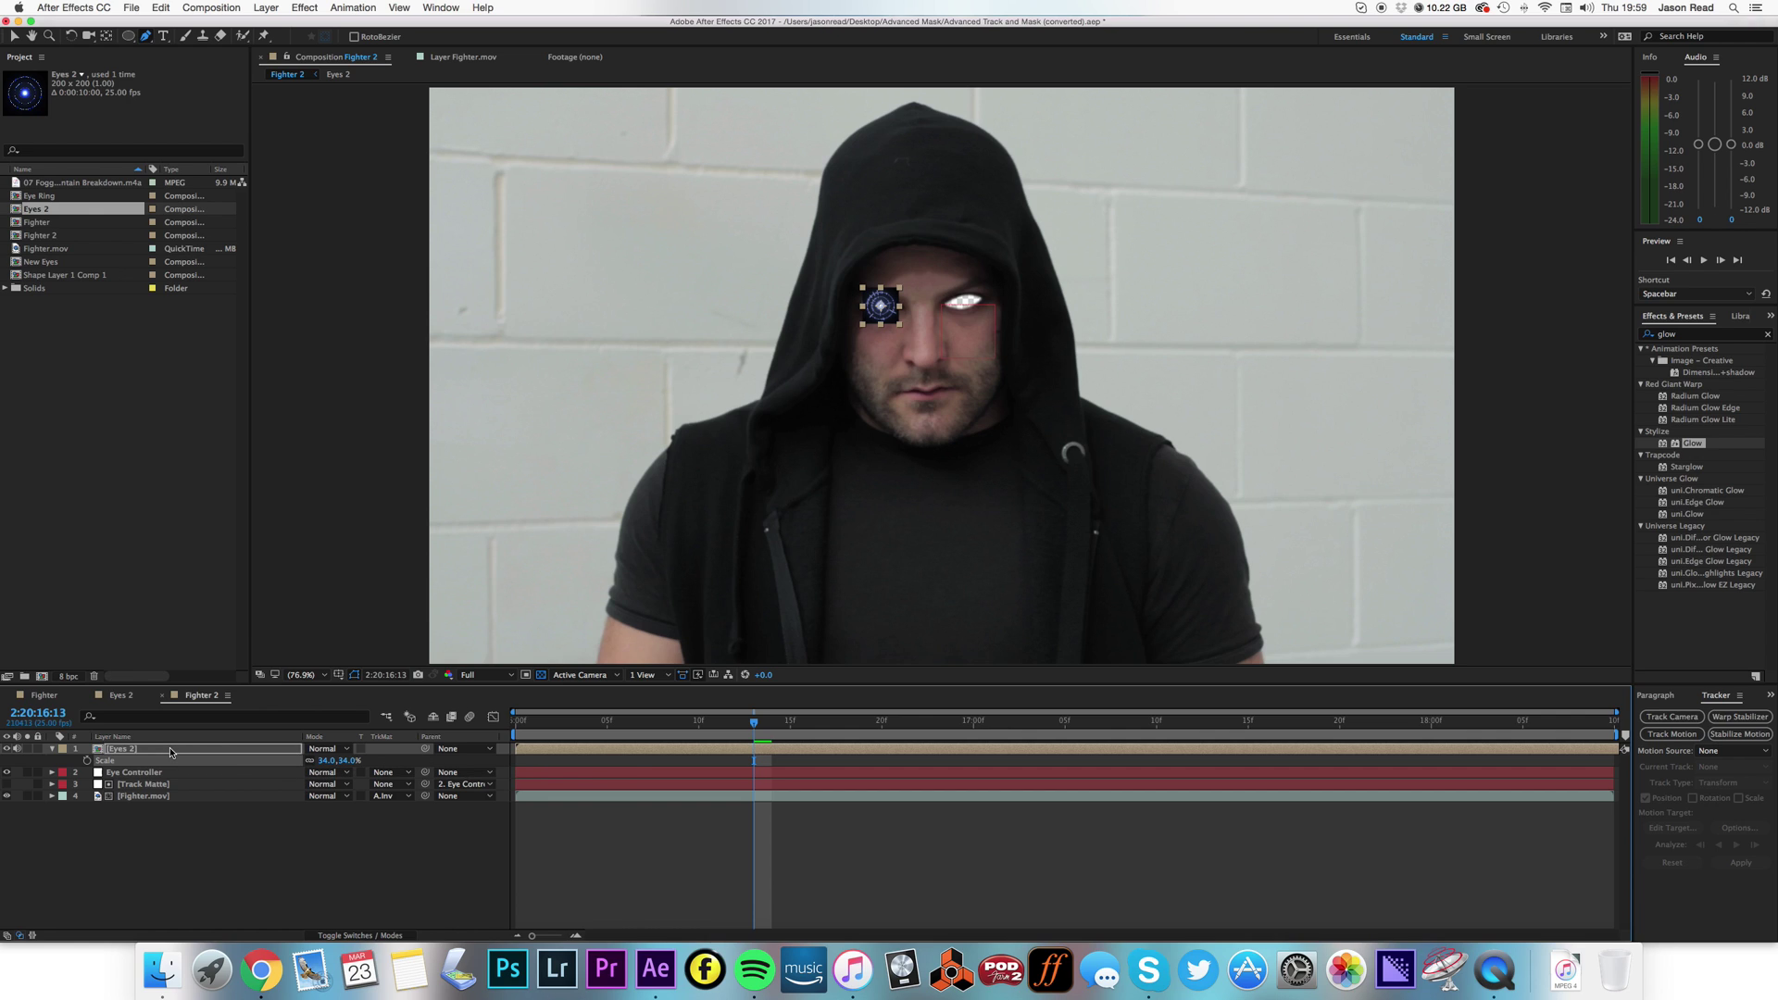
Duplicate the ring eye onto the right eye and move both layers to the bottom
{"action": "key", "text": "super+d"}
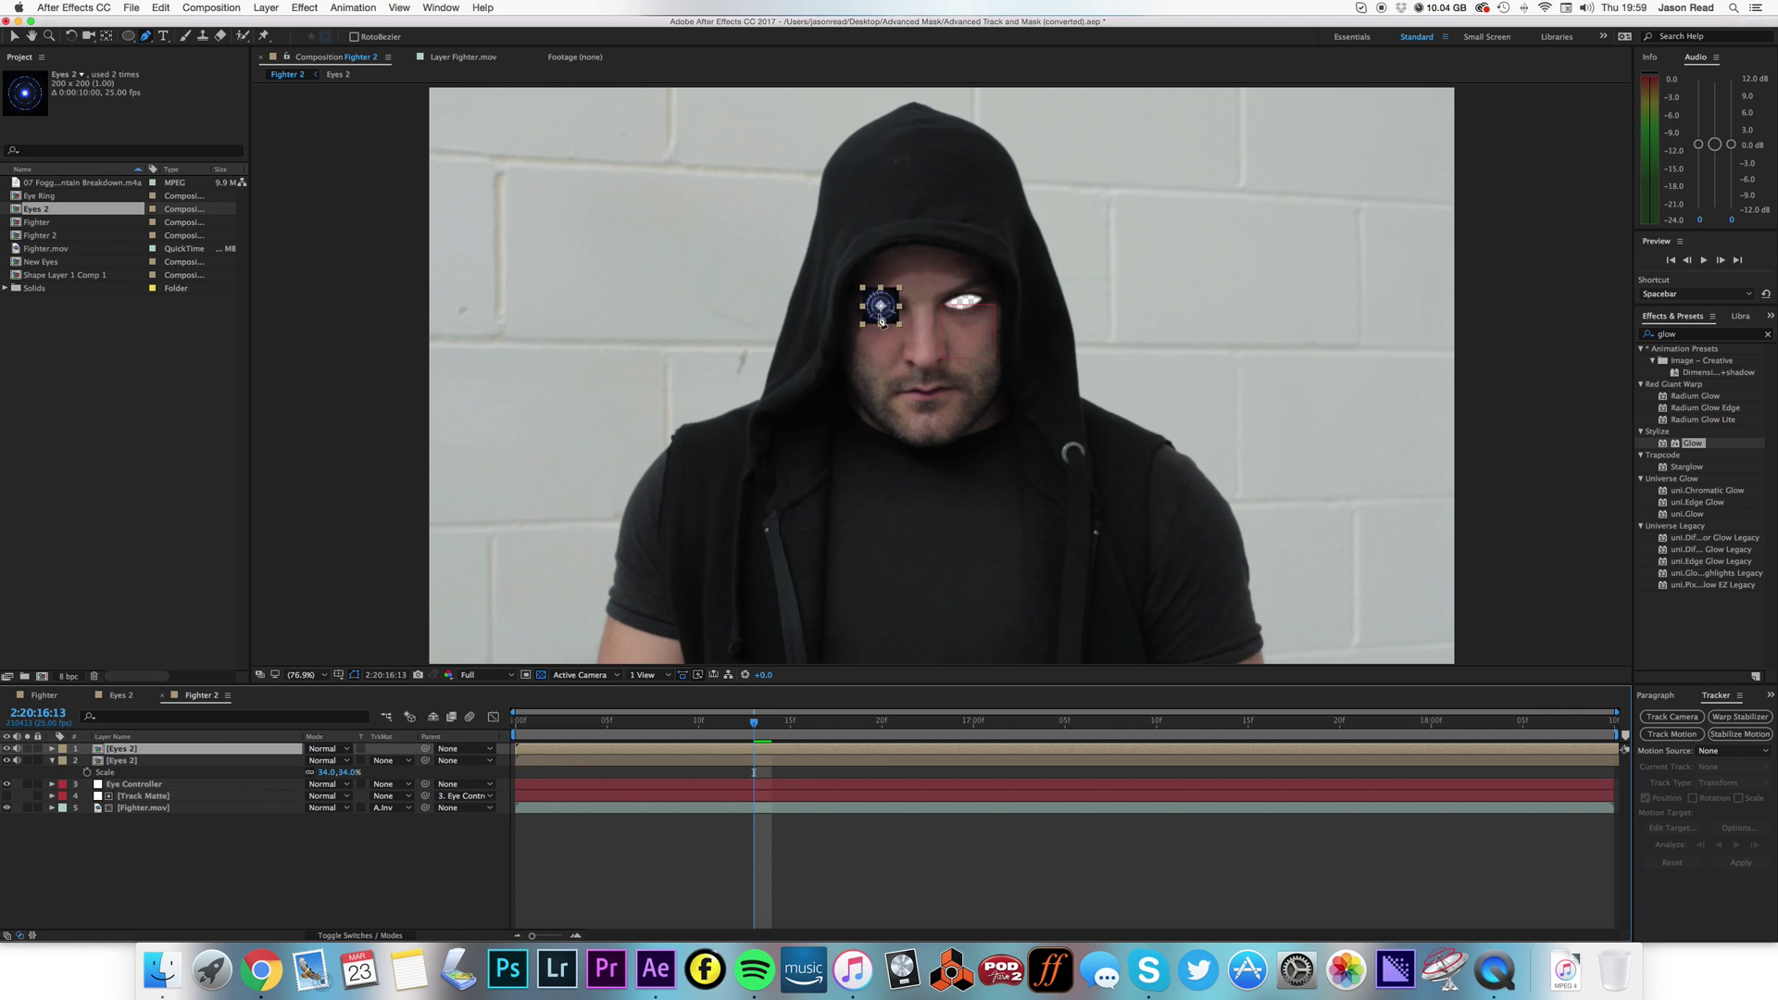
{"action": "left_click", "coordinate": [14, 38]}
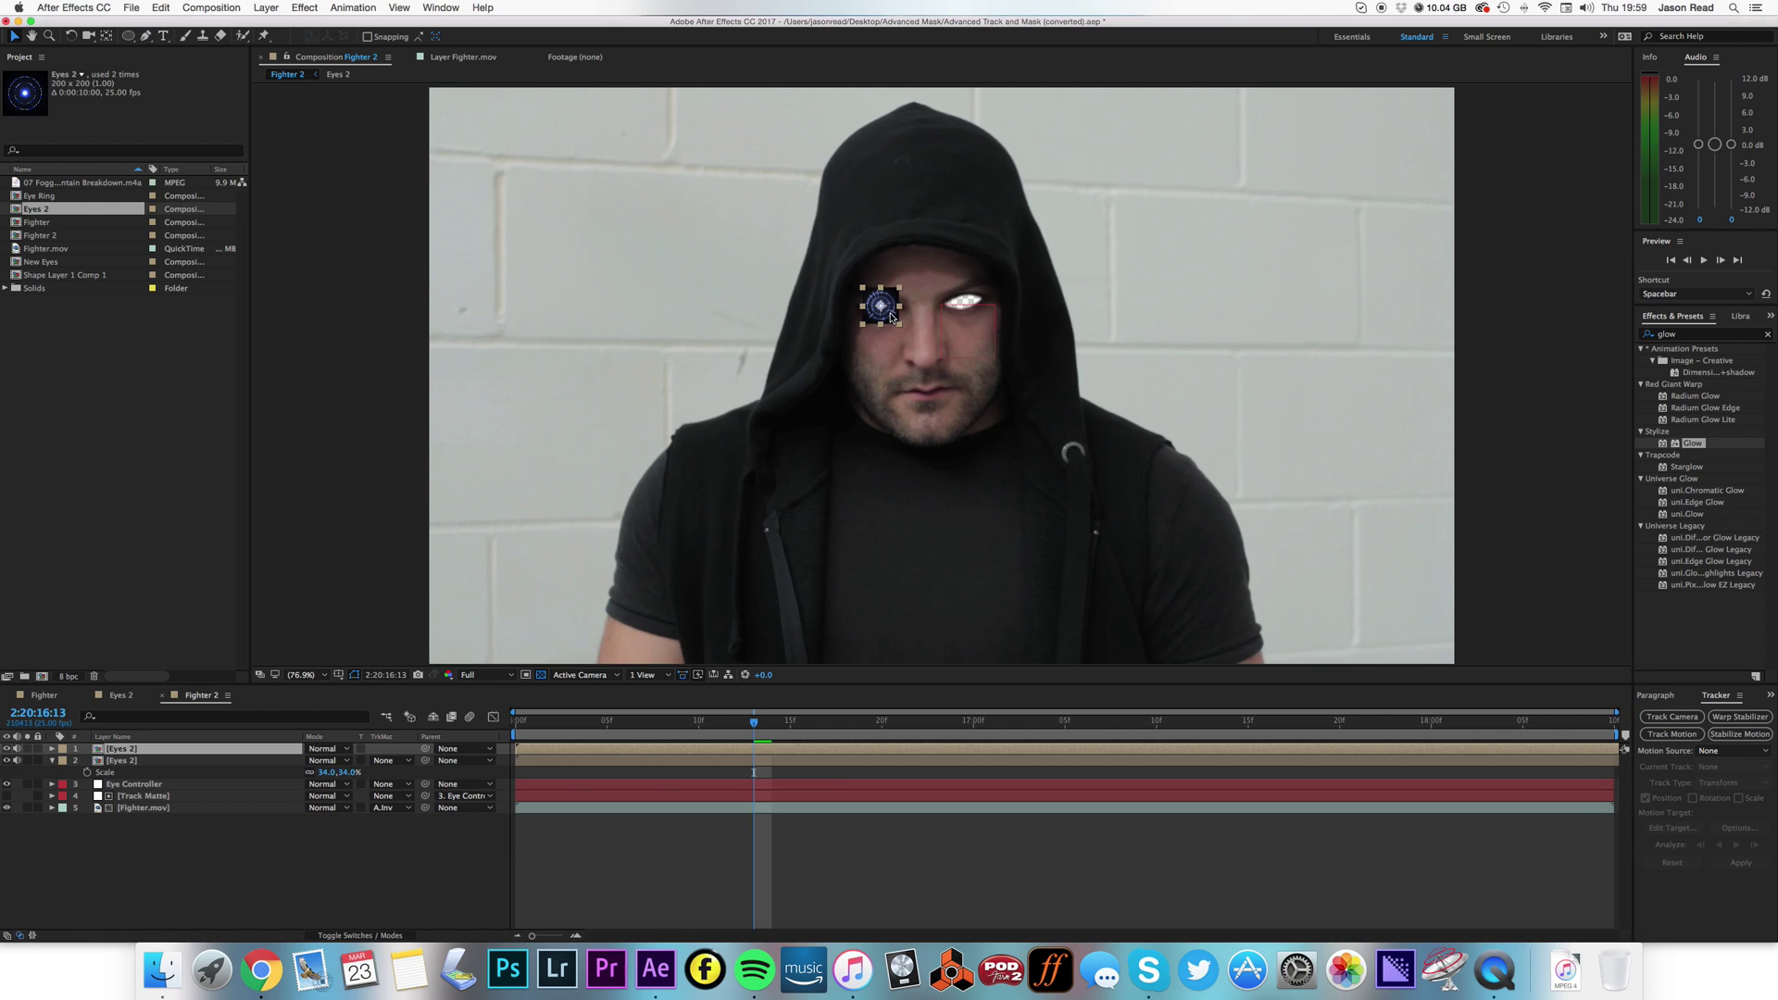
{"action": "left_click_drag", "start_coordinate": [885, 313], "coordinate": [966, 312]}
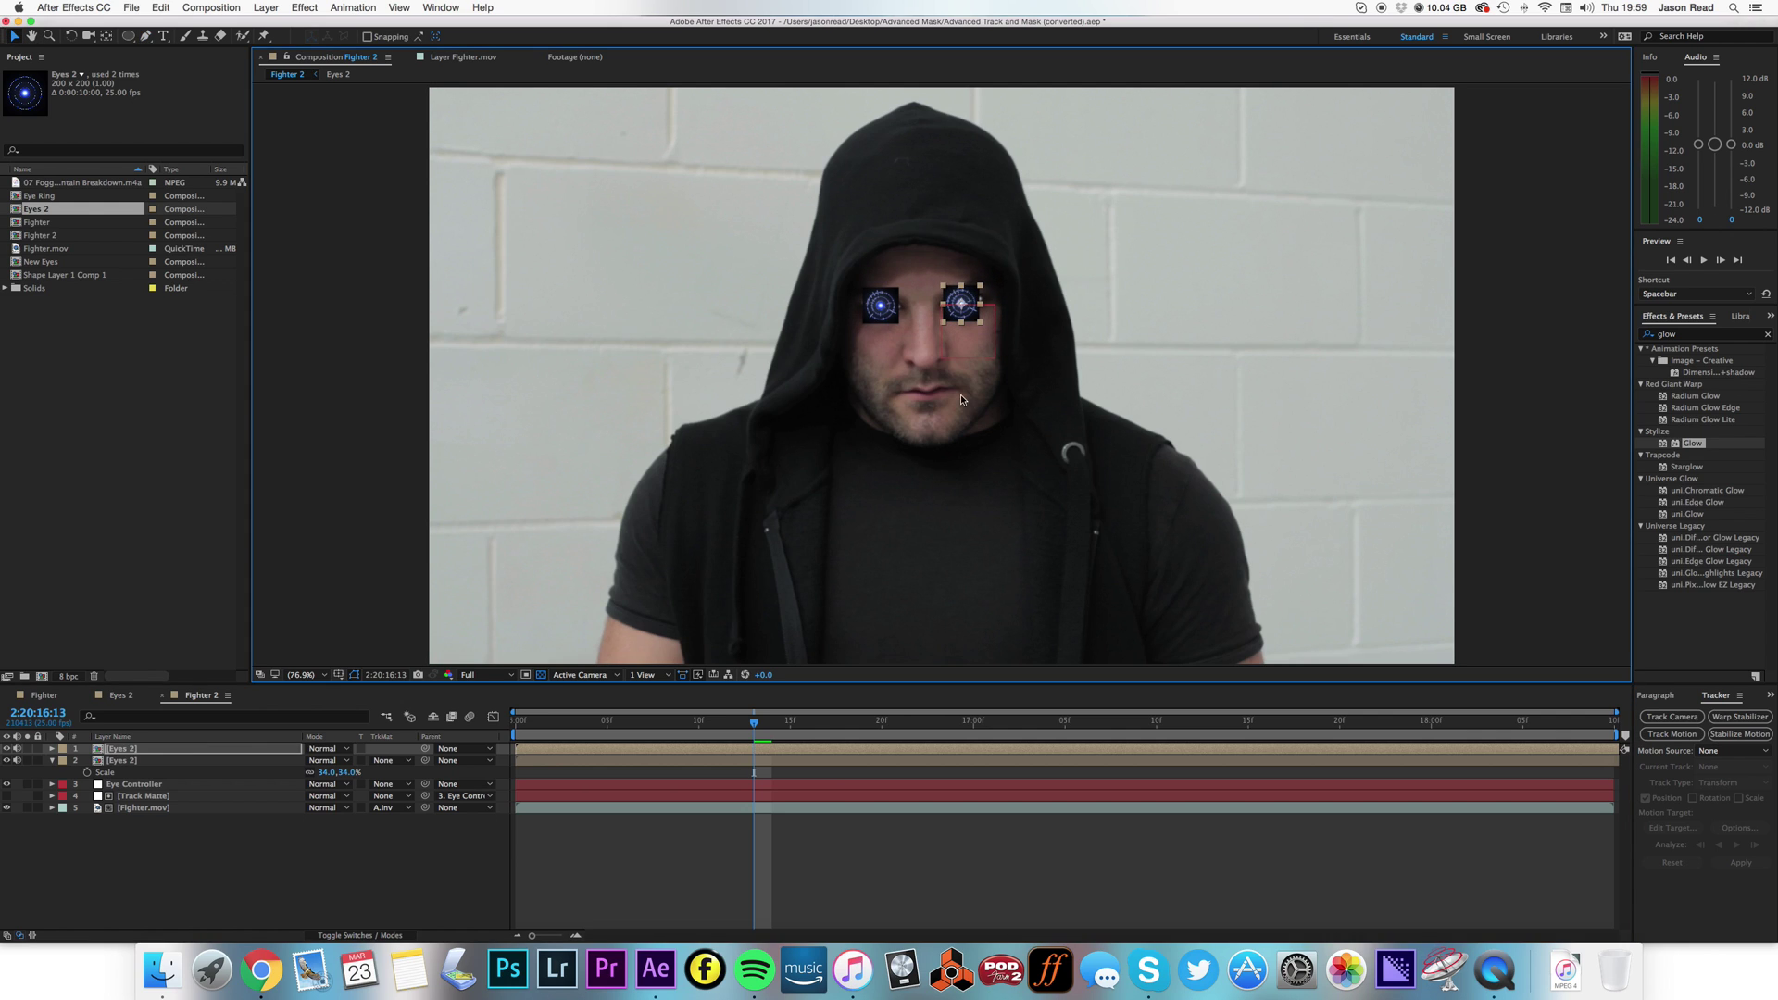
{"action": "left_click", "coordinate": [208, 760], "text": "shift"}
{"action": "left_click_drag", "start_coordinate": [209, 760], "coordinate": [206, 815]}
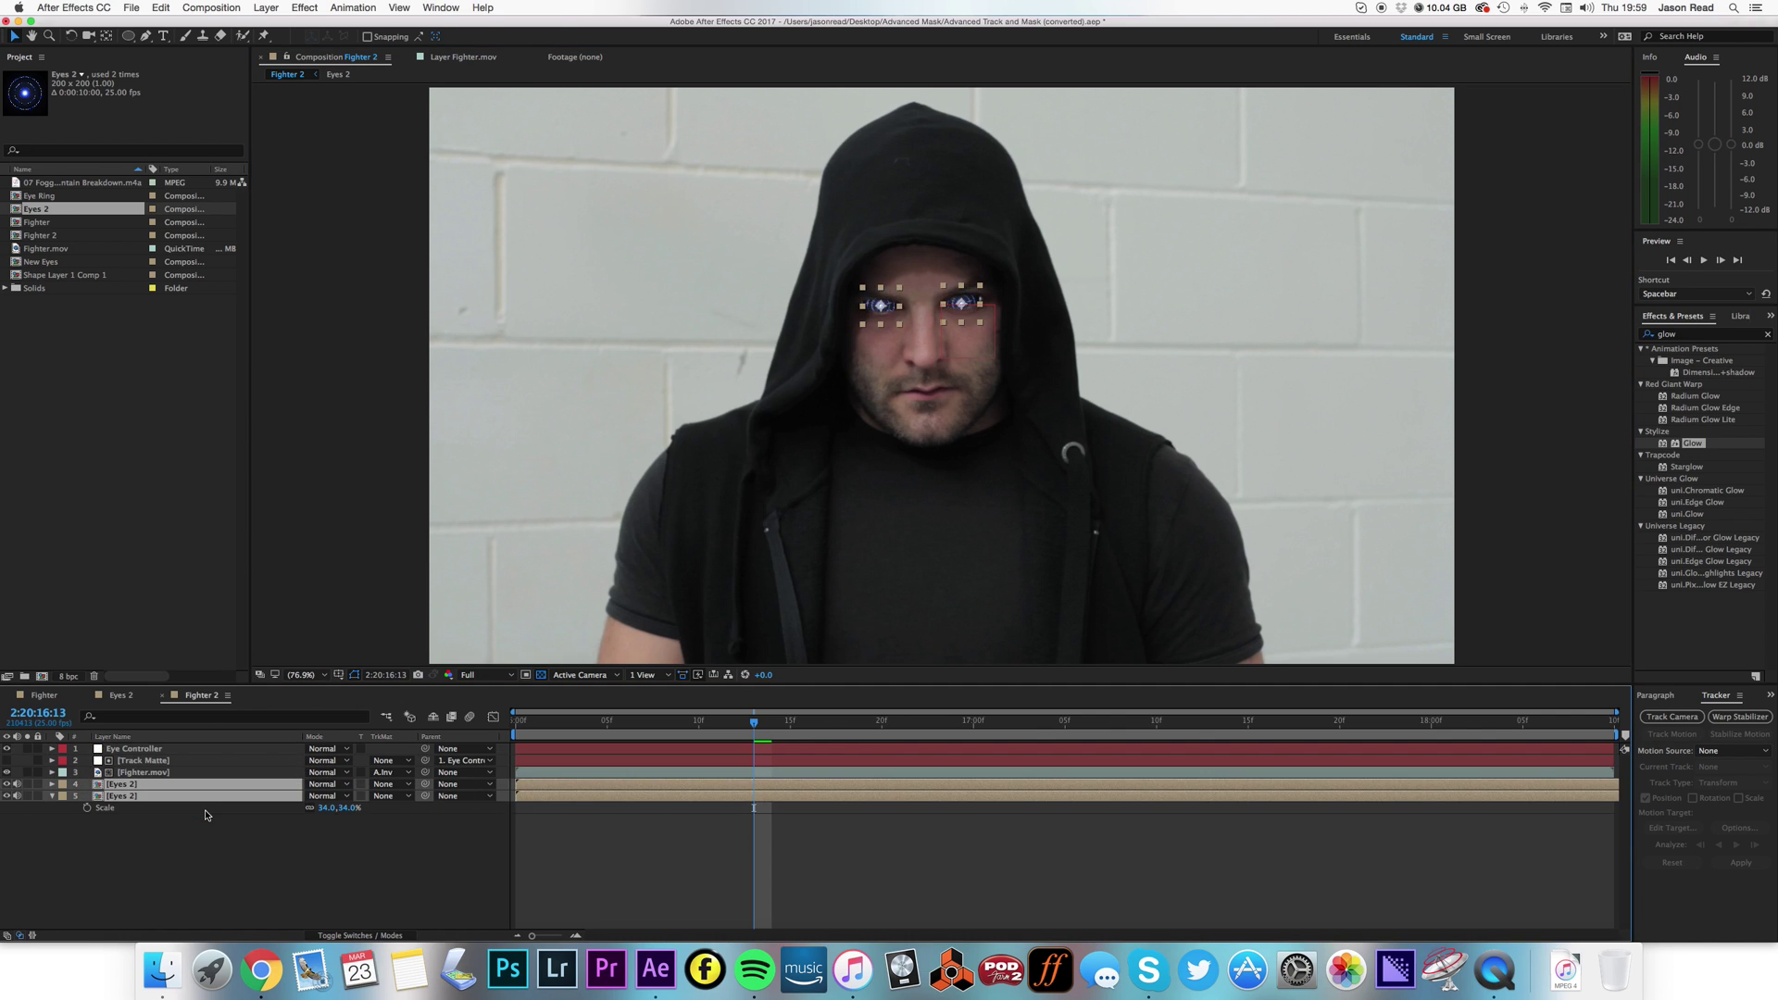
Parent both Eyes 2 layers to Eye Controller, nudge one ring into place, and preview
{"action": "left_click", "coordinate": [423, 807]}
{"action": "left_click_drag", "start_coordinate": [426, 789], "coordinate": [204, 748]}
{"action": "left_click_drag", "start_coordinate": [426, 798], "coordinate": [199, 748]}
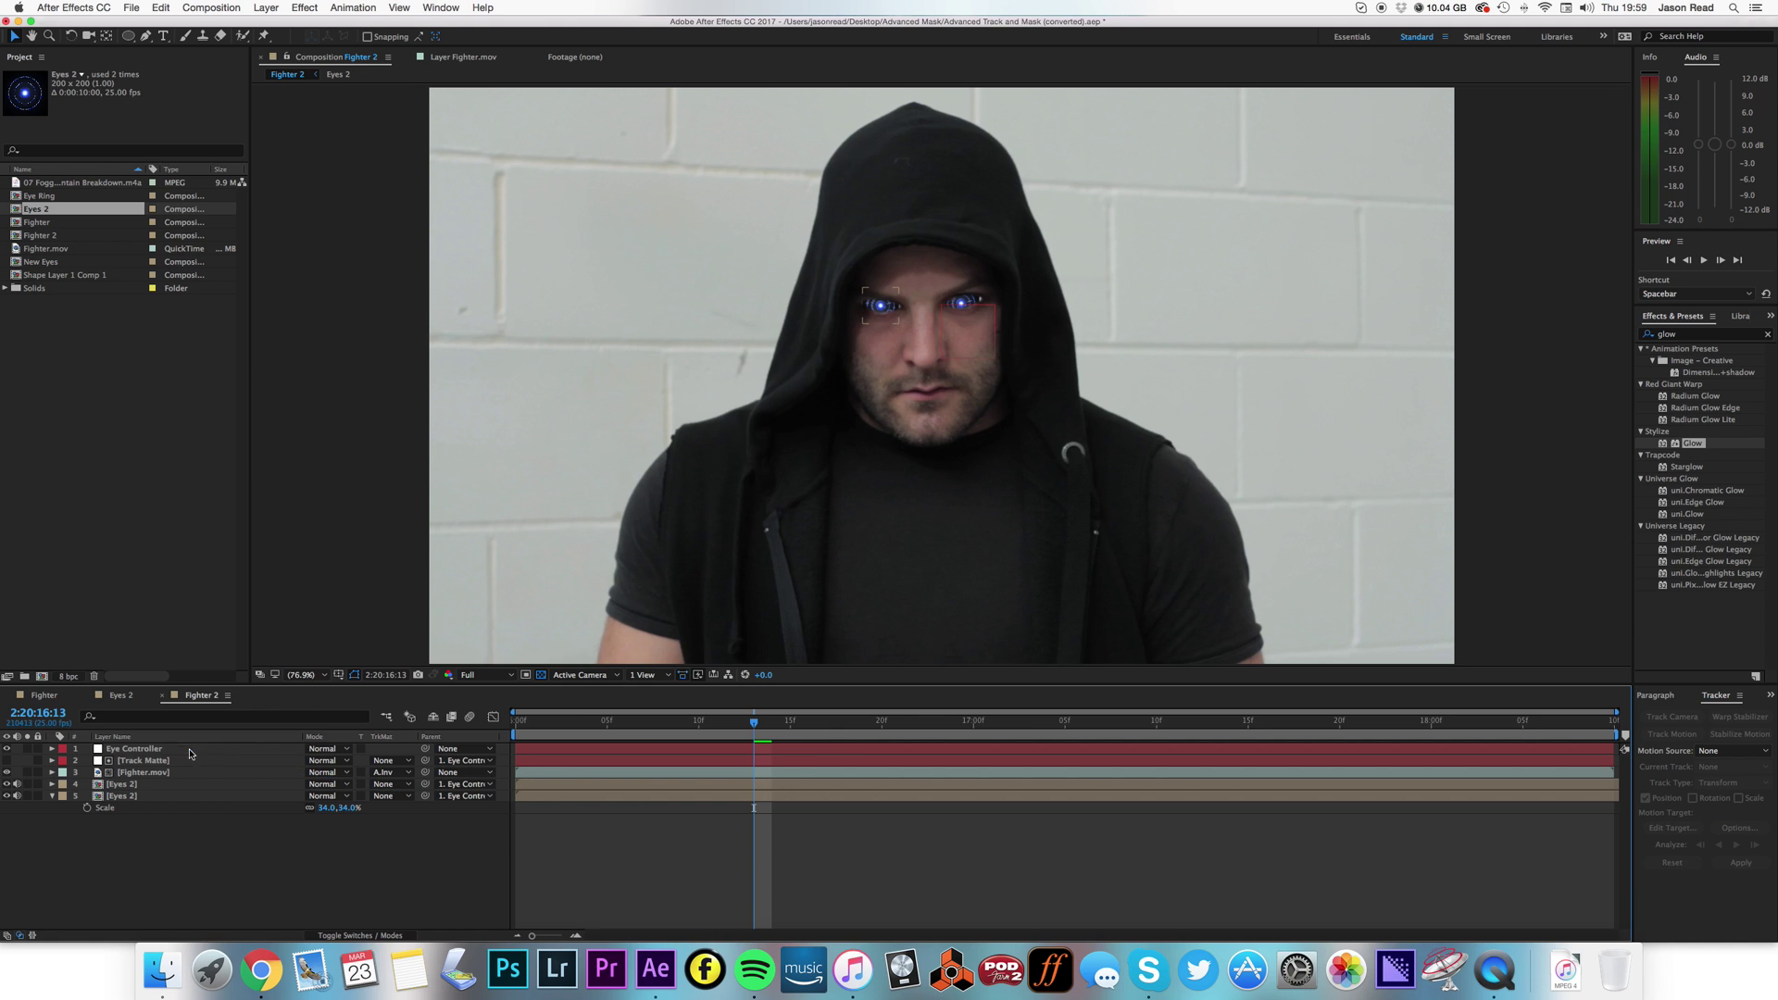
{"action": "key", "text": "space"}
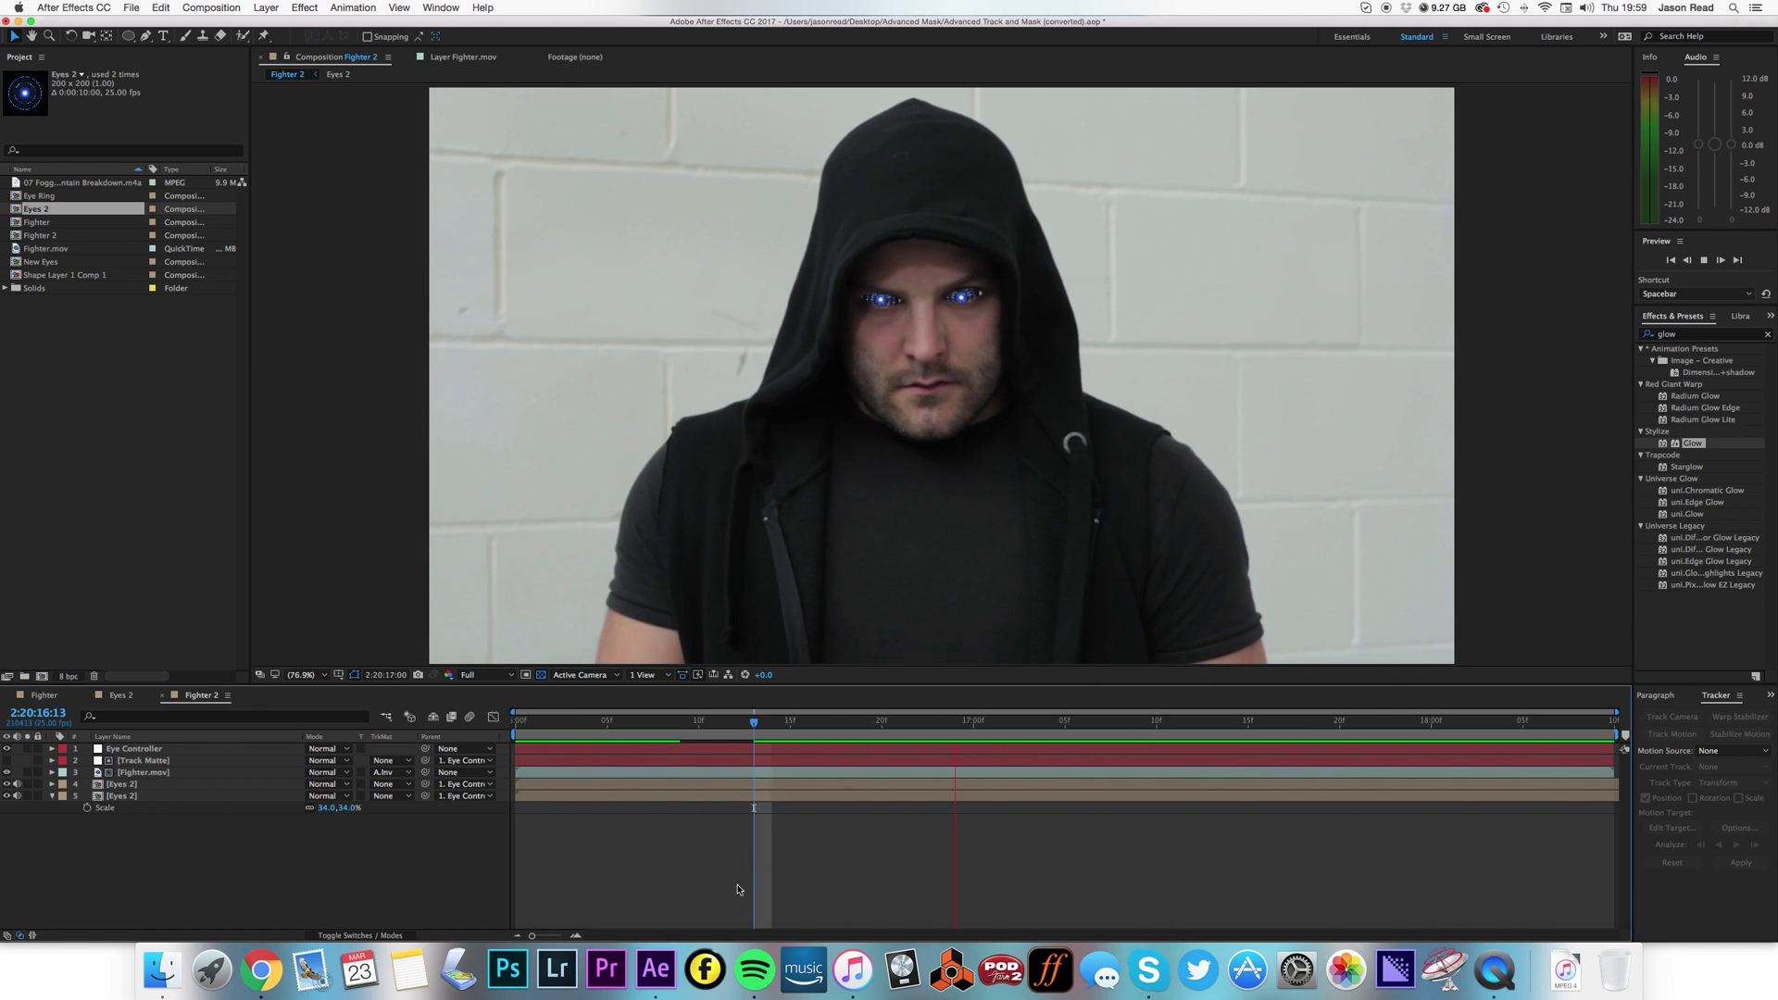
{"action": "key", "text": "space"}
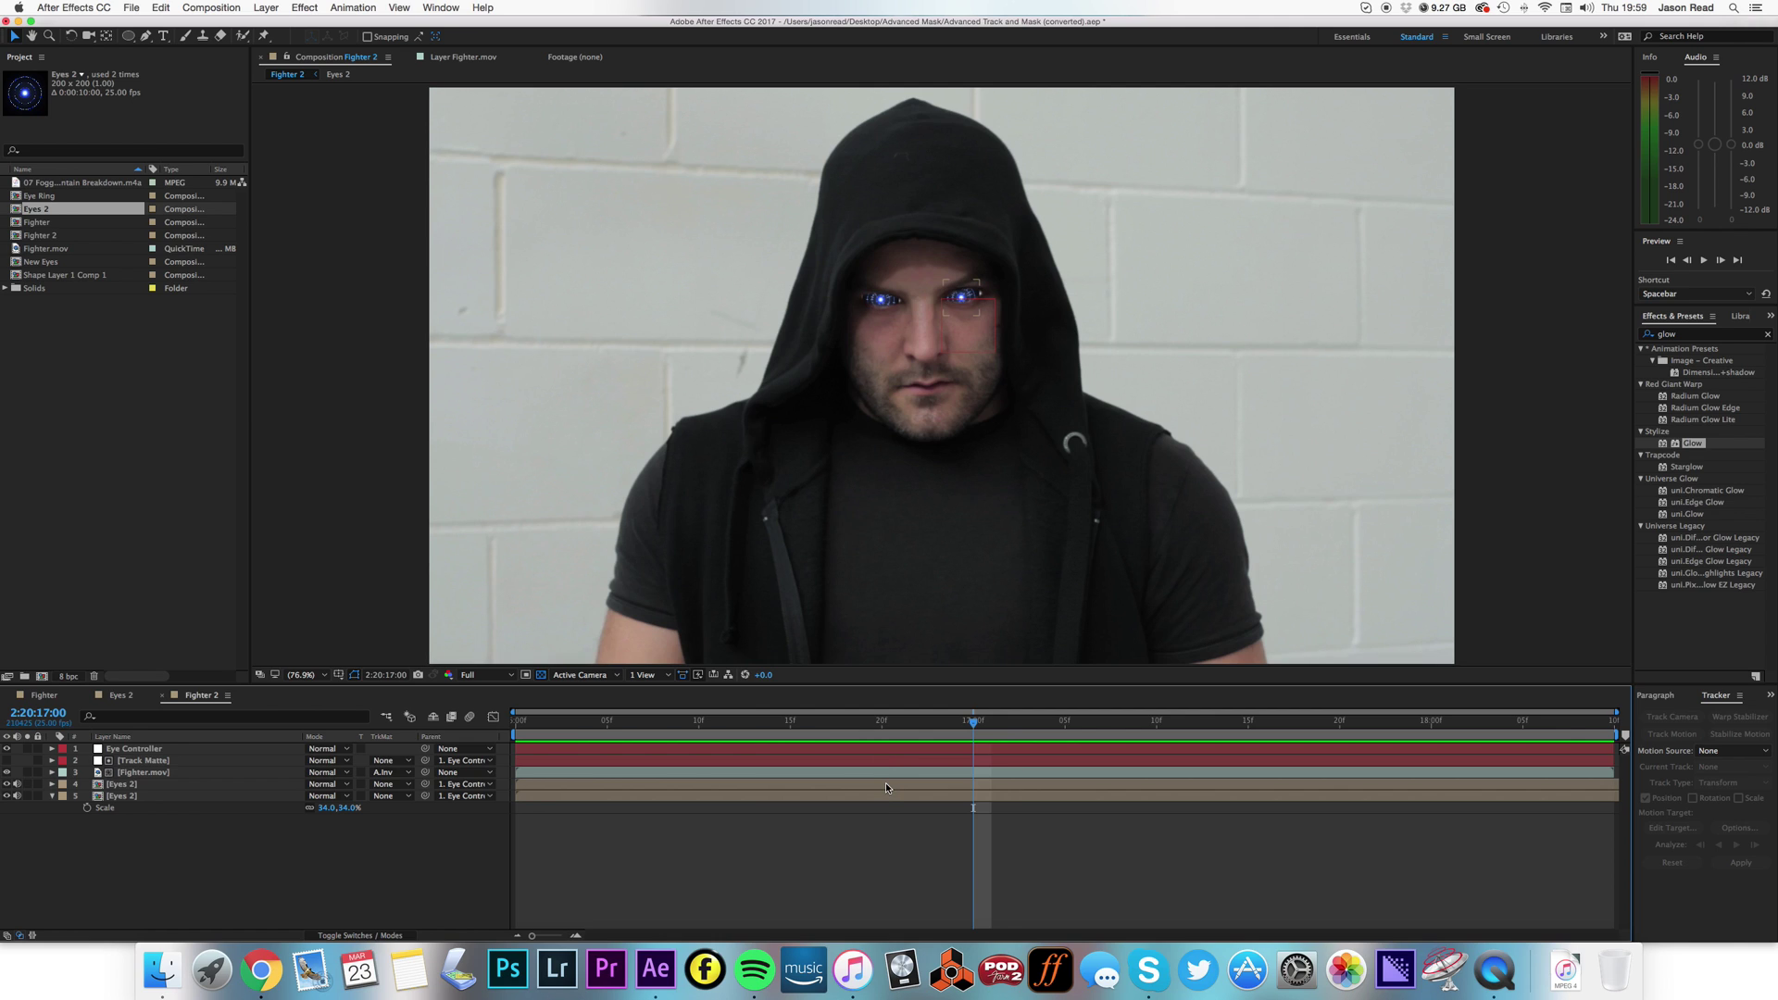
{"action": "left_click", "coordinate": [885, 785]}
{"action": "left_click_drag", "start_coordinate": [975, 292], "coordinate": [977, 294]}
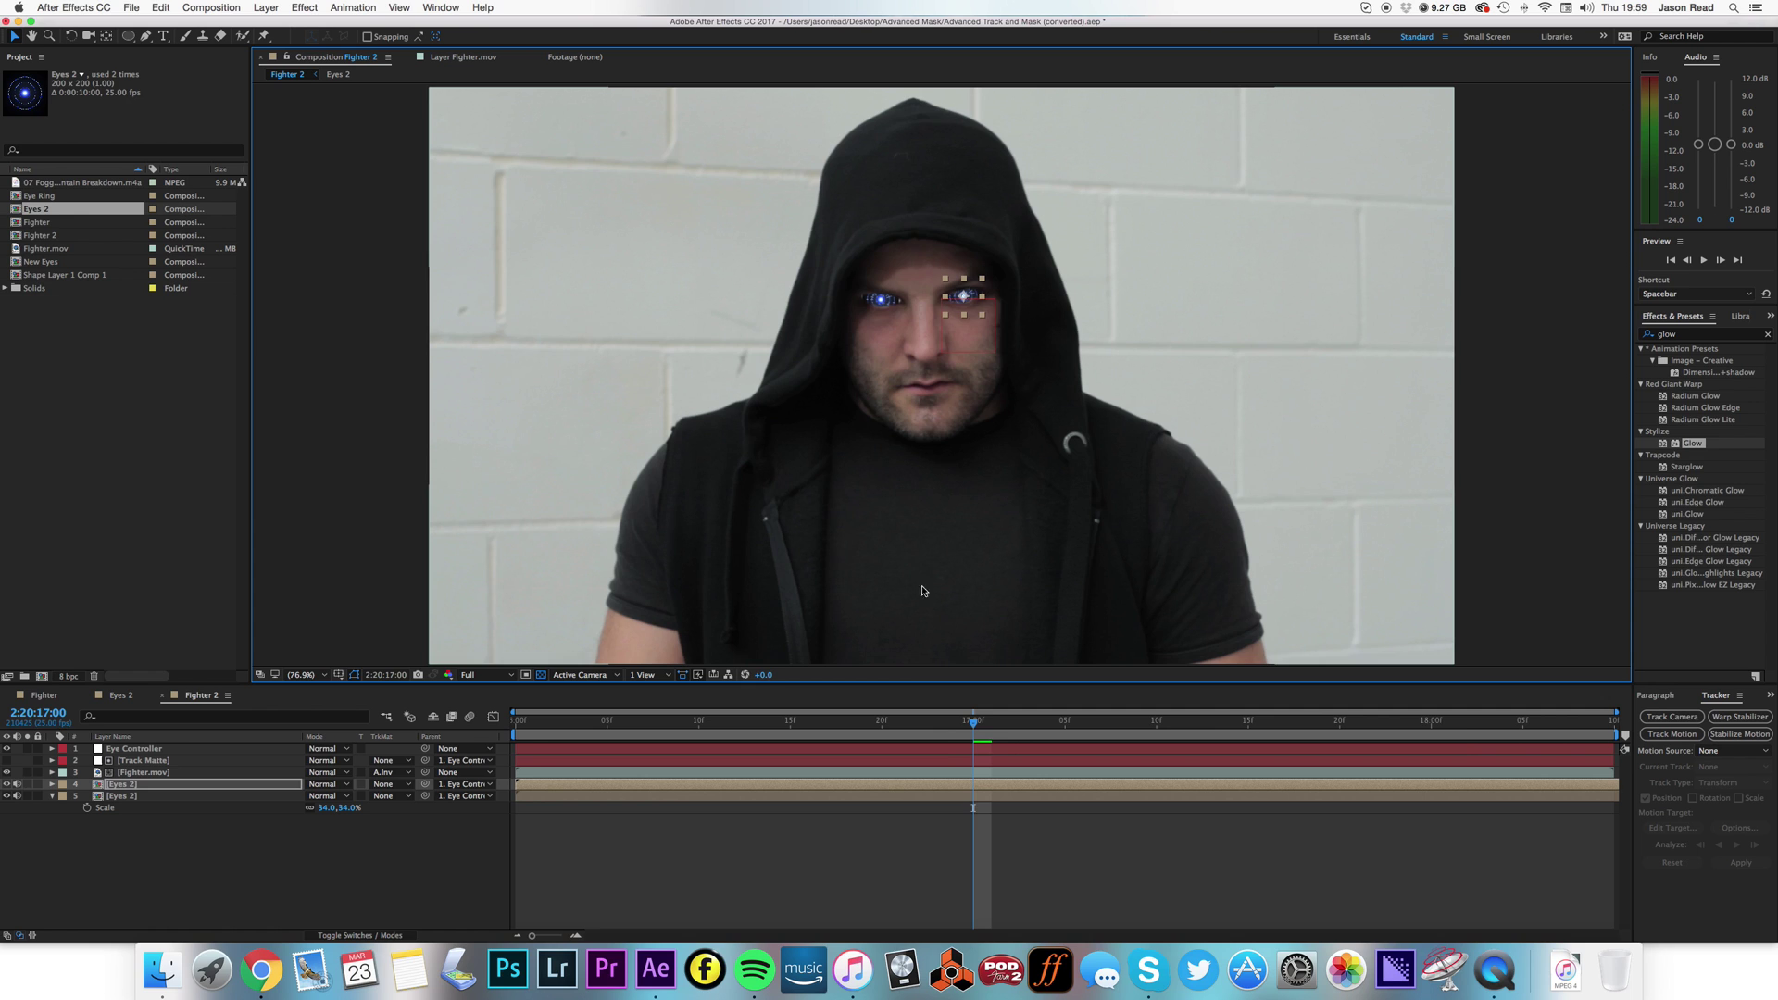
{"action": "key", "text": "space"}
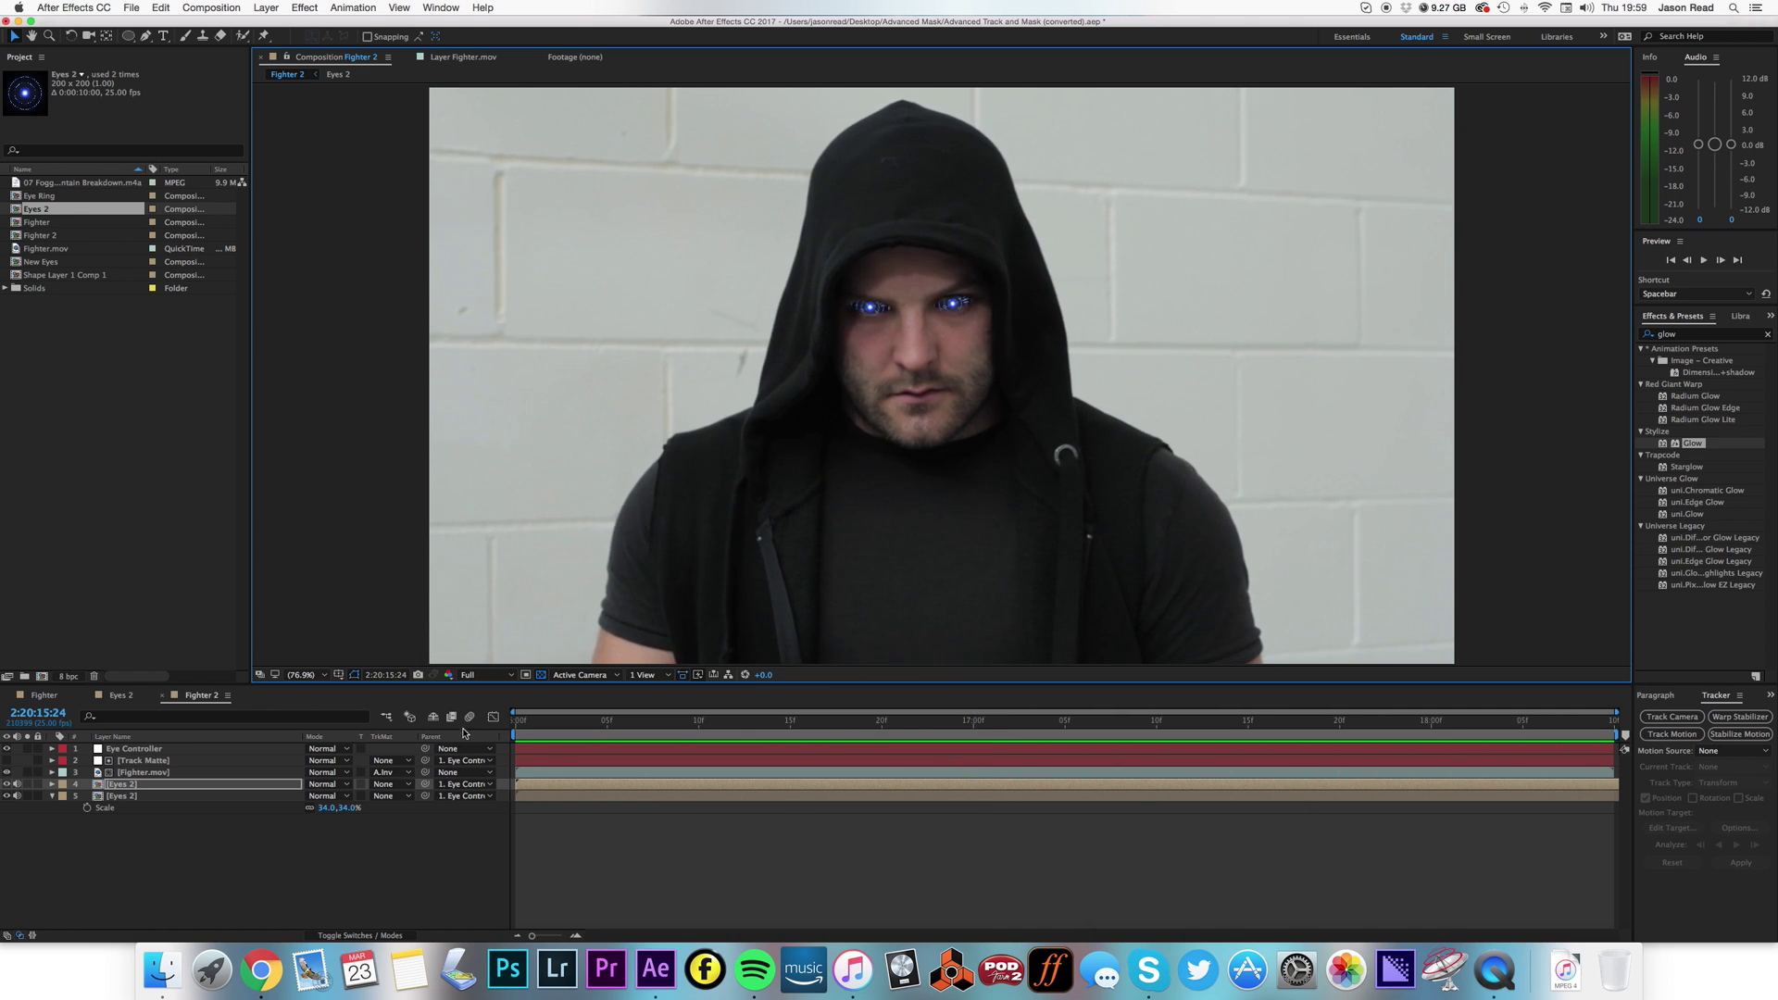
{"action": "left_click", "coordinate": [515, 720]}
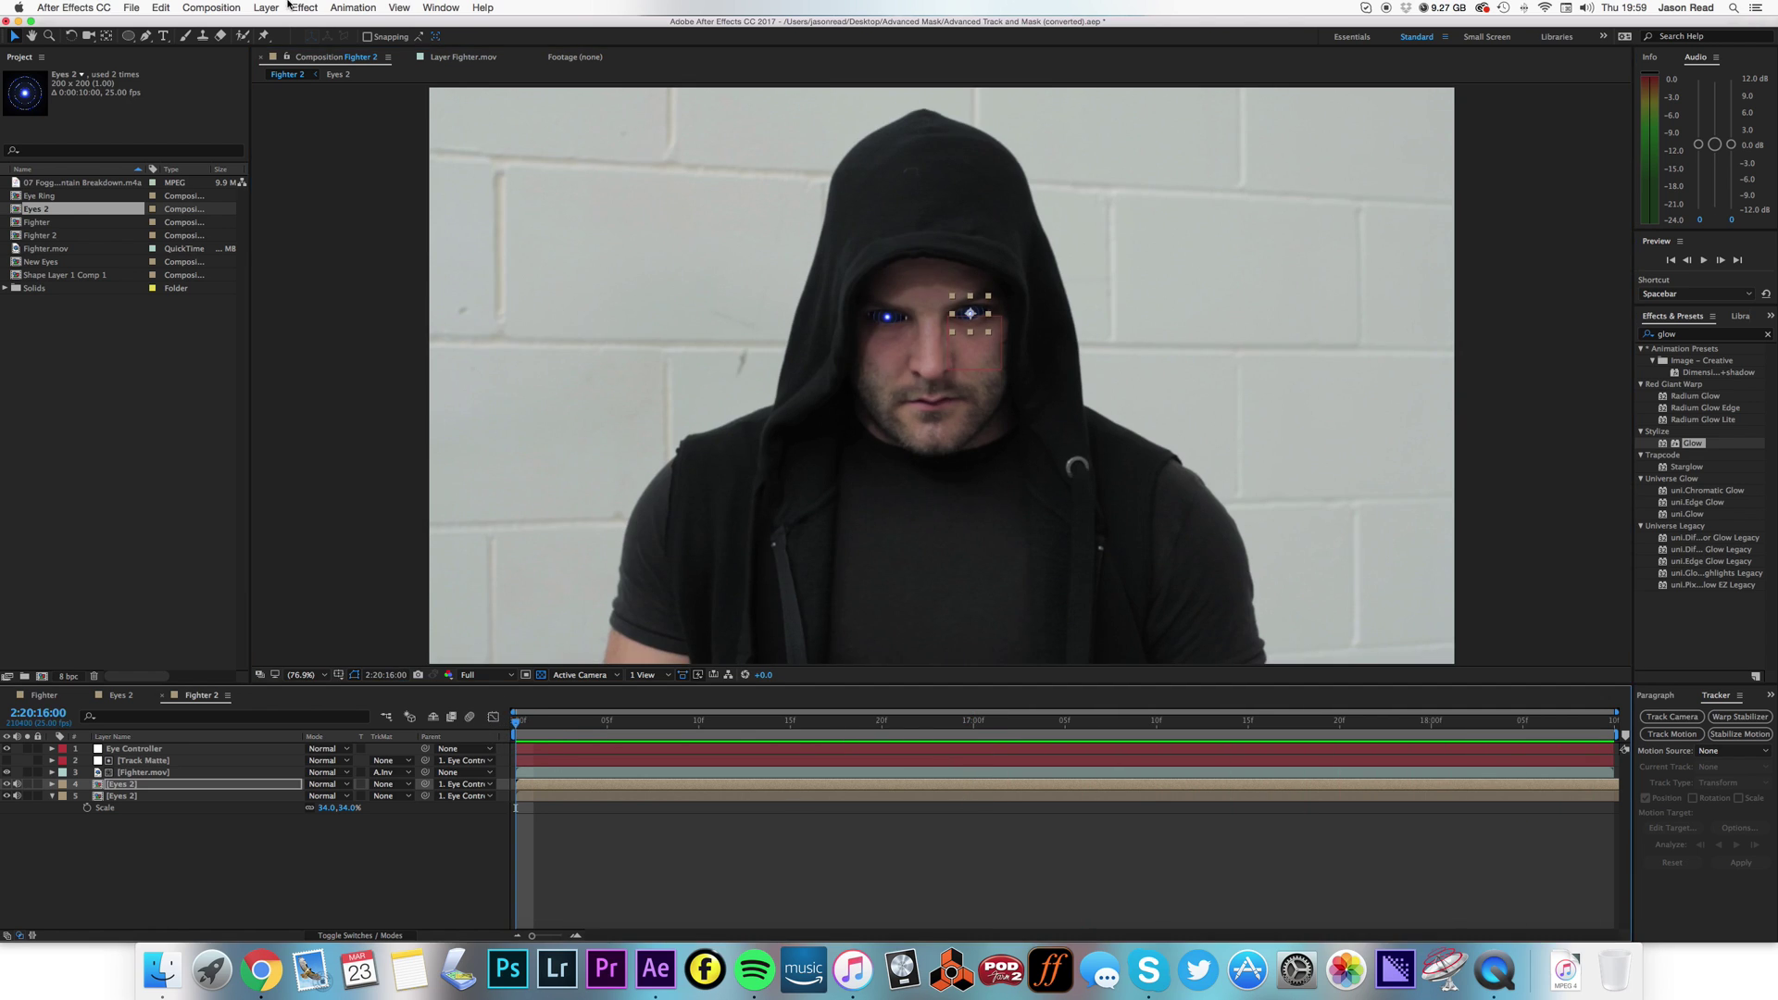
Add a new adjustment layer and move it to the top of the layer stack
{"action": "left_click", "coordinate": [211, 7]}
{"action": "mouse_move", "coordinate": [266, 7]}
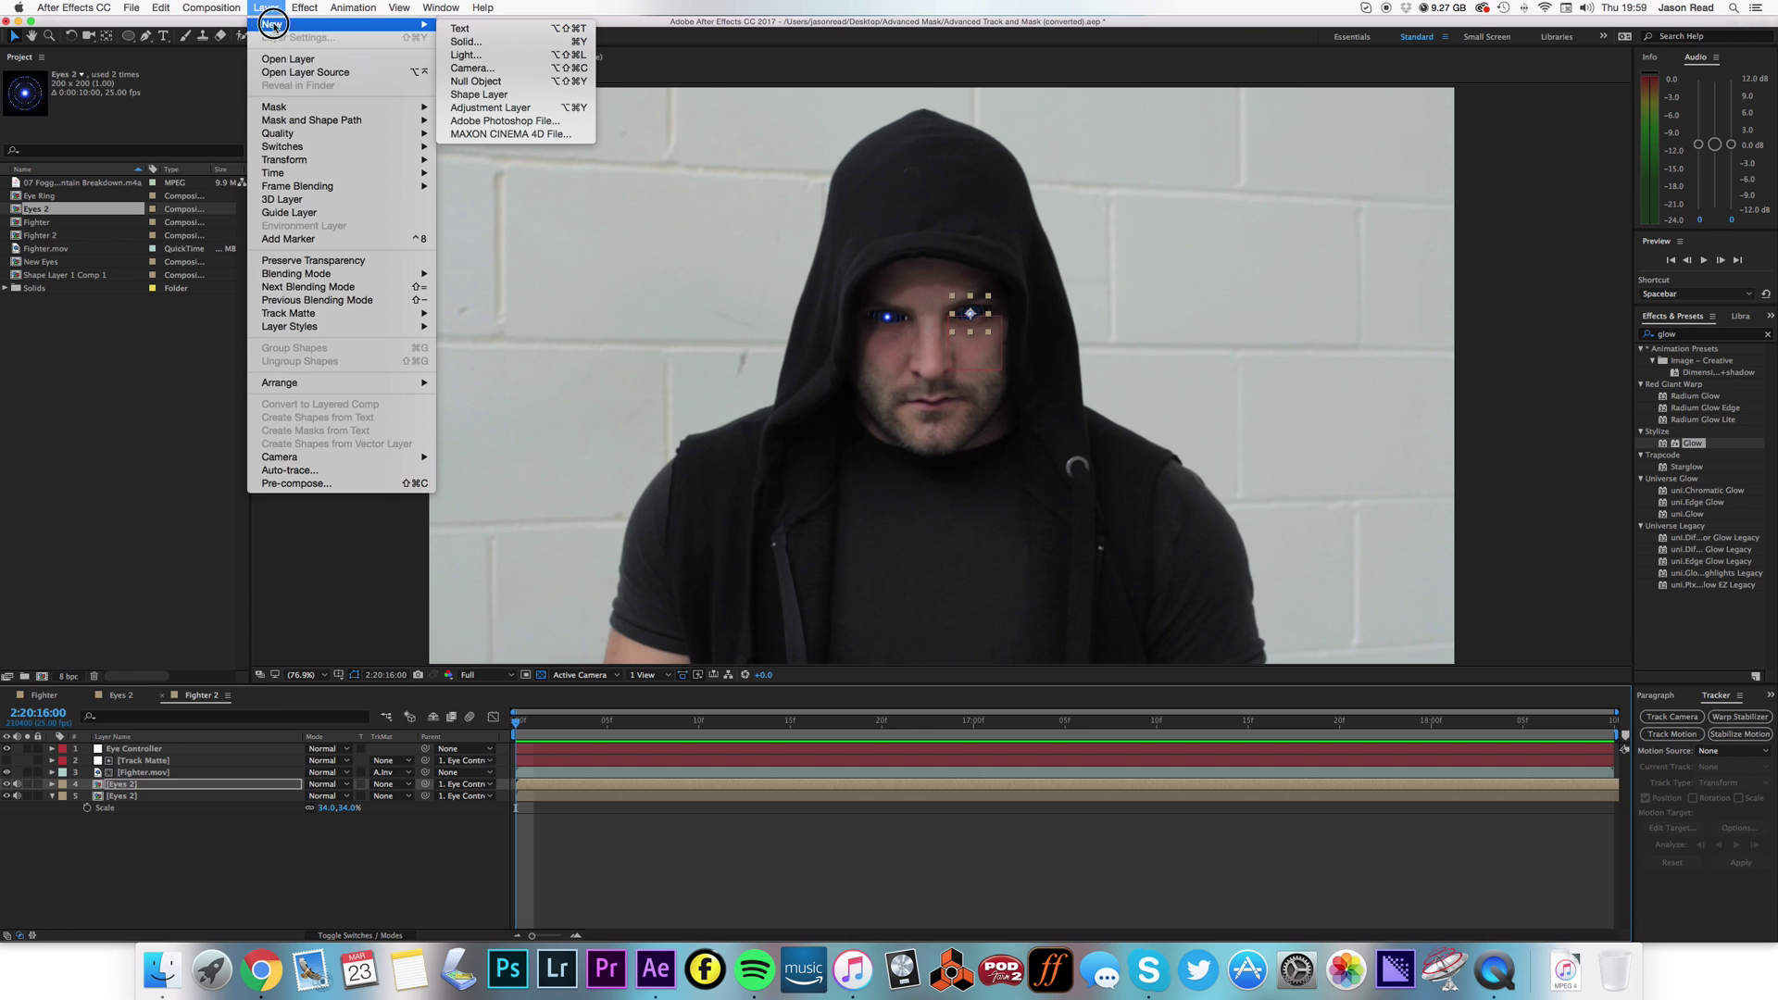
{"action": "left_click", "coordinate": [490, 107]}
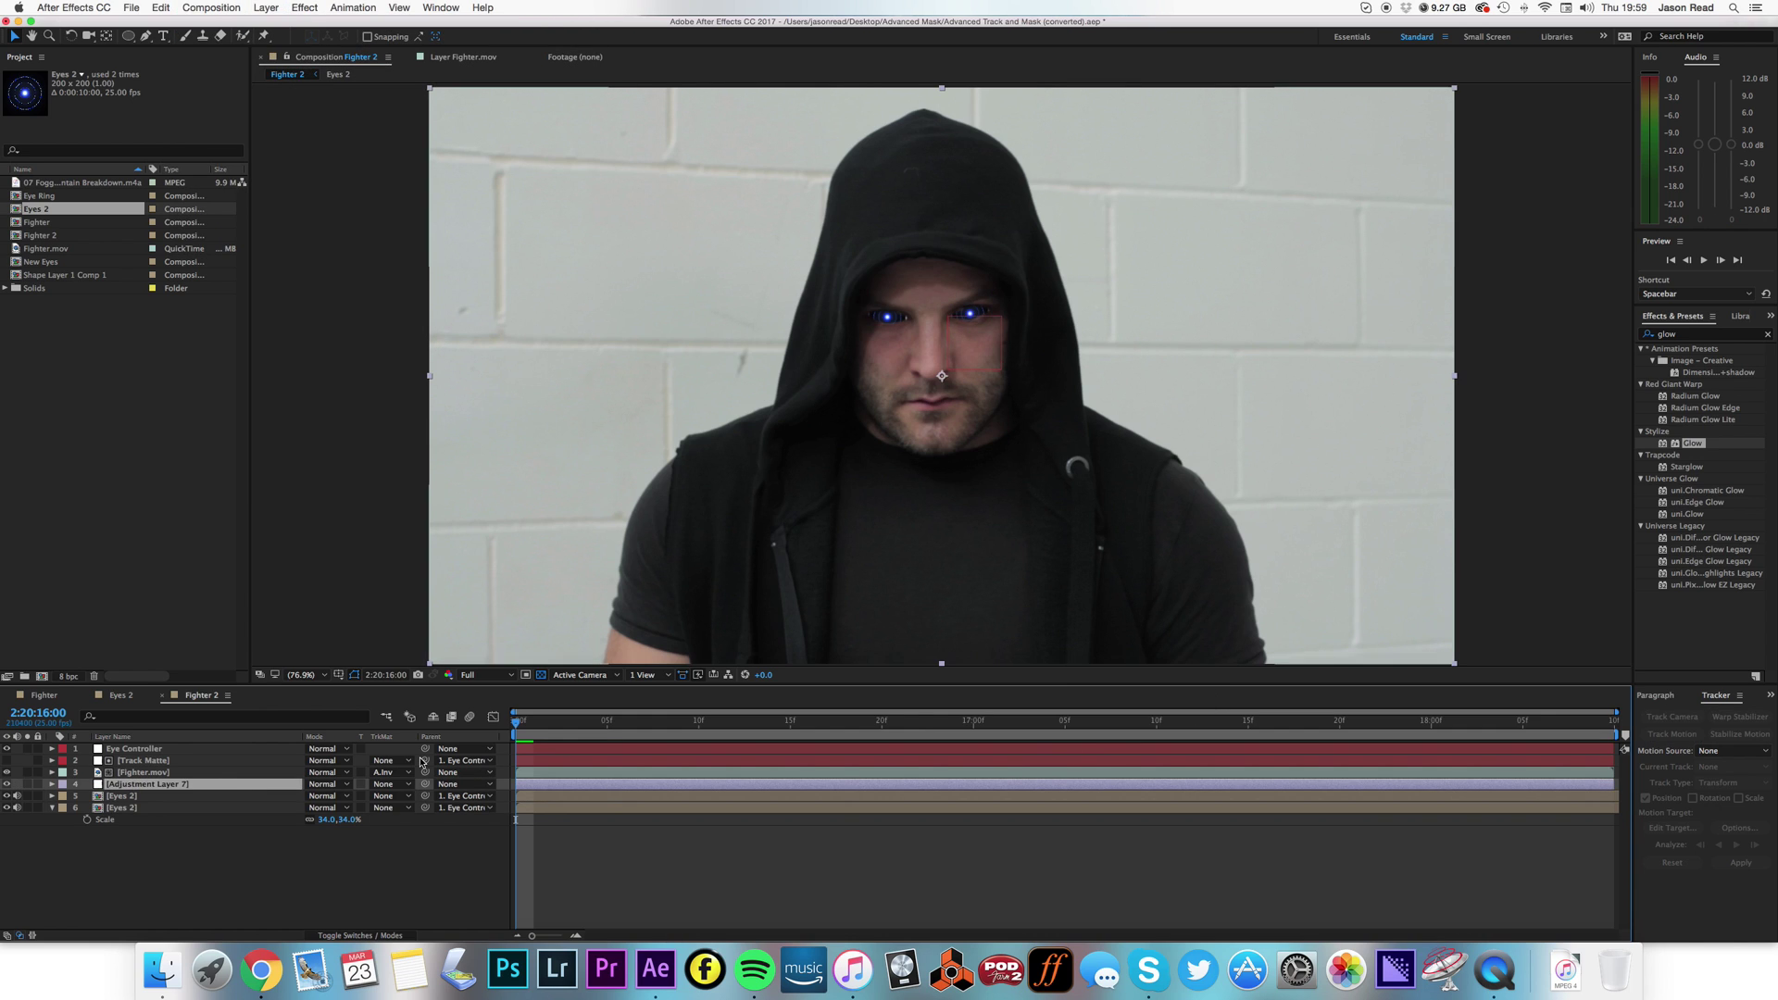
{"action": "left_click_drag", "start_coordinate": [218, 784], "coordinate": [223, 746]}
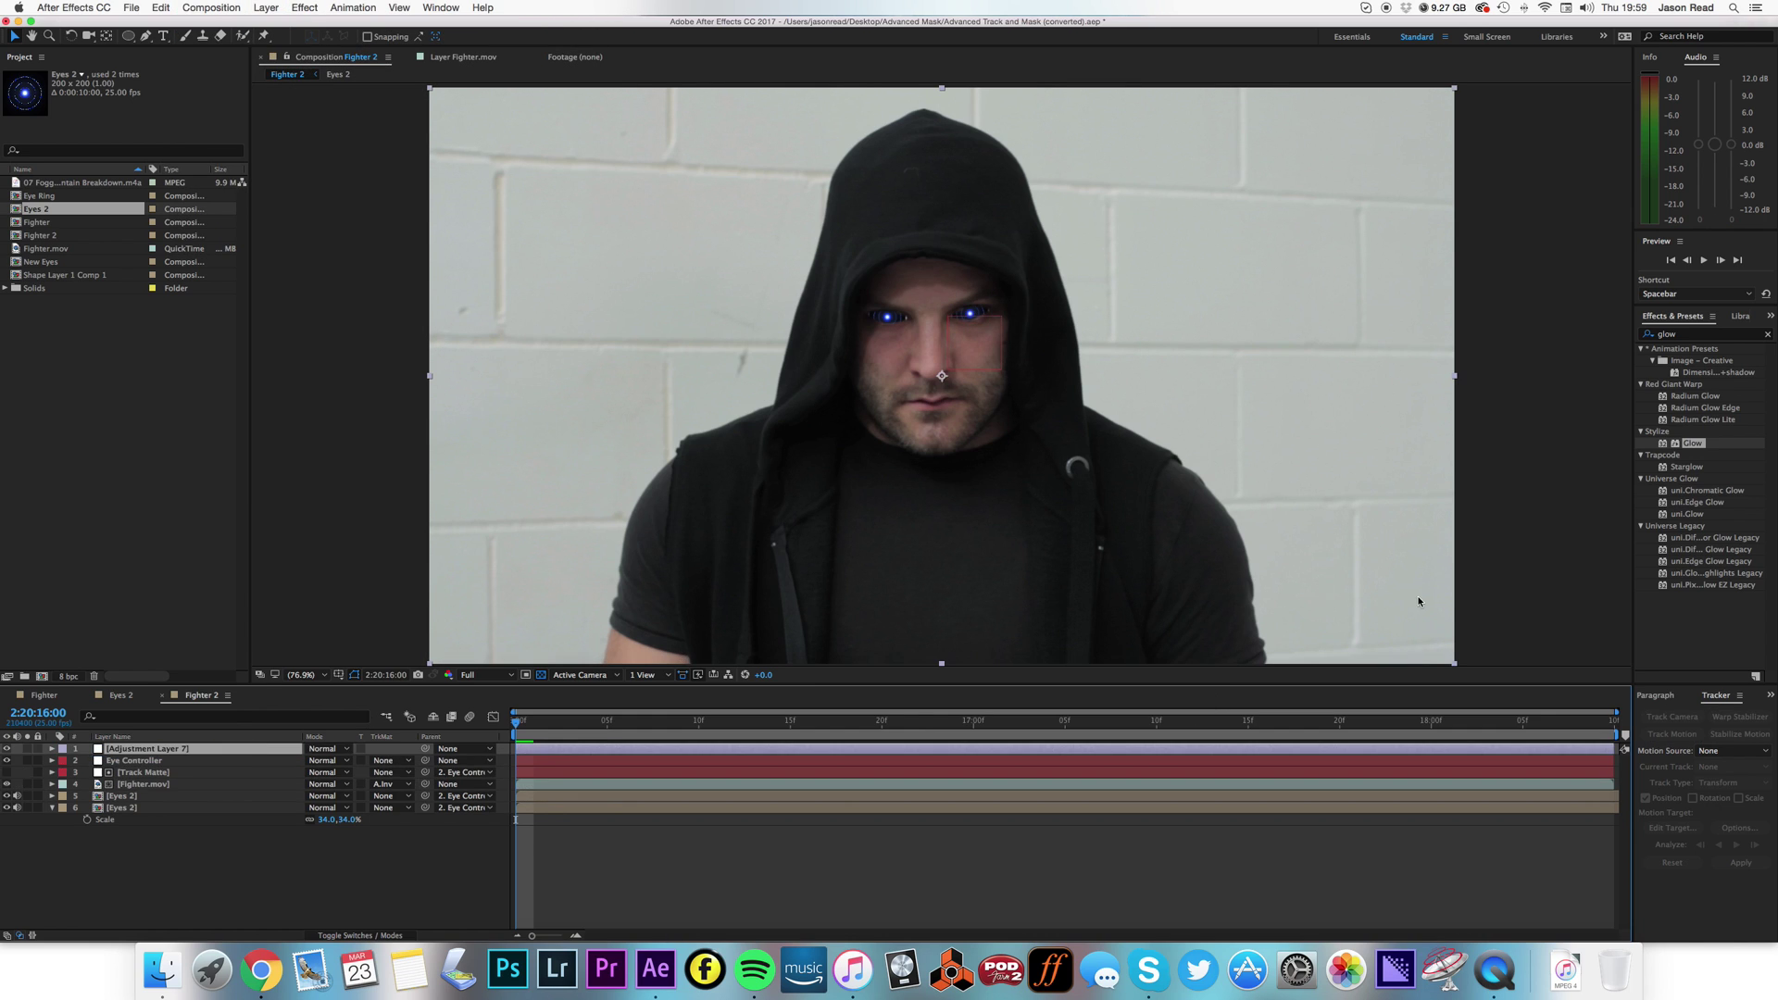
{"action": "key", "text": "comma"}
Apply the Lumetri Color effect to the adjustment layer
{"action": "left_click", "coordinate": [1646, 336]}
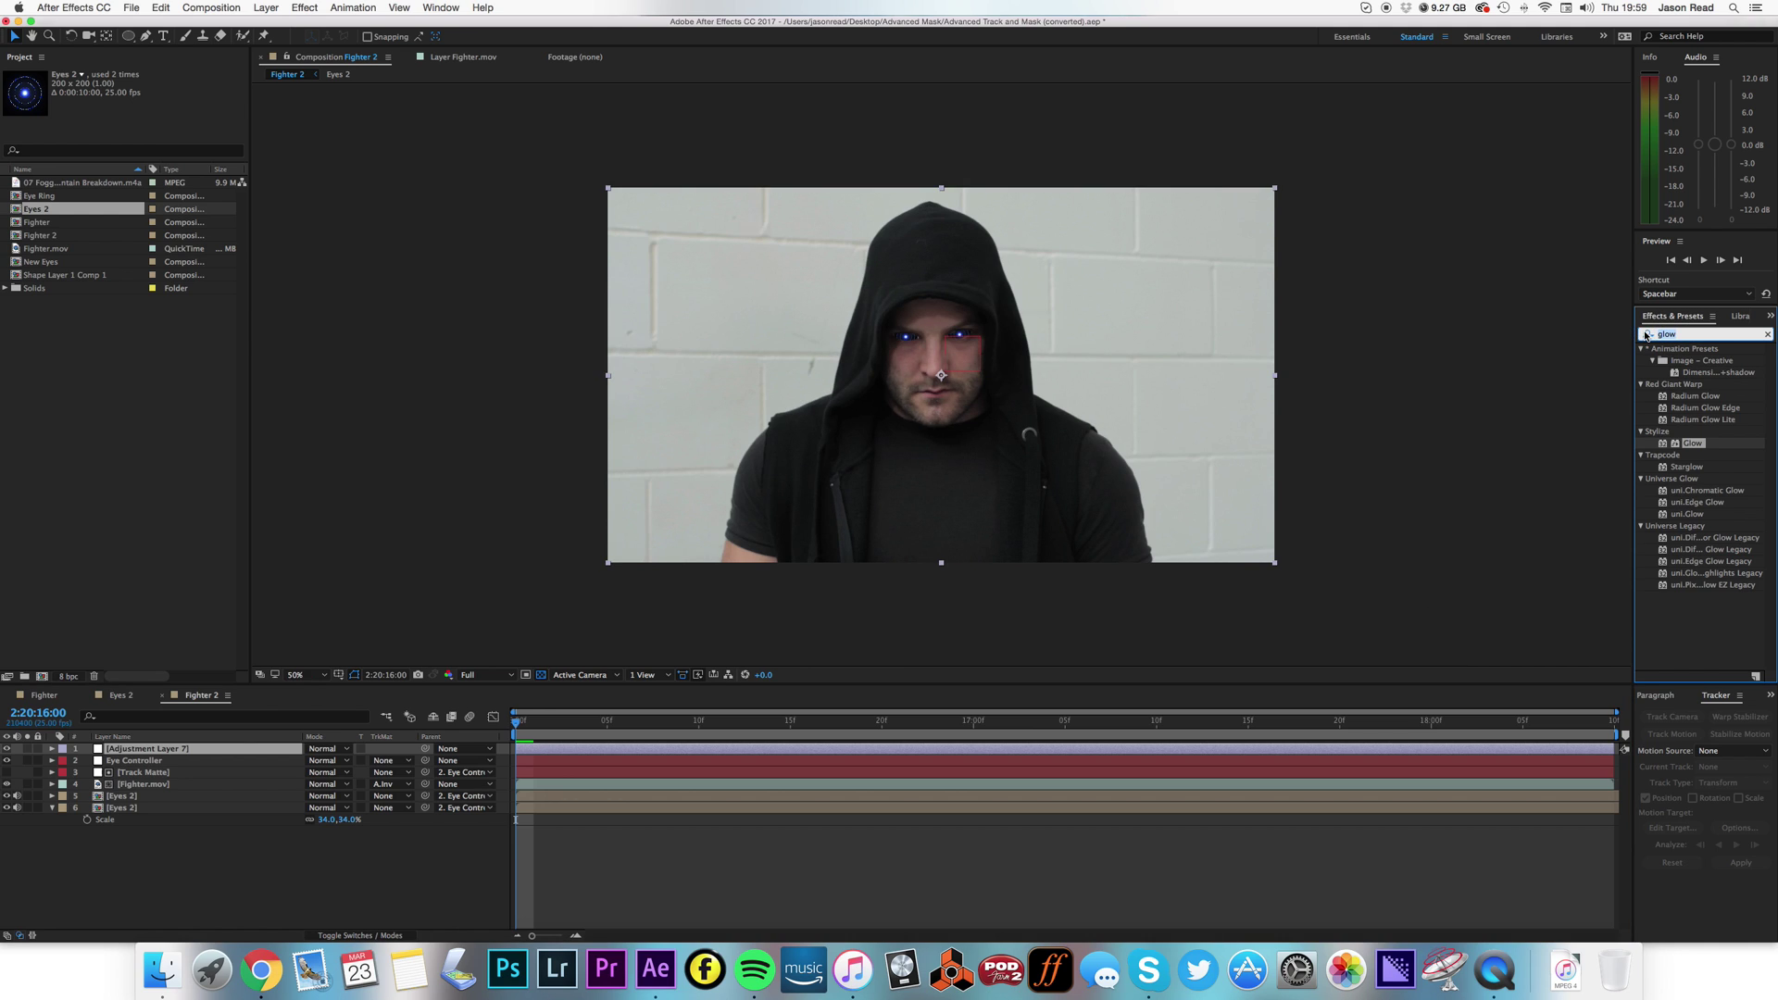
{"action": "type", "text": "lumet"}
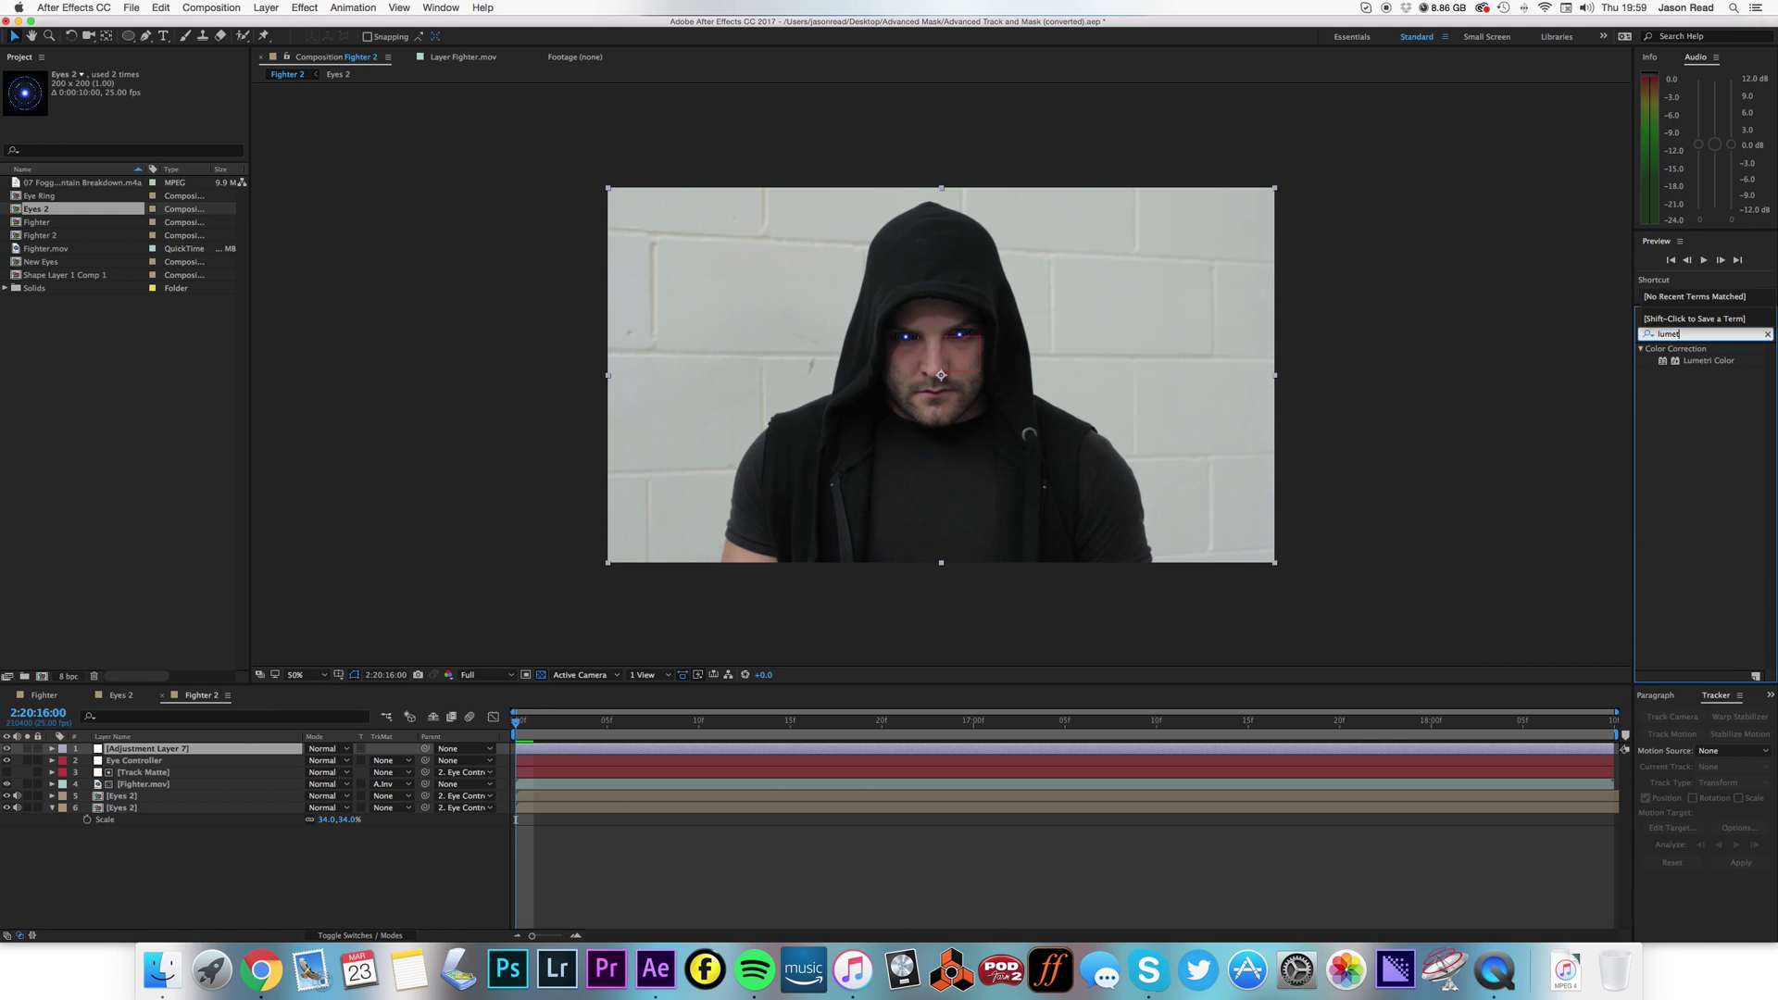
{"action": "left_click_drag", "start_coordinate": [1679, 368], "coordinate": [1376, 747]}
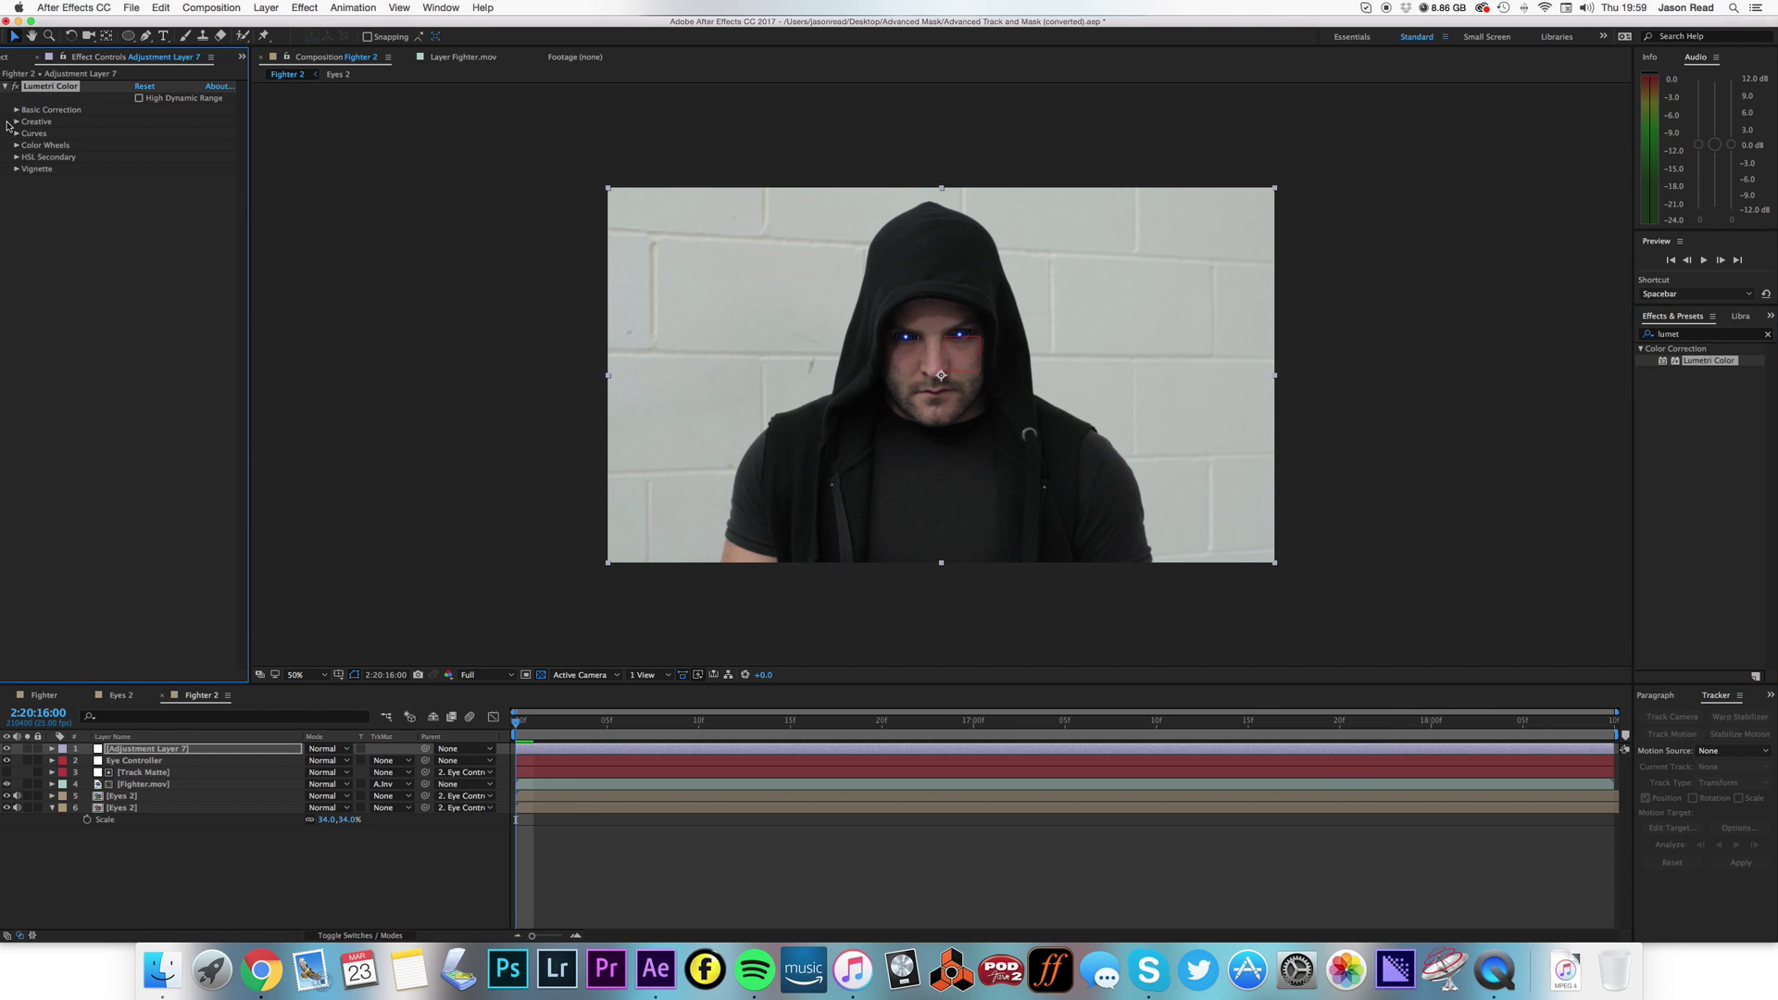
Try the SL BLUE COLD and SL MATRIX GREEN creative looks, then settle on SL BLEACH LDR
{"action": "left_click", "coordinate": [16, 121]}
{"action": "left_click", "coordinate": [185, 146]}
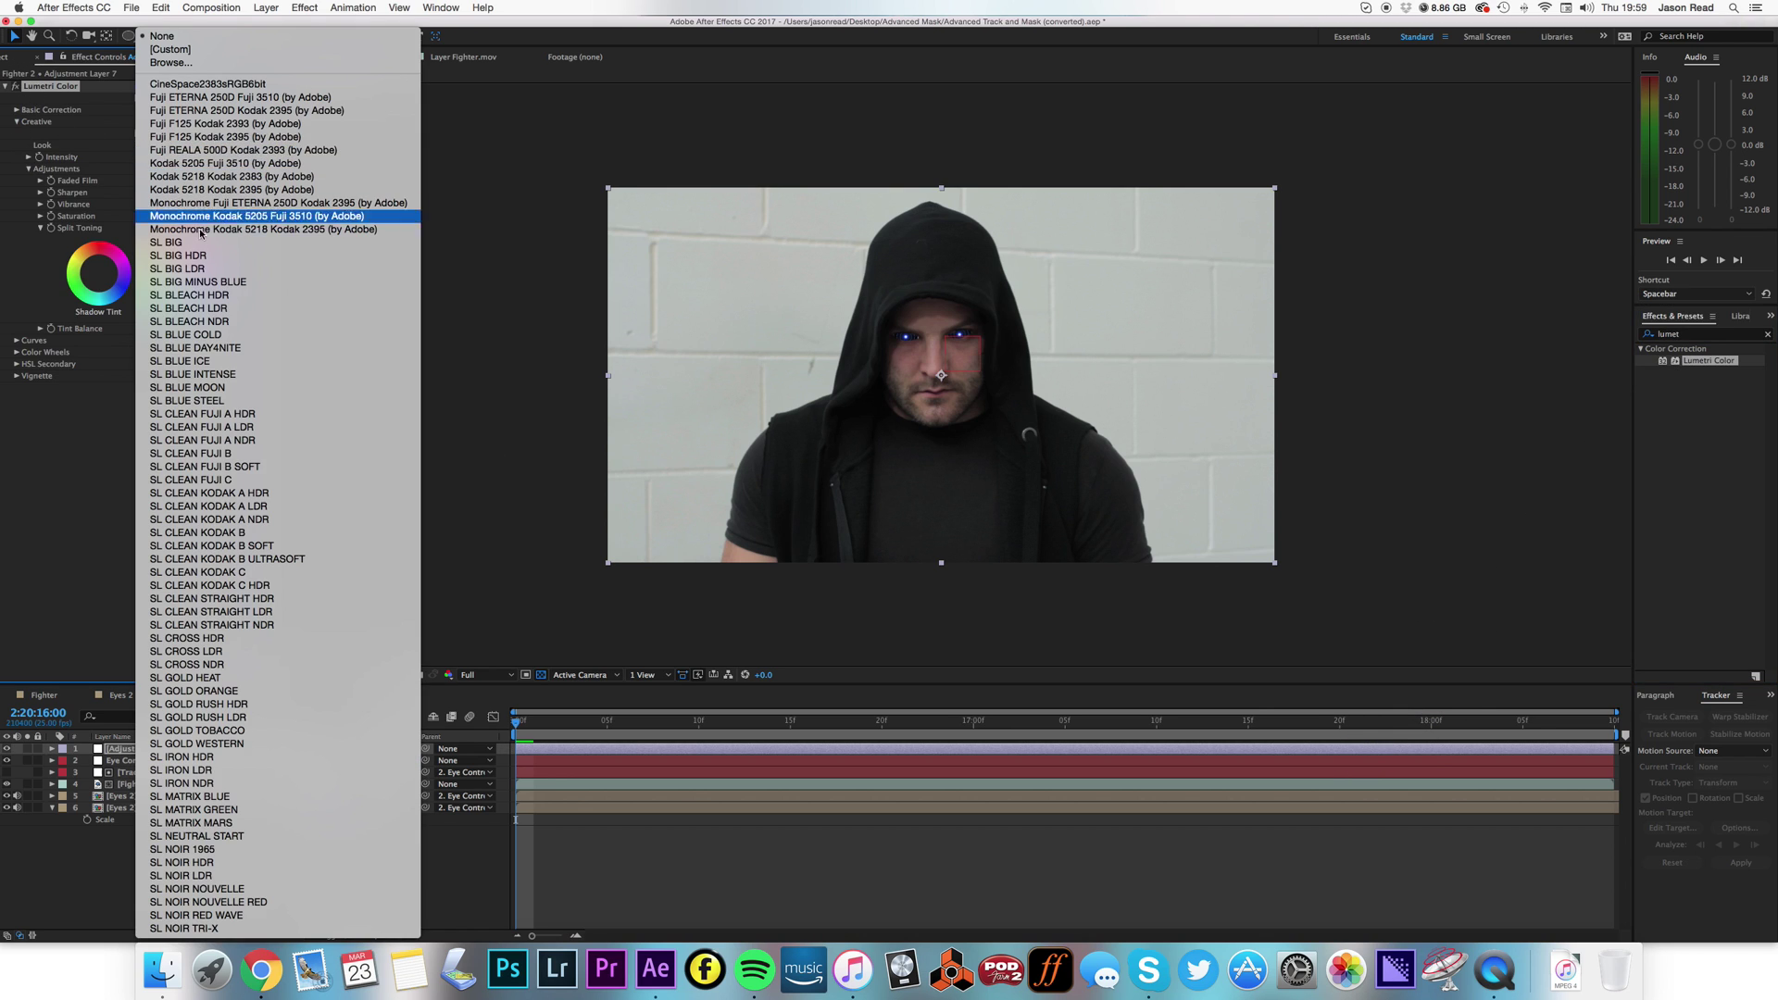
{"action": "left_click", "coordinate": [256, 335]}
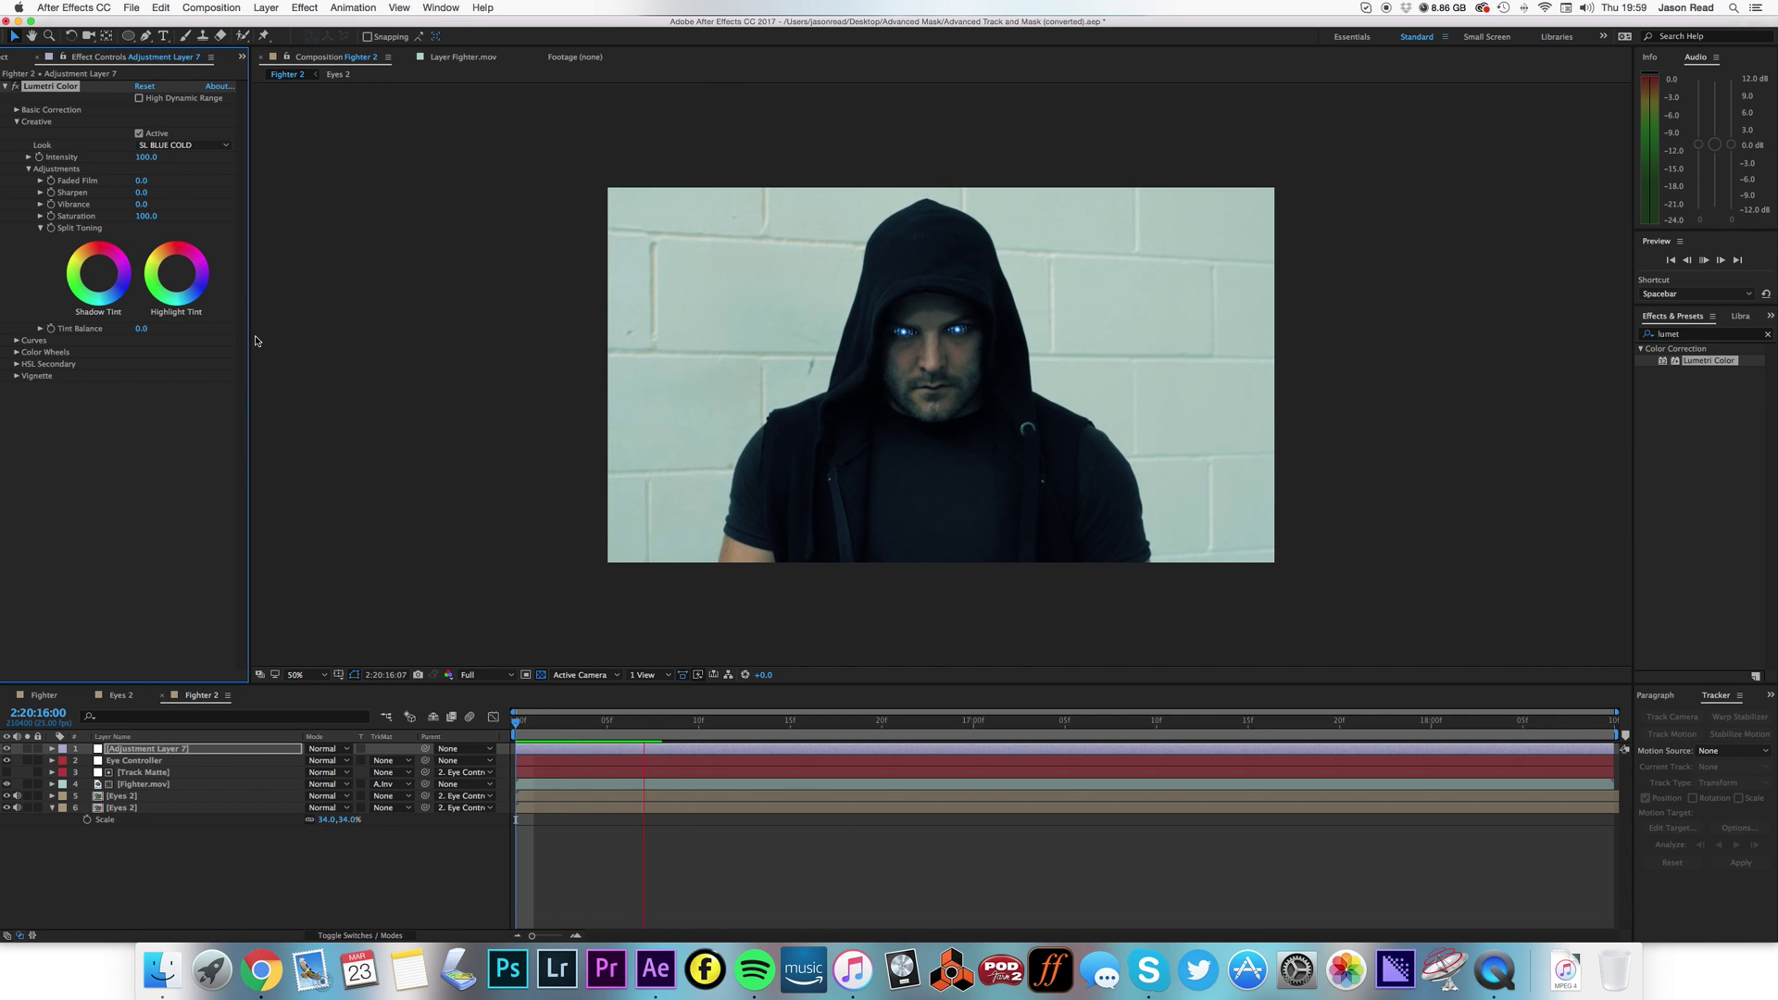
{"action": "left_click", "coordinate": [185, 146]}
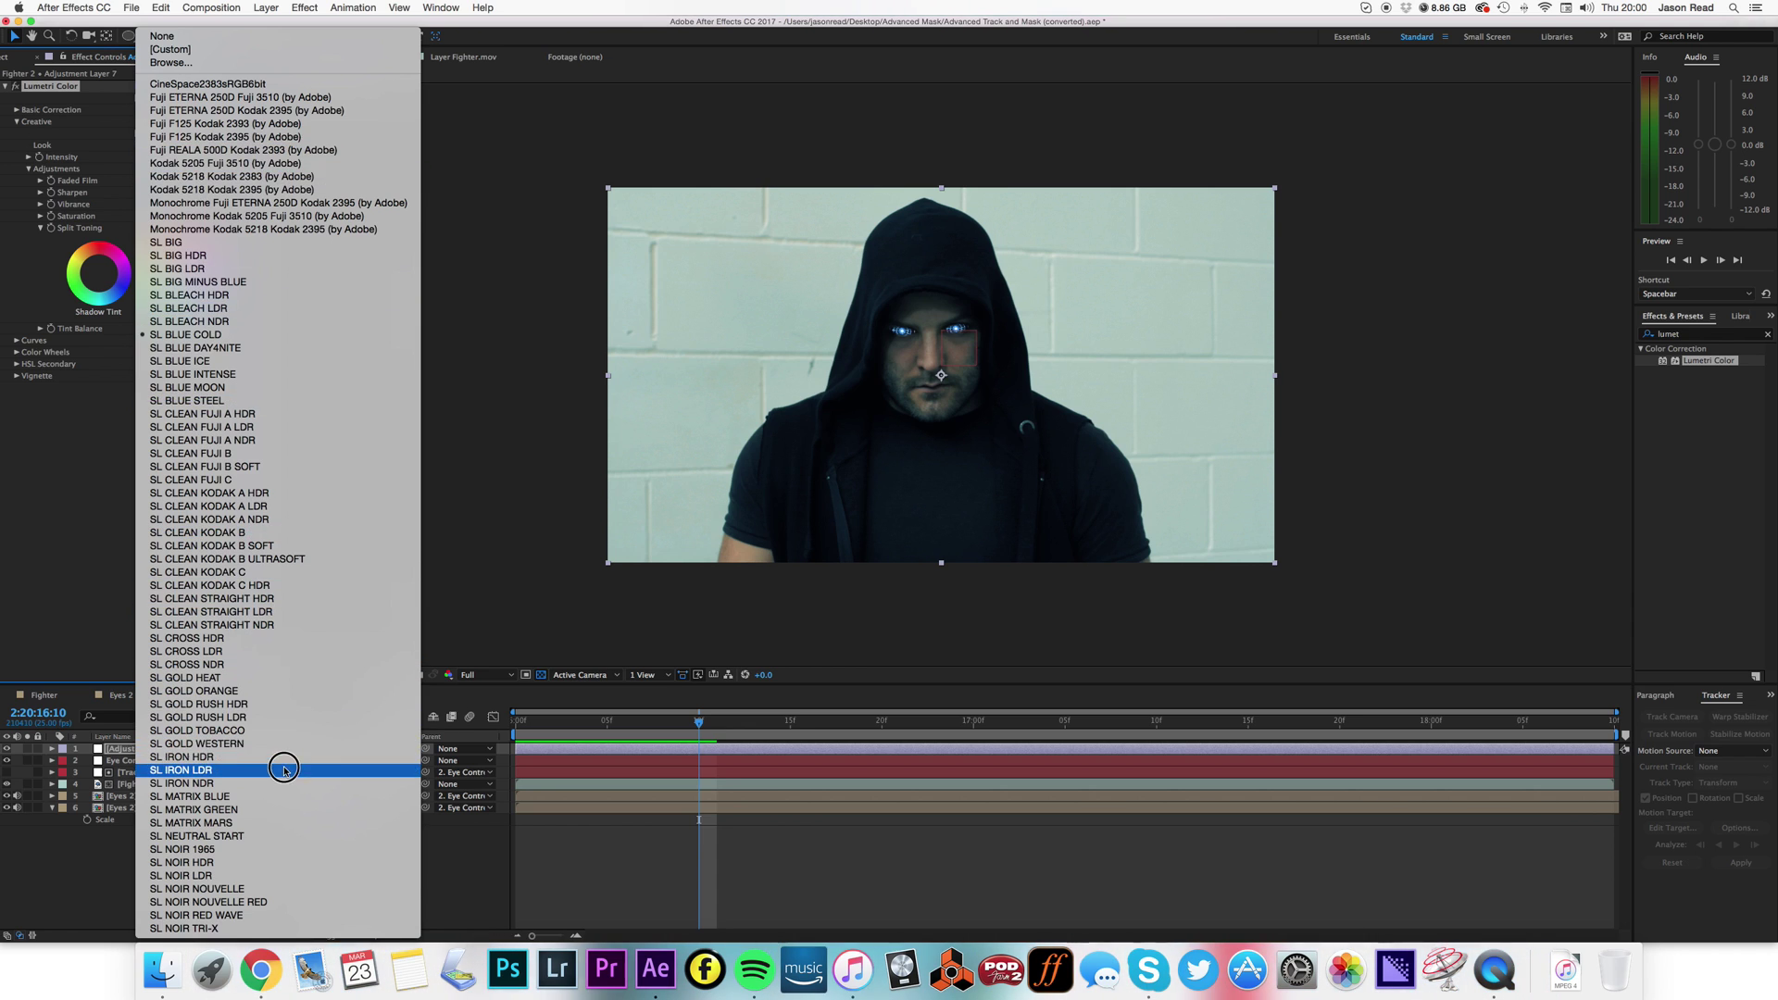
{"action": "left_click", "coordinate": [307, 809]}
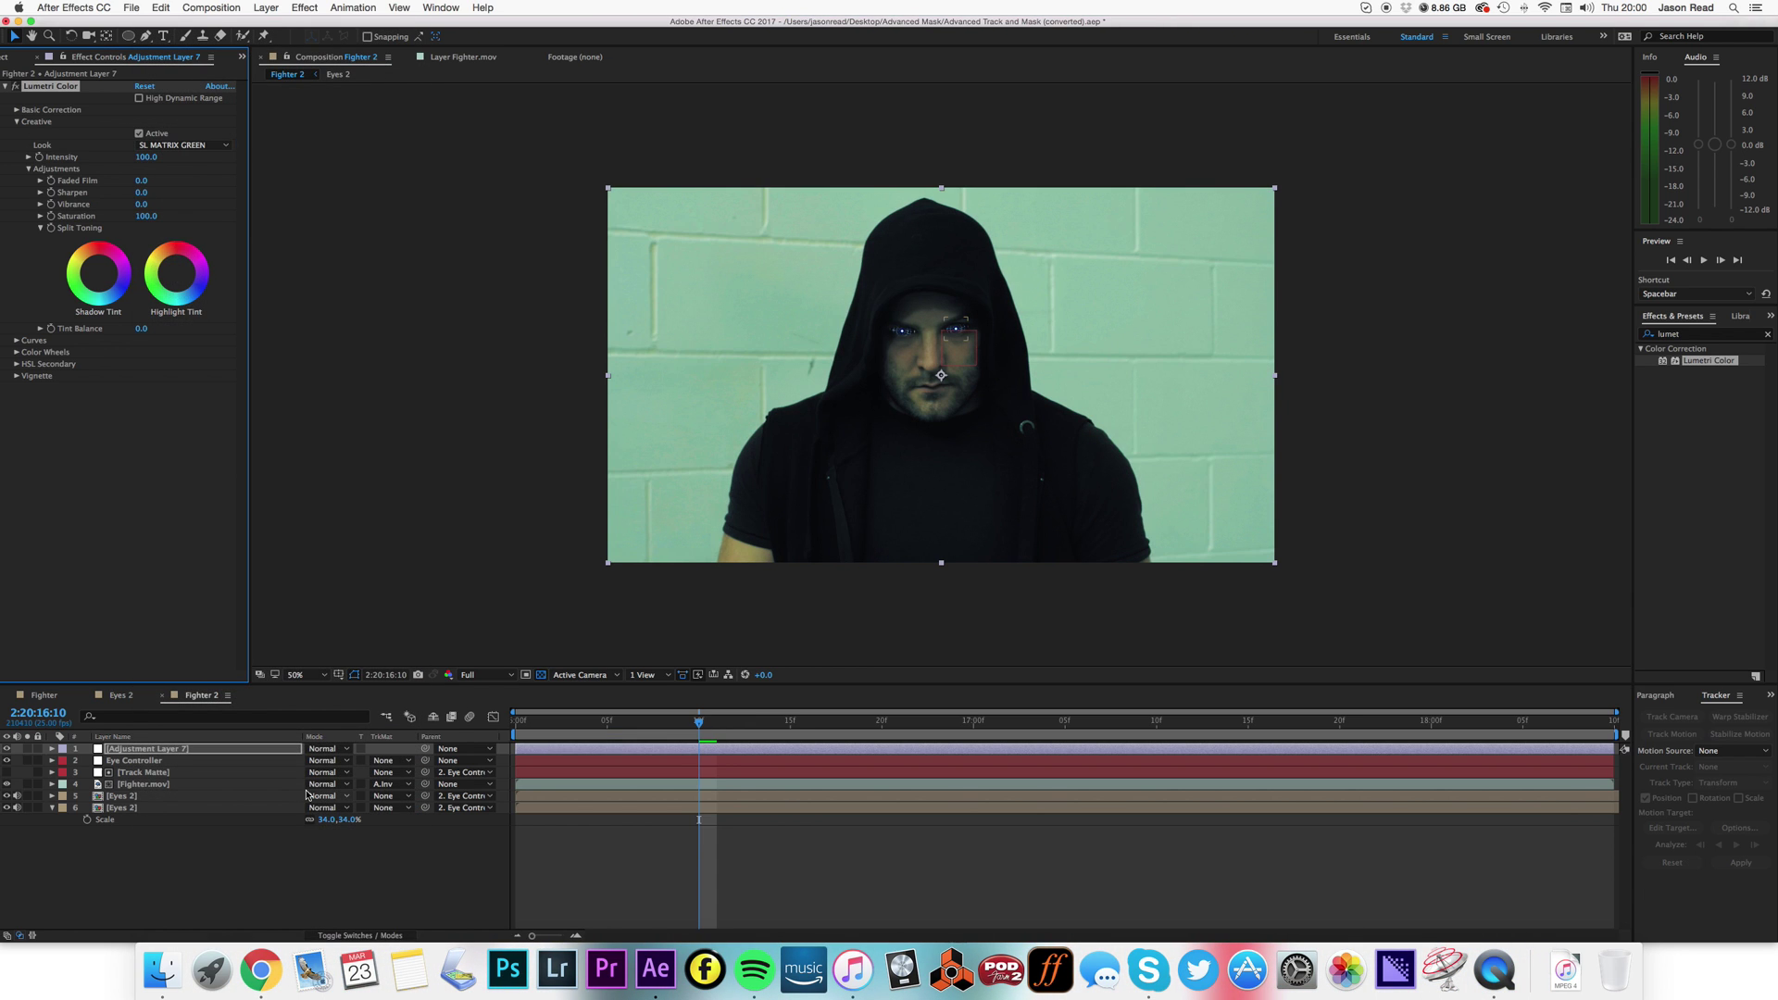
{"action": "key", "text": "space"}
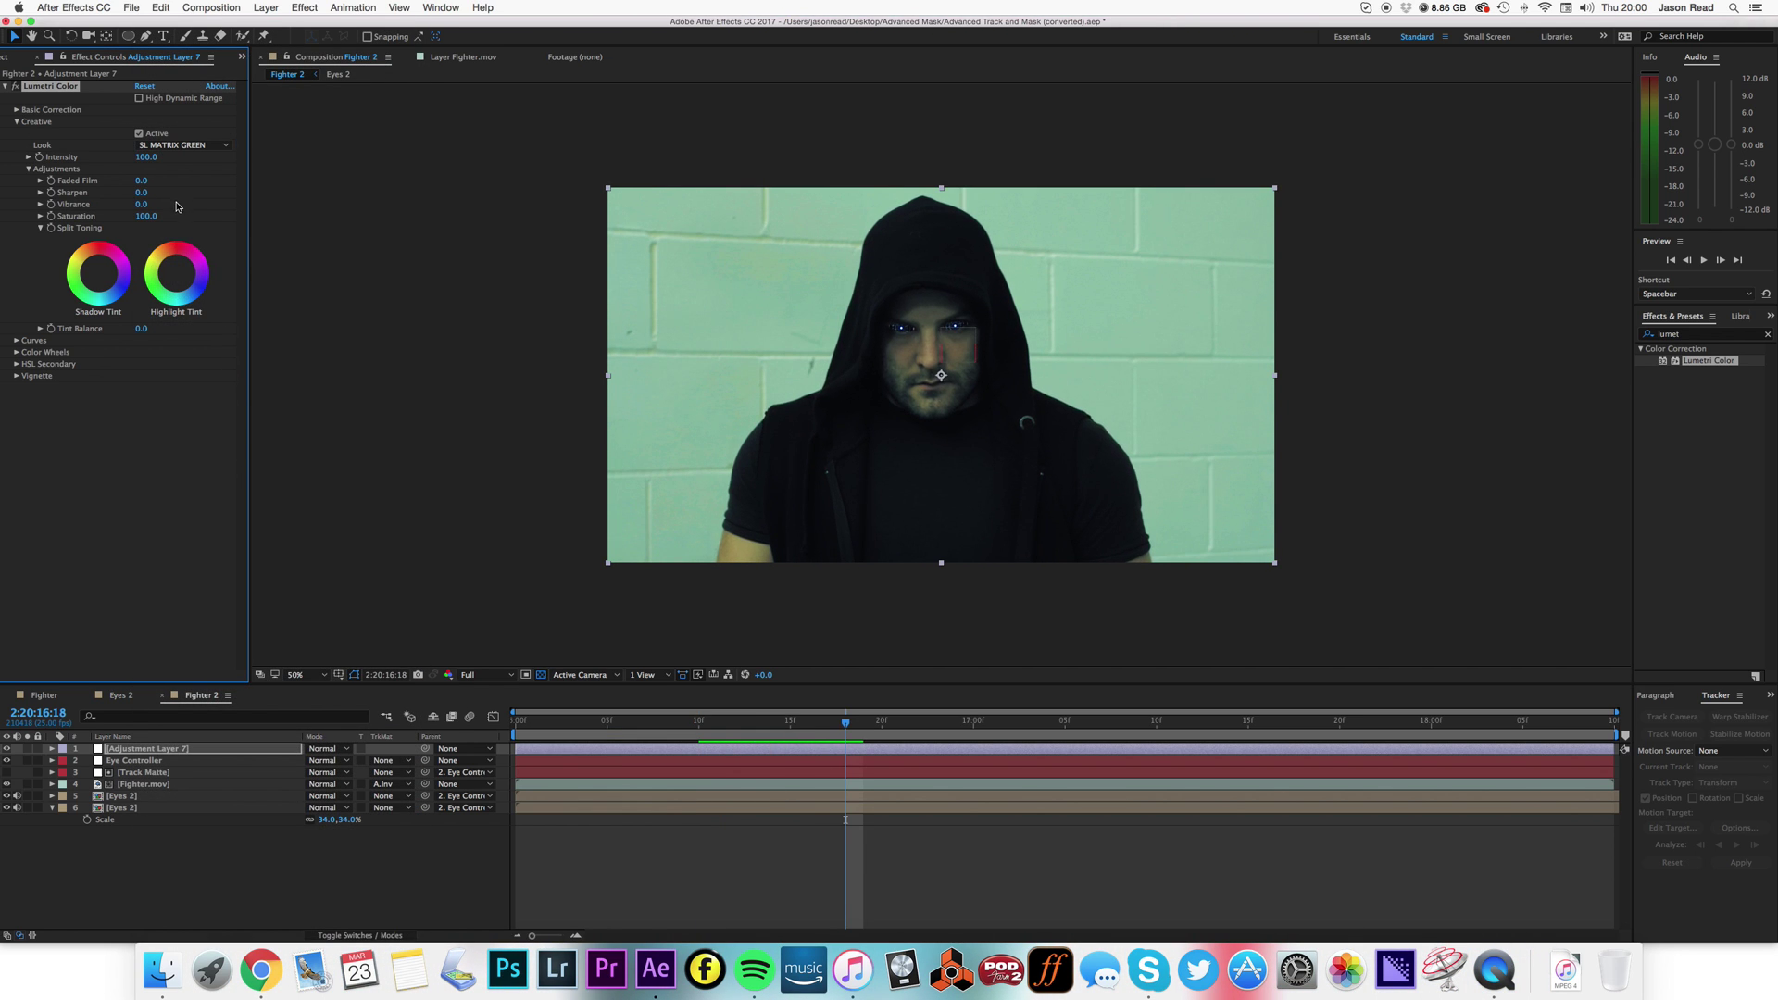
{"action": "key", "text": "comma"}
{"action": "left_click", "coordinate": [175, 146]}
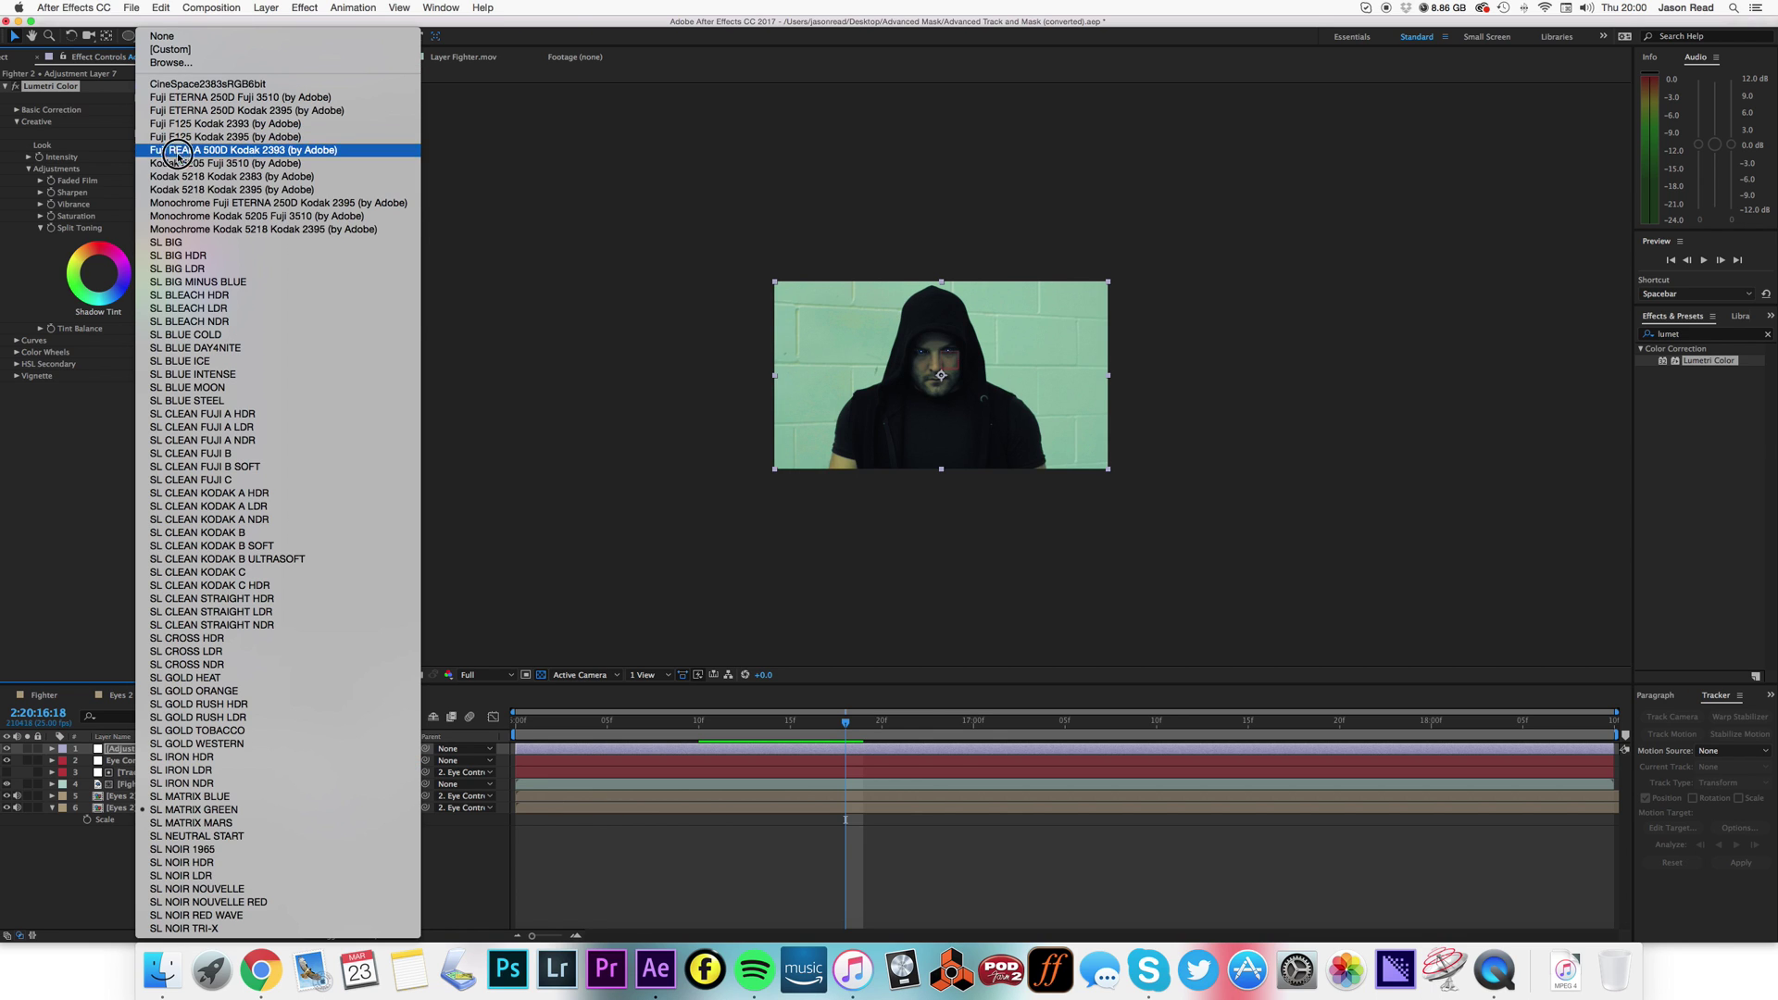
{"action": "left_click", "coordinate": [255, 310]}
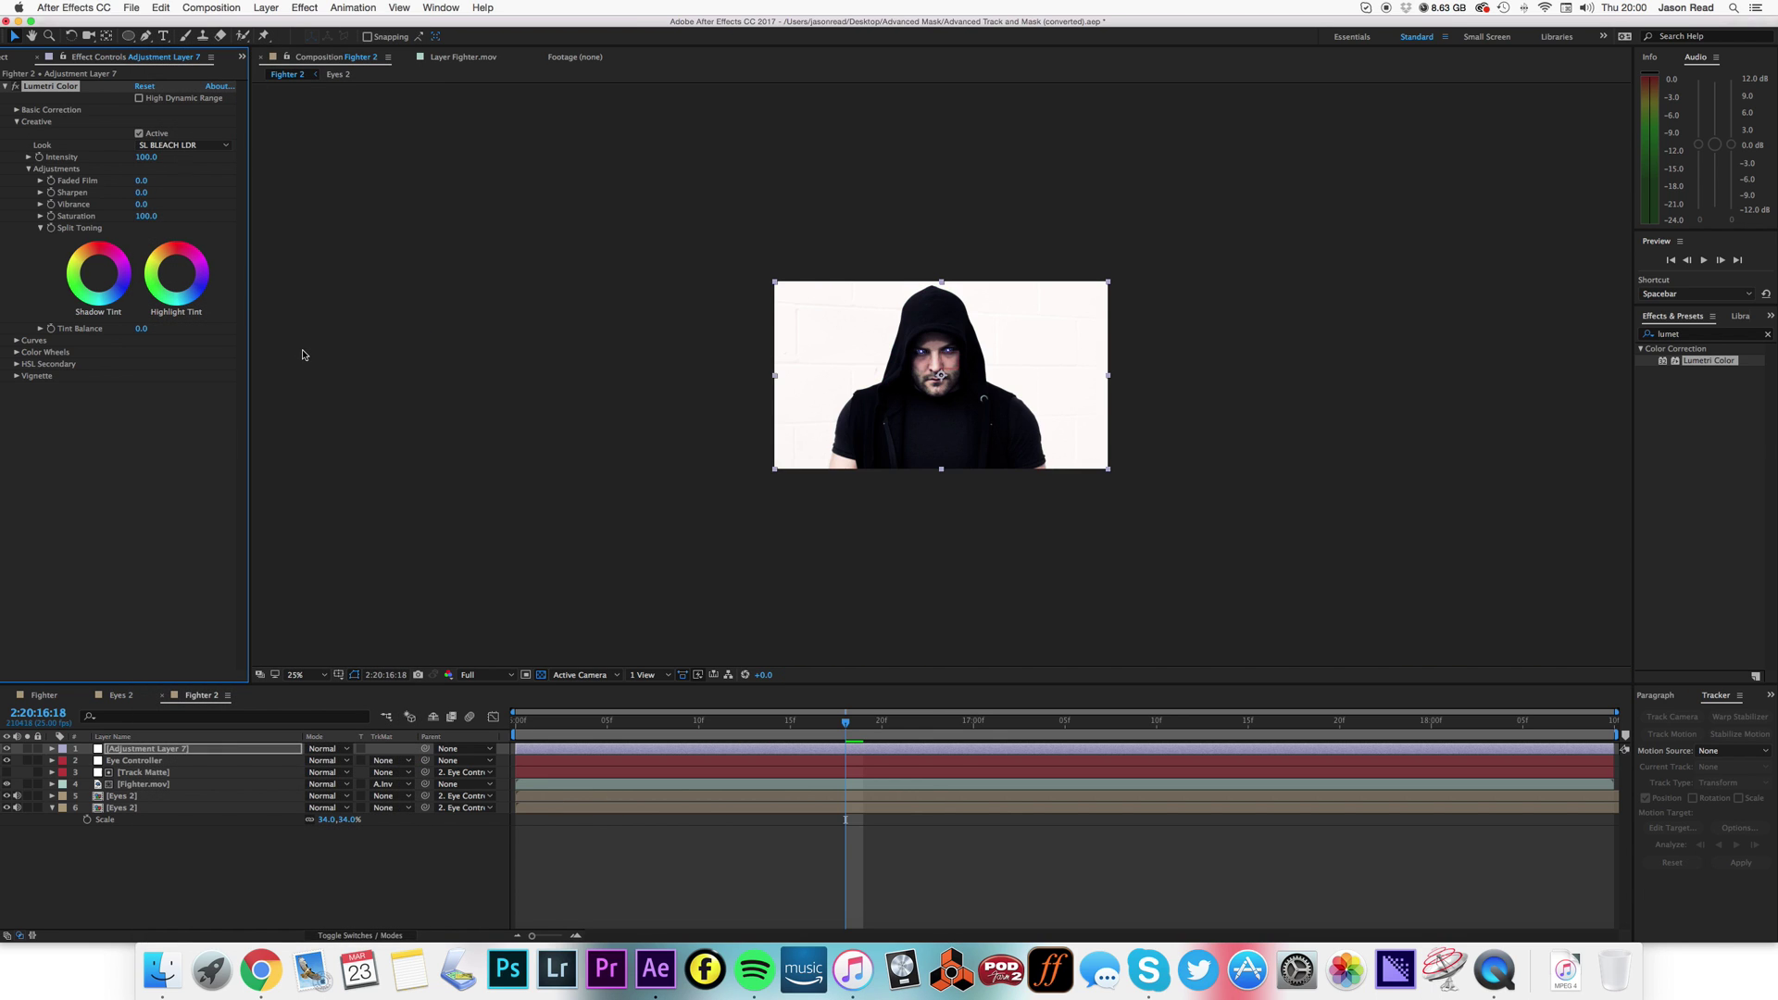
Fit the whole frame in the viewer and return to the start of the graded shot
{"action": "left_click", "coordinate": [297, 675]}
{"action": "left_click", "coordinate": [304, 688]}
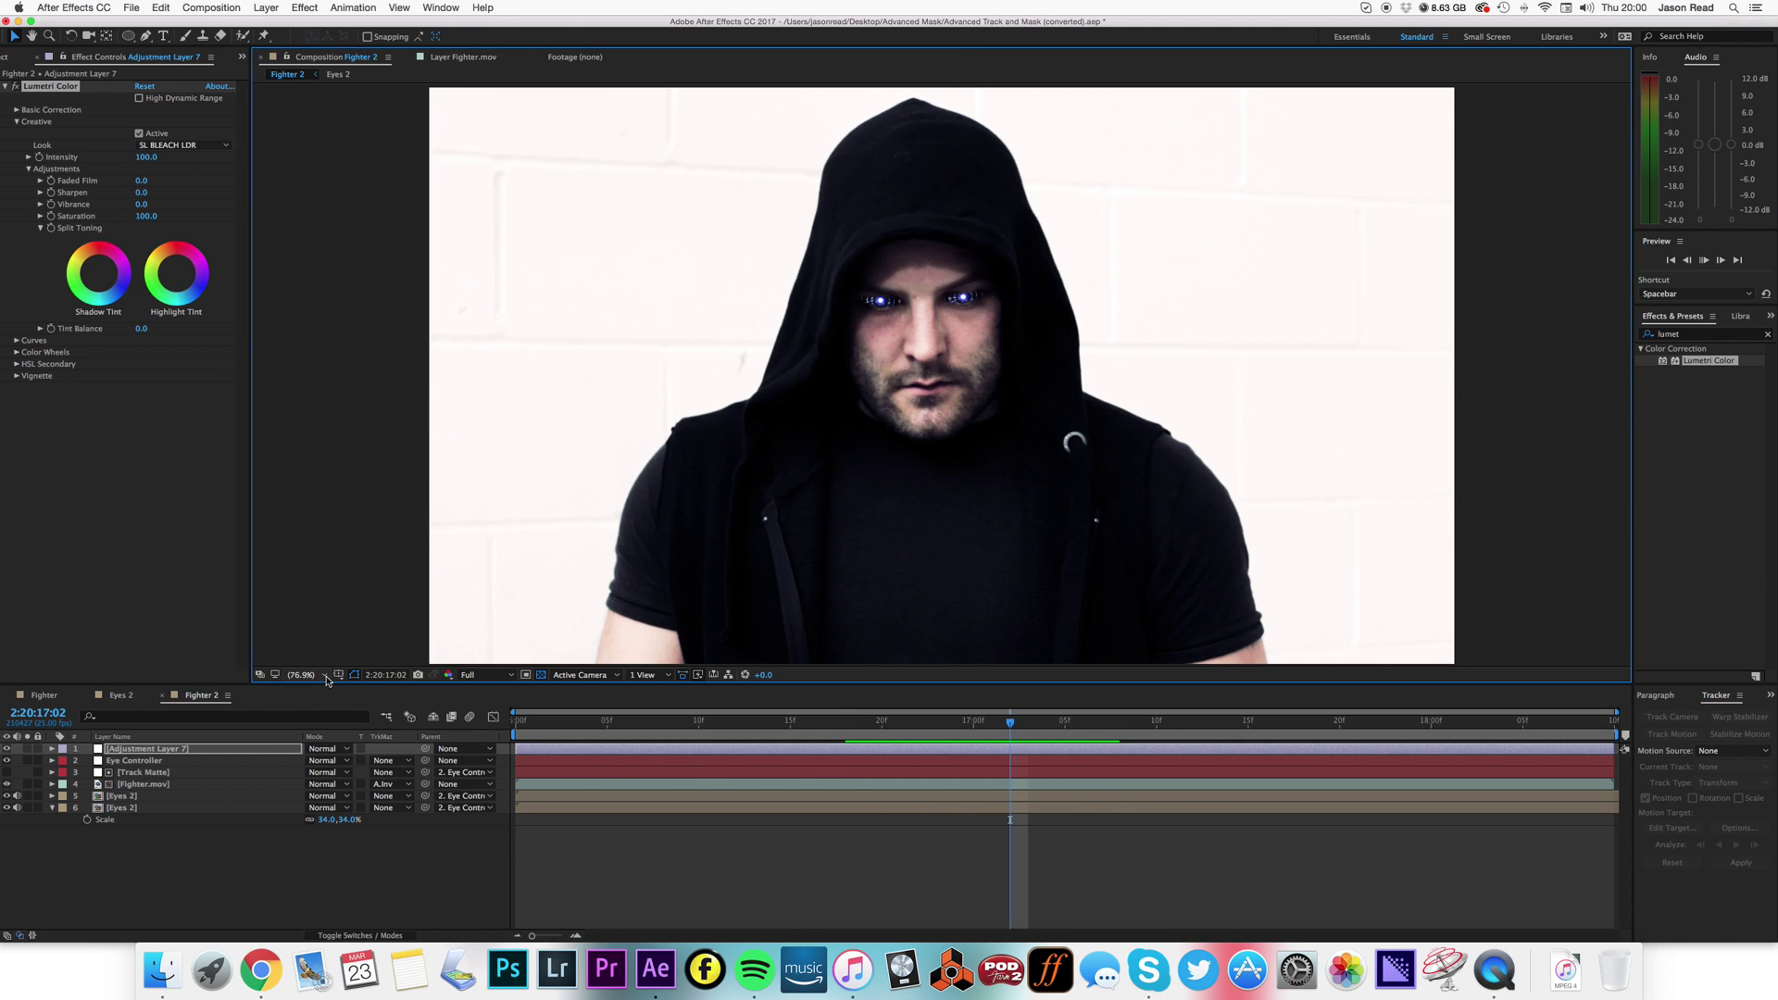
{"action": "key", "text": "space"}
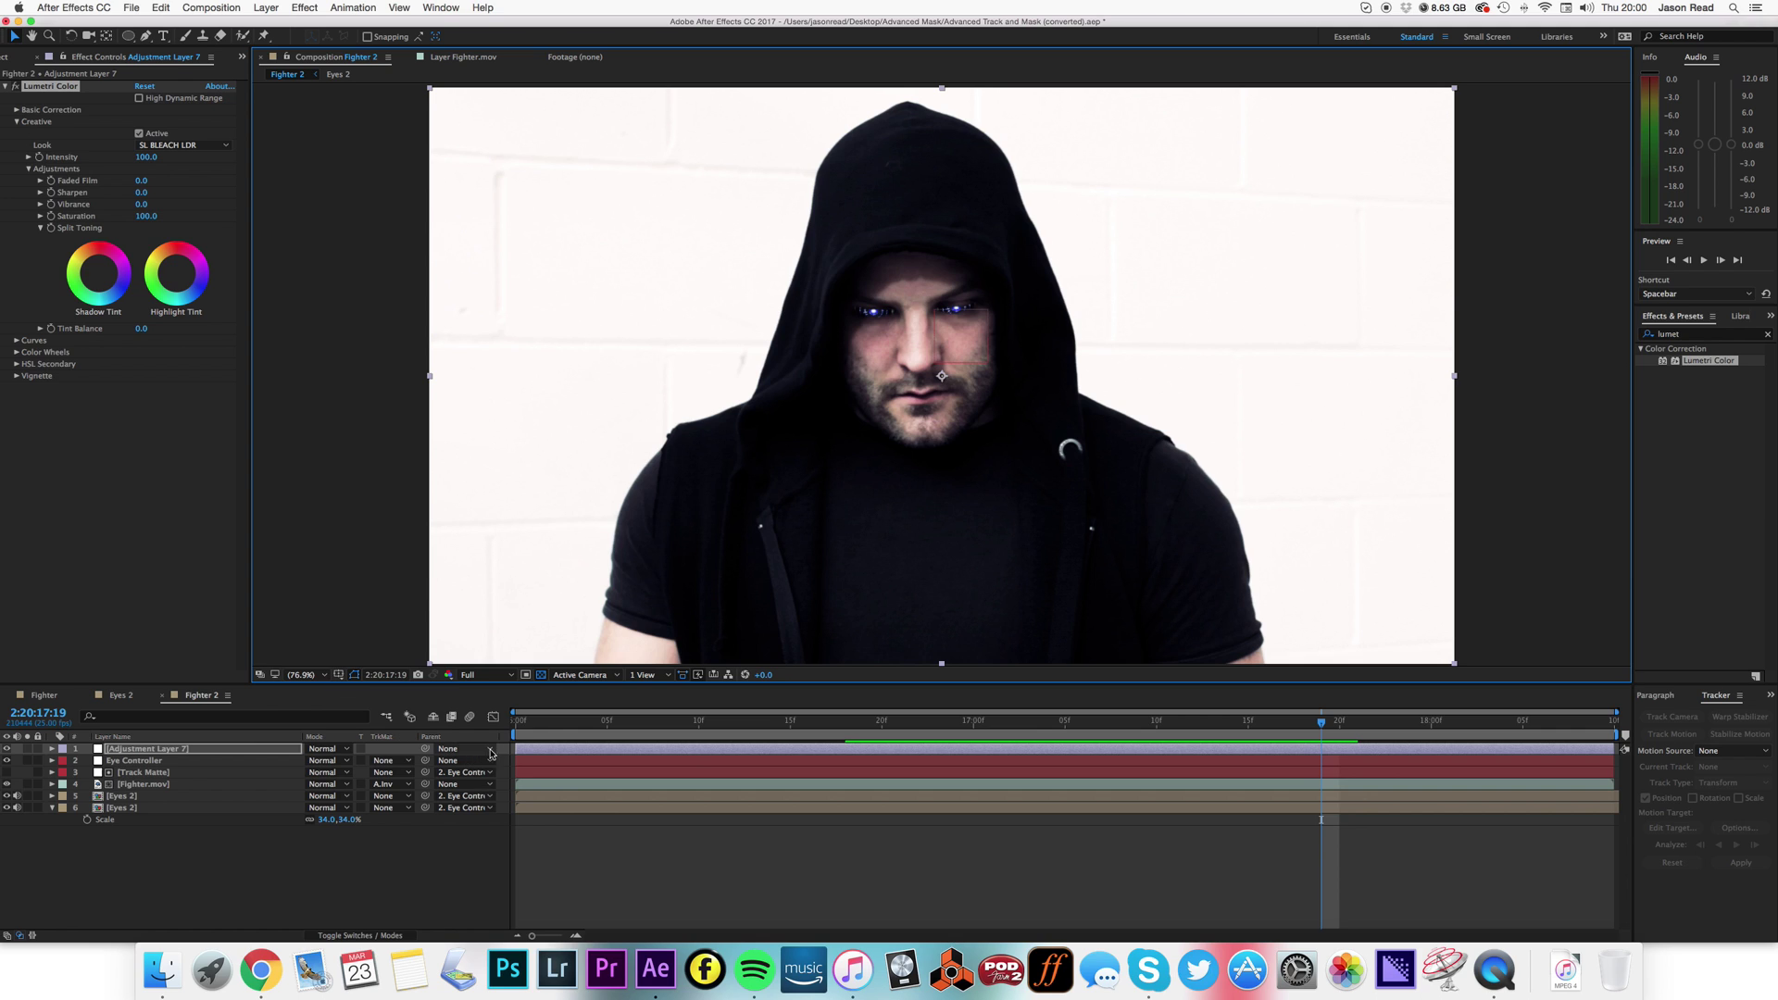
{"action": "left_click_drag", "start_coordinate": [592, 720], "coordinate": [496, 723]}
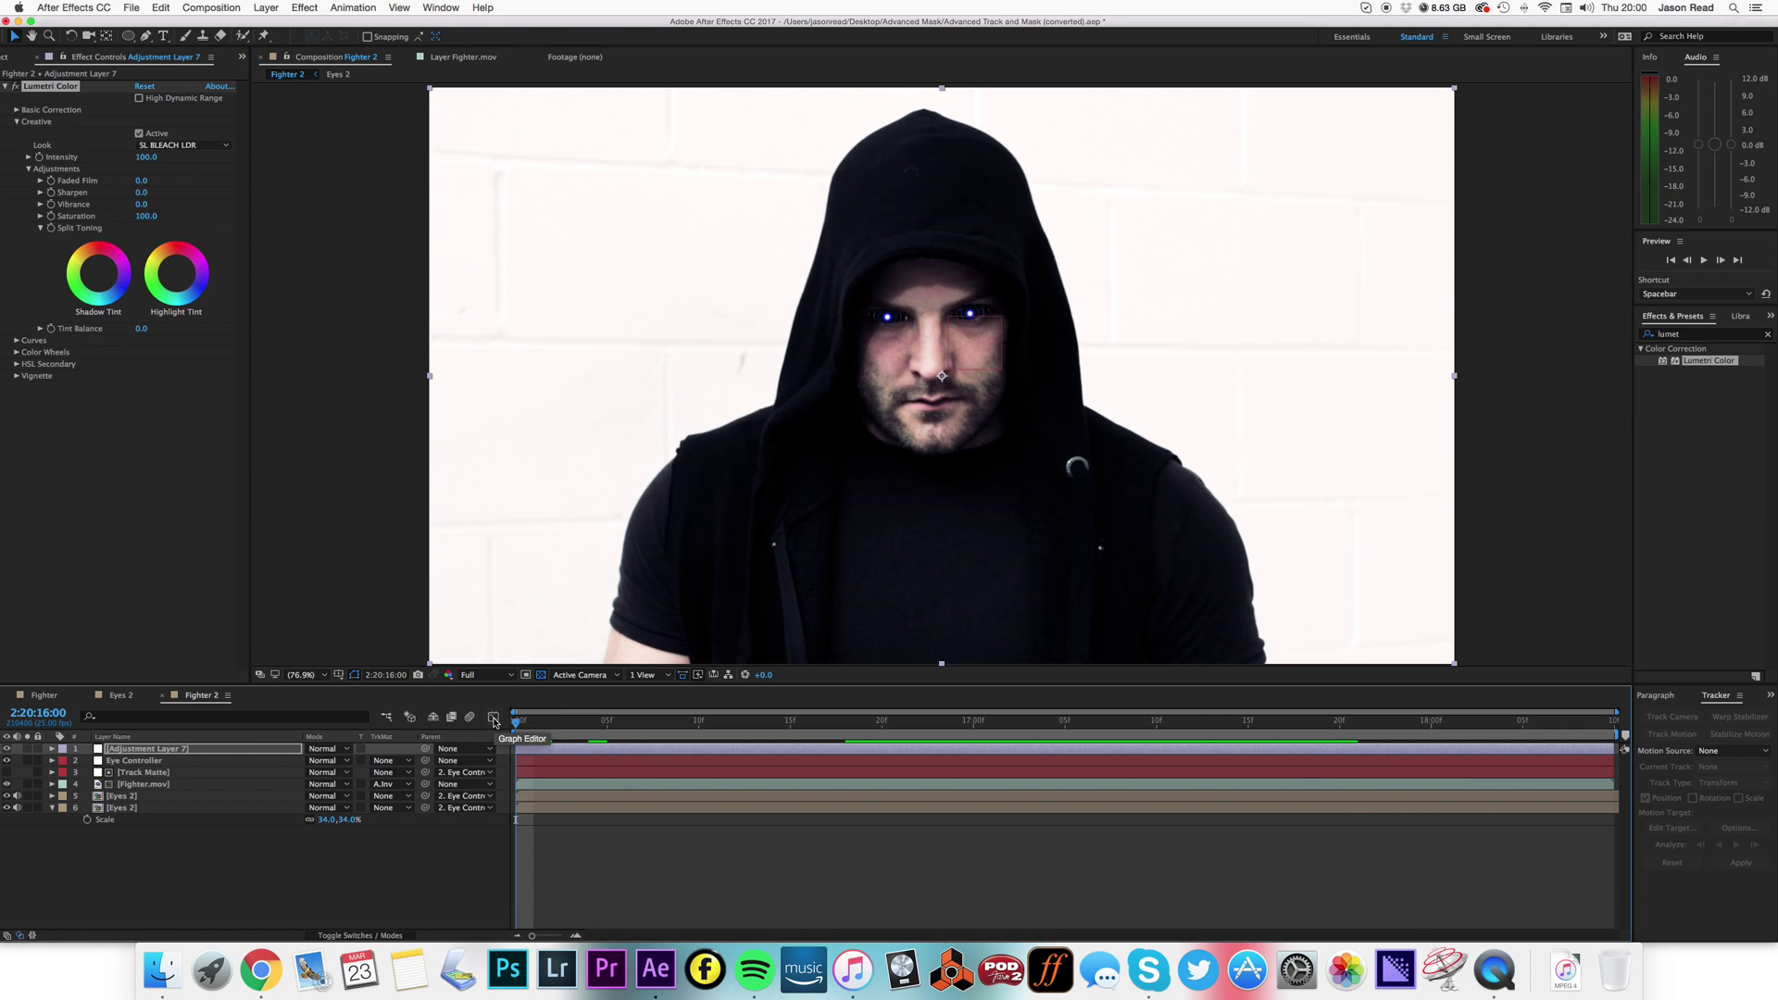